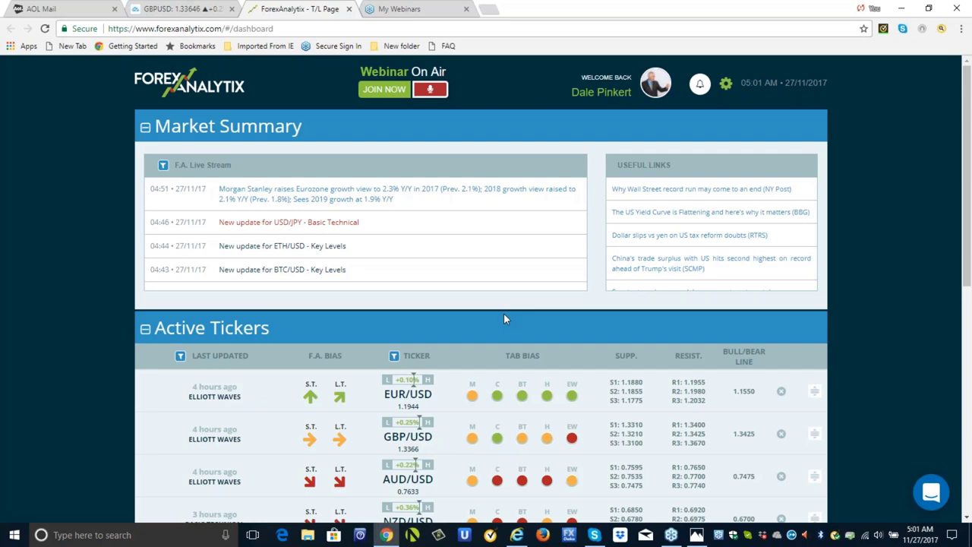
- Scroll the ForexAnalytix dashboard down past the USD/NOK ticker row to the Active Patterns in Play table
left_click(966, 519)
scroll(965, 518, "down", 3)
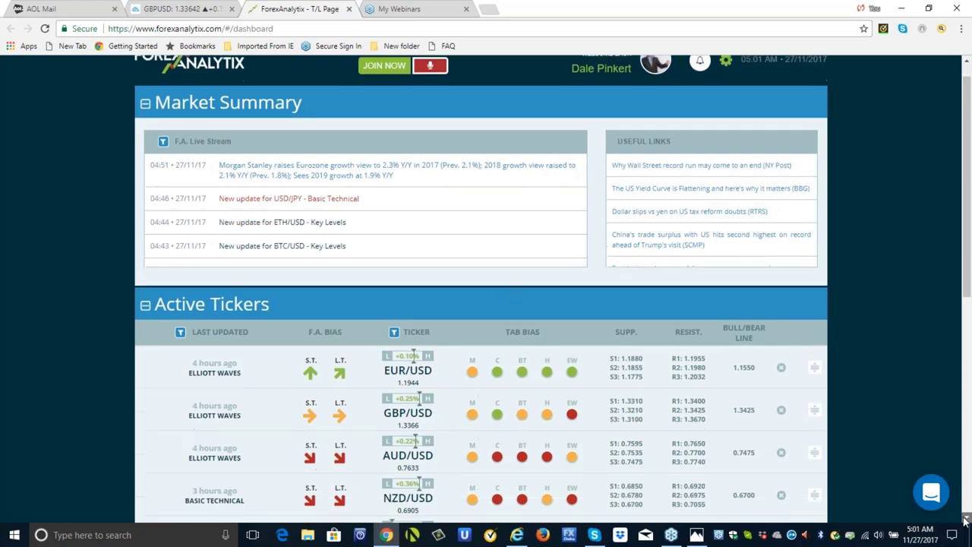
scroll(966, 519, "down", 3)
scroll(965, 519, "down", 1)
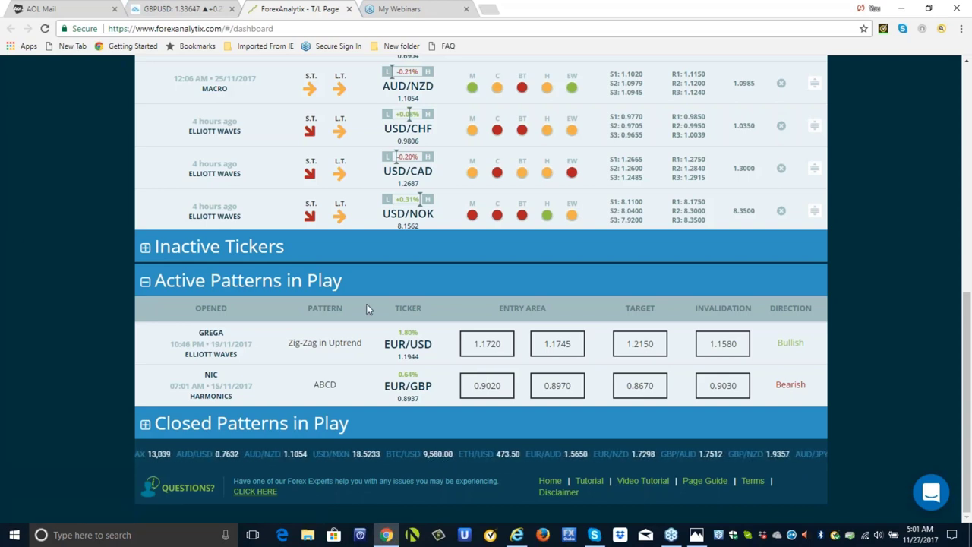
- Bring up the annotated GBPUSD daily chart in TradingView
left_click(188, 16)
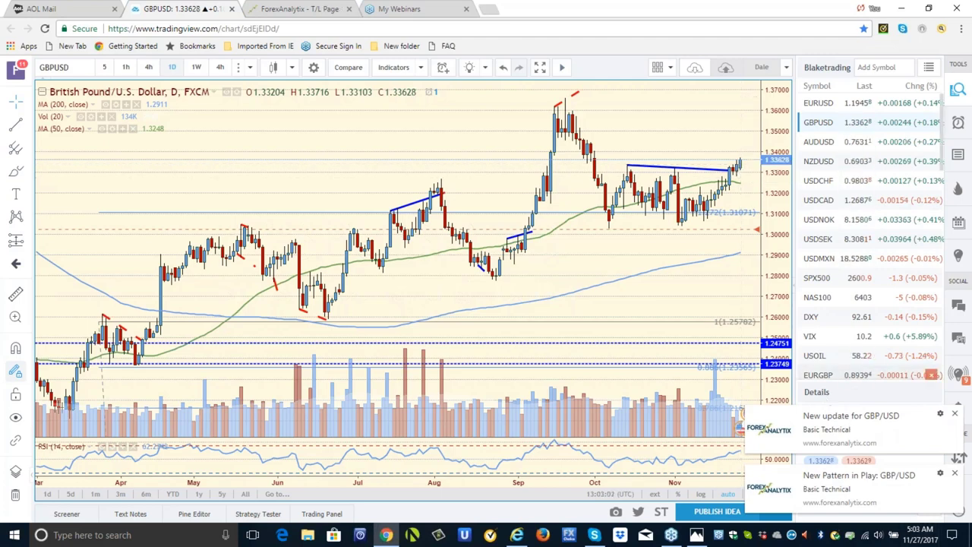
- Load the EURGBP daily chart from the watchlist, then scroll the watchlist further down
left_click(819, 375)
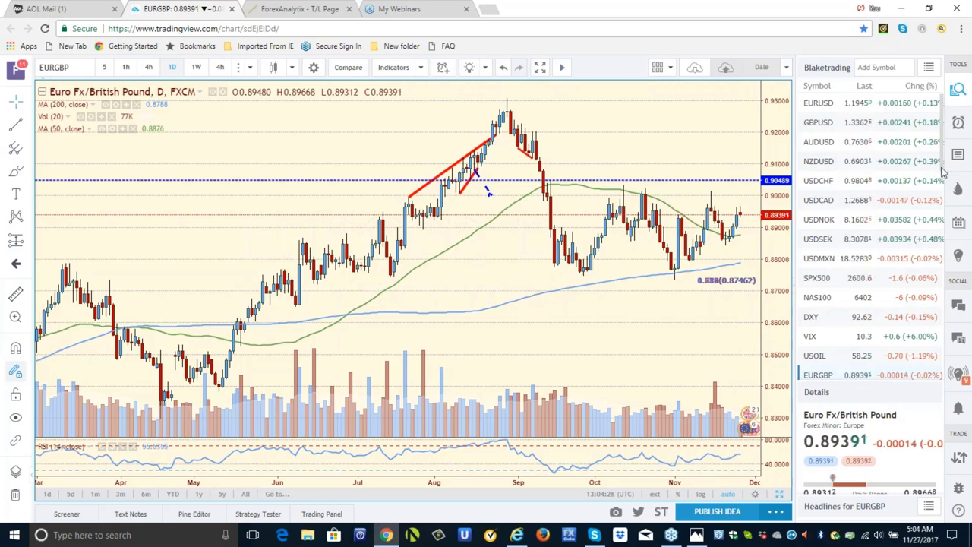
scroll(942, 172, "down", 1)
left_click_drag(942, 177, 942, 207)
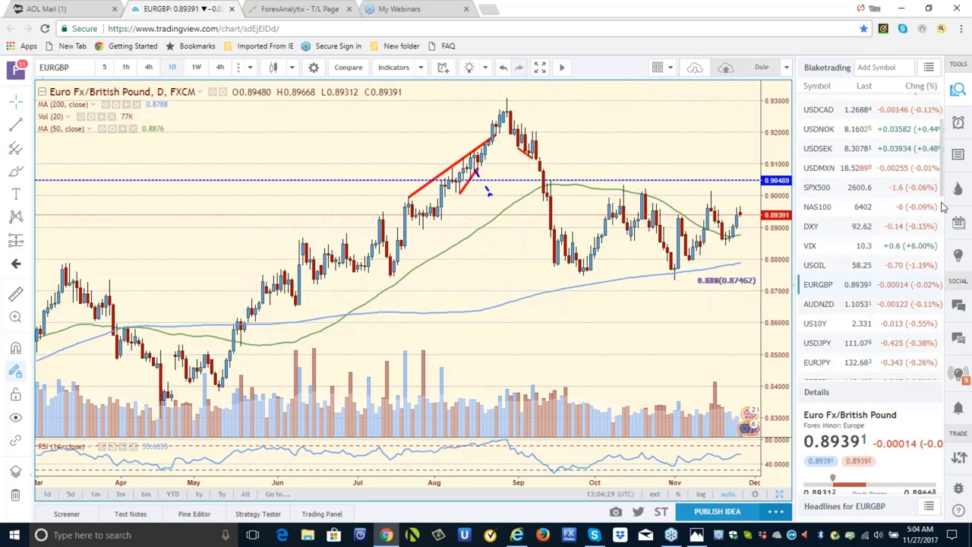
- Load USDJPY and view it on 1-hour candles, then on 4-hour candles
left_click(817, 344)
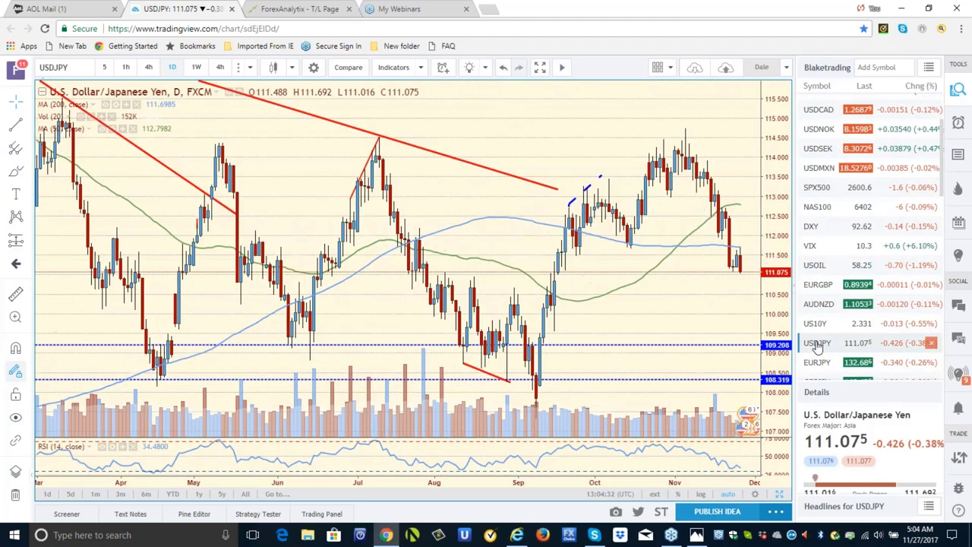
left_click(253, 68)
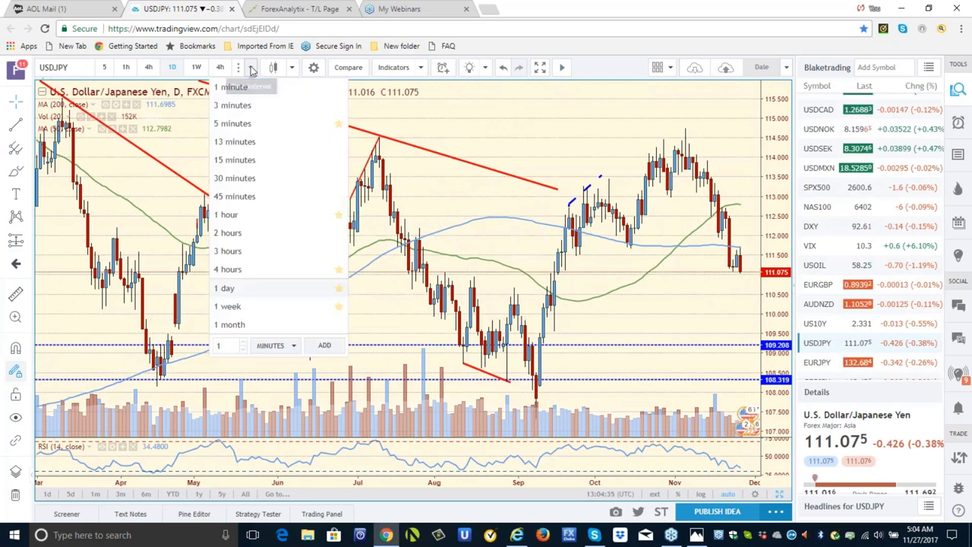
left_click(266, 220)
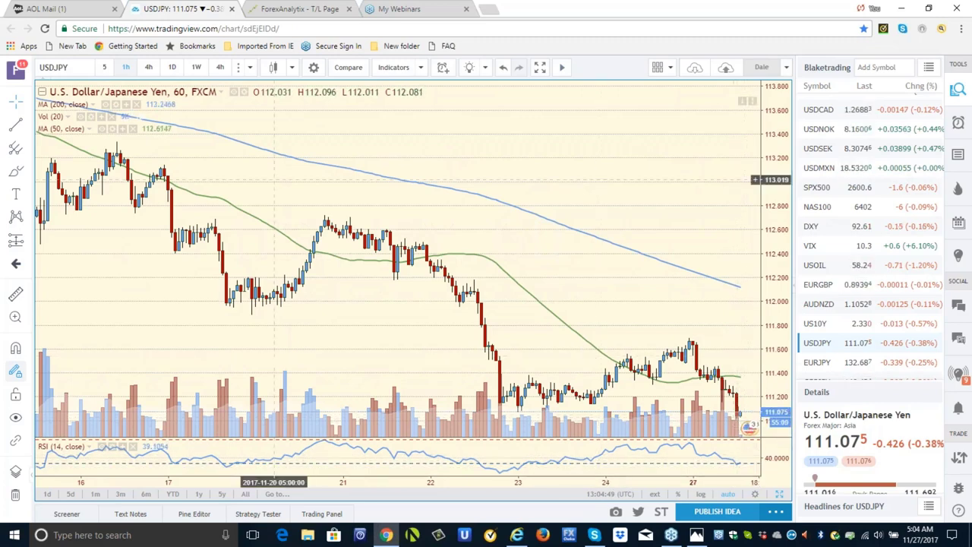
left_click(248, 68)
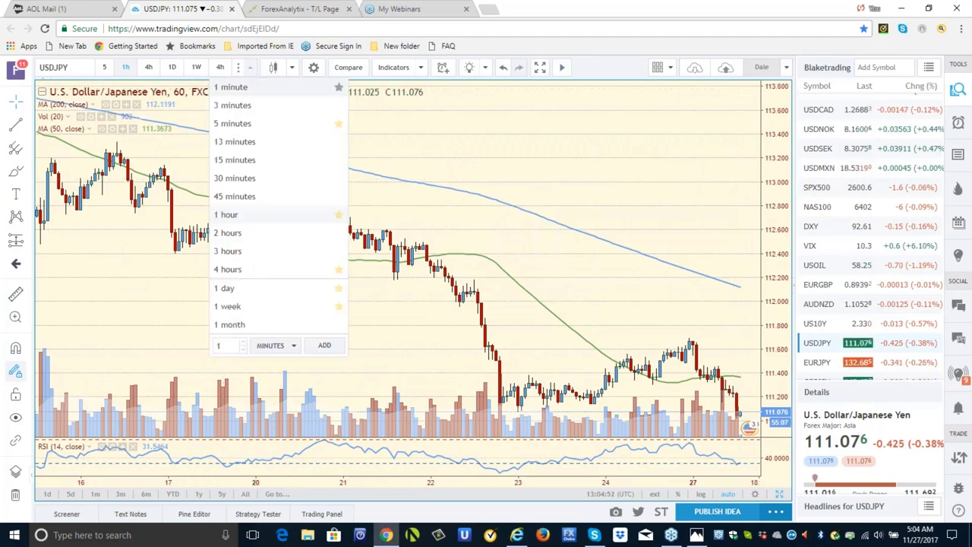
left_click(259, 272)
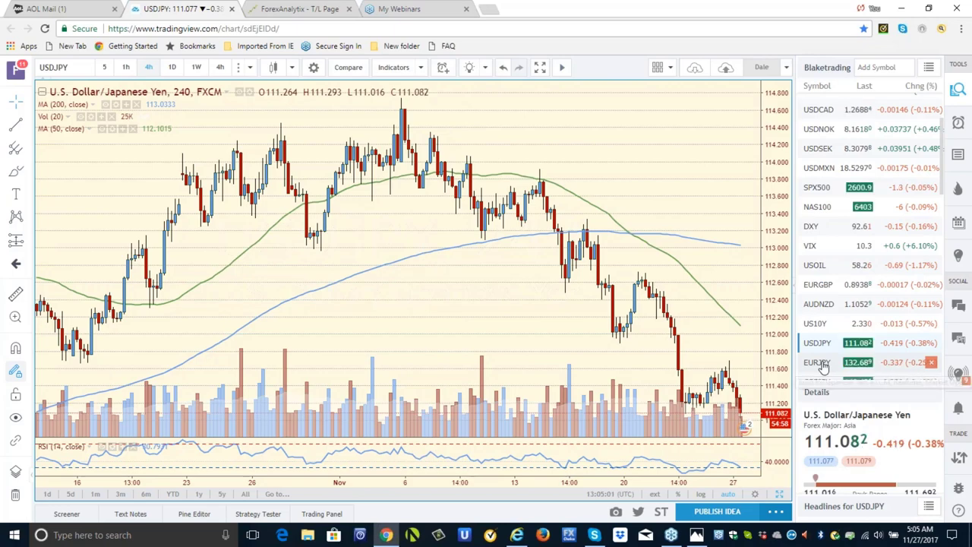
- Load the EURJPY 4-hour chart with its 131.439–134.500 Fibonacci retracement
left_click(823, 367)
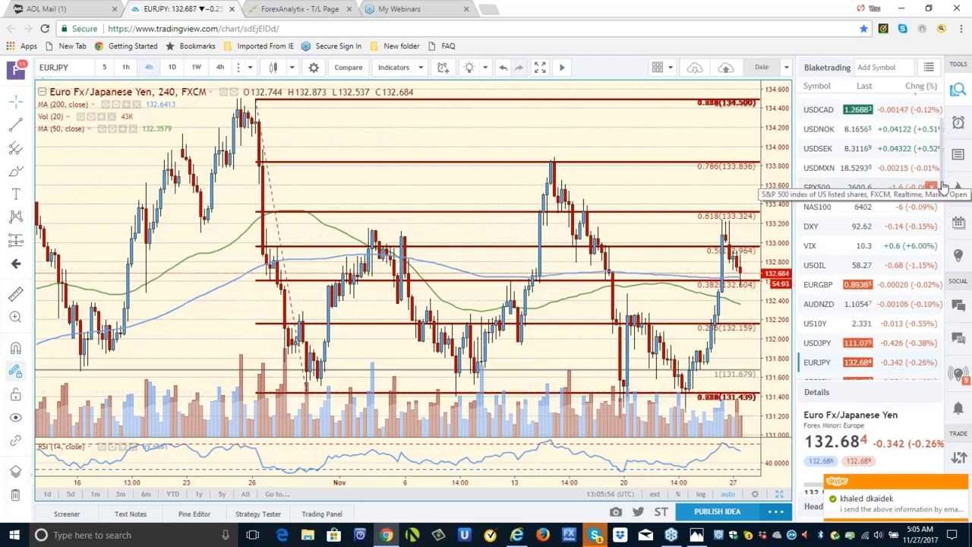
- Scroll the watchlist, glance at GBPJPY, then load the USDCAD 4-hour chart
scroll(946, 189, "down", 1)
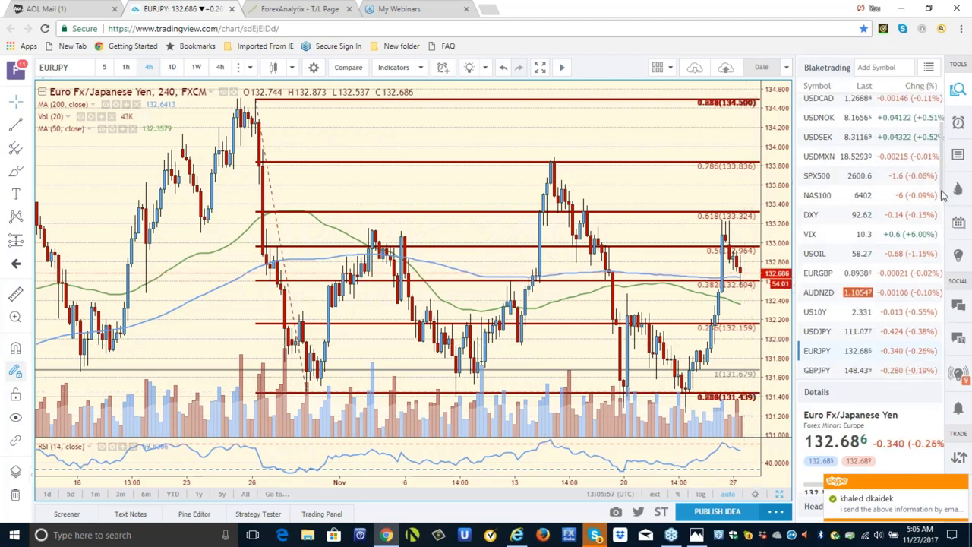
left_click(815, 367)
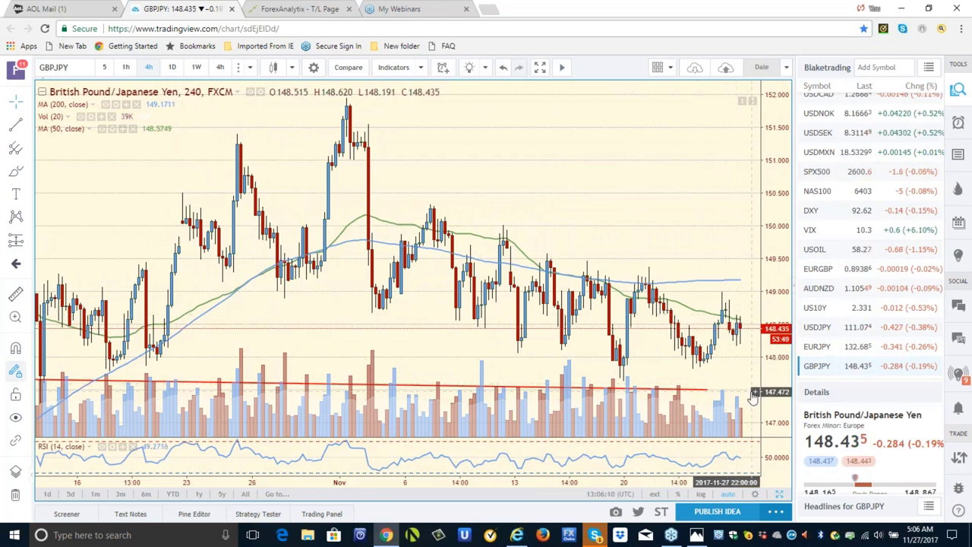
left_click(821, 104)
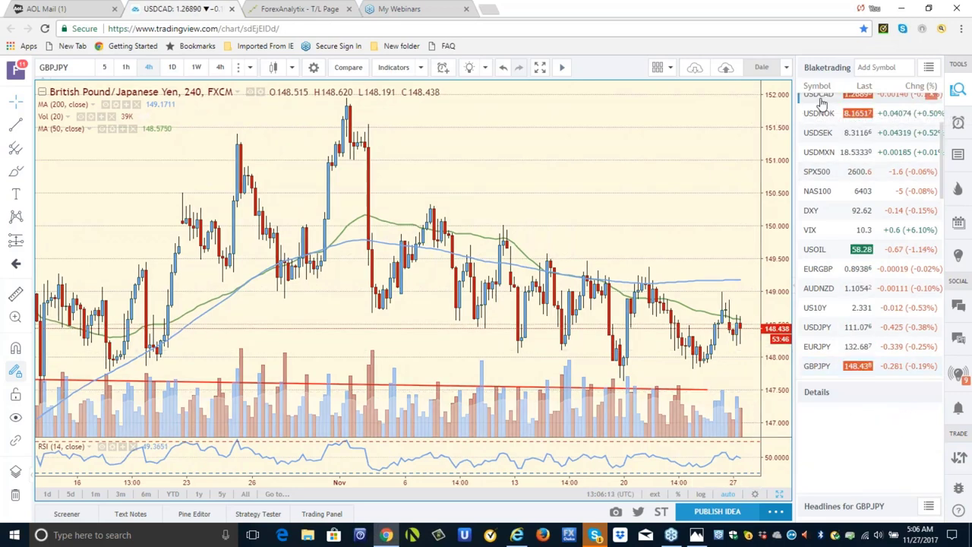
- Put USDCAD on 1-hour candles, then return to the ForexAnalytix dashboard
left_click(250, 68)
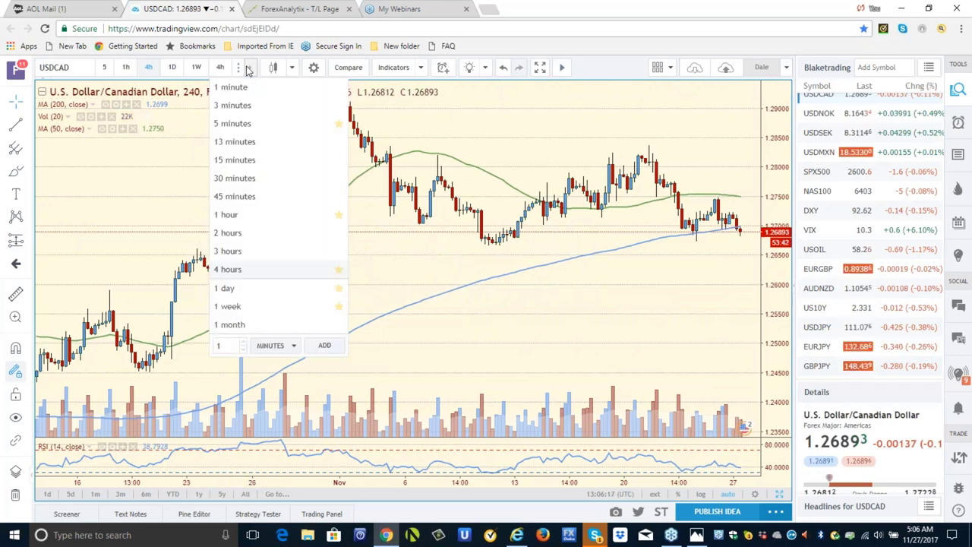
left_click(231, 218)
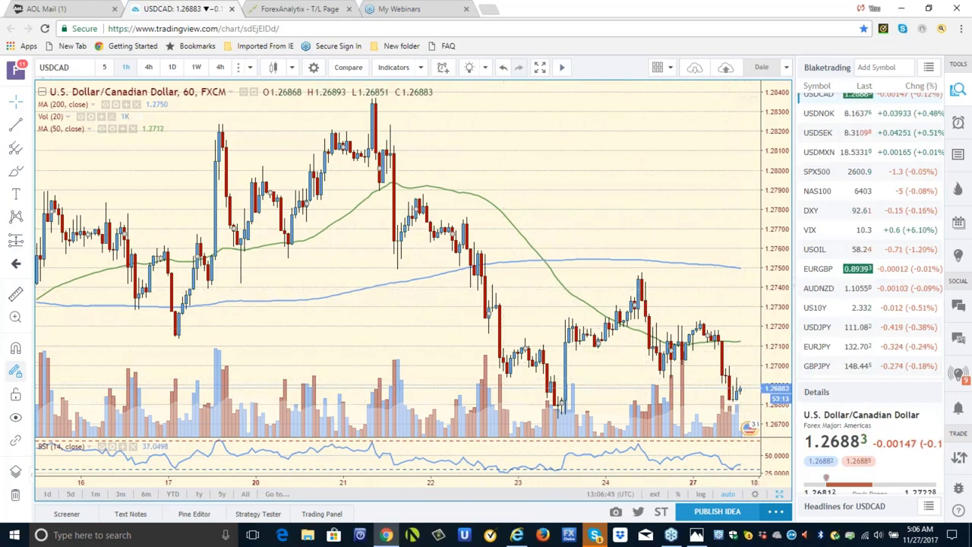
left_click(298, 11)
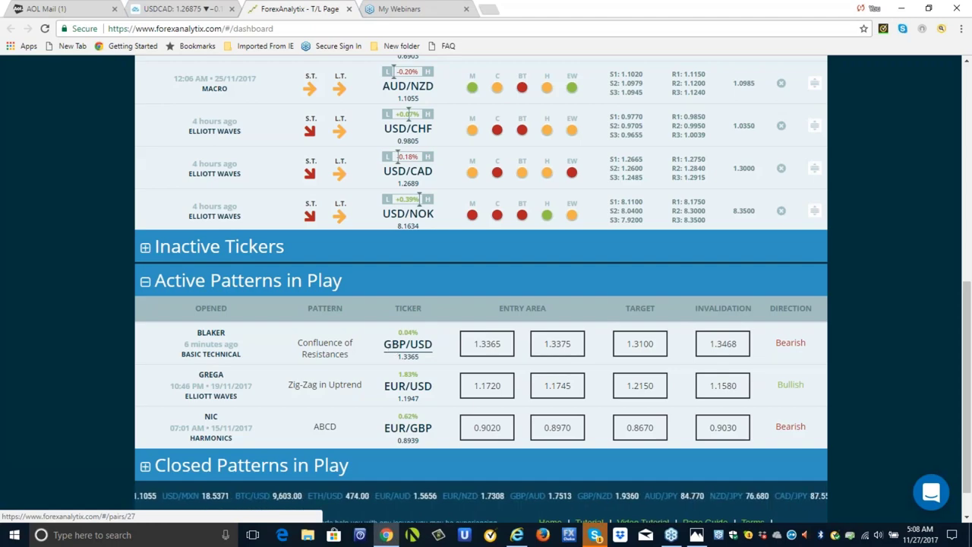
- Open the GBP/USD Macro page, view its monthly chart enlarged, then close it
left_click(408, 344)
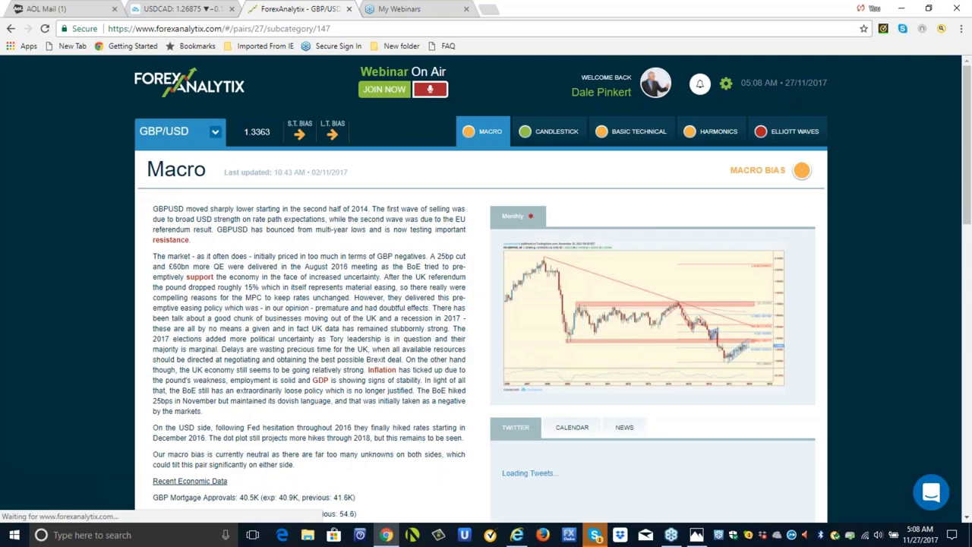
left_click(704, 320)
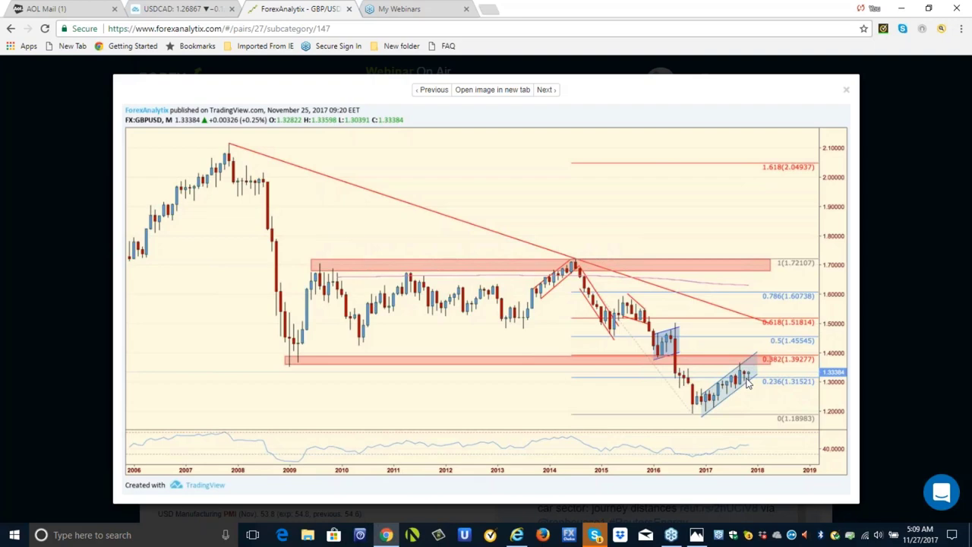
left_click(847, 92)
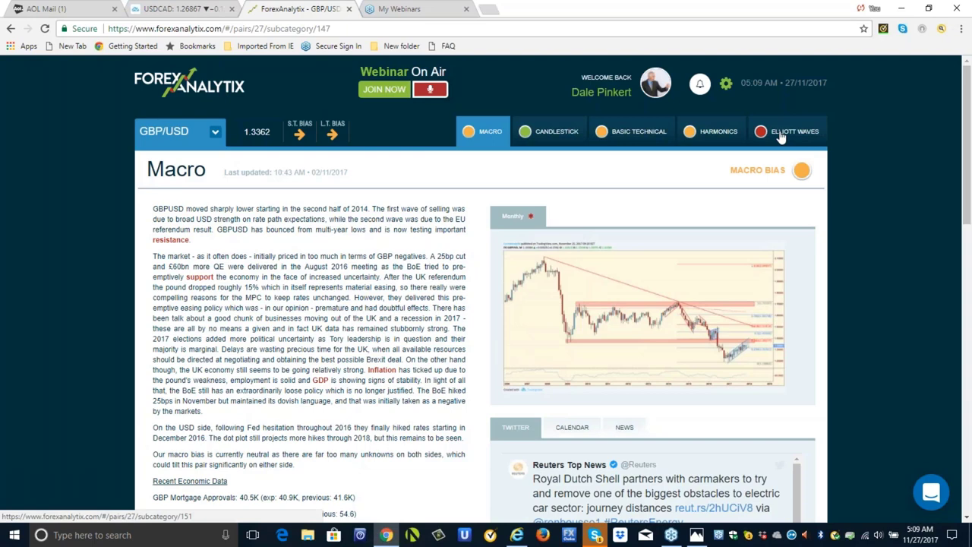
- Show the GBP/USD Elliott Waves analysis with its 4-hour wave-count chart enlarged
left_click(781, 136)
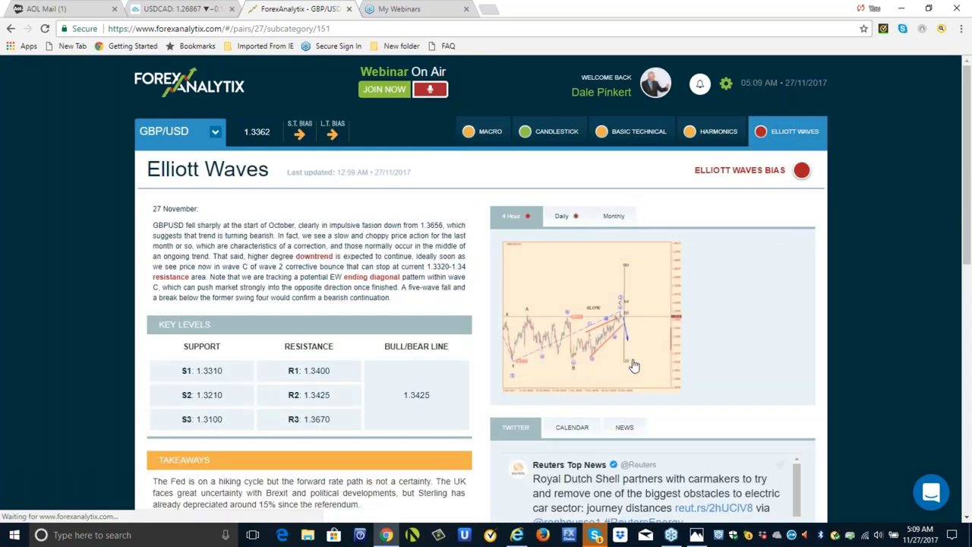
left_click(634, 370)
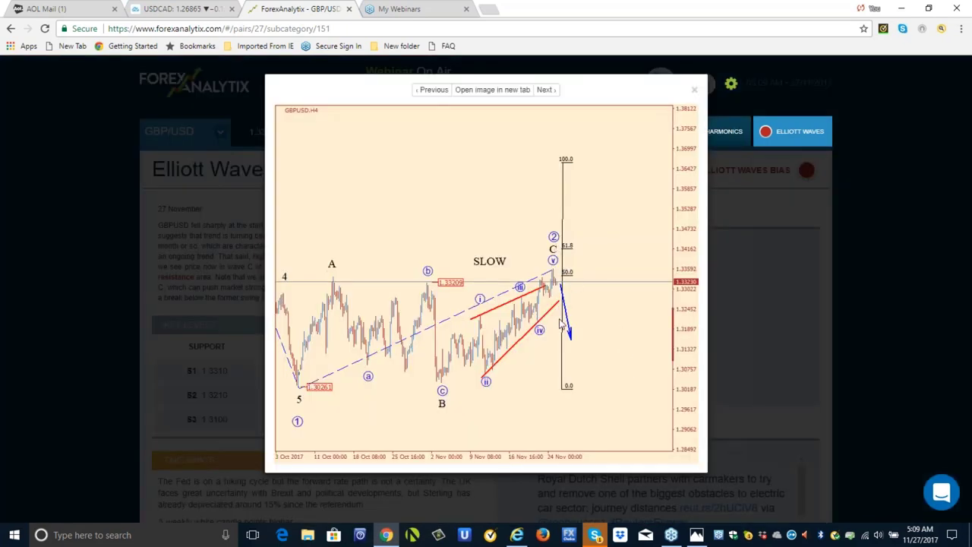
- Close the enlarged 4-hour wave chart to see the key levels and 1.3425 bull/bear line
left_click(694, 91)
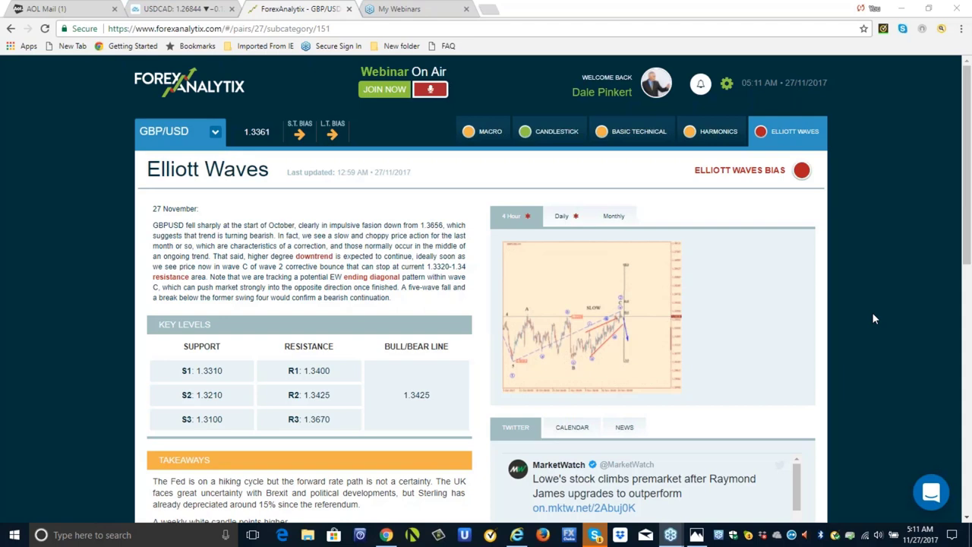
left_click(566, 297)
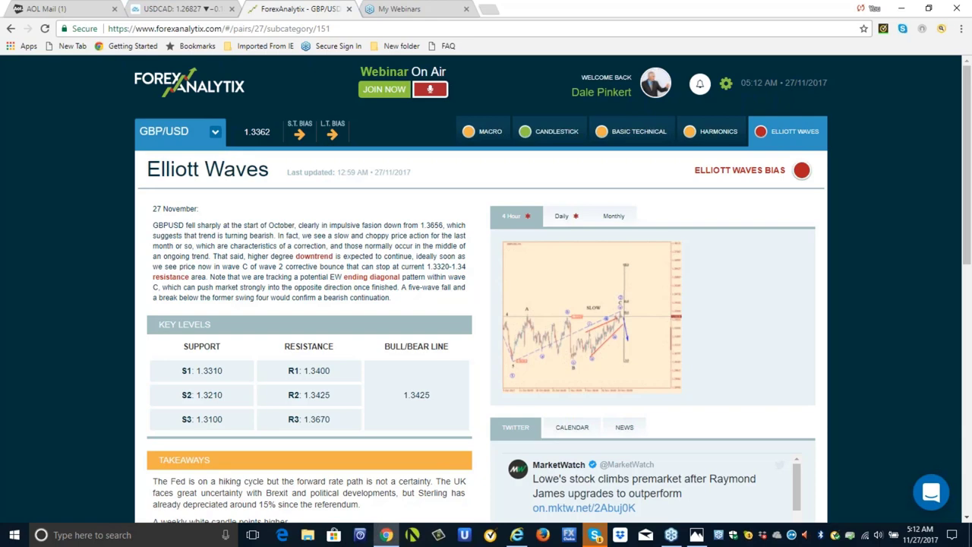
left_click(727, 83)
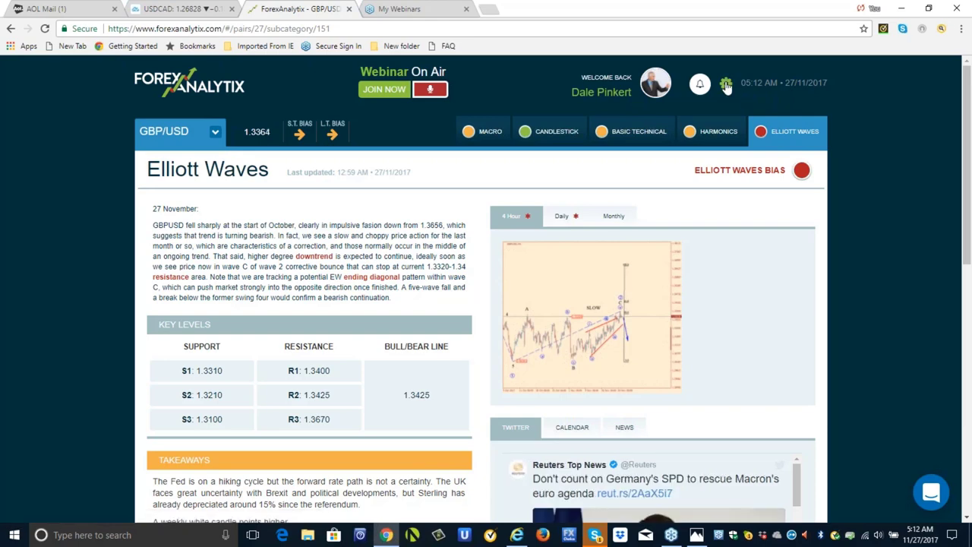
- Choose Go to Home from the ForexAnalytix settings menu to leave the GBP/USD Elliott Waves page
left_click(726, 87)
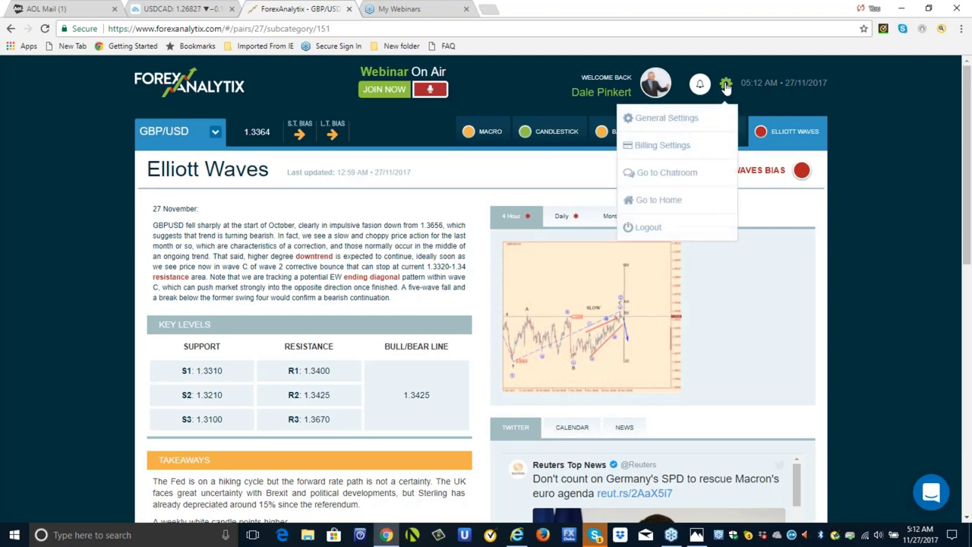
left_click(683, 208)
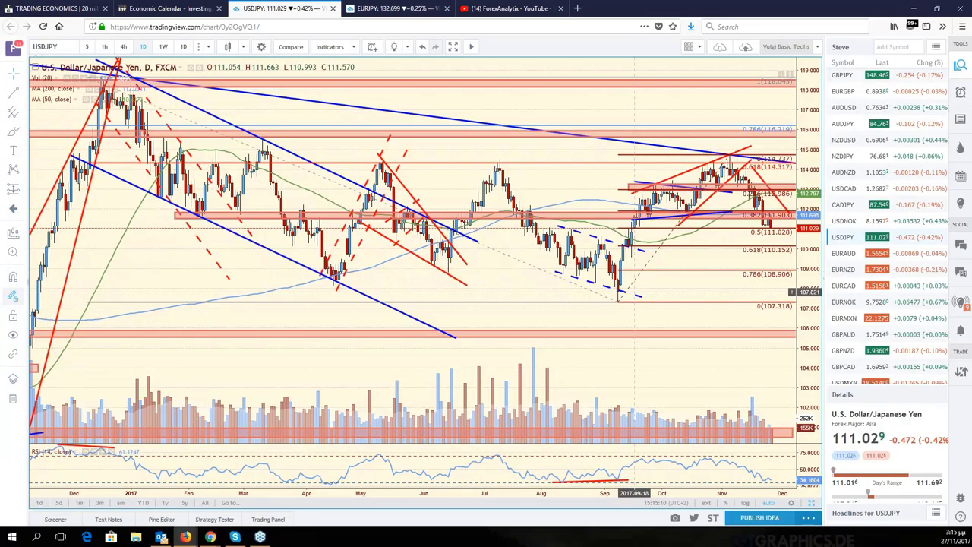
scroll(634, 292, "right", 2)
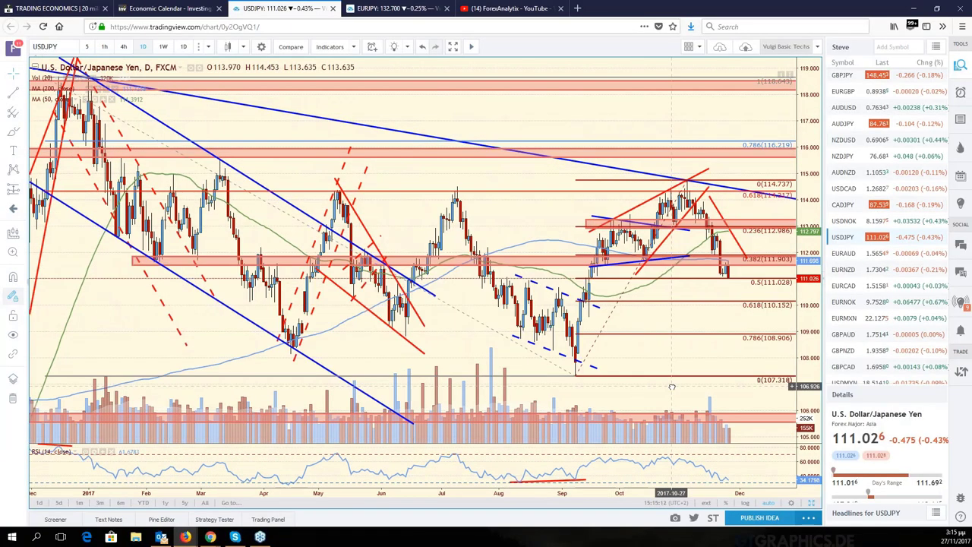
scroll(667, 388, "right", 2)
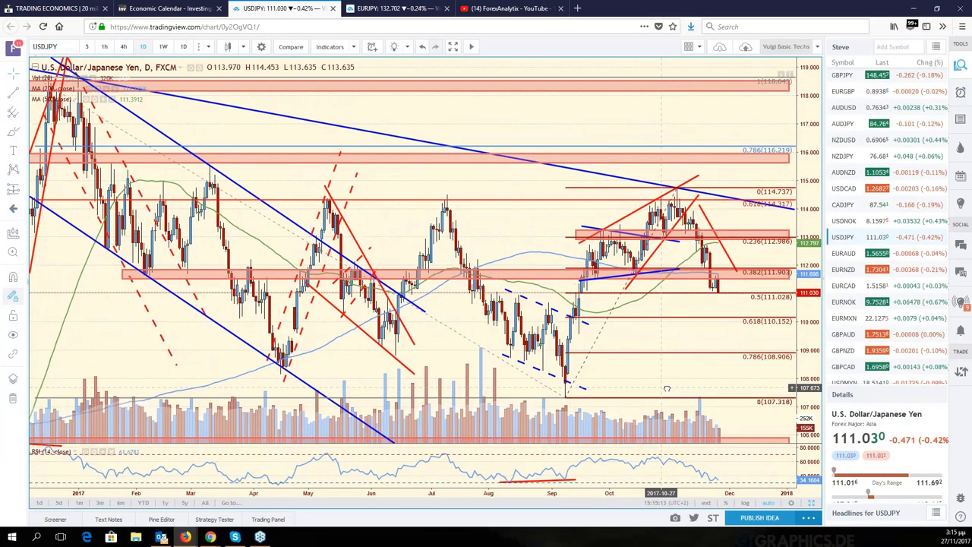
left_click_drag(667, 388, 690, 388)
scroll(685, 370, "up", 3)
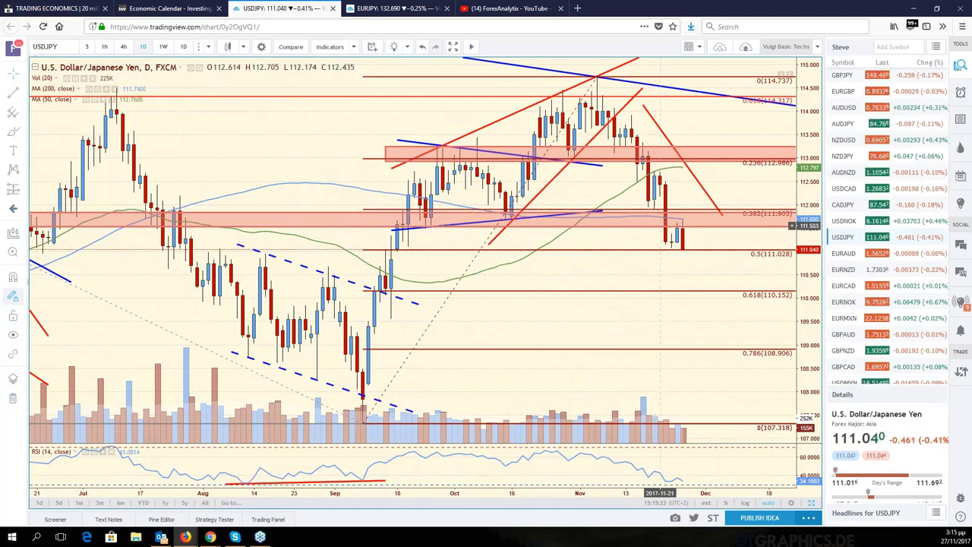
scroll(659, 225, "down", 2)
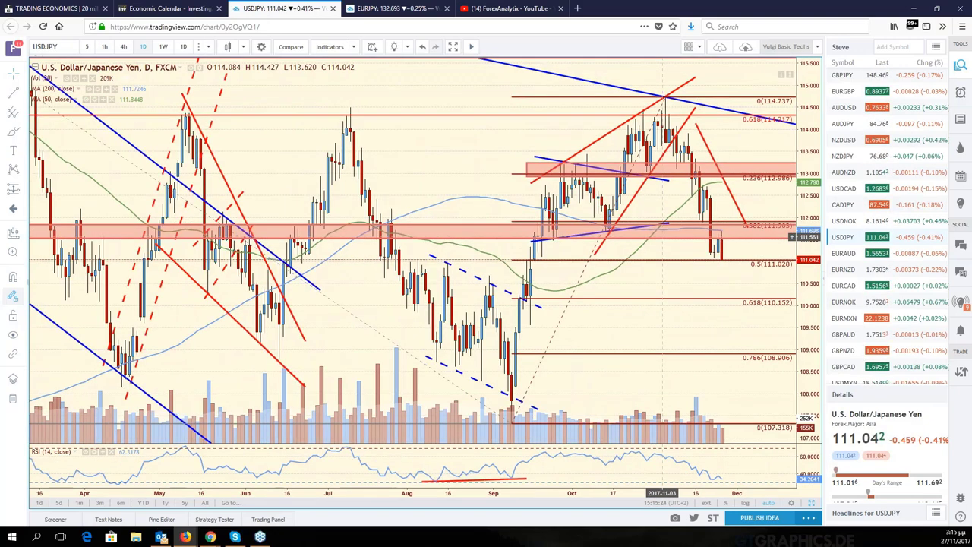
scroll(663, 237, "down", 2)
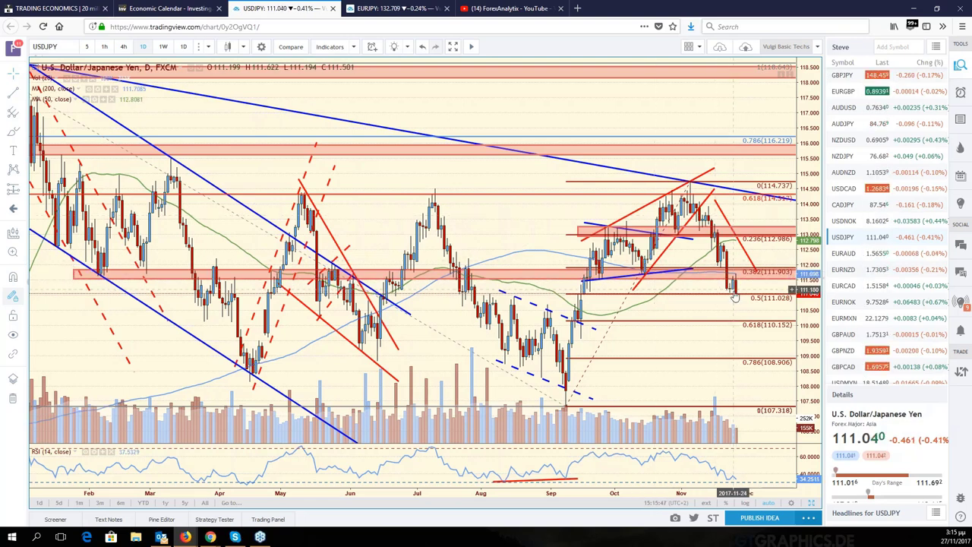
scroll(736, 296, "up", 3)
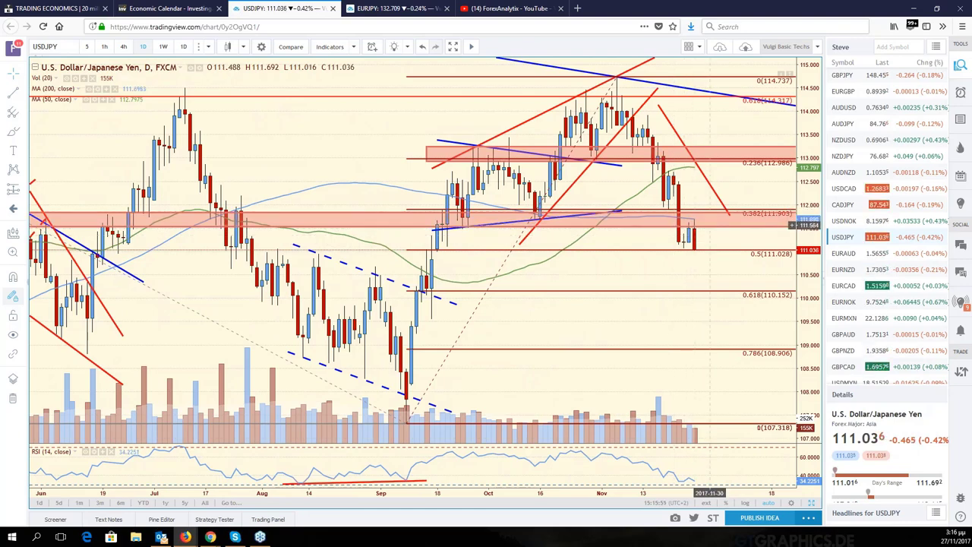
scroll(710, 225, "down", 2)
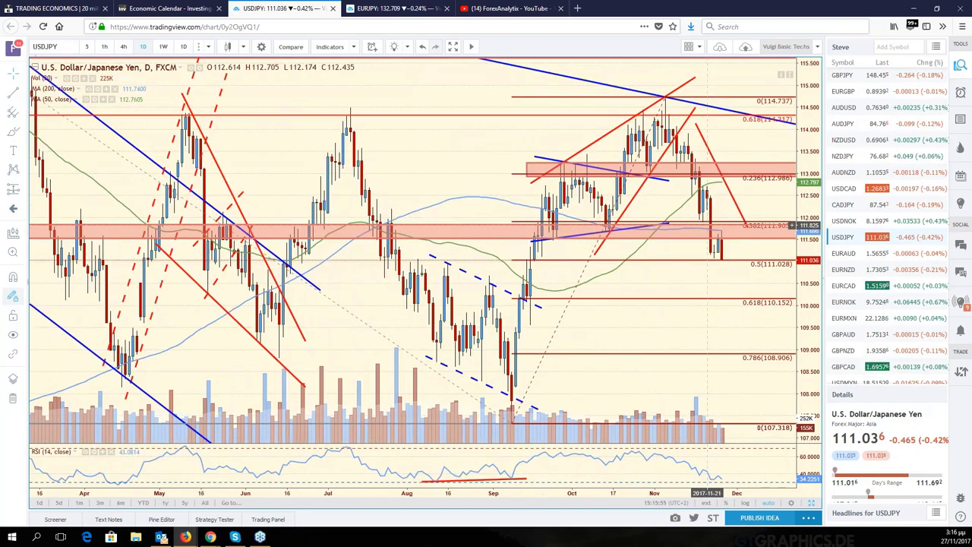
scroll(710, 228, "down", 1)
scroll(730, 246, "down", 1)
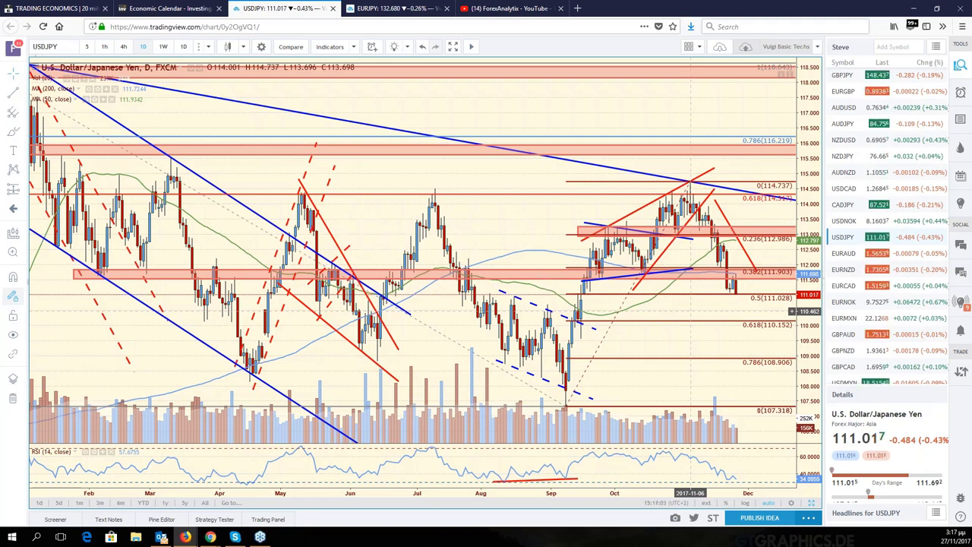
scroll(857, 331, "down", 5)
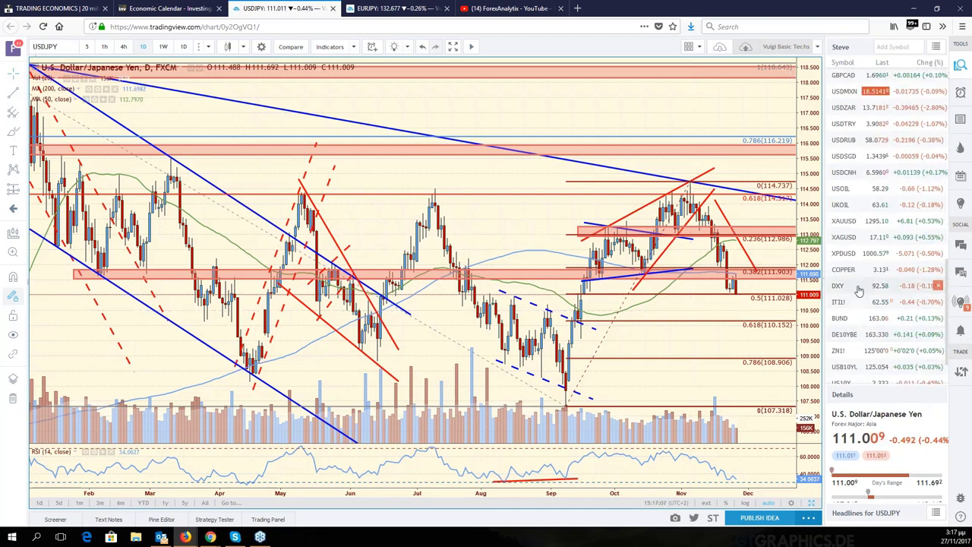
- Load and review the US Dollar Index (DXY) chart, then restore the six-chart grid
left_click(858, 291)
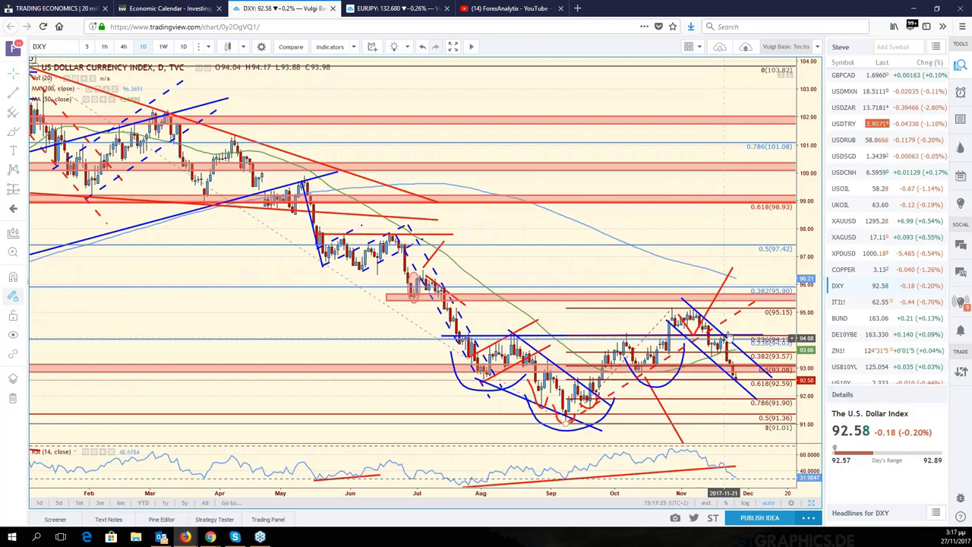
scroll(731, 335, "up", 2)
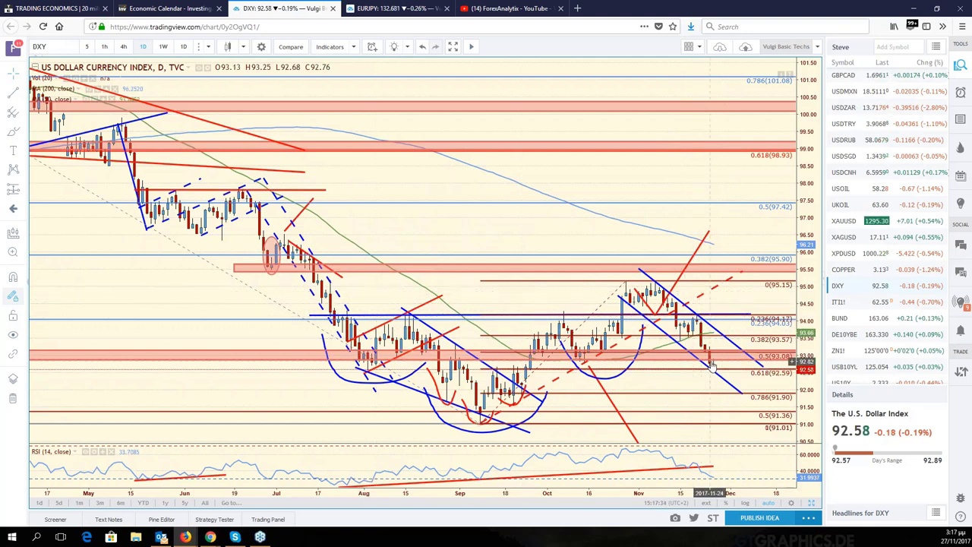
scroll(712, 365, "down", 2)
scroll(712, 366, "down", 2)
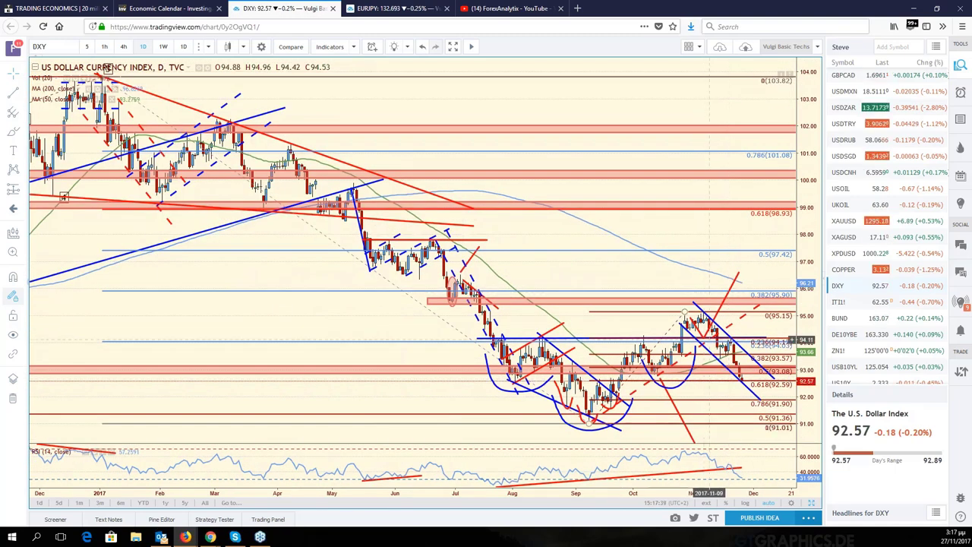
scroll(702, 311, "up", 1)
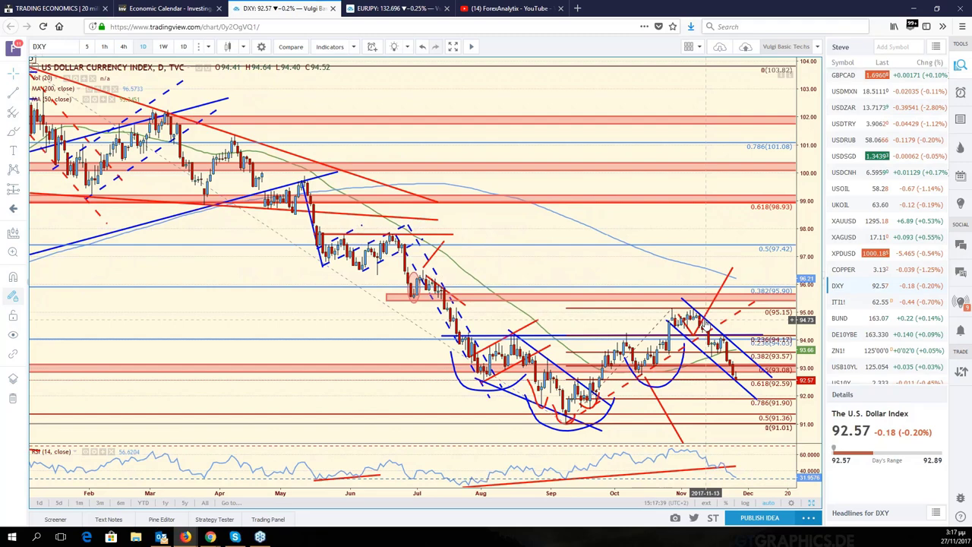
scroll(707, 320, "up", 1)
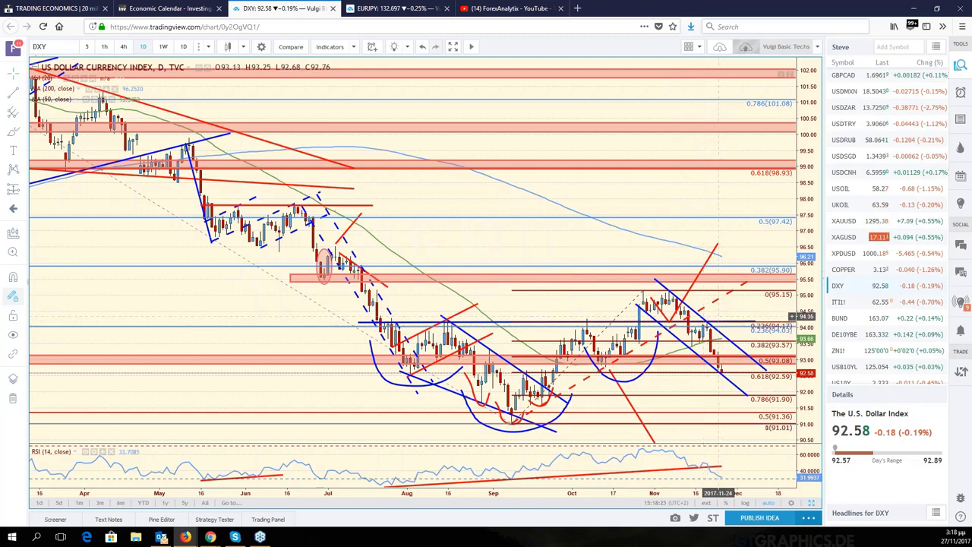
scroll(666, 325, "down", 2)
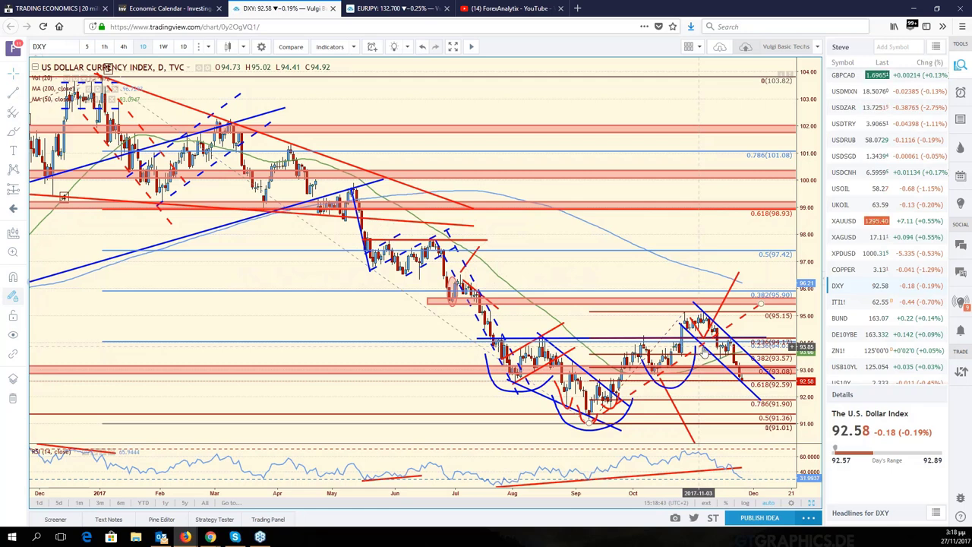
left_click(811, 506)
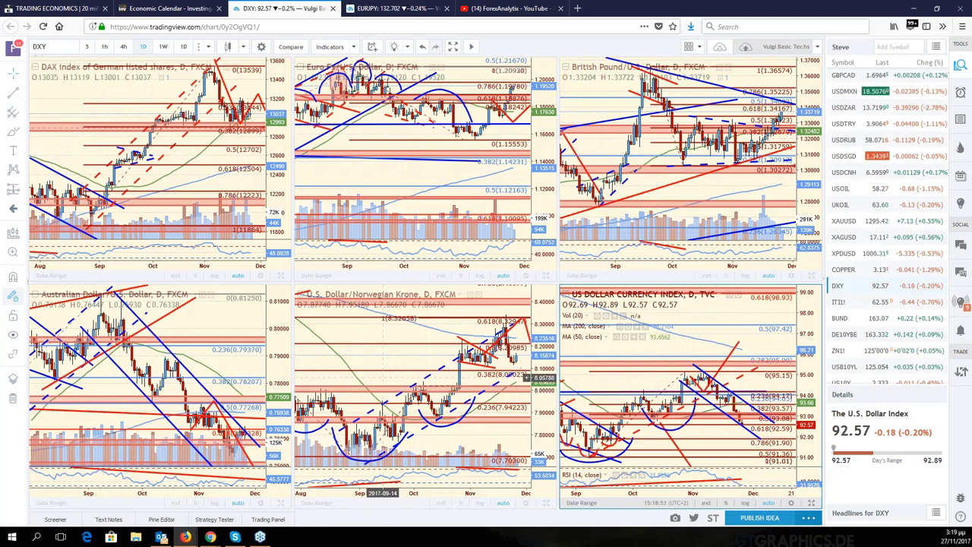
- Pan the DXY pane back in time so September comes into view
left_click_drag(759, 357, 787, 346)
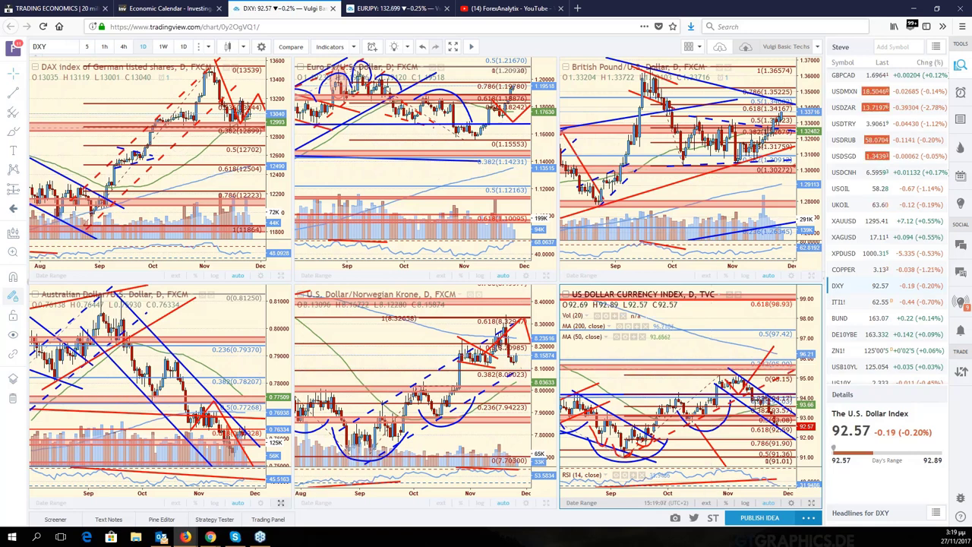
- Expand the AUD/USD chart to fill the chart area
left_click(152, 380)
key("alt+Return")
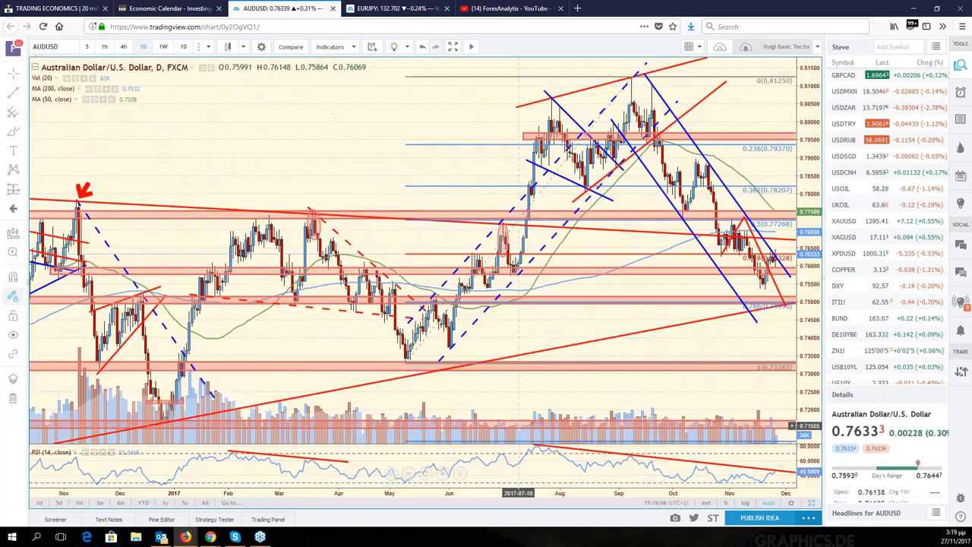
scroll(631, 353, "right", 3)
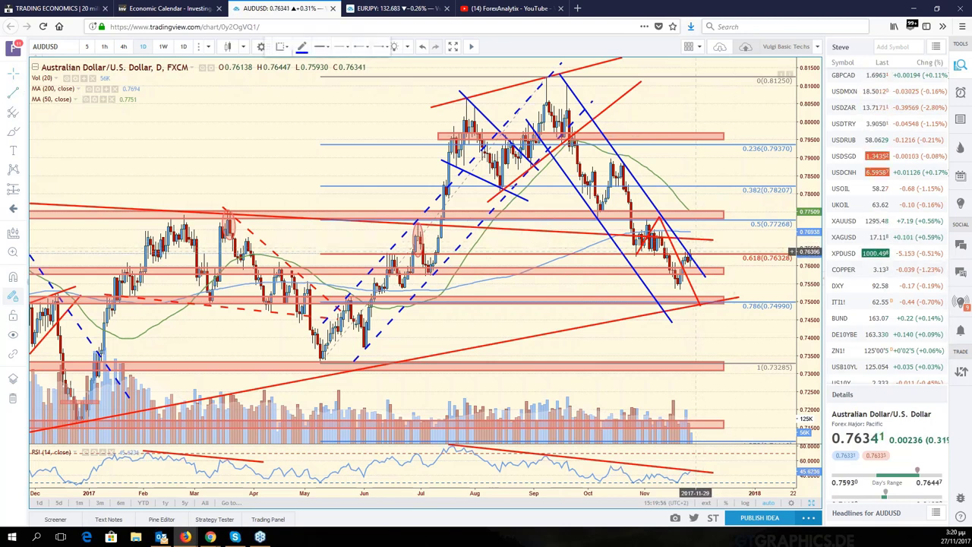
- Draw a short upward projection line from the latest AUD/USD bars and colour it red
left_click(695, 250)
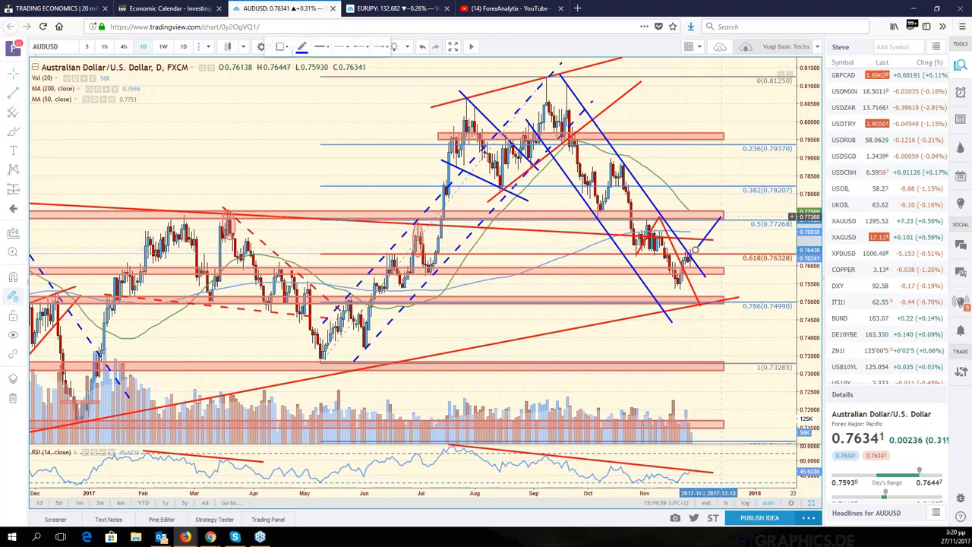
left_click(720, 218)
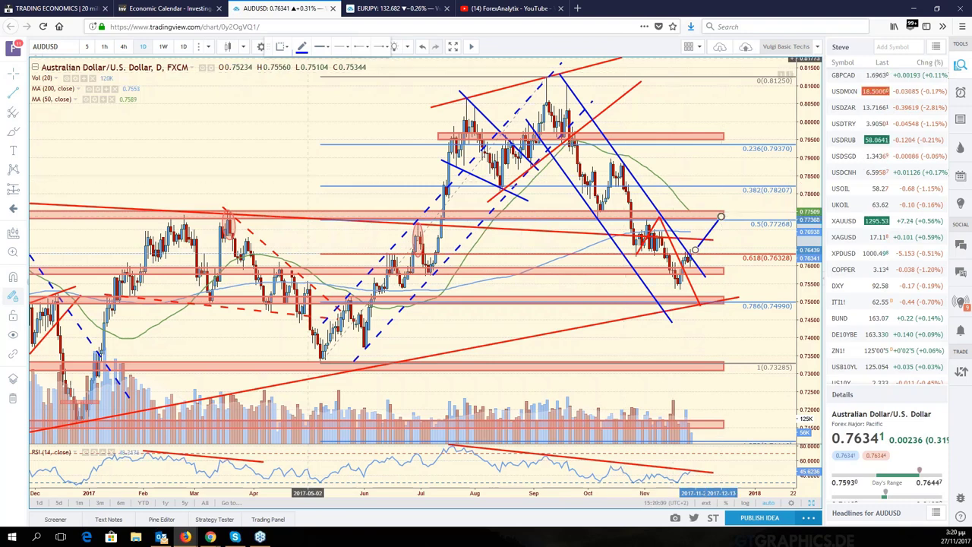
left_click(302, 46)
left_click(308, 76)
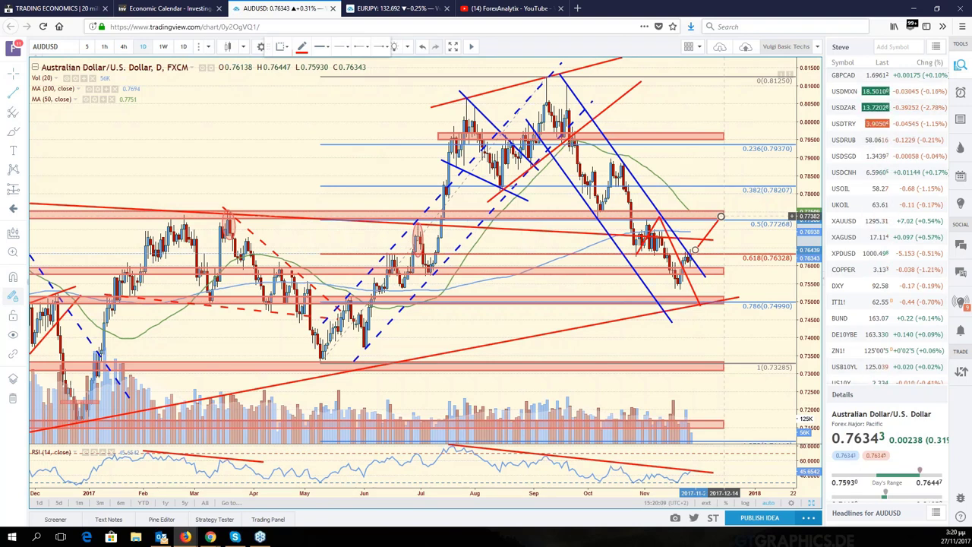
left_click(721, 216)
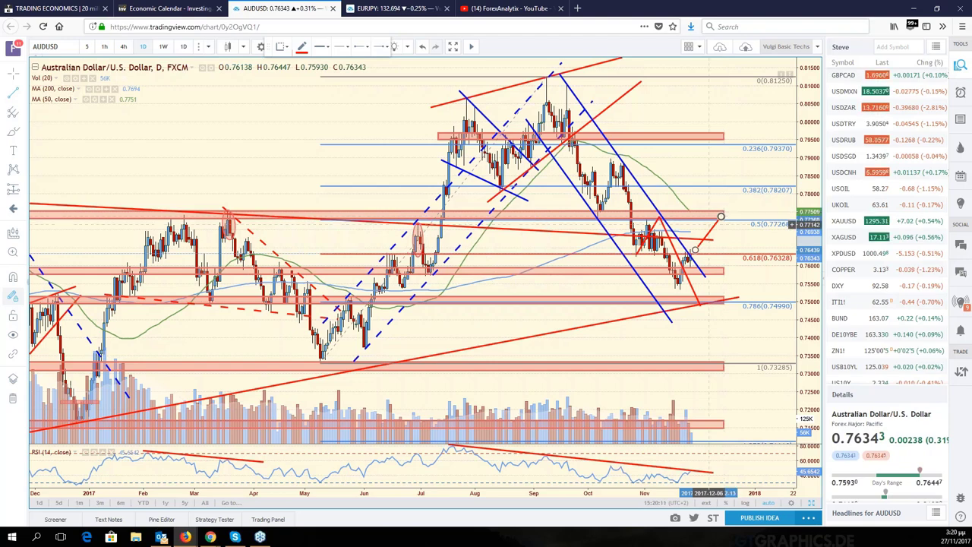
left_click(629, 247)
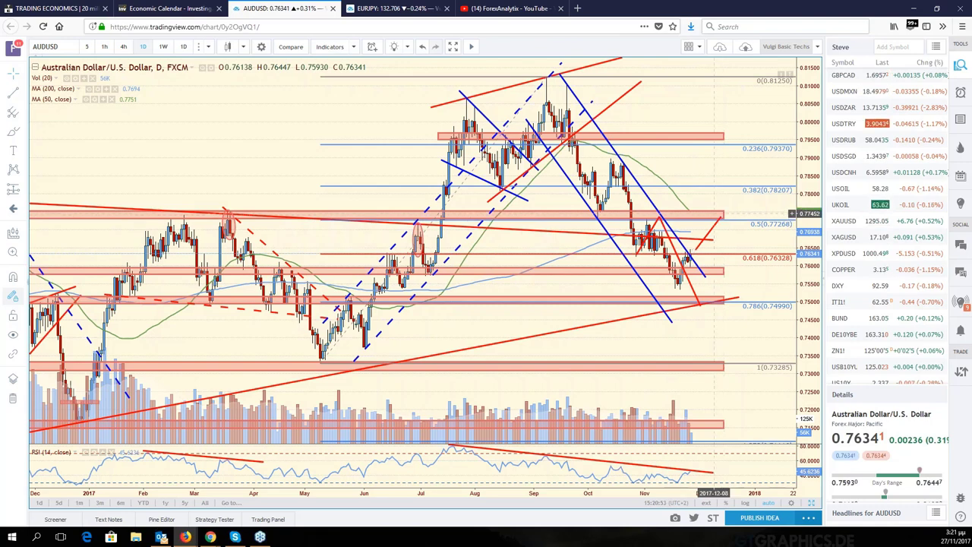
- Switch the chart to the NZDUSD symbol
left_click(64, 50)
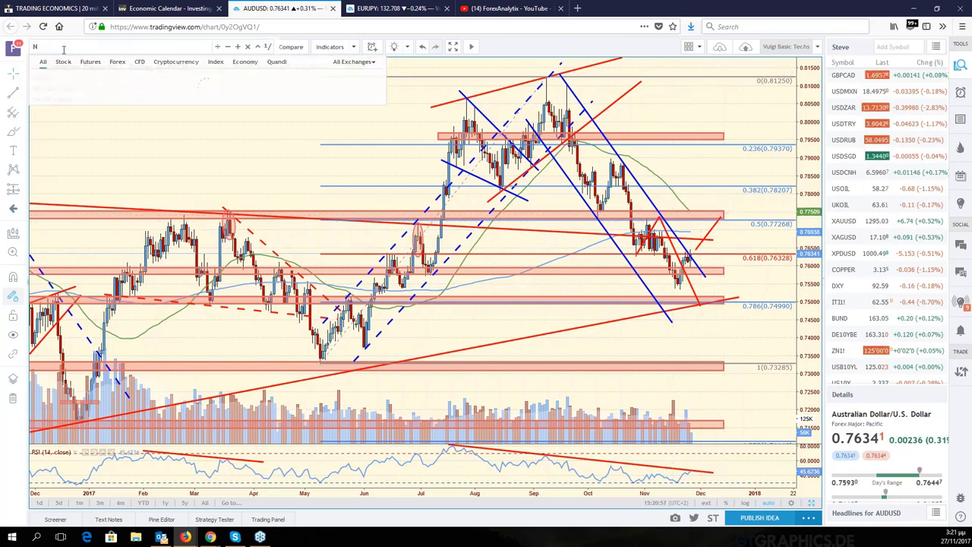
type("NZDUSD")
key("Return")
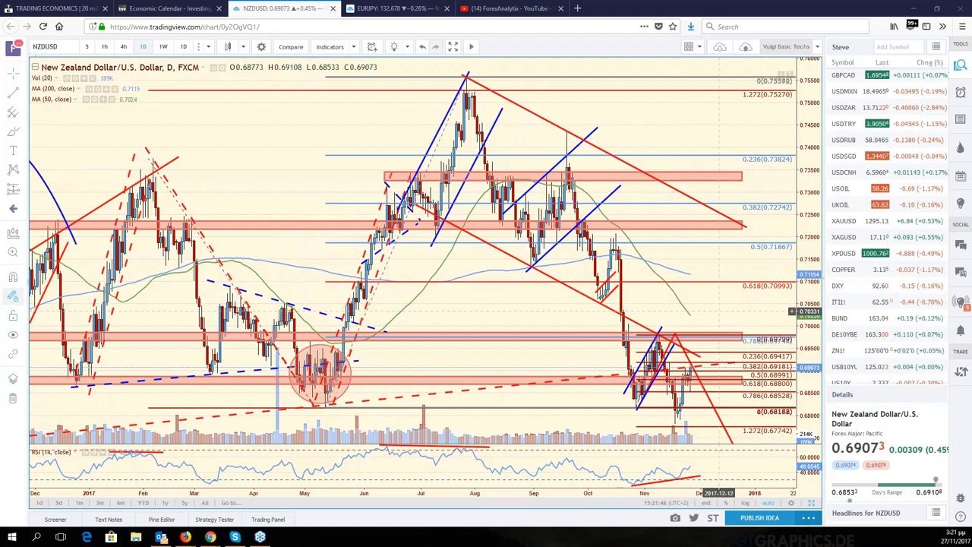
left_click_drag(720, 311, 793, 327)
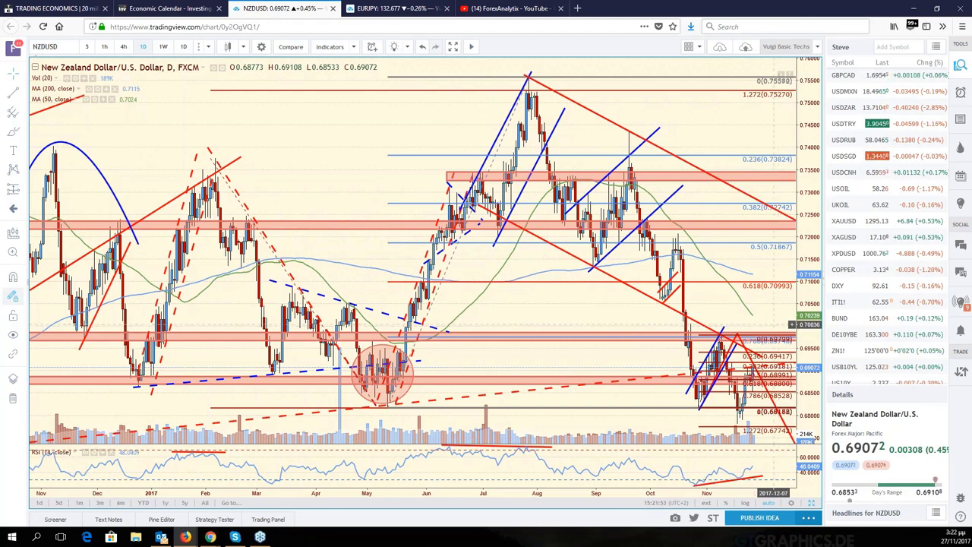
left_click_drag(773, 324, 744, 323)
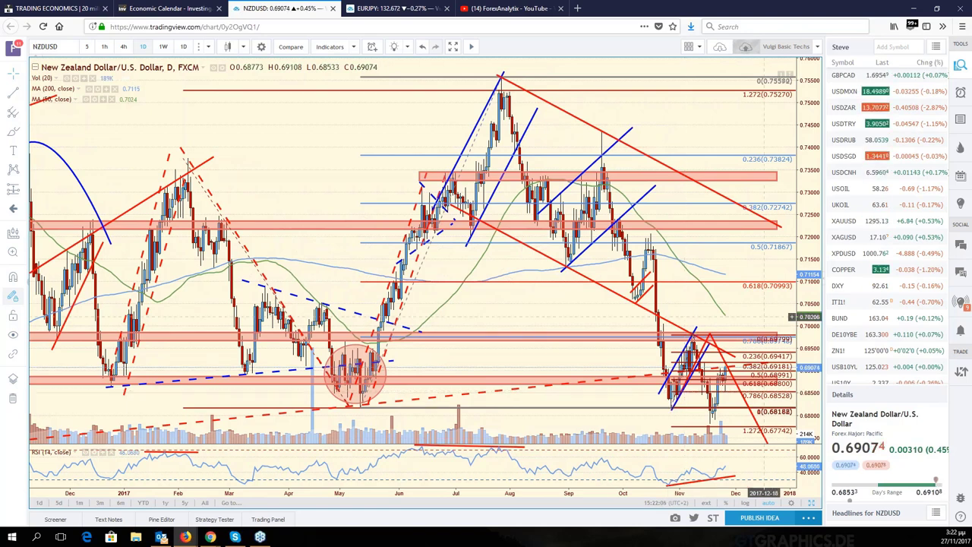
mouse_move(764, 317)
left_mouse_down()
mouse_move(747, 320)
mouse_move(771, 320)
left_mouse_up()
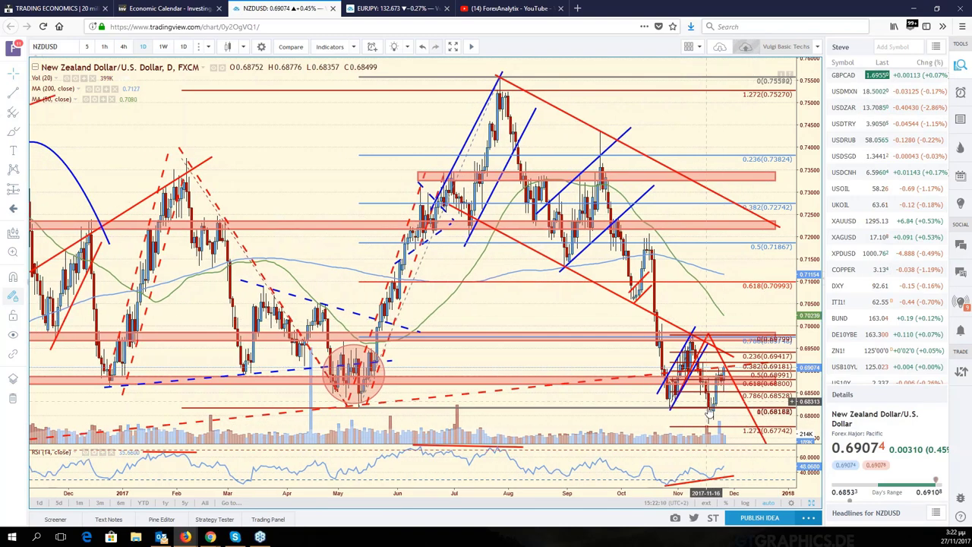
scroll(709, 413, "down", 2)
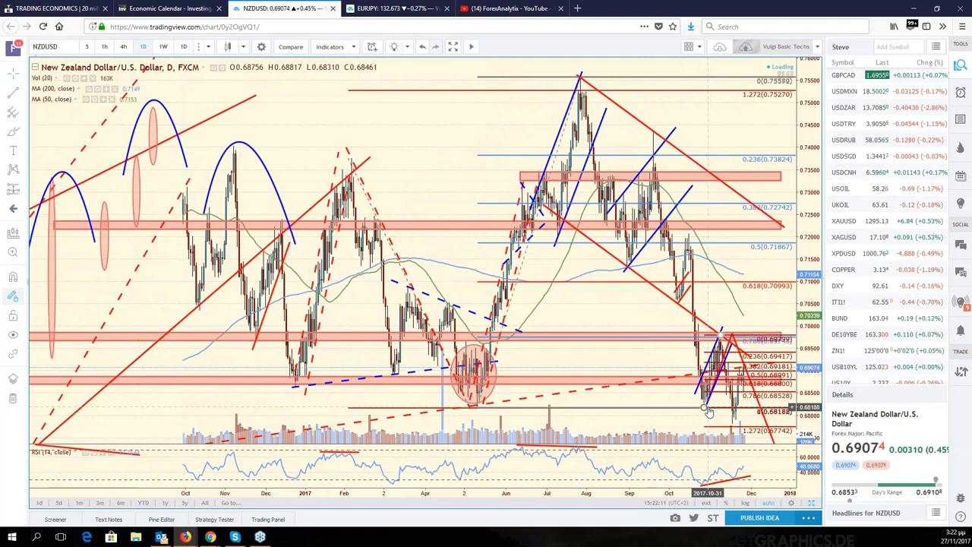
scroll(708, 411, "down", 1)
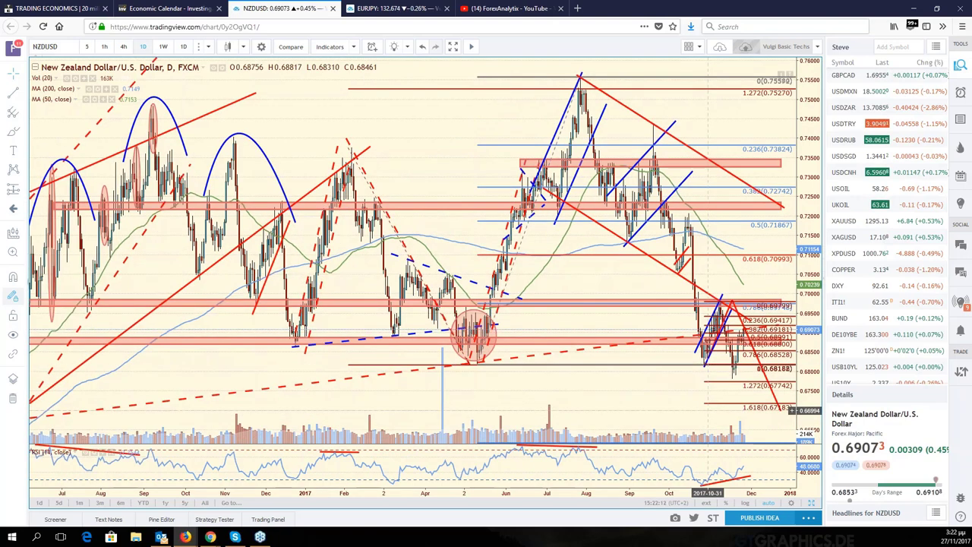
scroll(708, 410, "down", 1)
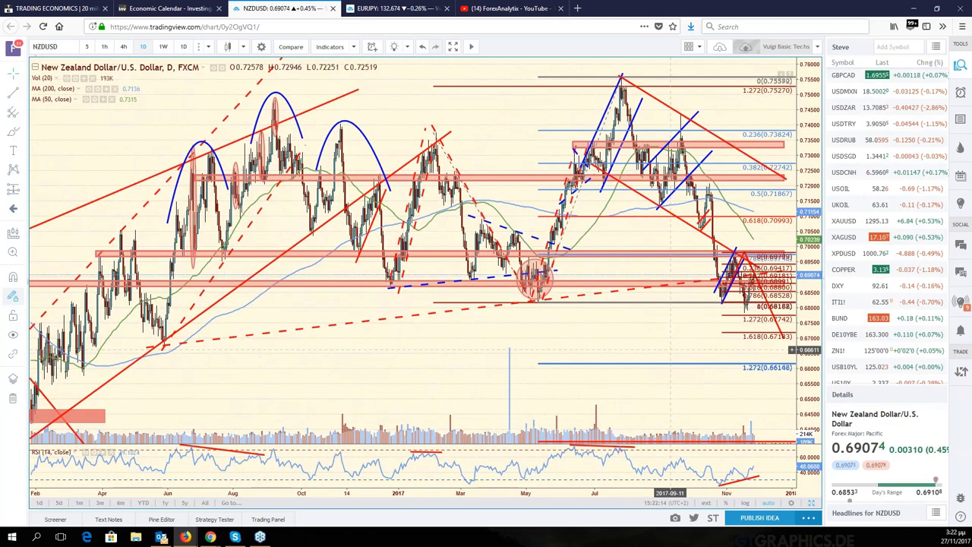
scroll(670, 349, "up", 2)
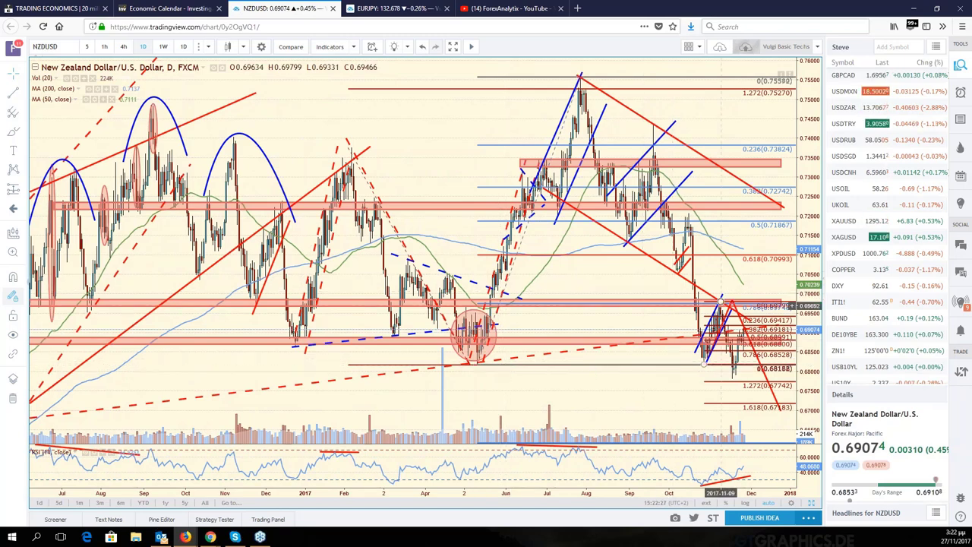
scroll(720, 305, "up", 2)
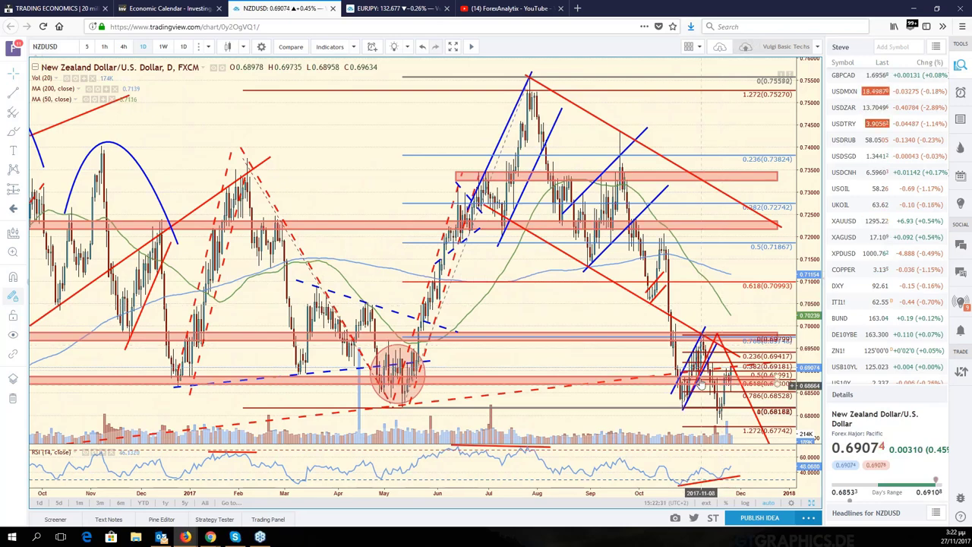
scroll(697, 354, "down", 2)
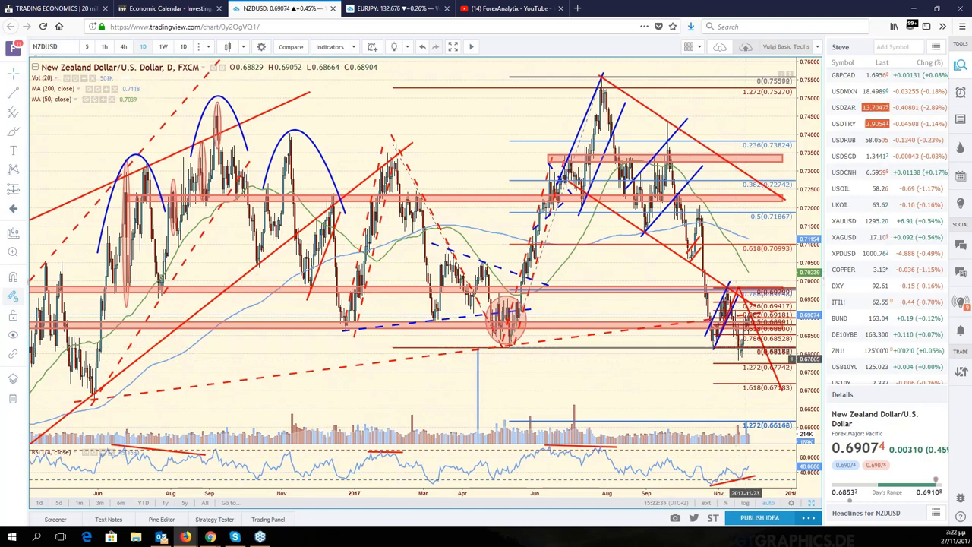
scroll(741, 358, "up", 2)
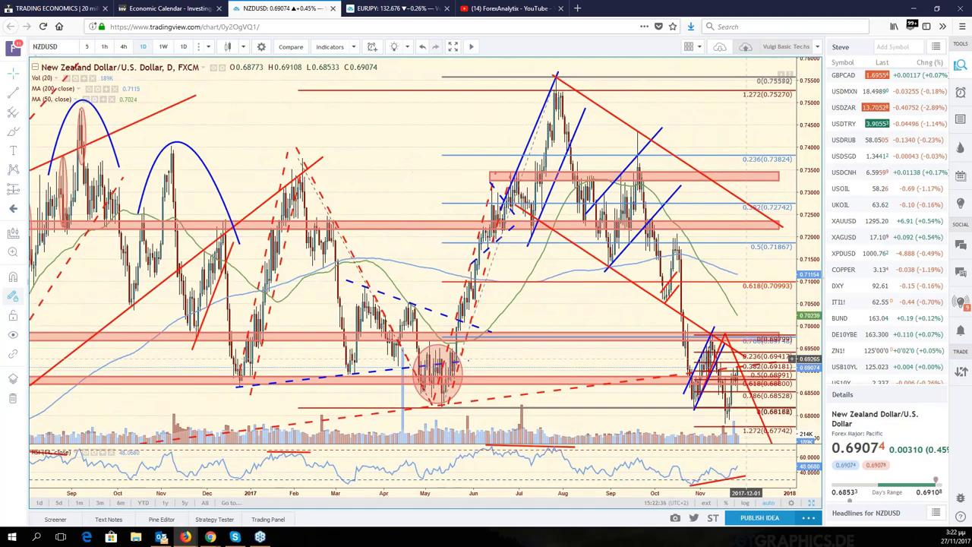
scroll(745, 357, "up", 1)
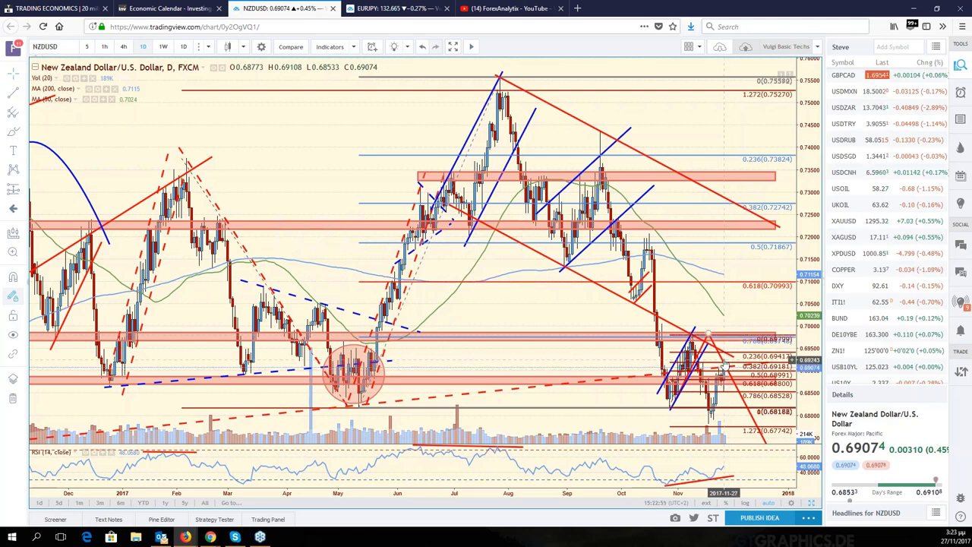
- Draw a red line rising from the latest NZDUSD bar to the 0.618 Fibonacci level
left_click(723, 367)
left_click(706, 357)
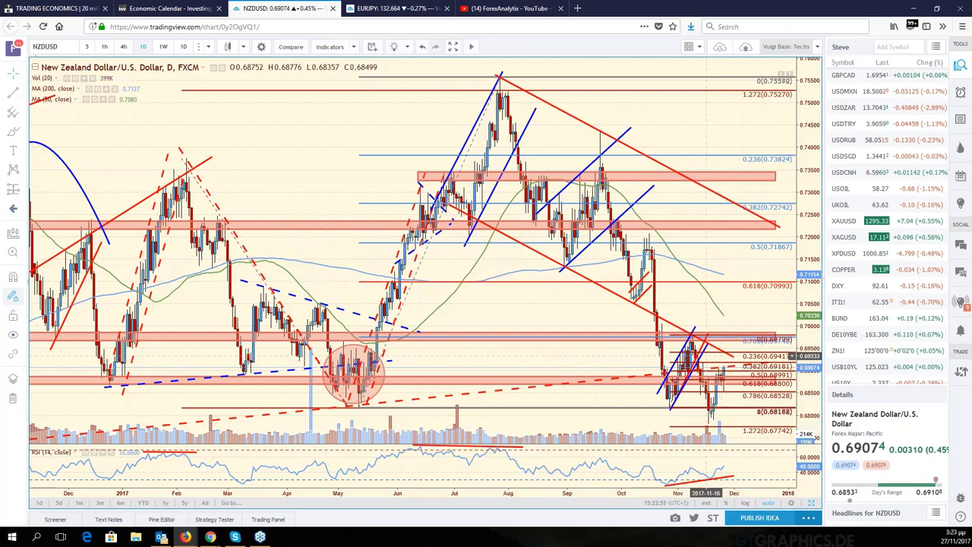
left_click_drag(706, 357, 765, 300)
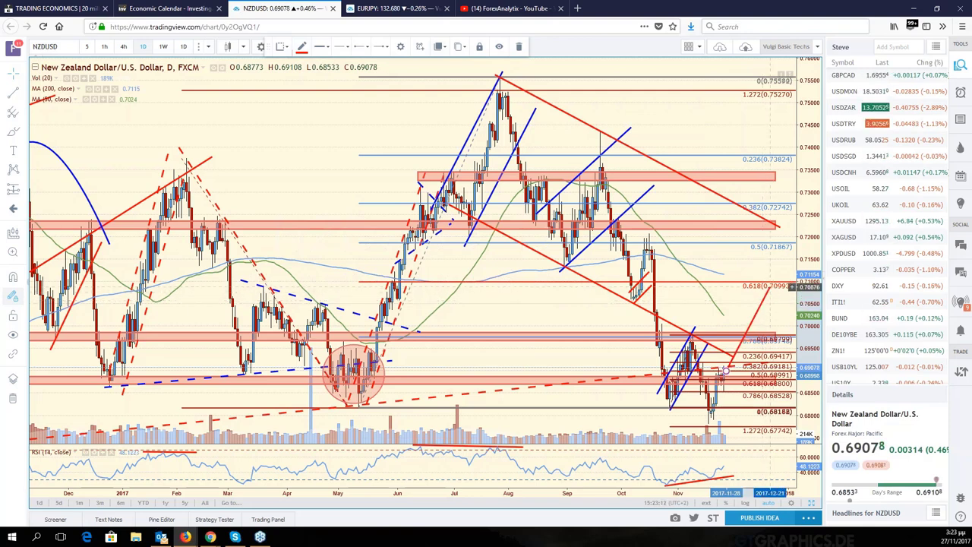
left_click(769, 286)
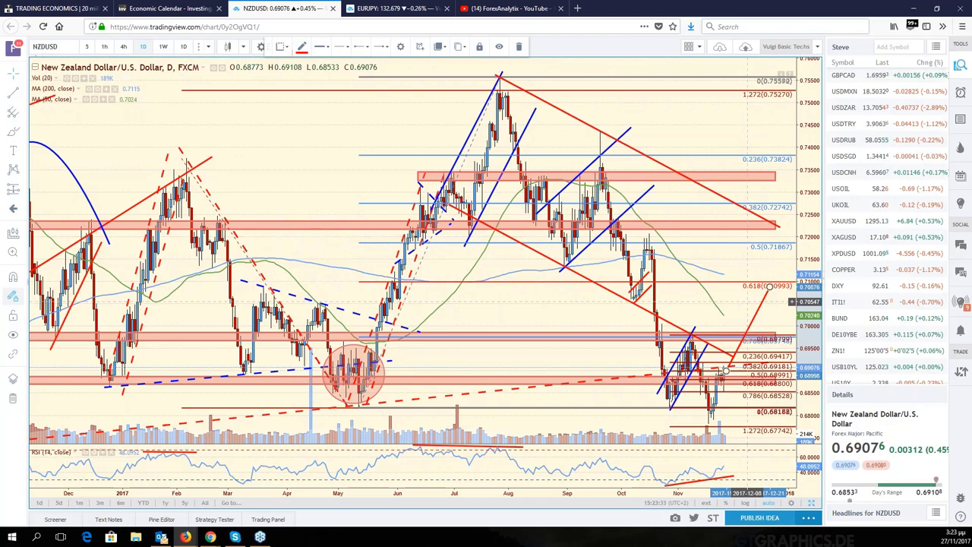
- Return to the six-chart grid, with NZD/USD replacing AUD/USD
left_click(748, 301)
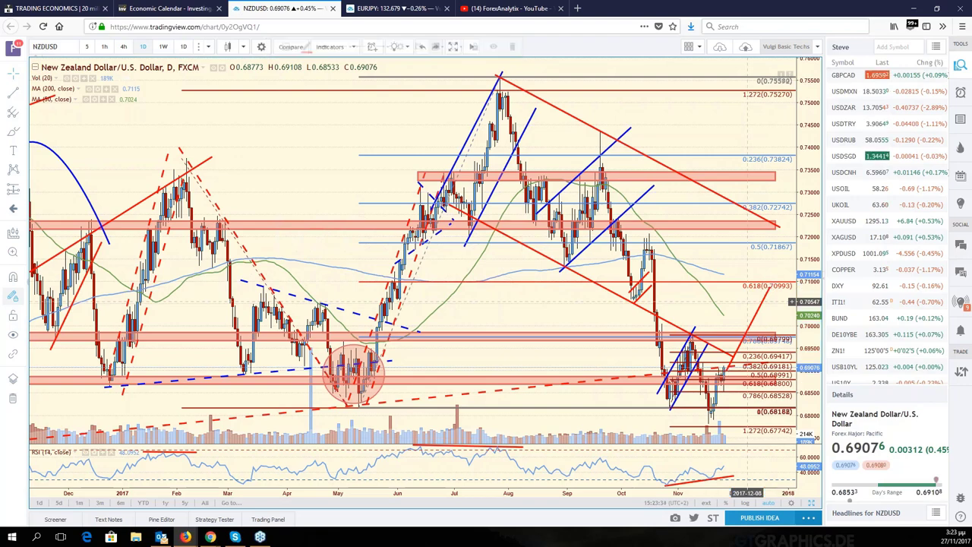
left_click_drag(748, 302, 759, 302)
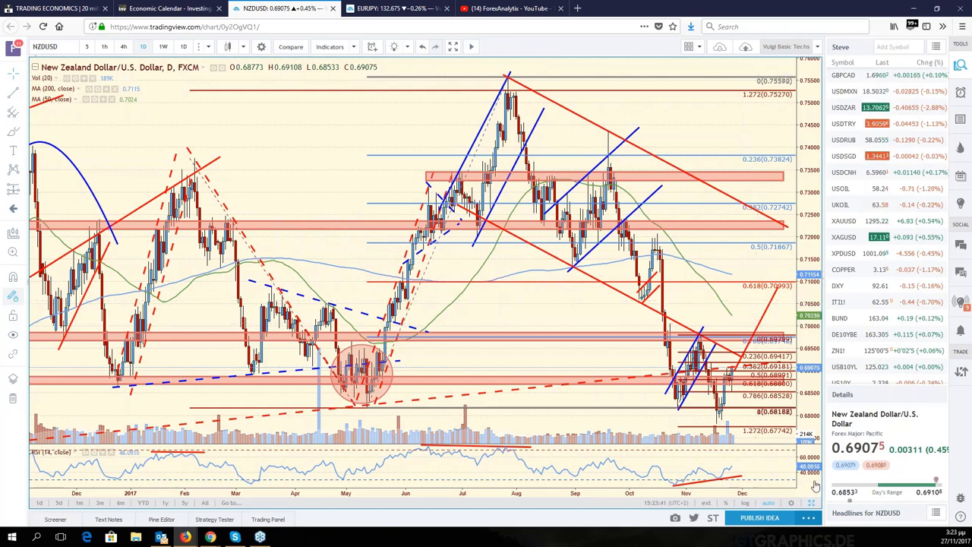
left_click(811, 503)
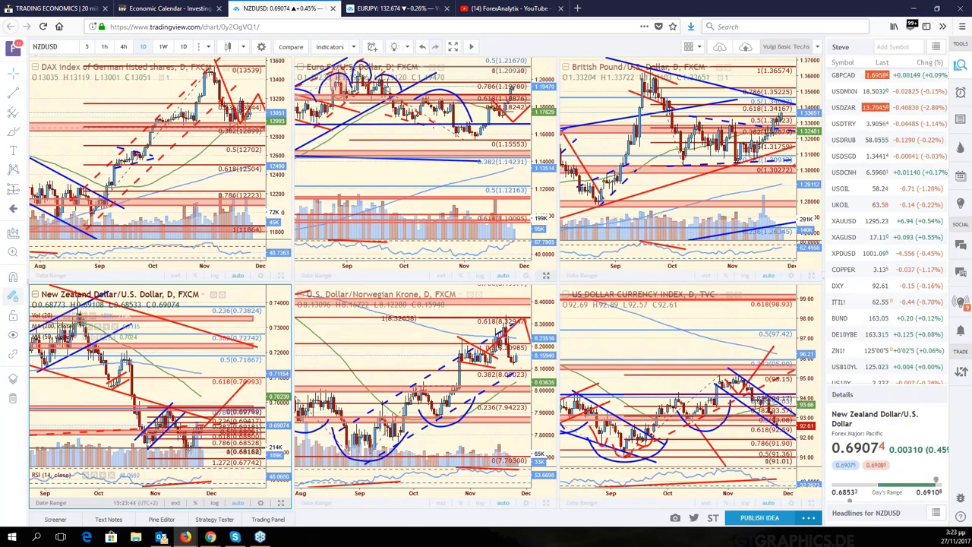
left_click(425, 167)
key("alt+Return")
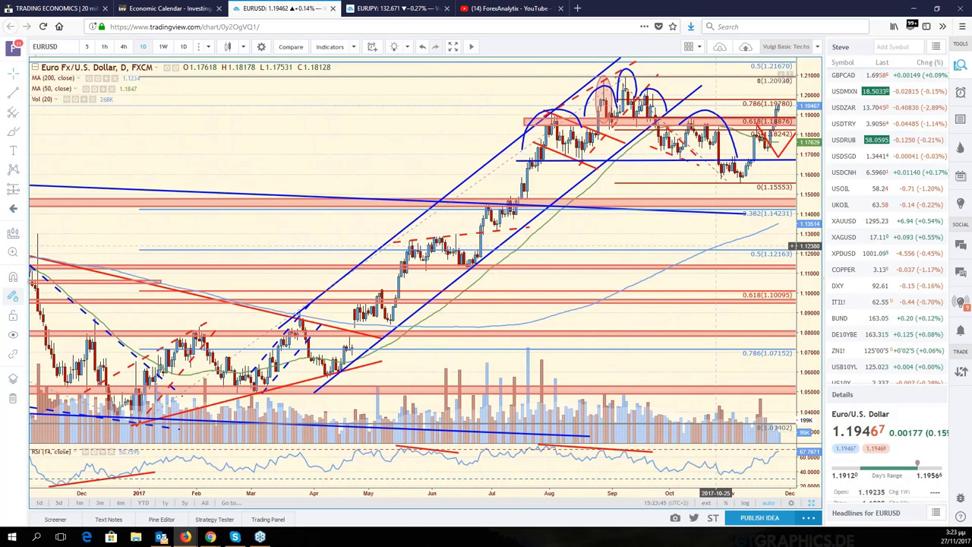
left_click_drag(770, 166, 714, 166)
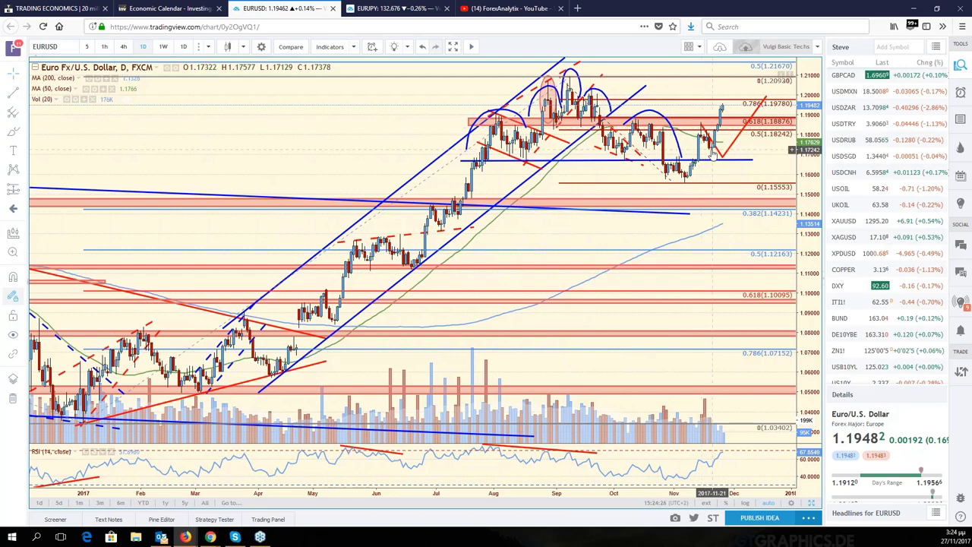
scroll(713, 154, "up", 2)
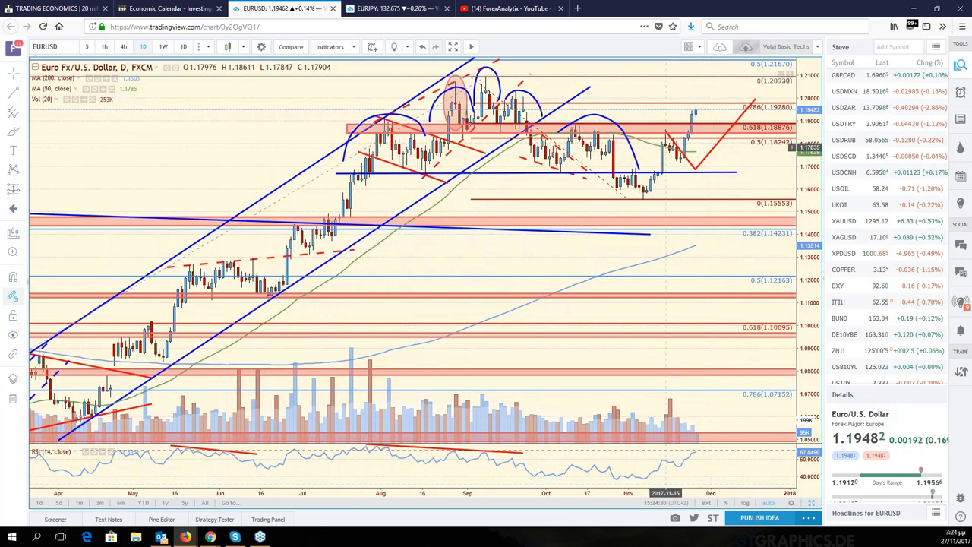
scroll(680, 160, "down", 1)
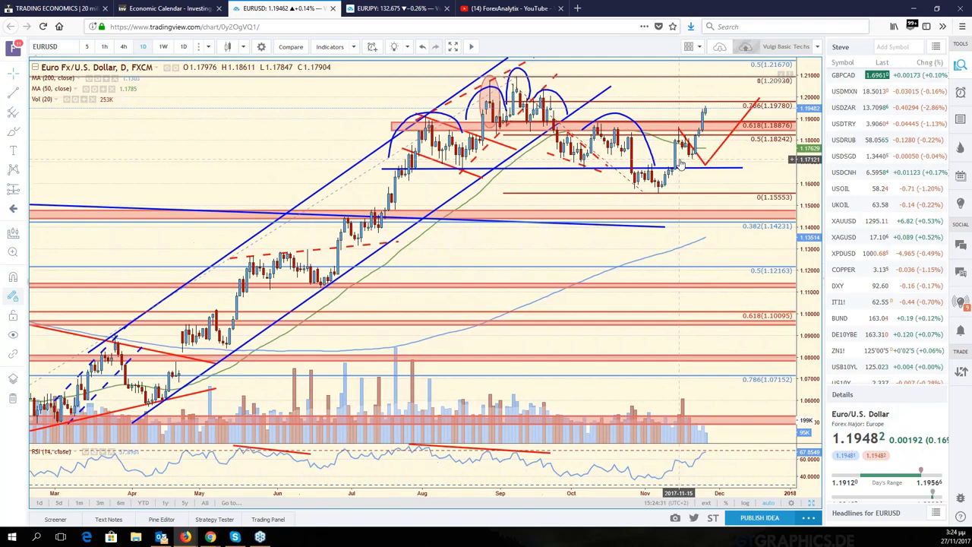
scroll(680, 160, "down", 1)
scroll(696, 148, "down", 1)
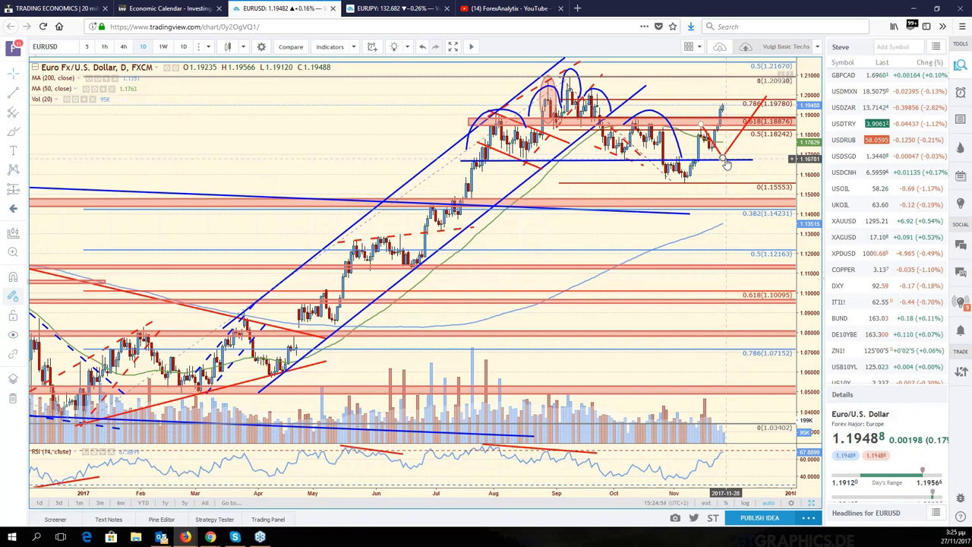
- Reshape the red EURUSD path to dip to 0.618 near 1.18876, then rise toward 1.21670
left_click_drag(722, 157, 741, 123)
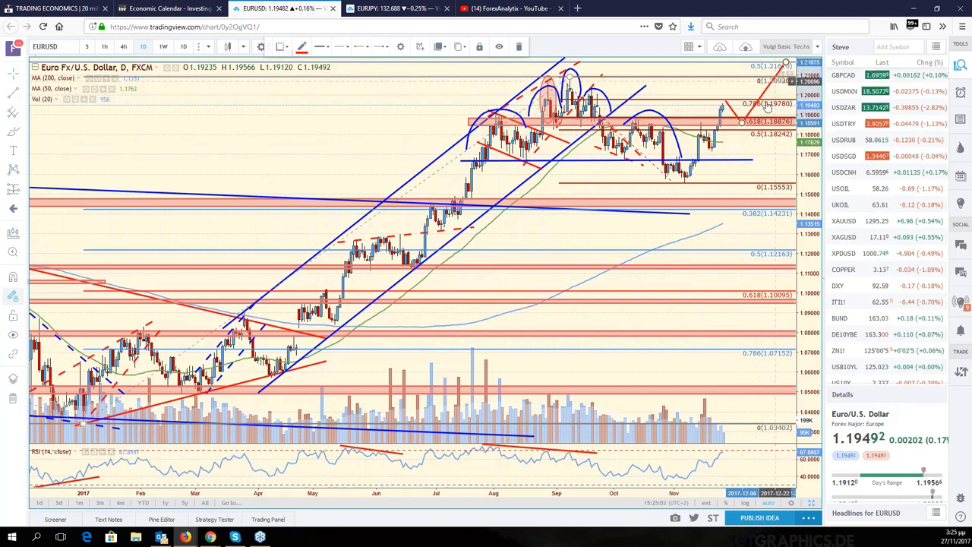
left_click(786, 61)
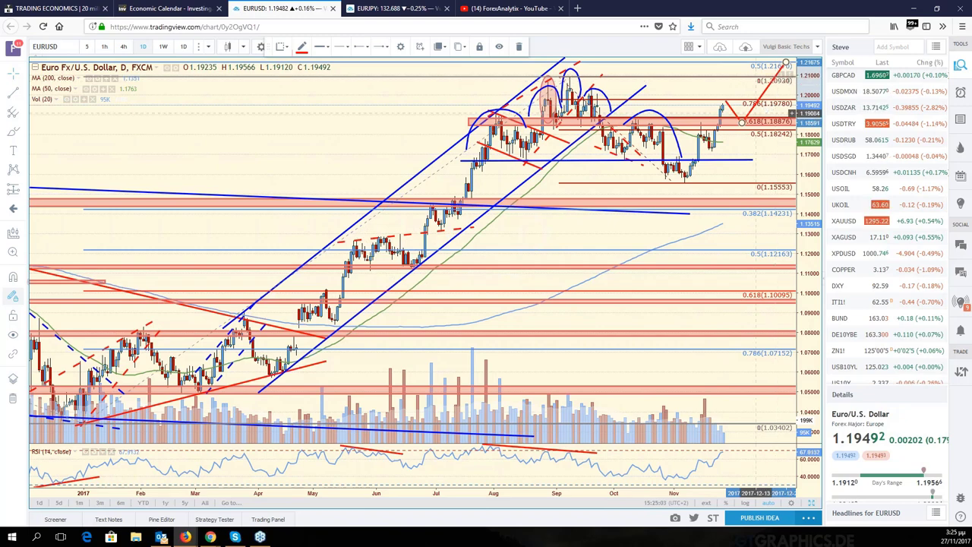
left_click(745, 139)
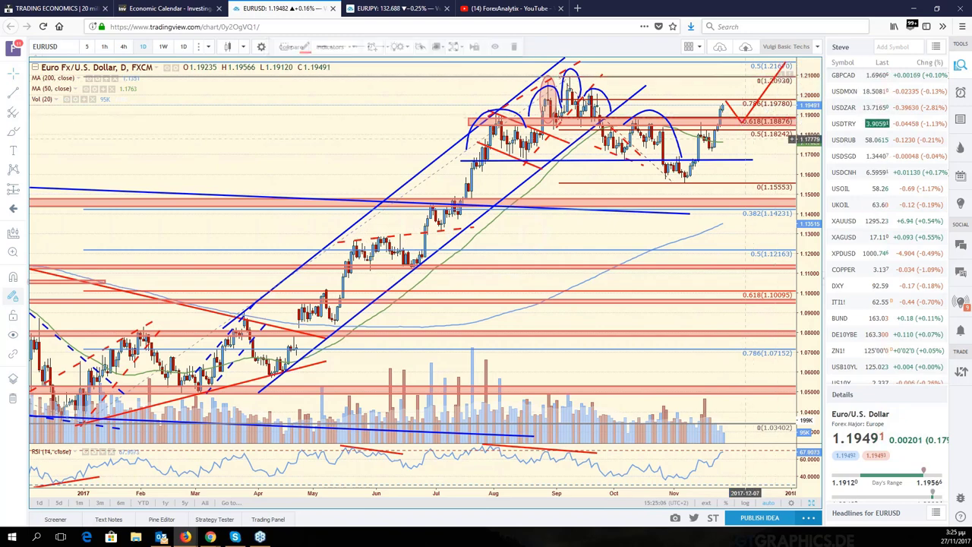
mouse_move(746, 139)
left_mouse_down()
mouse_move(765, 142)
mouse_move(747, 142)
left_mouse_up()
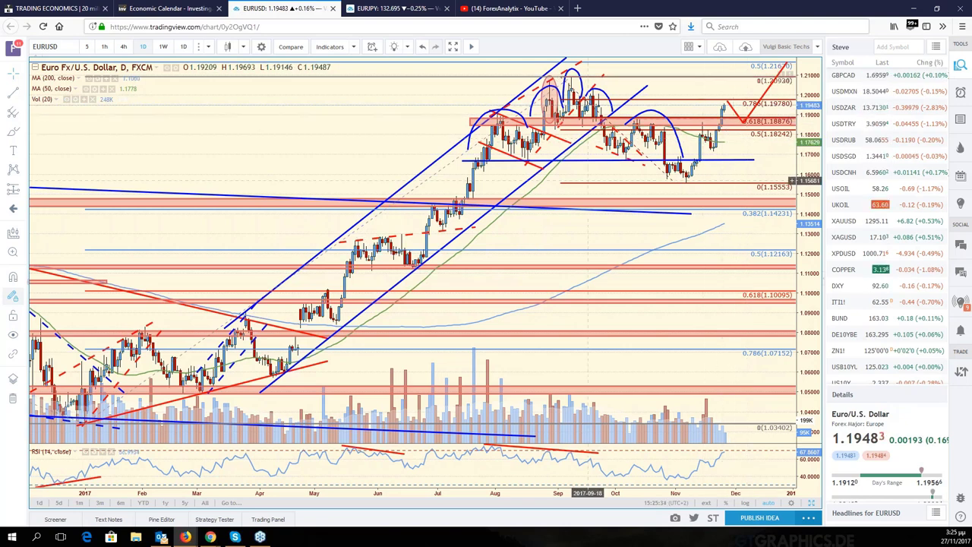
- Zoom EURUSD out to 2015 and compress prices to show 0.618 at 1.25981
scroll(589, 181, "down", 5)
scroll(578, 231, "down", 5)
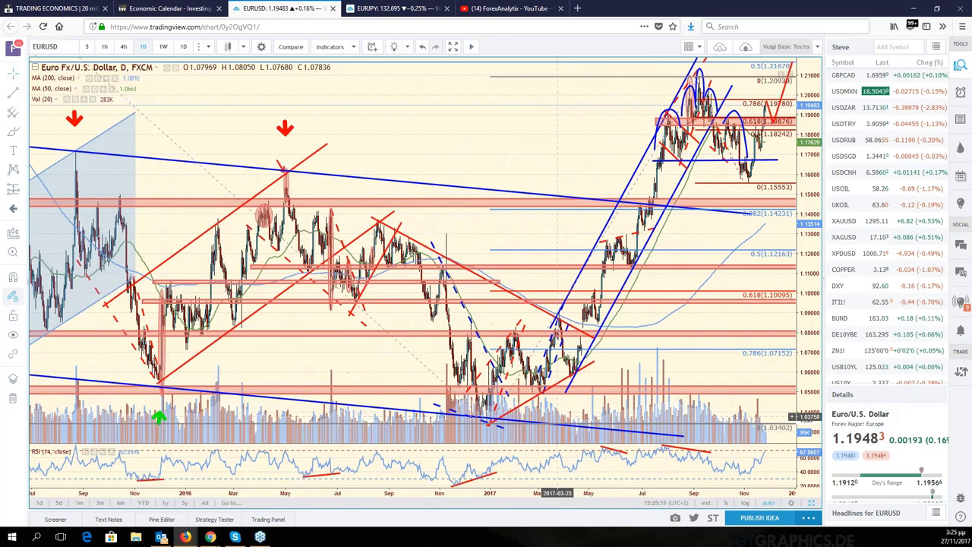
scroll(672, 160, "up", 2)
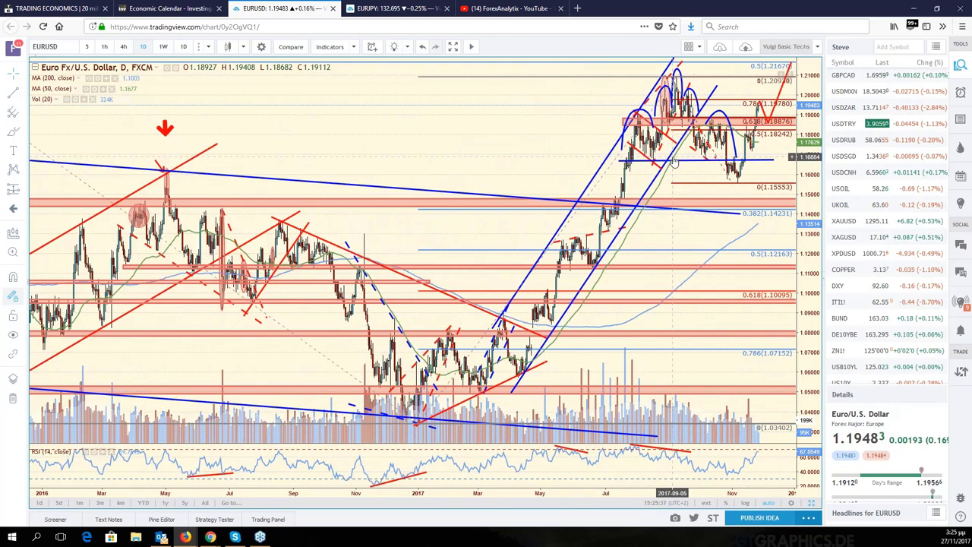
scroll(673, 159, "up", 2)
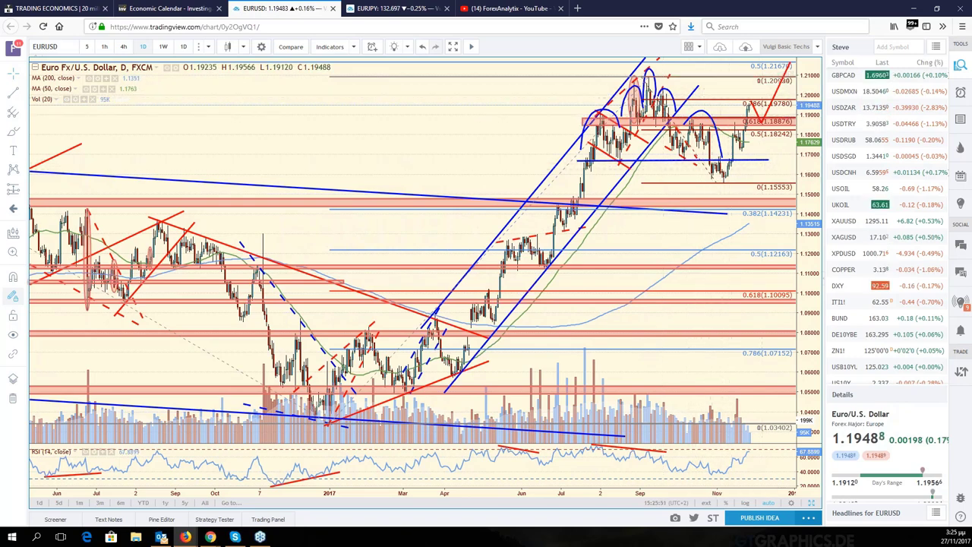
left_click_drag(813, 228, 815, 253)
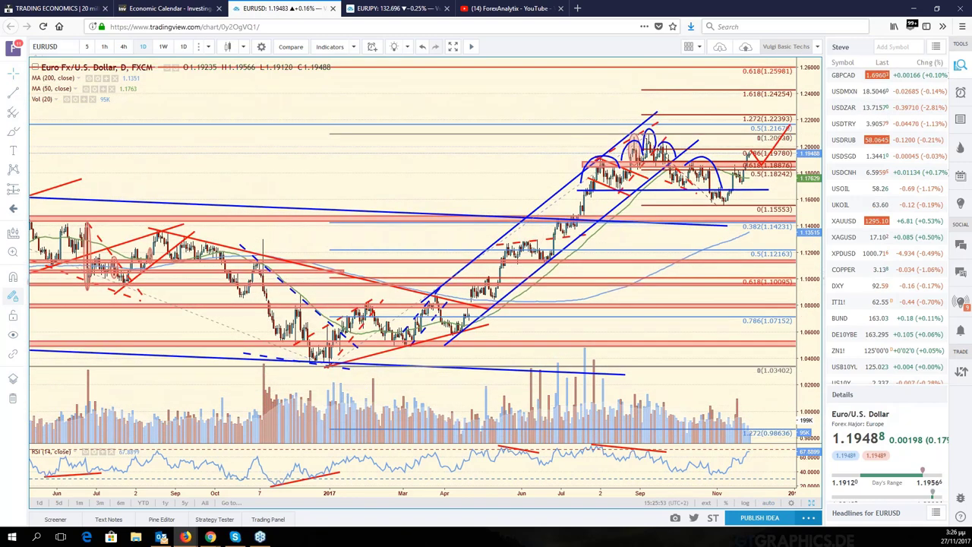
scroll(756, 261, "down", 3)
scroll(756, 260, "down", 2)
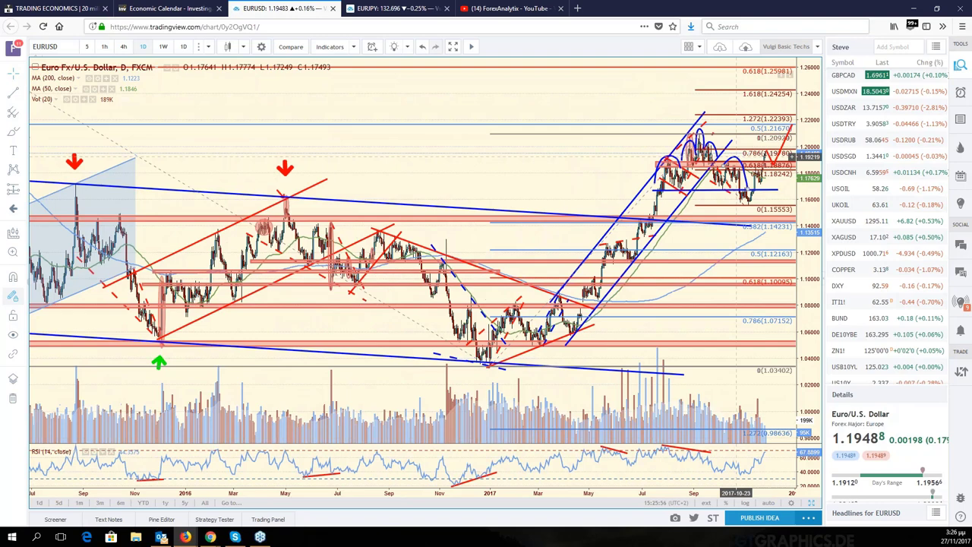
scroll(756, 260, "down", 2)
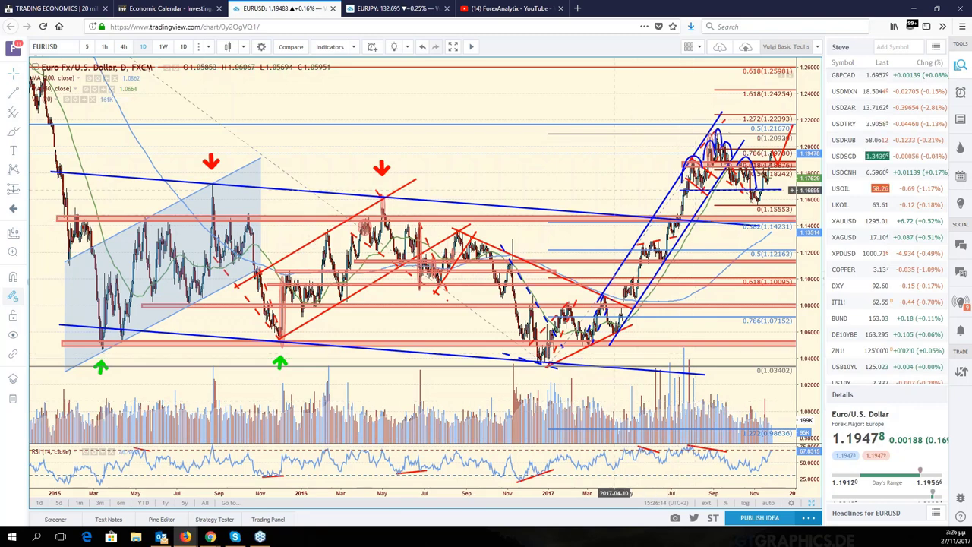
- Zoom the EURUSD chart and compress its price scale to fit the long history
scroll(598, 225, "down", 2)
scroll(597, 225, "down", 1)
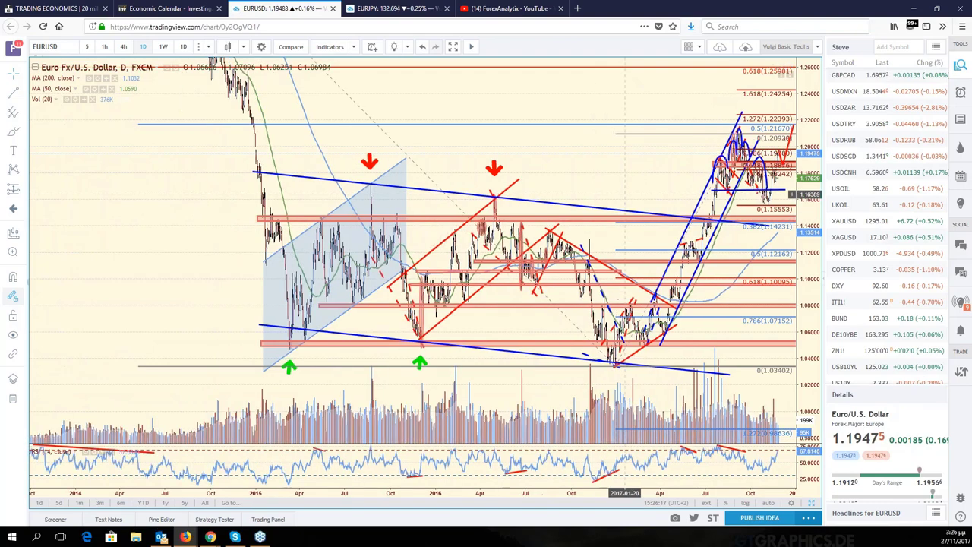
scroll(624, 195, "up", 2)
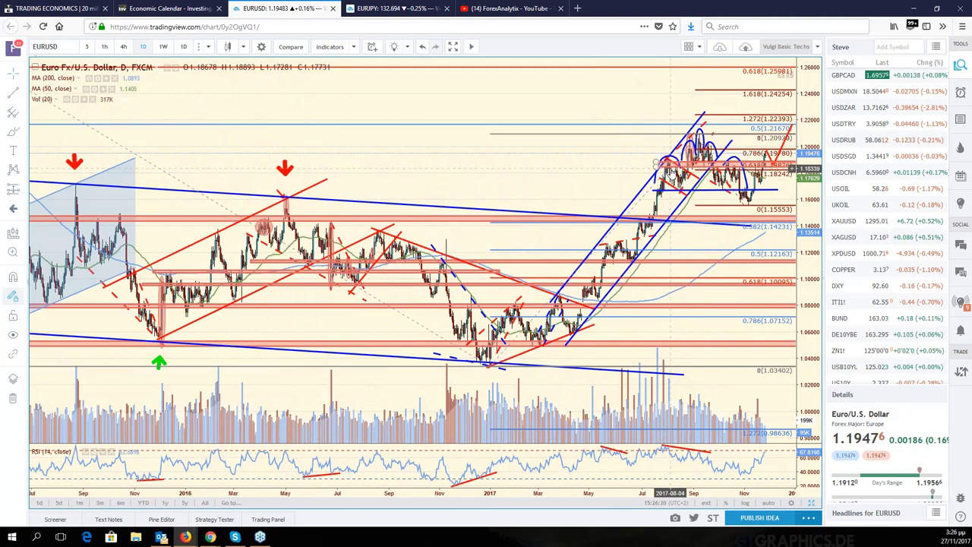
scroll(670, 168, "up", 2)
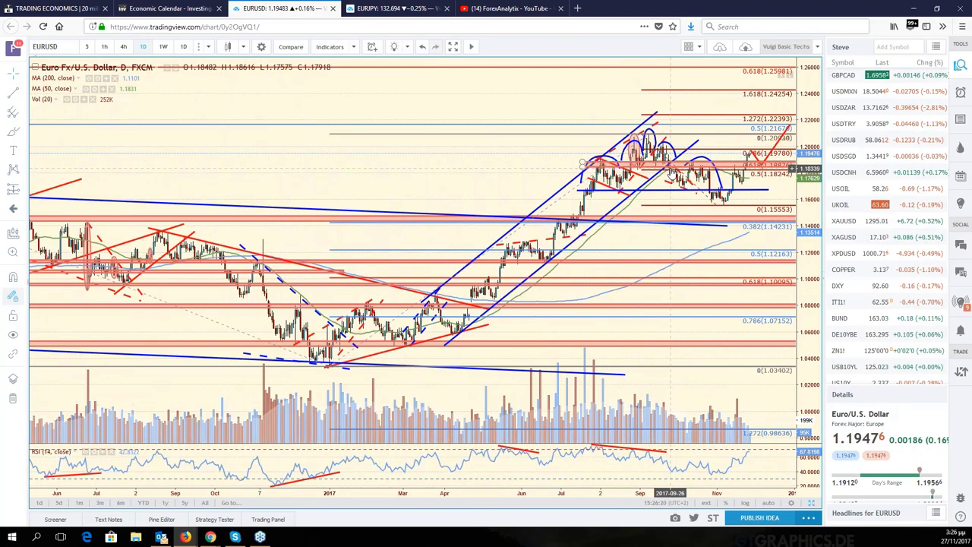
scroll(710, 134, "up", 2)
scroll(711, 134, "down", 5)
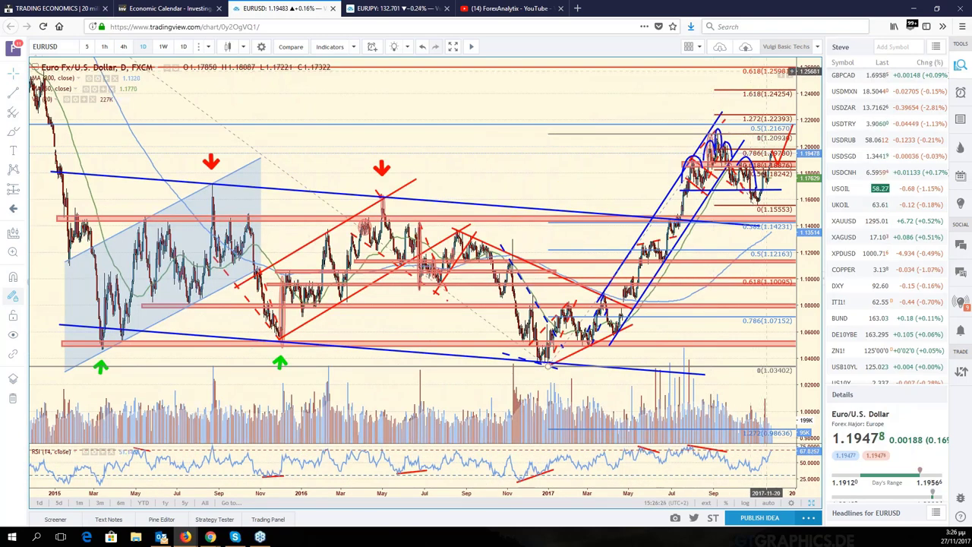
scroll(412, 271, "down", 4)
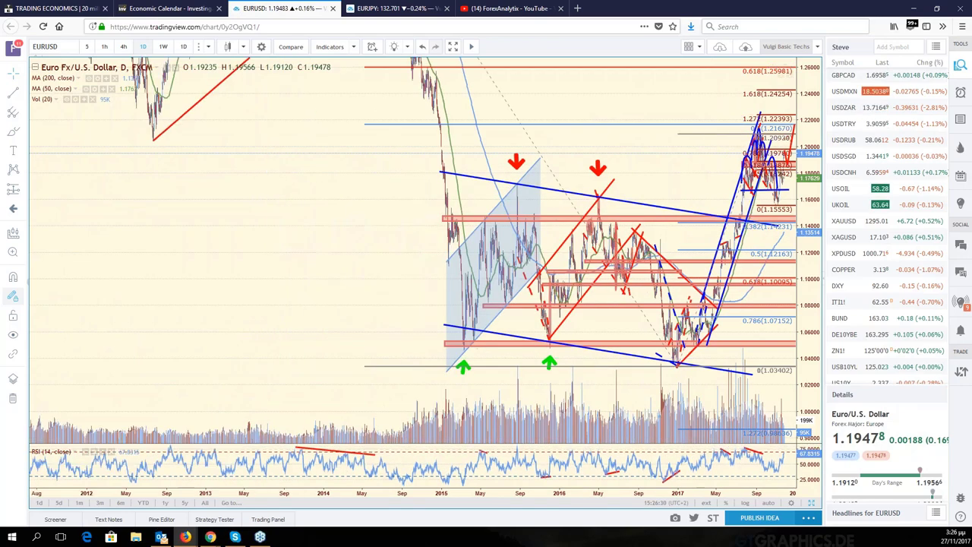
left_click_drag(814, 227, 815, 263)
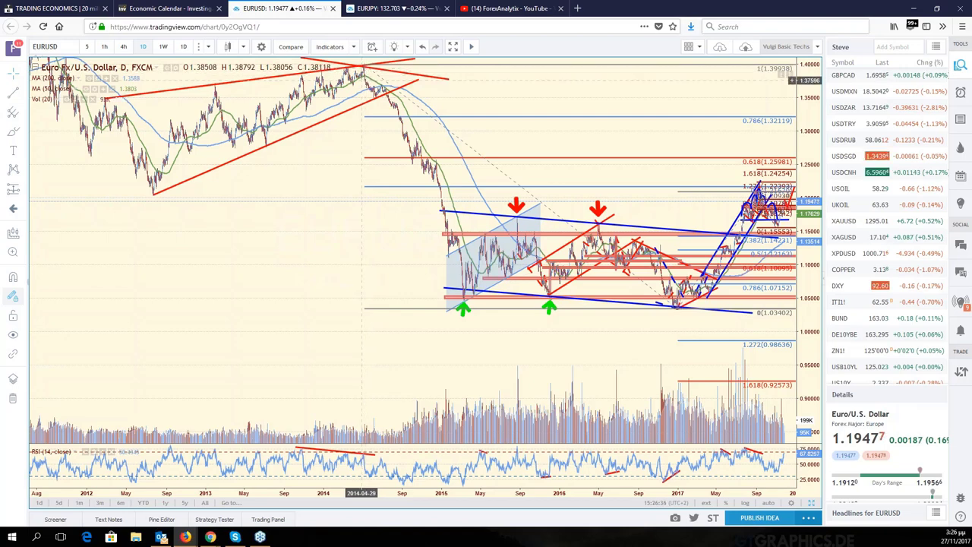
- Auto-fit the price scale to the candles, pan slightly, and restore the six-chart grid
scroll(731, 230, "up", 3)
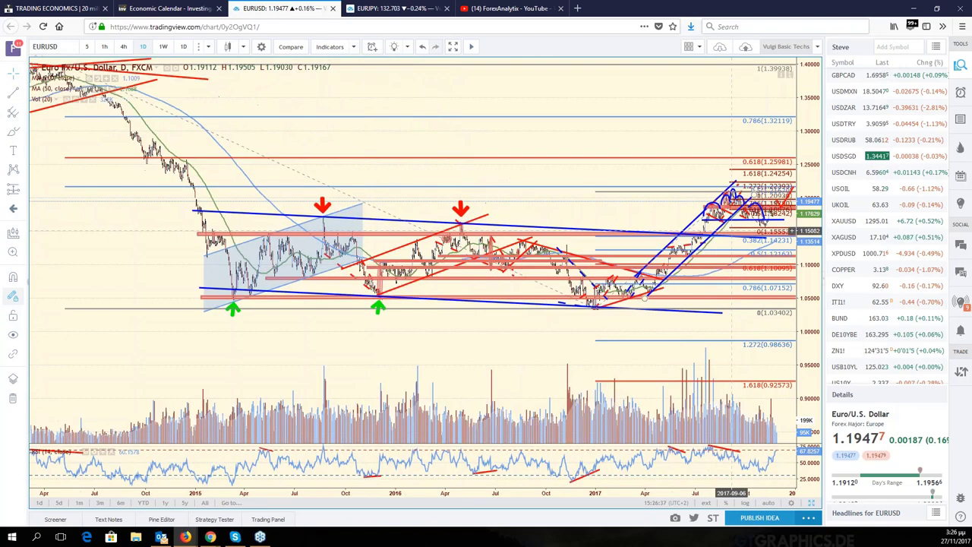
scroll(732, 231, "up", 3)
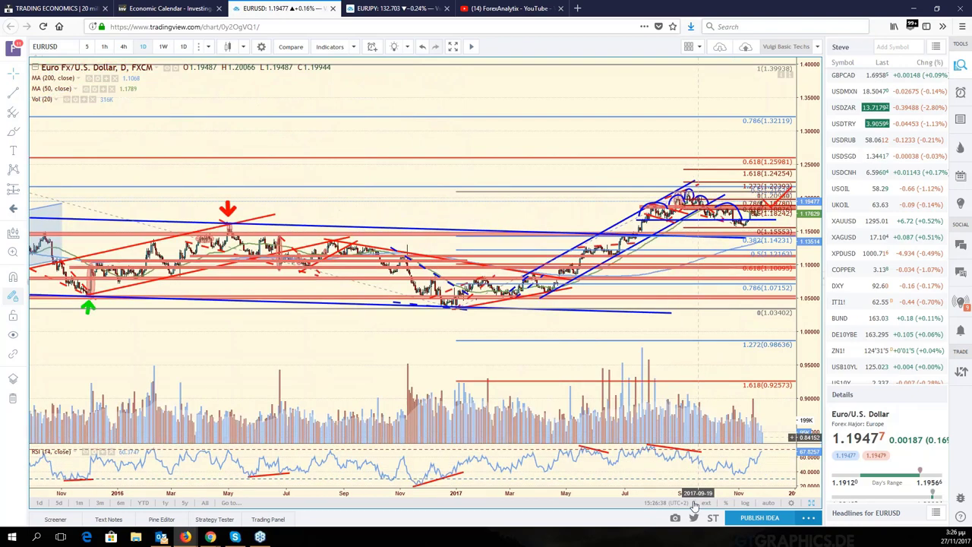
left_click(767, 504)
scroll(742, 325, "up", 2)
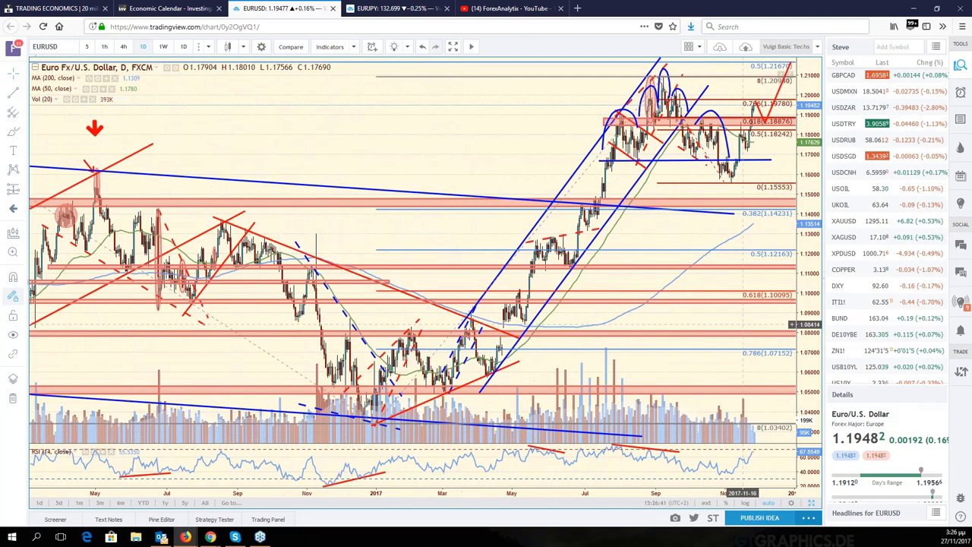
scroll(742, 324, "up", 2)
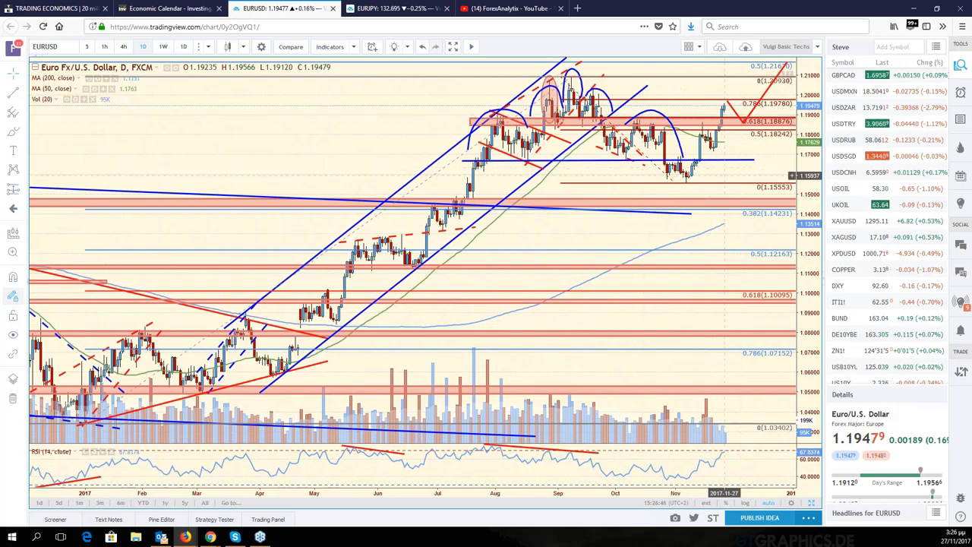
scroll(724, 176, "down", 1)
scroll(724, 176, "up", 1)
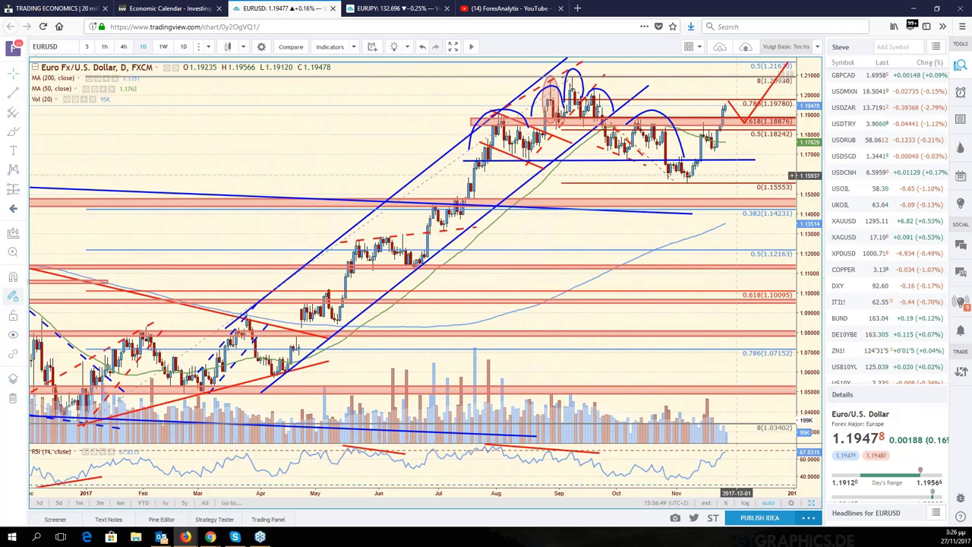
left_click_drag(737, 175, 765, 181)
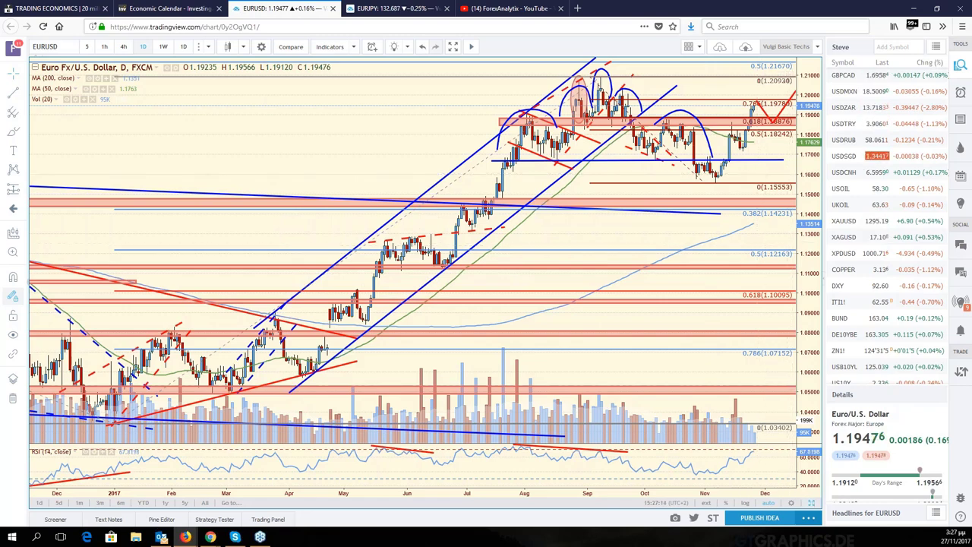
left_click(812, 502)
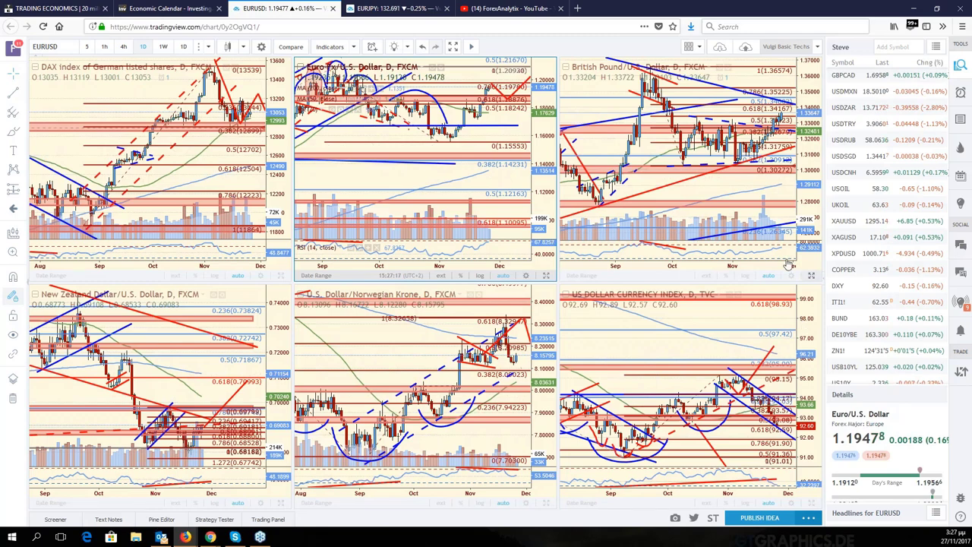
left_click(812, 275)
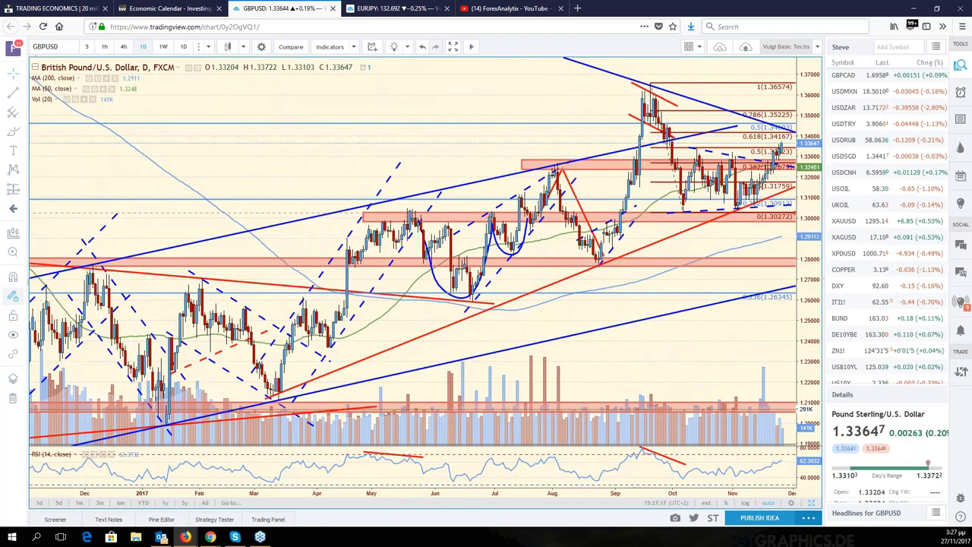
scroll(689, 278, "down", 3)
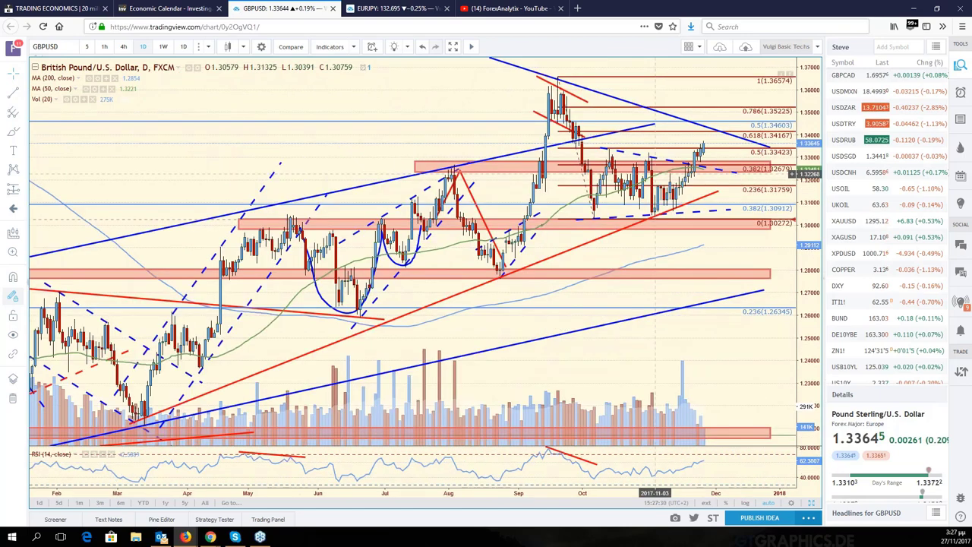
scroll(555, 191, "up", 1)
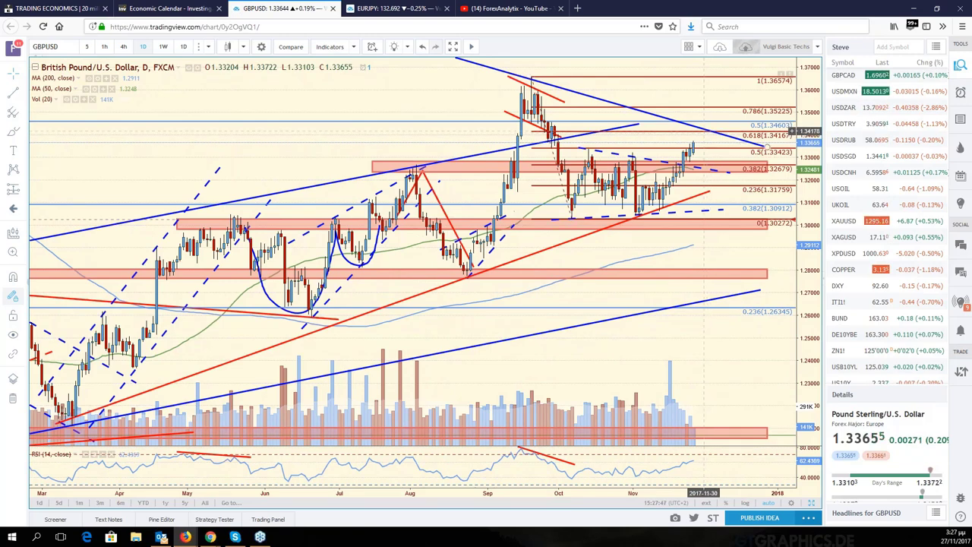
scroll(706, 135, "down", 1)
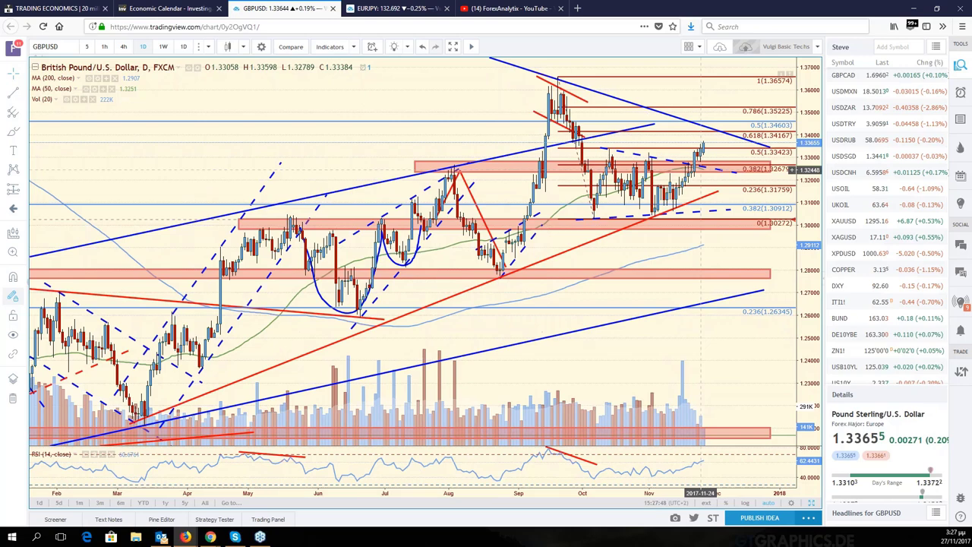
scroll(700, 170, "down", 1)
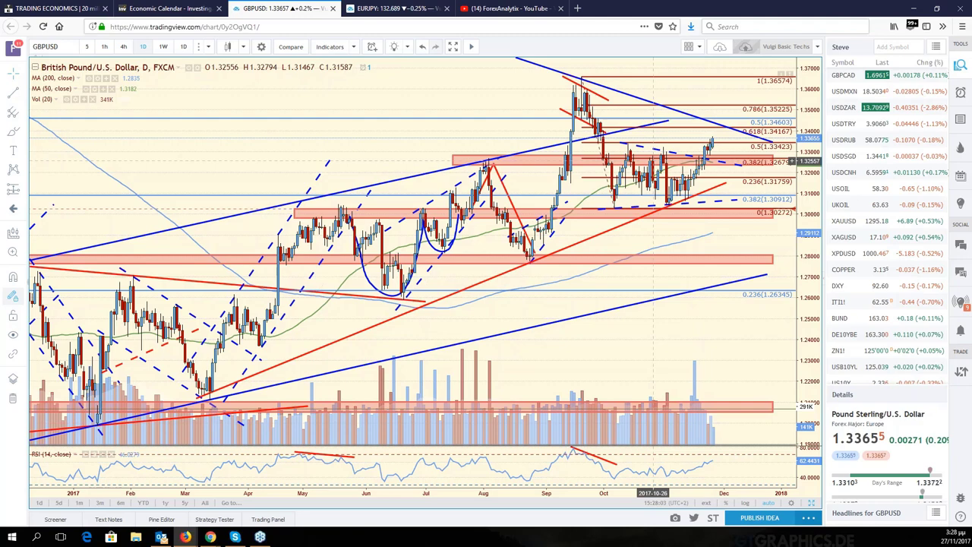
left_click_drag(735, 240, 762, 245)
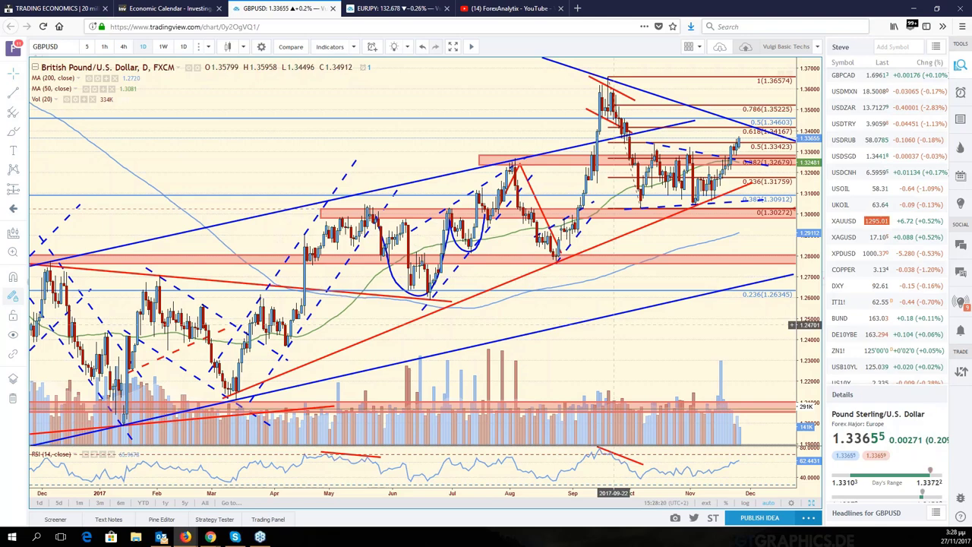
left_click(812, 505)
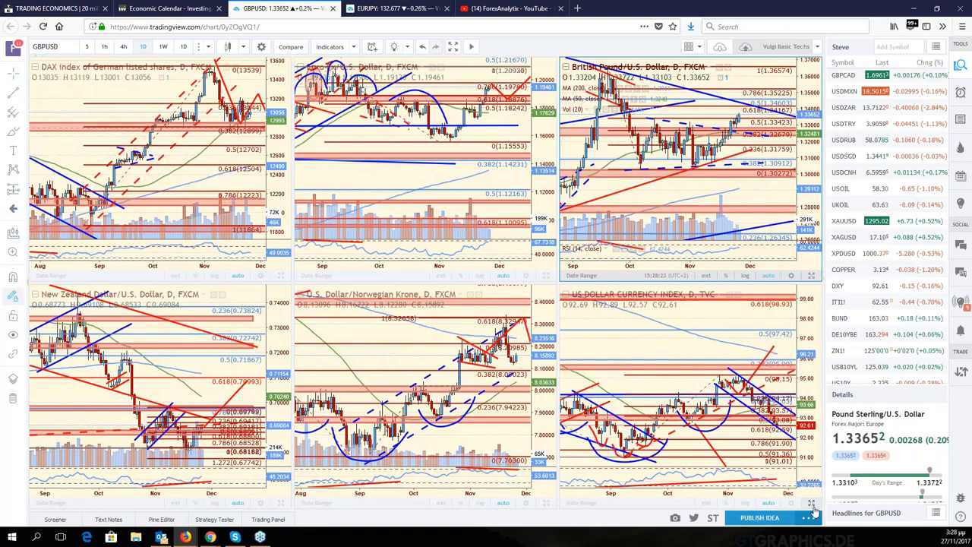
- Briefly view the USD/NOK chart full size, then return it to the grid
left_click(255, 393)
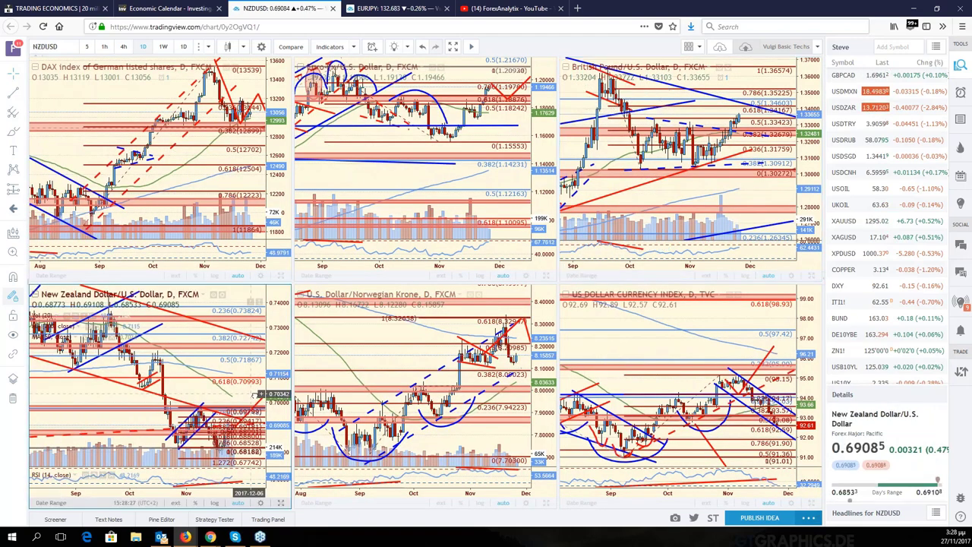
double_click(484, 394)
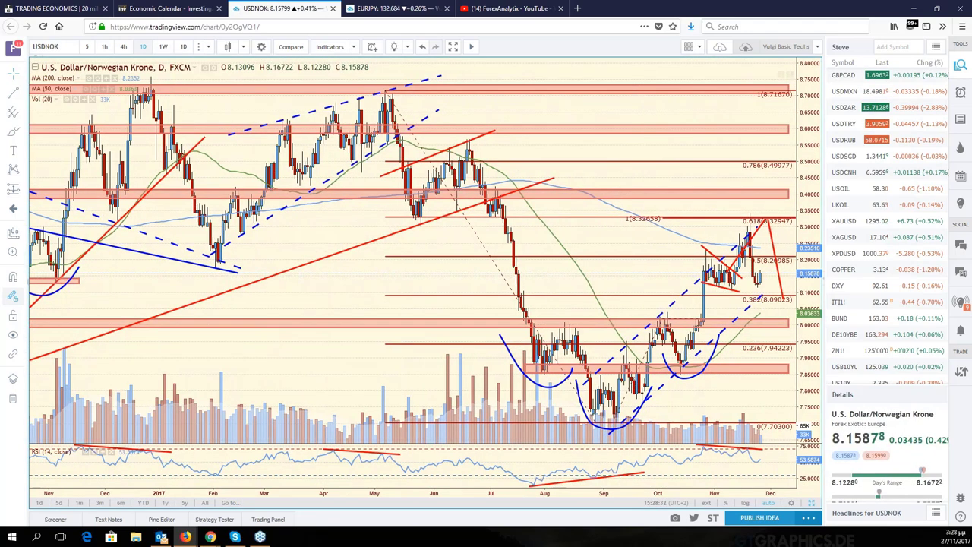
double_click(209, 114)
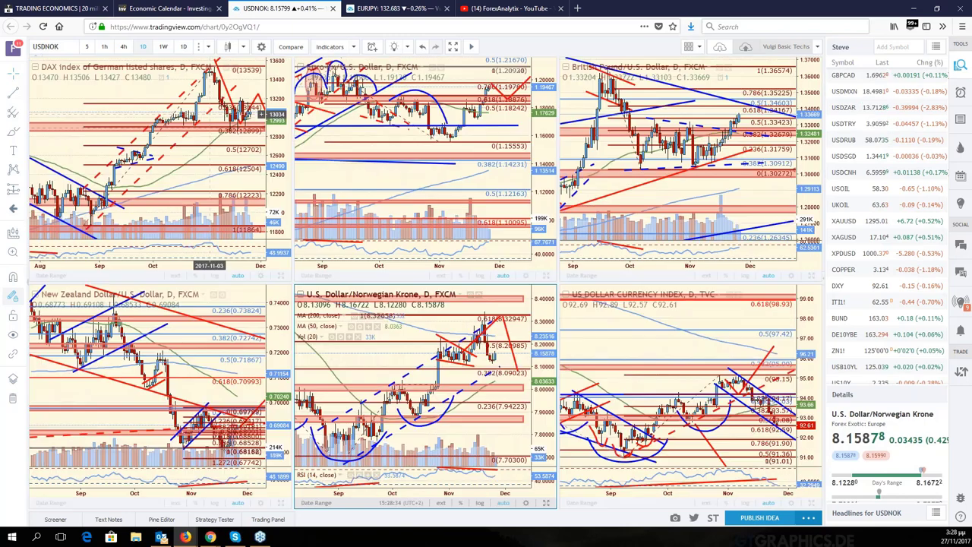
- Replace the DAX pane with JPN225 from the watchlist and maximize the Nikkei 225 chart
left_click(209, 114)
scroll(873, 160, "down", 5)
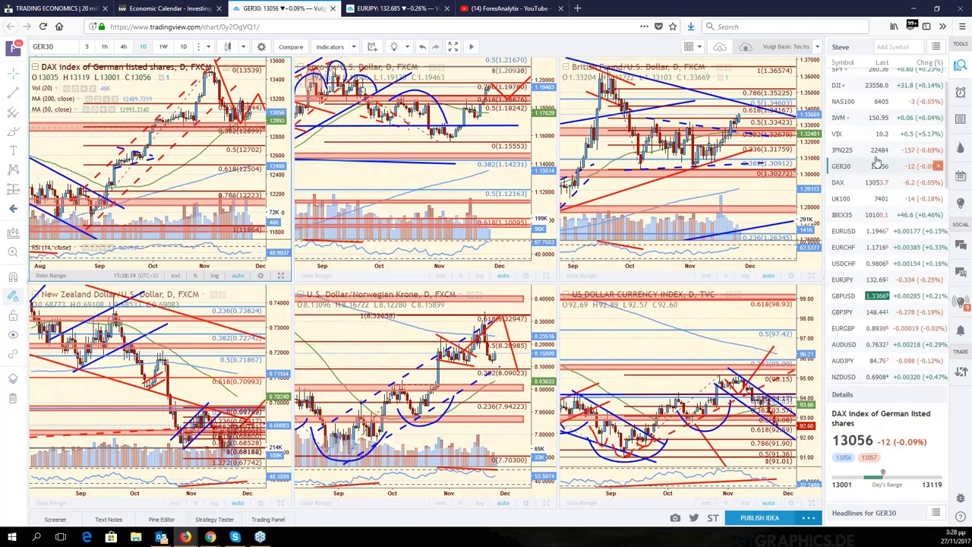
left_click(874, 152)
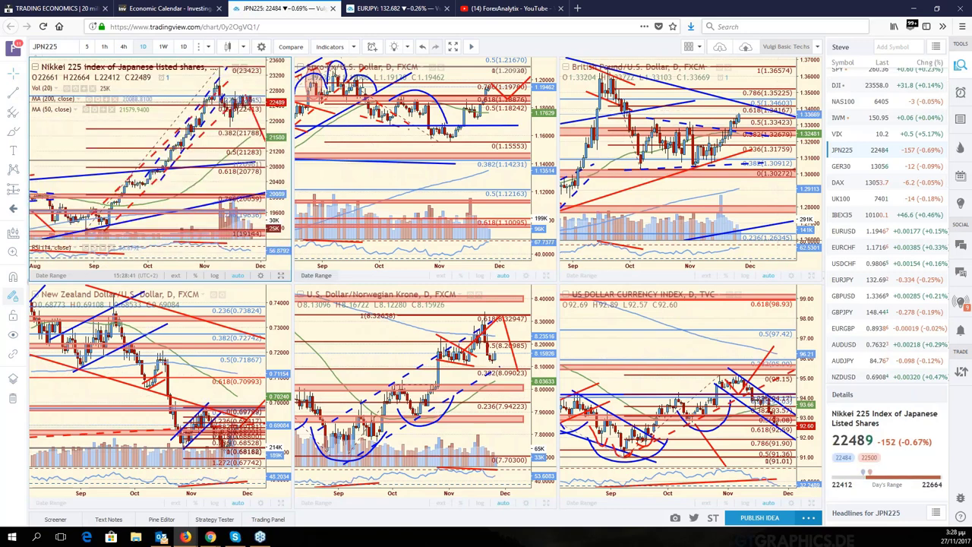
key("alt+Return")
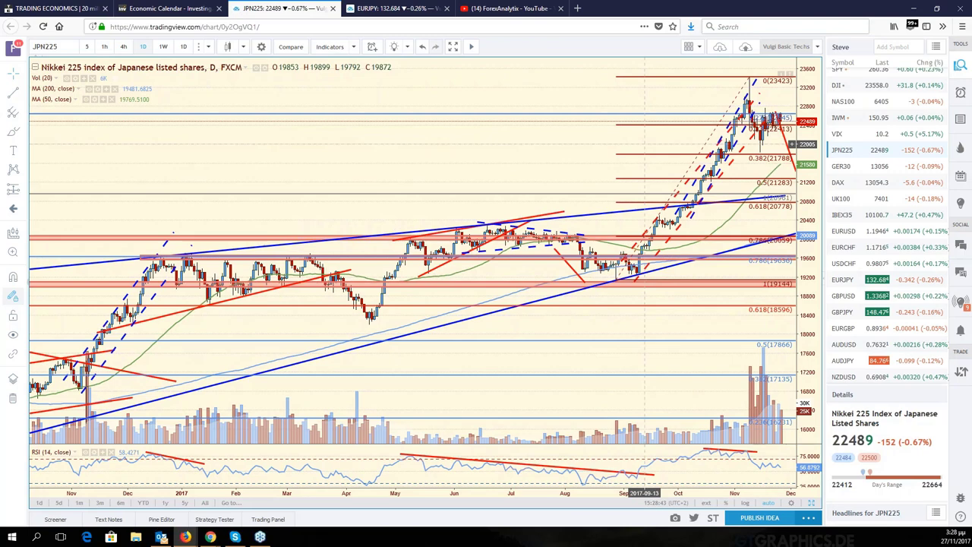
scroll(669, 133, "right", 5)
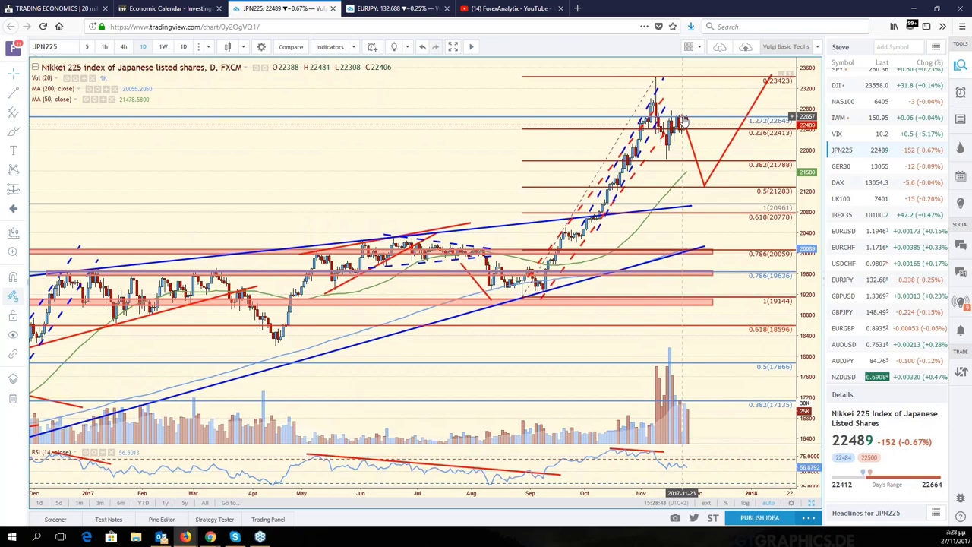
scroll(684, 120, "up", 3)
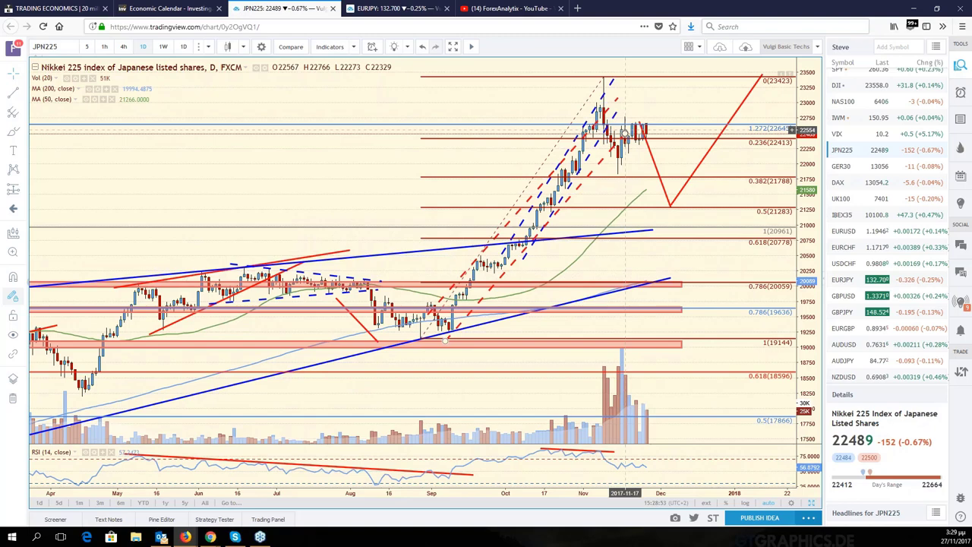
scroll(646, 129, "down", 1)
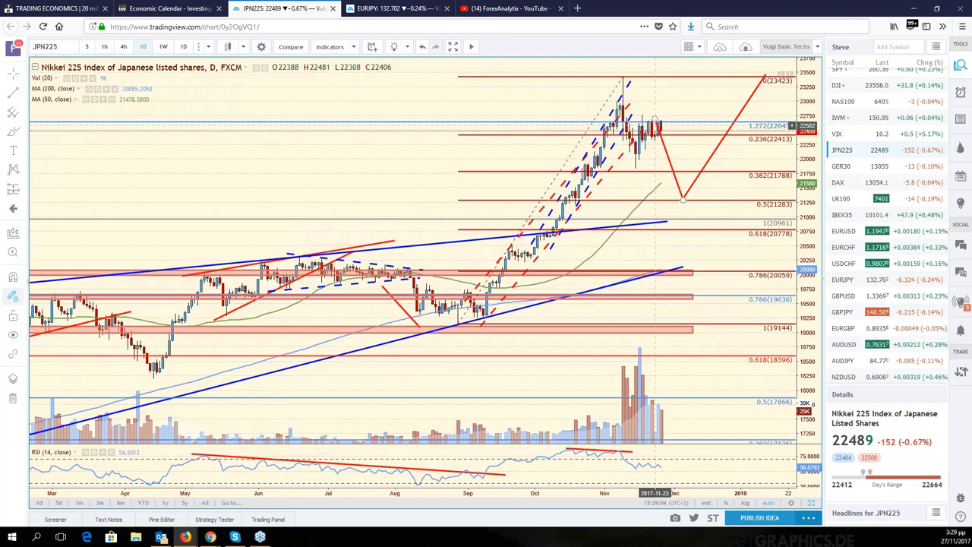
left_click_drag(655, 125, 690, 140)
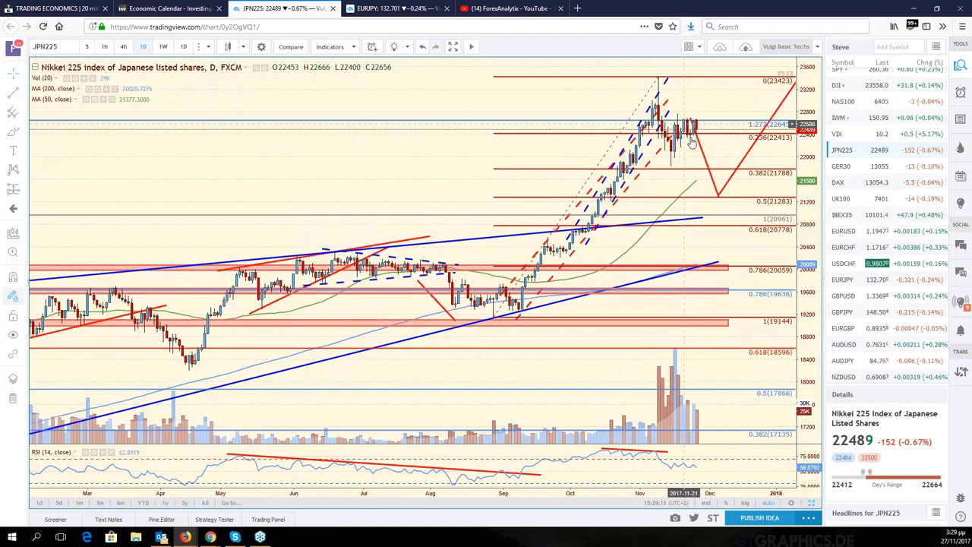
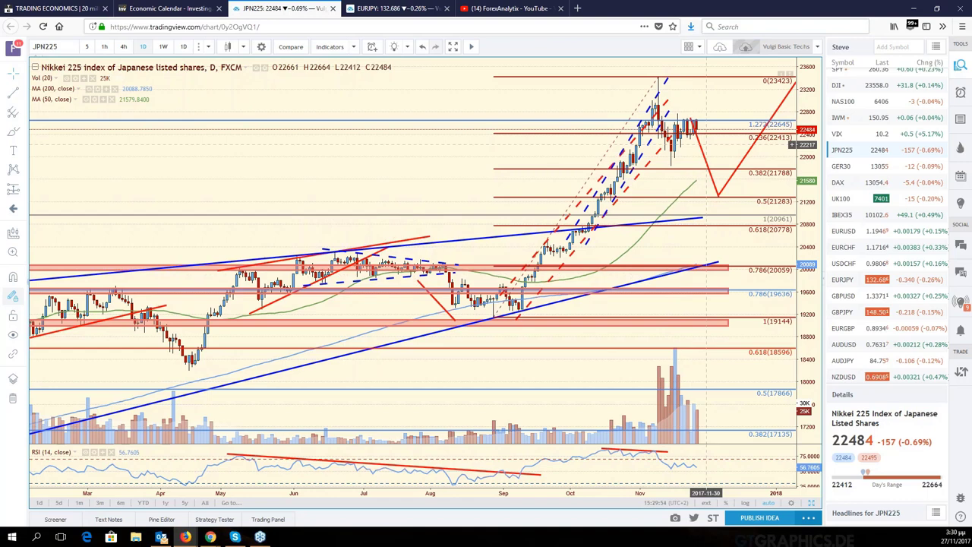
- Zoom out and pan the Nikkei 225 chart slightly right, then restore the six-chart grid
scroll(707, 144, "down", 1)
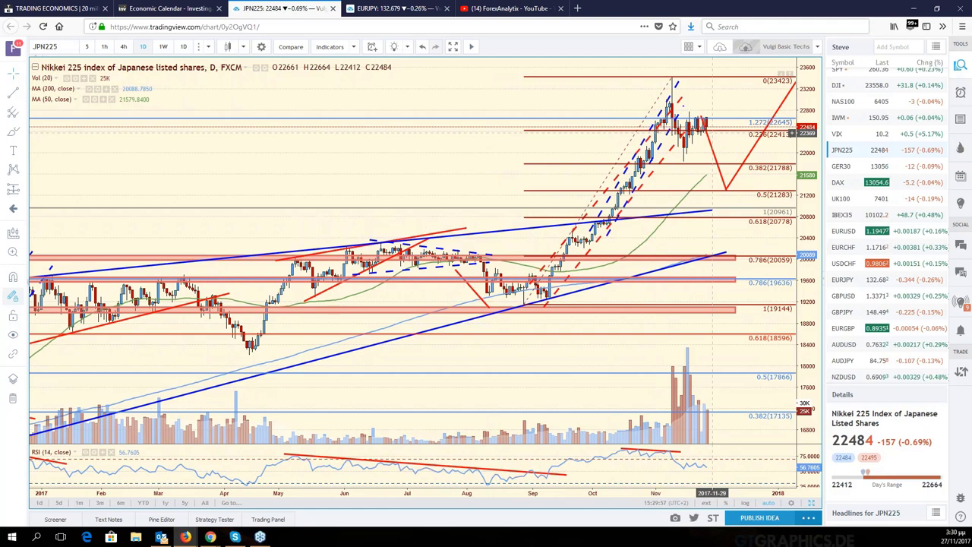
left_click_drag(712, 133, 727, 133)
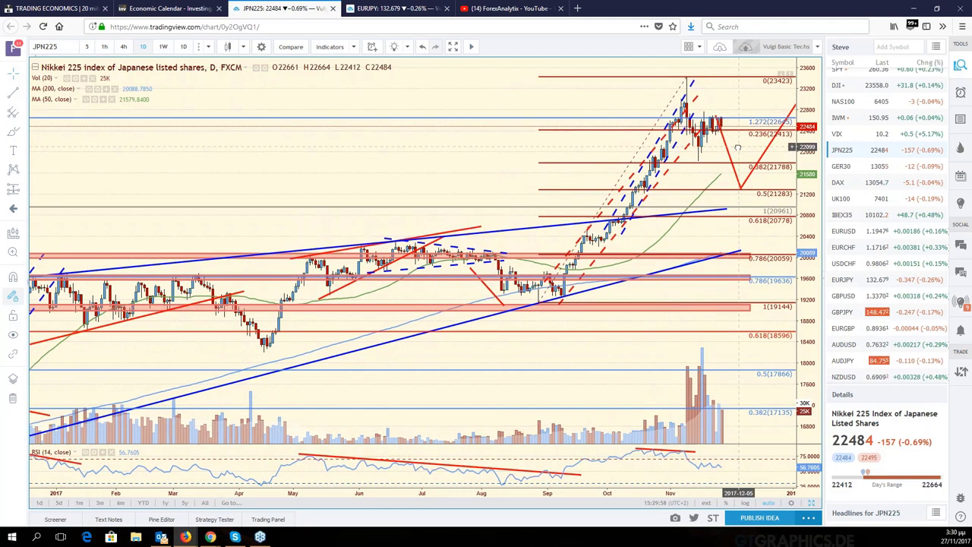
left_click(812, 504)
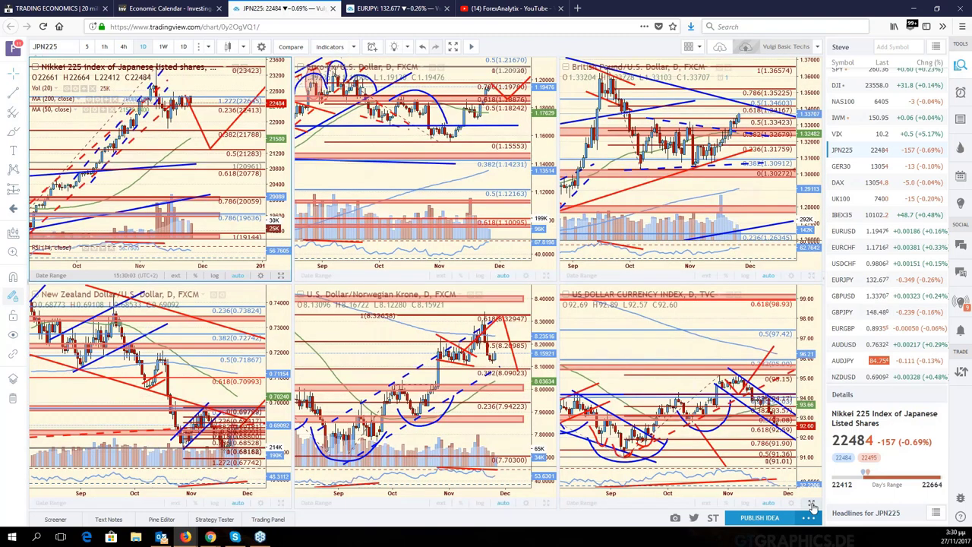
- Maximize the GBPUSD daily chart, zoom in, and select its pink zone near 1.327
left_click(737, 162)
key("alt+Return")
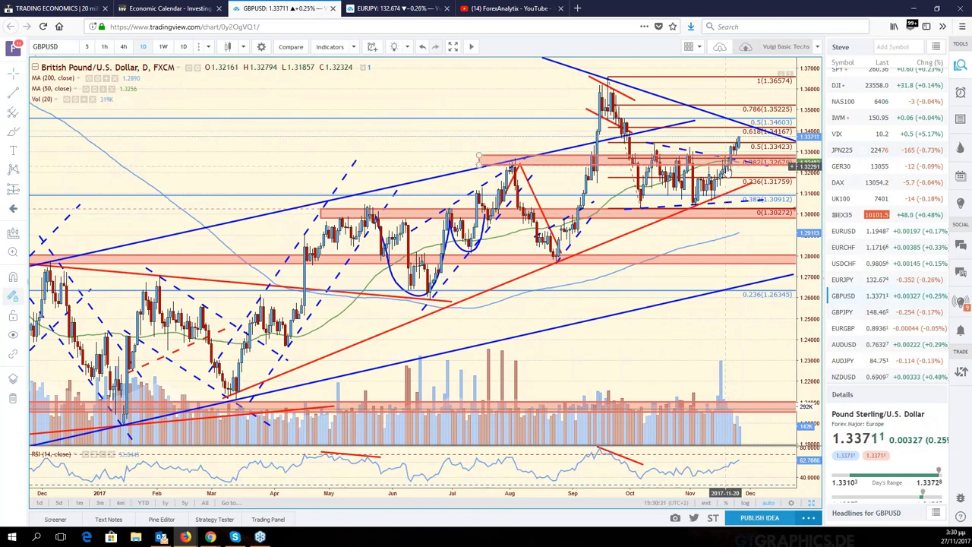
scroll(725, 163, "up", 3)
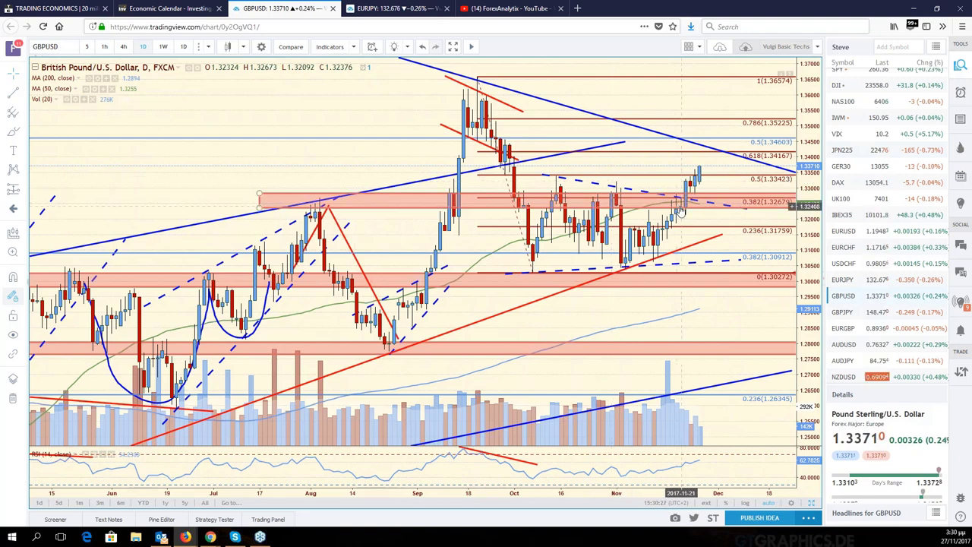
left_click(695, 198)
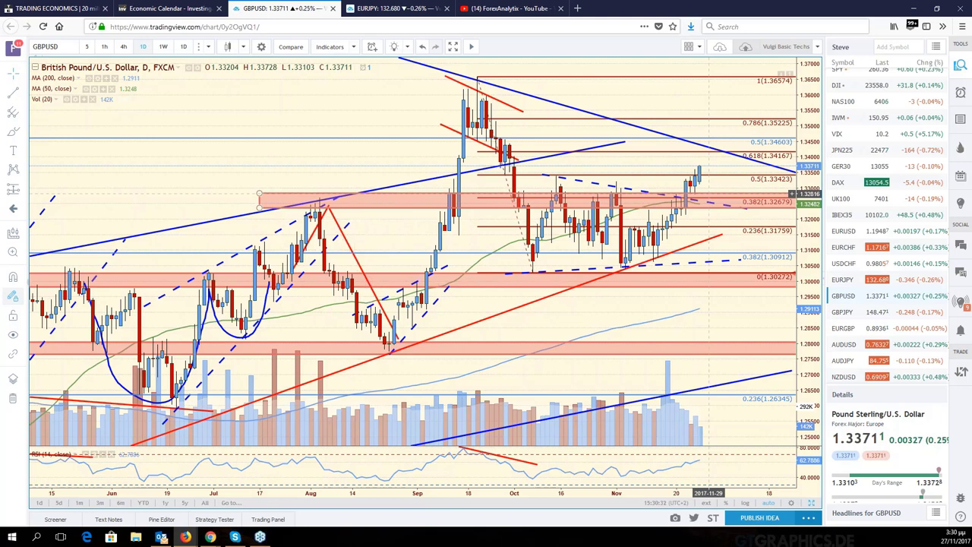
scroll(709, 194, "down", 3)
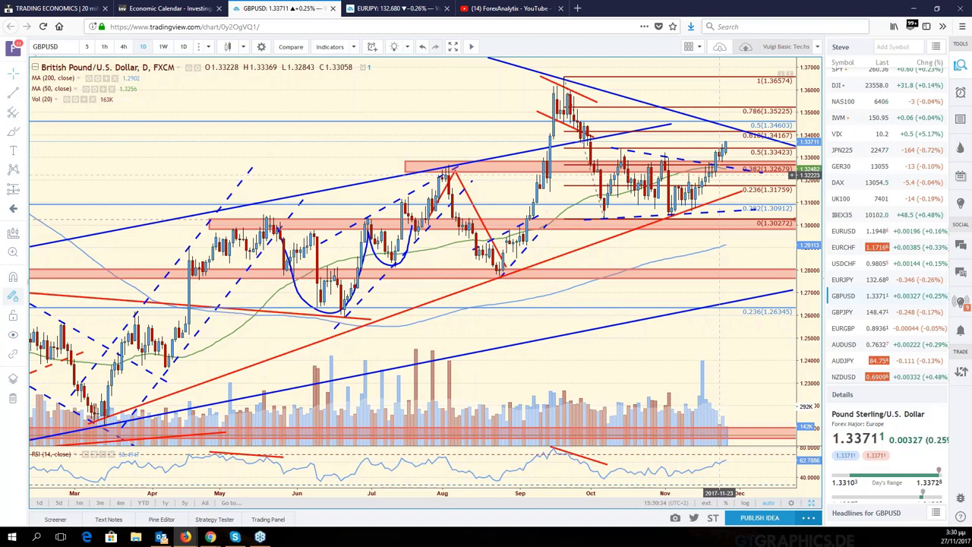
- Switch to the EURAUD daily chart and pan and zoom across its 2017 history
key("alt+Return")
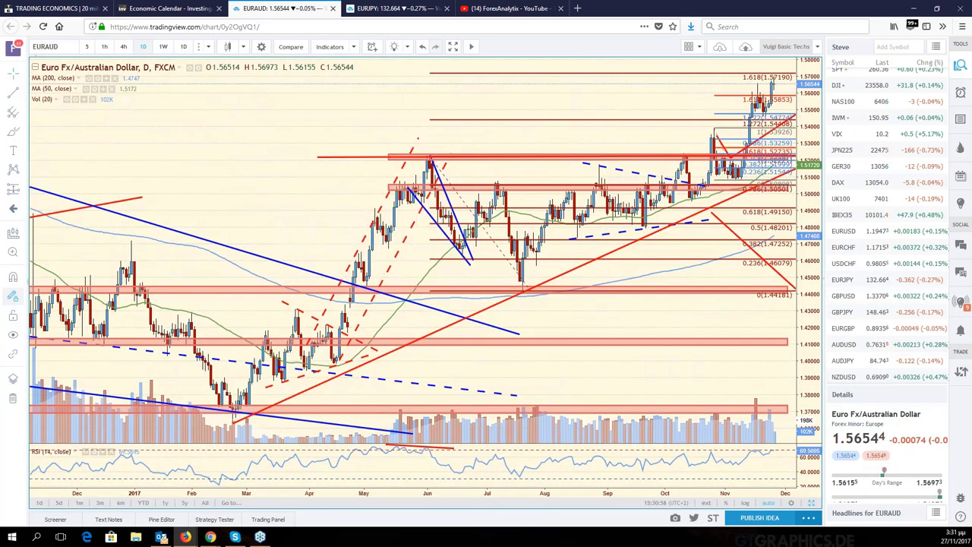
left_click_drag(733, 164, 678, 165)
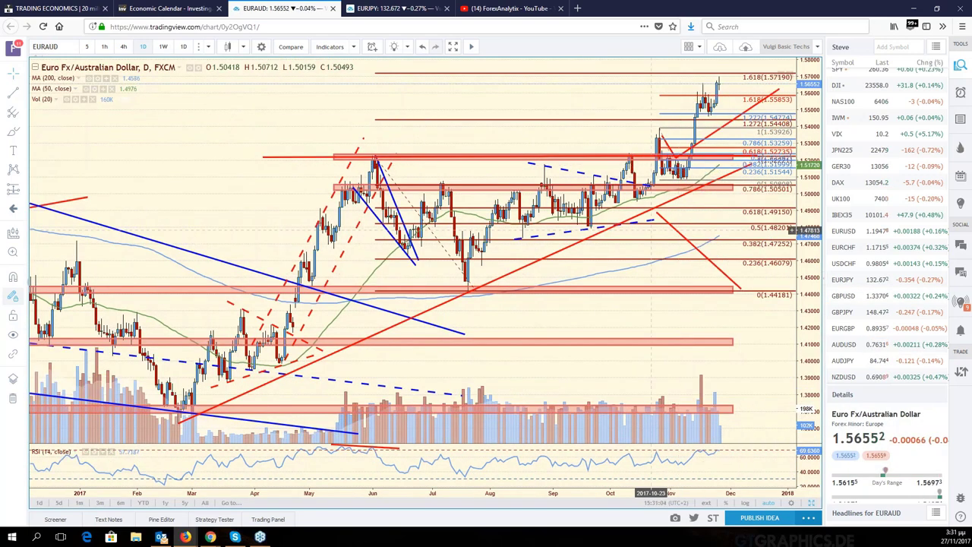
scroll(651, 230, "down", 1)
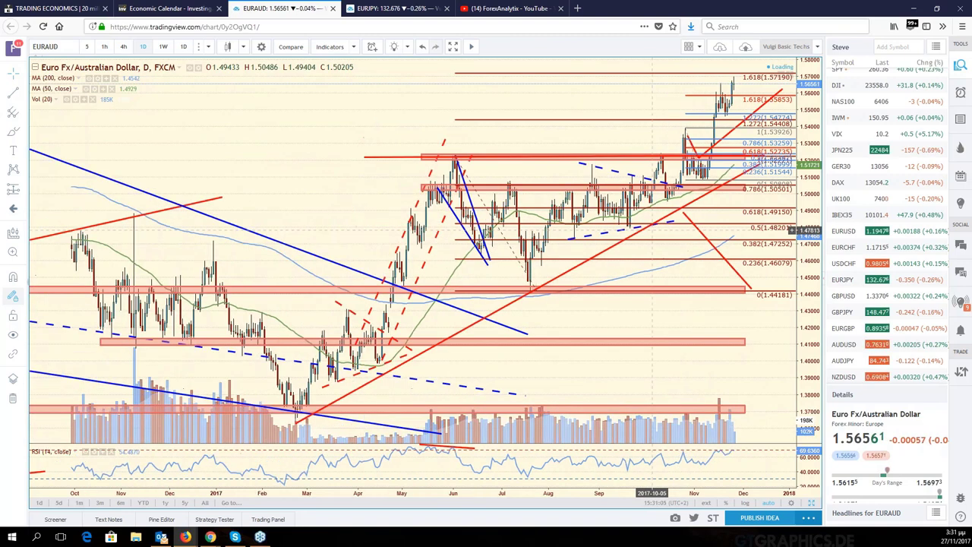
scroll(388, 327, "down", 1)
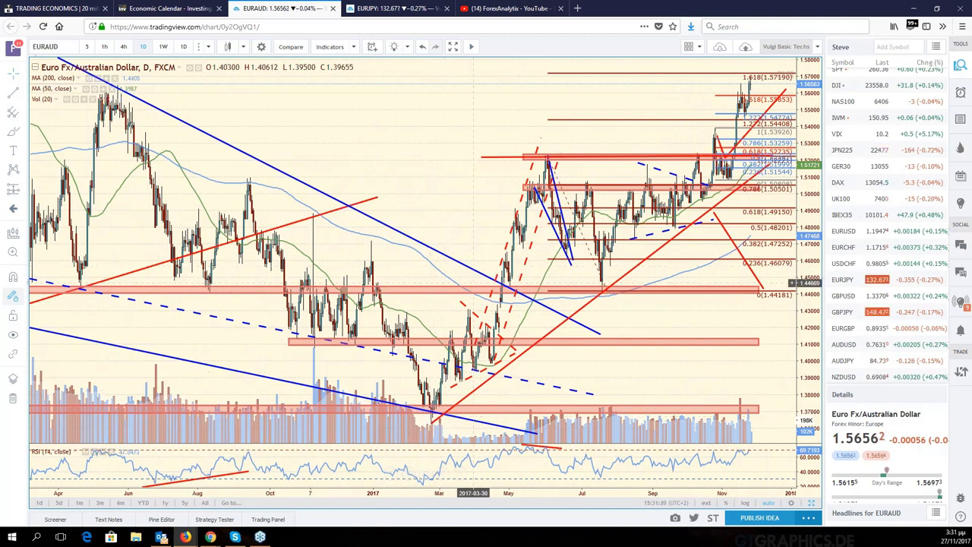
scroll(625, 294, "up", 2)
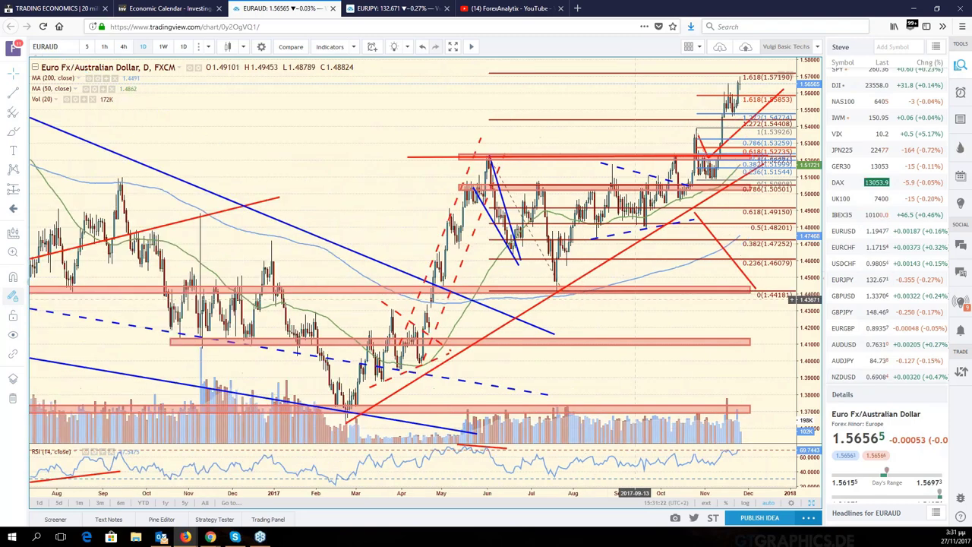
scroll(635, 300, "up", 1)
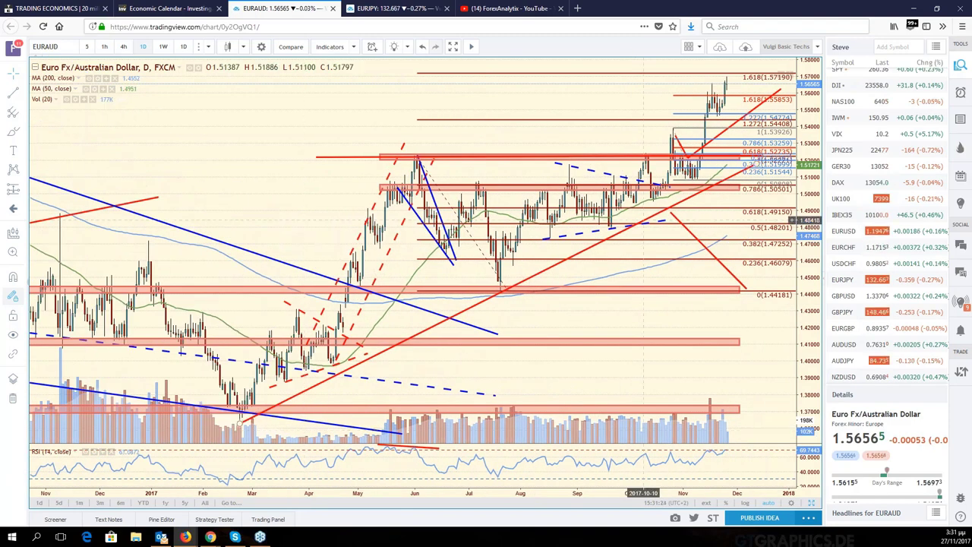
scroll(711, 187, "up", 1)
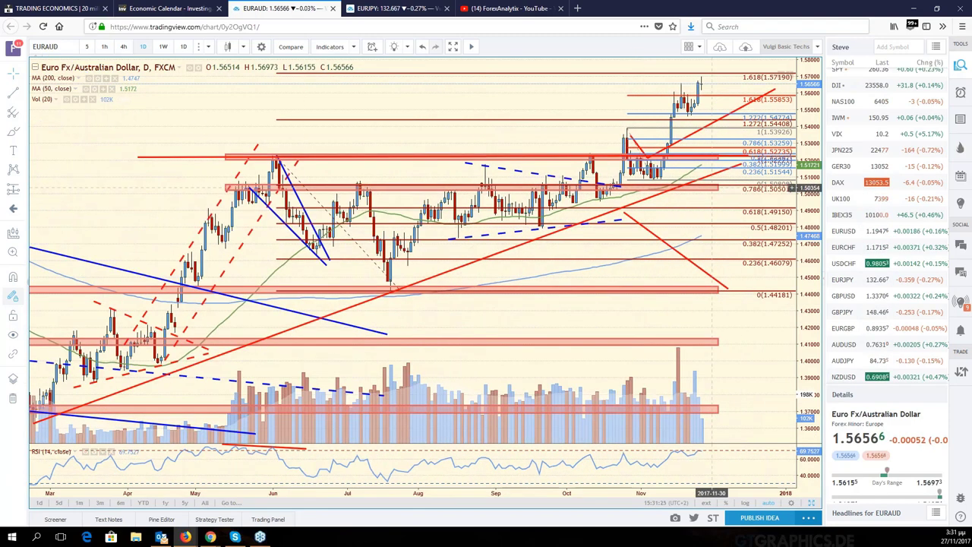
scroll(711, 188, "up", 1)
scroll(683, 143, "down", 2)
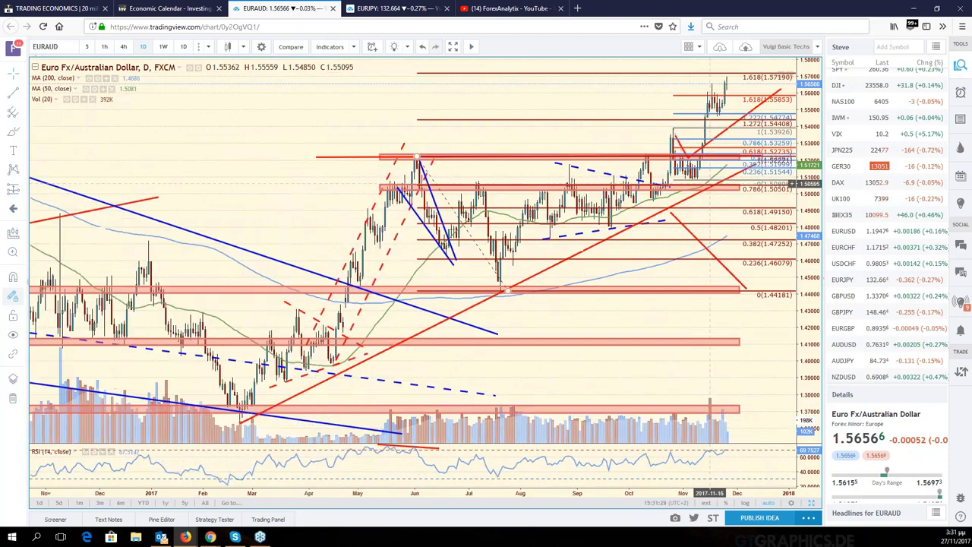
scroll(711, 184, "up", 1)
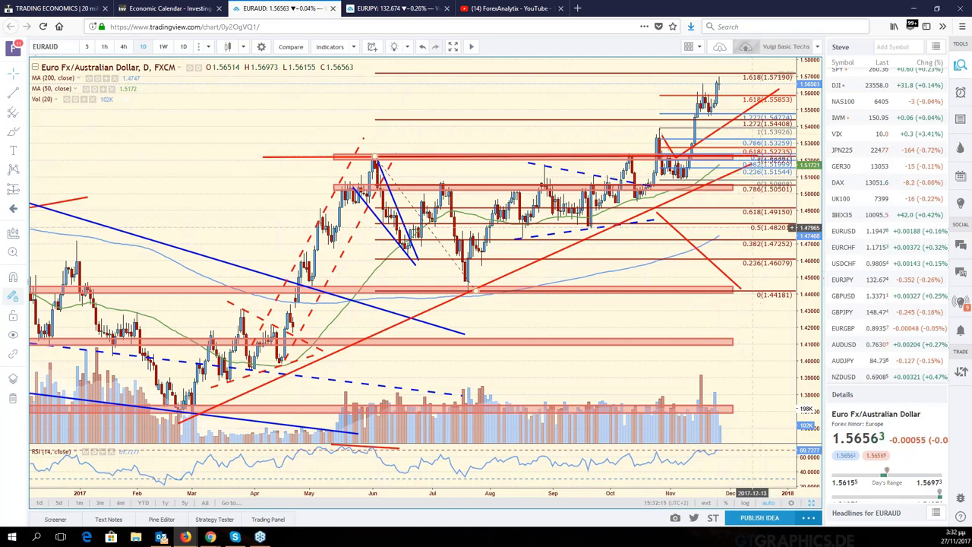
- Load the EURNZD chart through the symbol search
left_click(69, 47)
type("EURNZD")
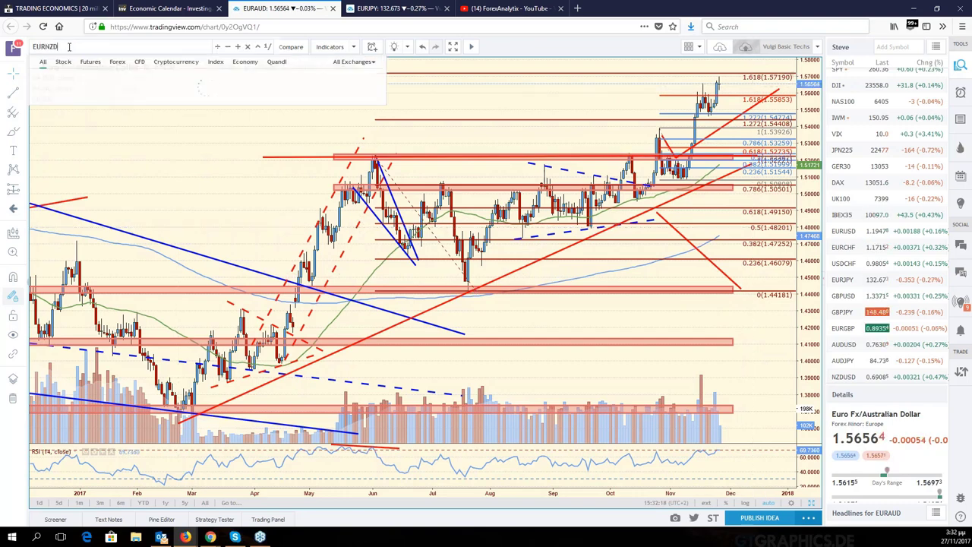
key("Return")
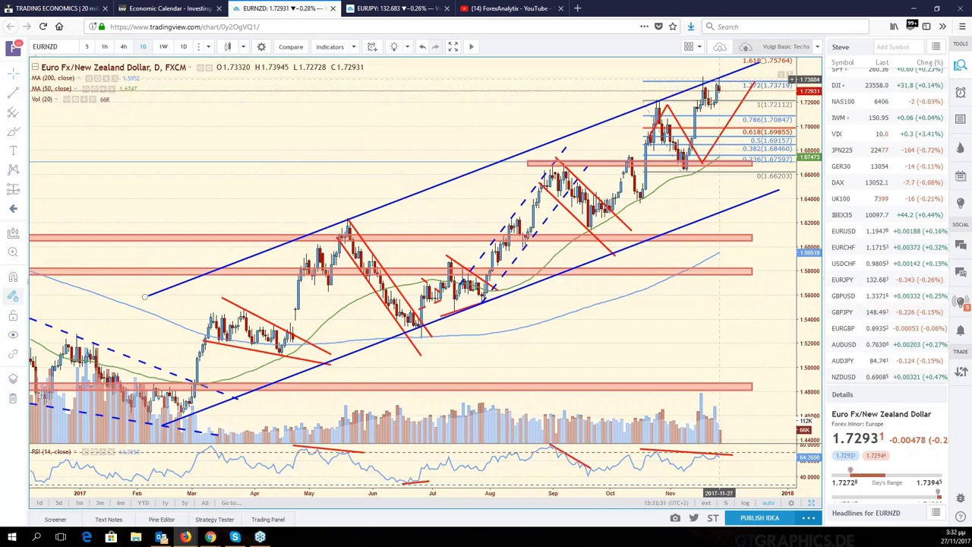
- Zoom the EURNZD chart and select the Rectangle drawing tool
scroll(477, 272, "down", 1)
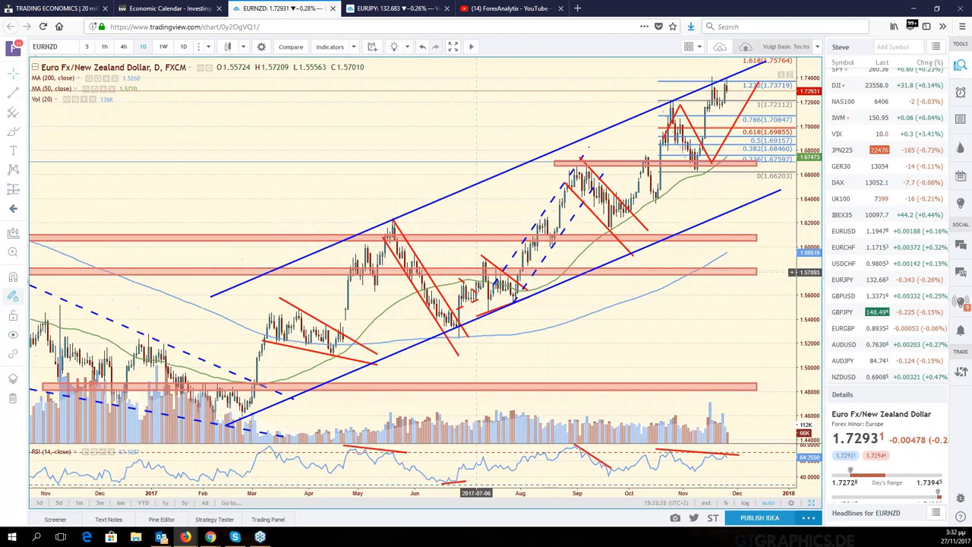
scroll(477, 272, "down", 1)
scroll(675, 173, "up", 1)
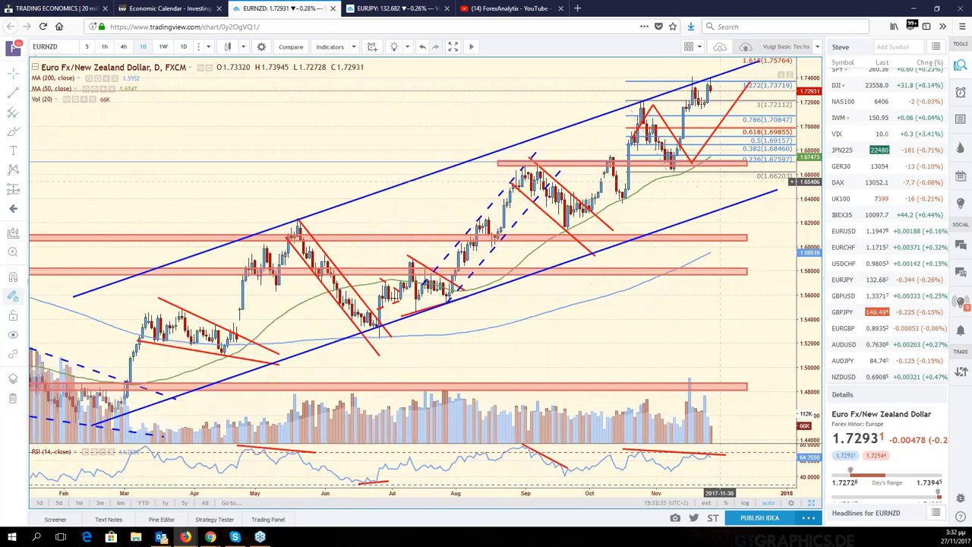
scroll(720, 181, "up", 1)
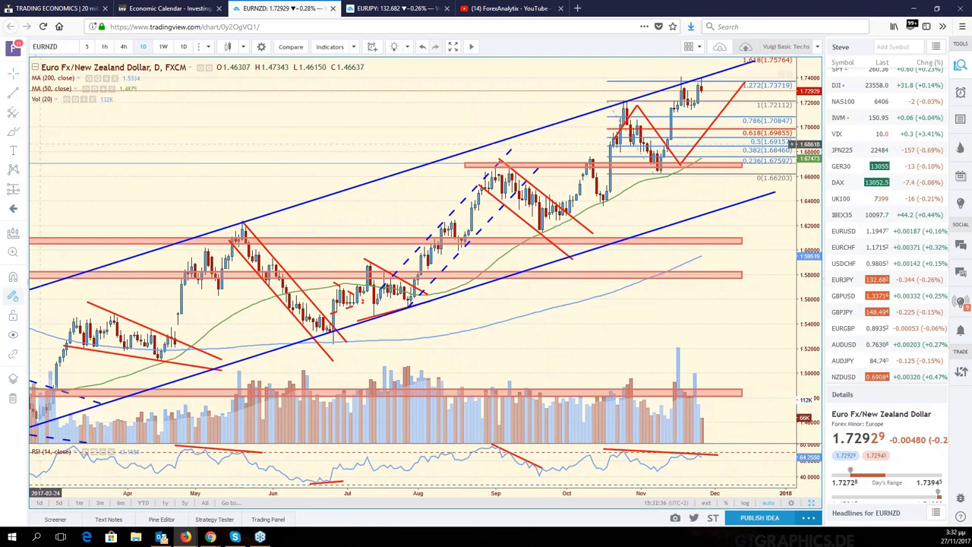
left_click(27, 132)
left_click(57, 130)
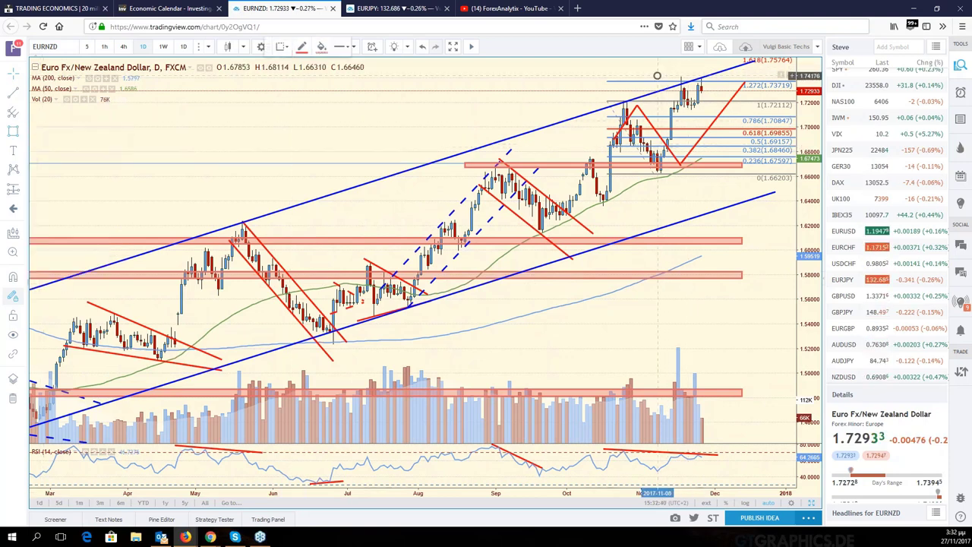
- Draw a thin rectangle across the EURNZD highs around 1.737–1.741, deselect it, and zoom out
left_click_drag(657, 74, 752, 80)
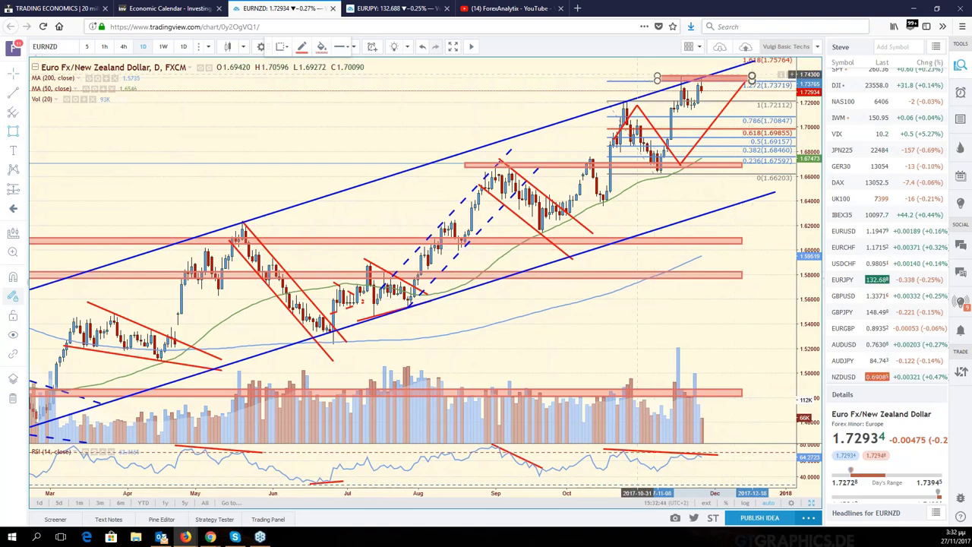
left_click(637, 76)
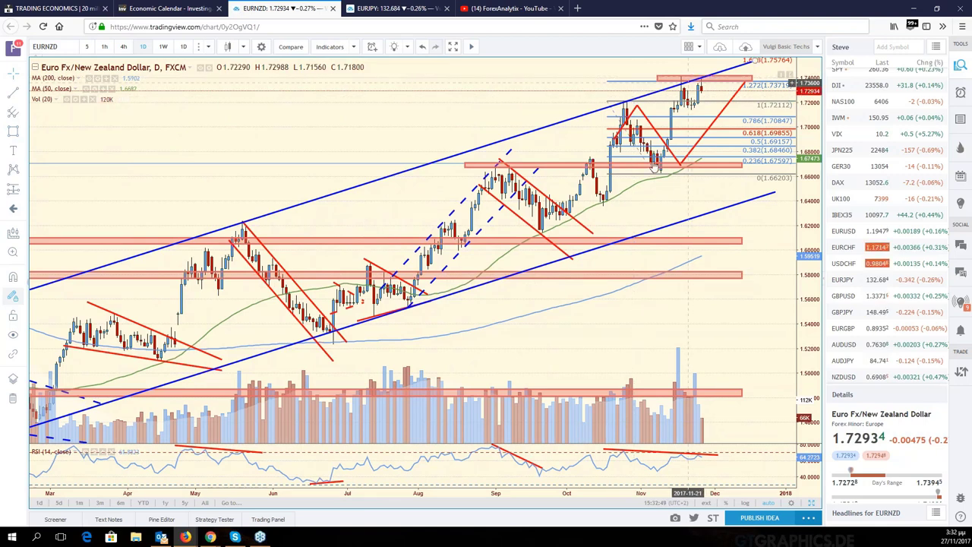
scroll(649, 178, "down", 2)
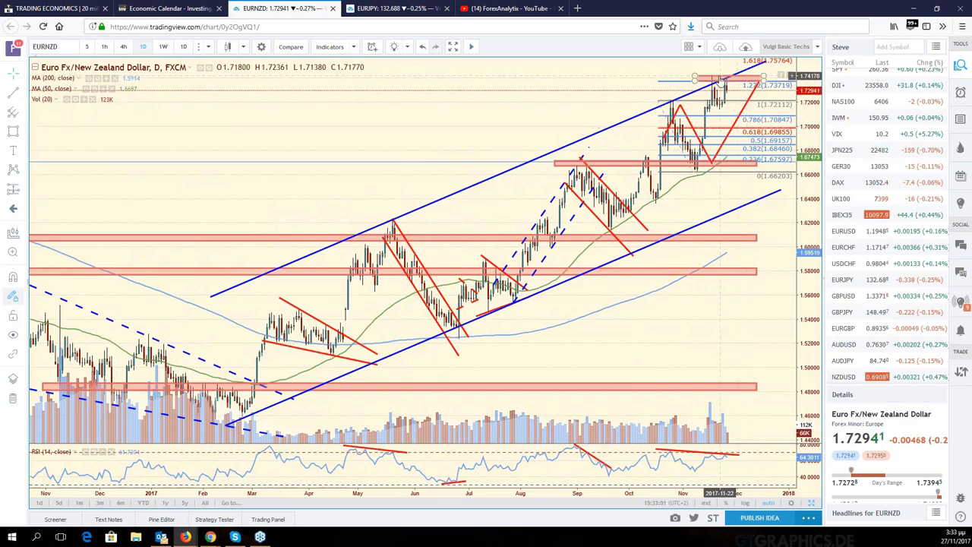
scroll(720, 95, "up", 2)
scroll(720, 95, "up", 1)
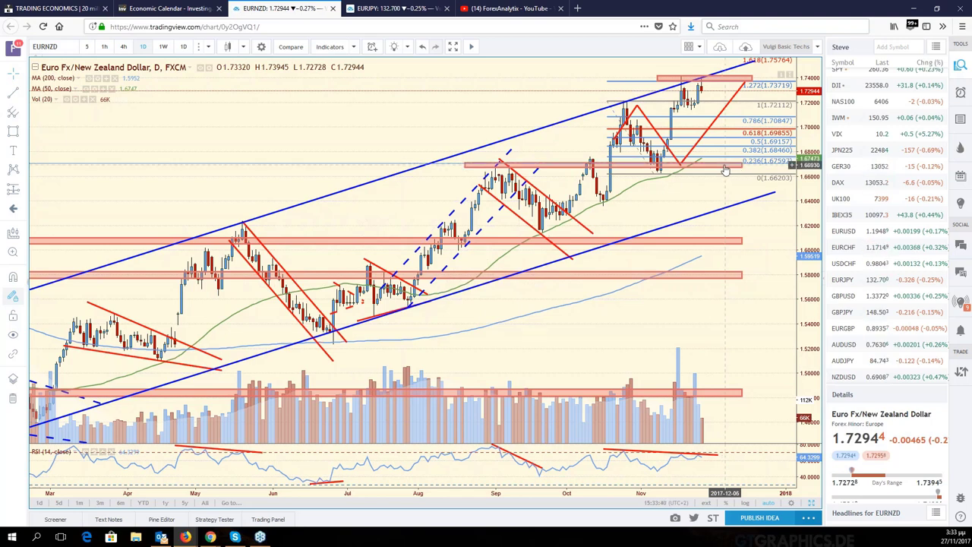
scroll(726, 171, "down", 1)
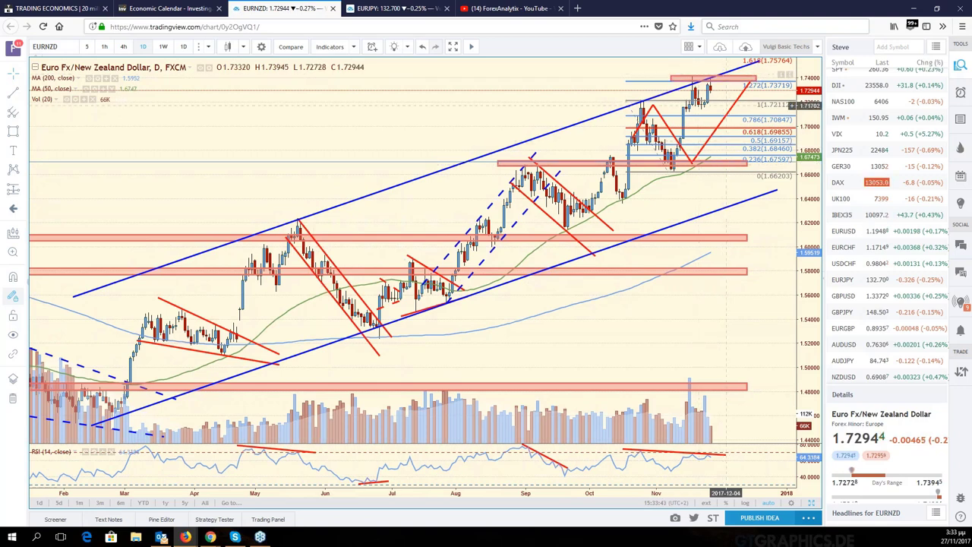
scroll(714, 140, "down", 1)
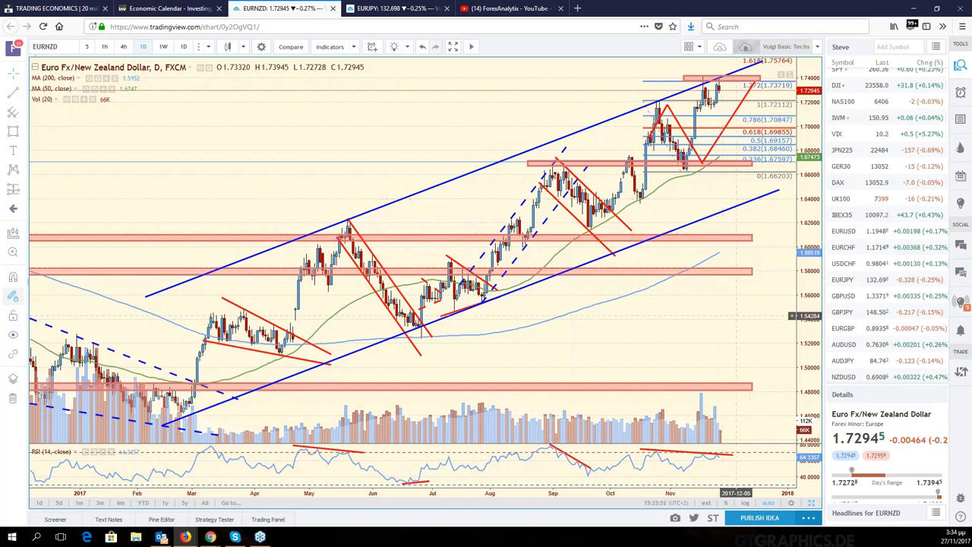
- Pan the EURNZD chart right and return to the six-chart grid
left_click_drag(735, 315, 784, 324)
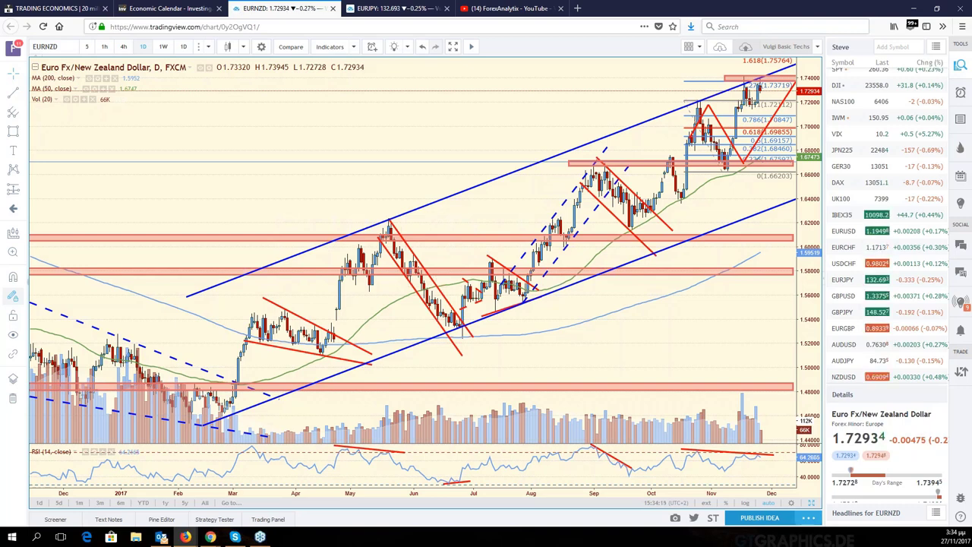
left_click(811, 505)
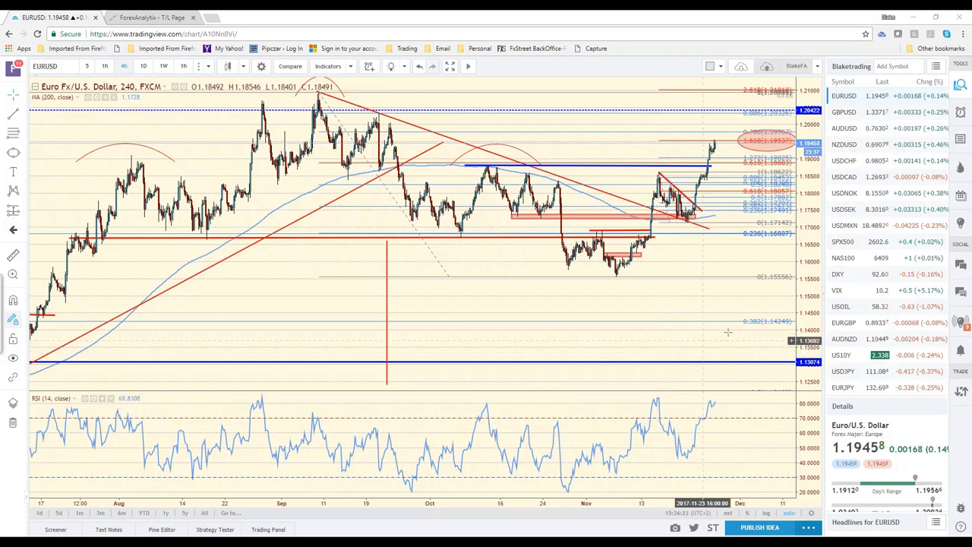
- Load the US Dollar Index (DXY) chart from the watchlist
left_click(843, 274)
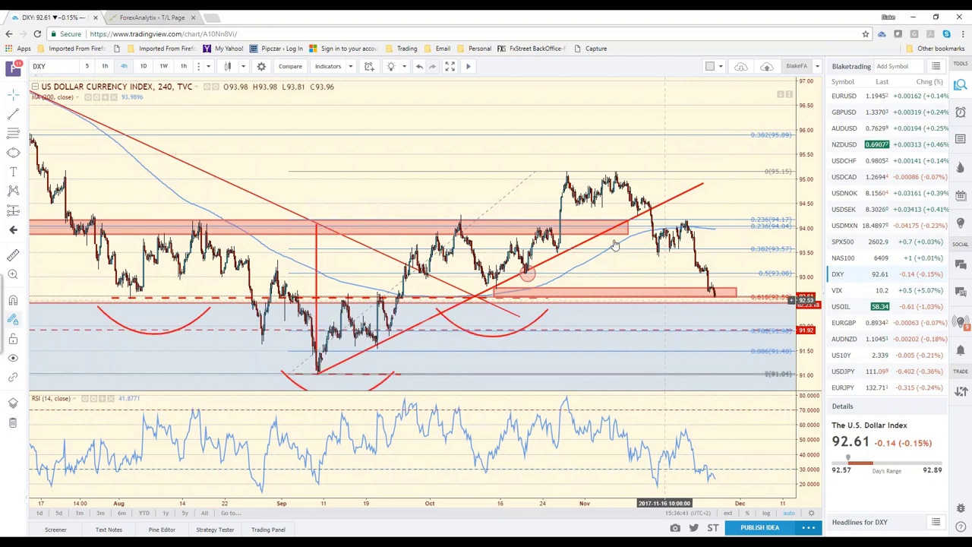
- Draw two blue trend lines forming a channel on the late-November DXY decline
left_click(284, 134)
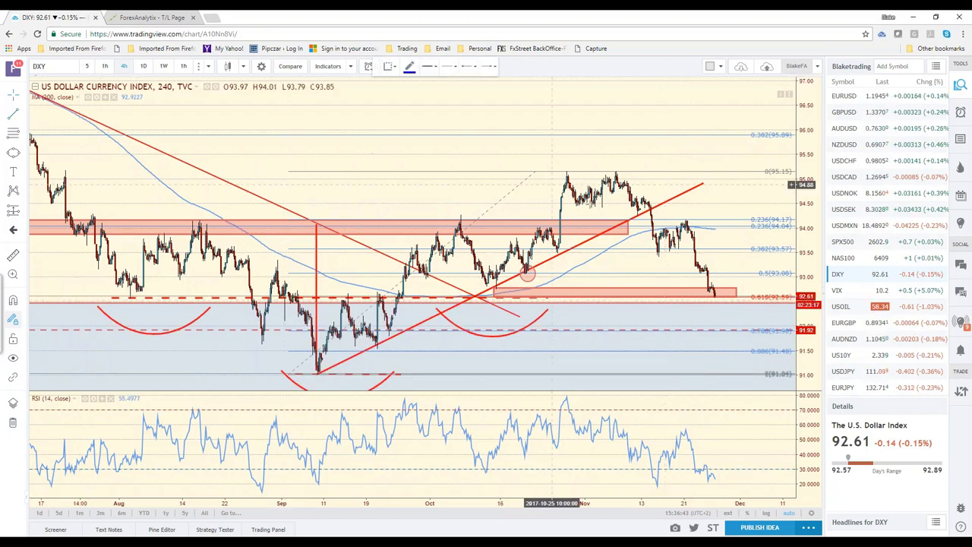
mouse_move(616, 172)
left_mouse_down()
mouse_move(658, 257)
mouse_move(707, 239)
left_mouse_up()
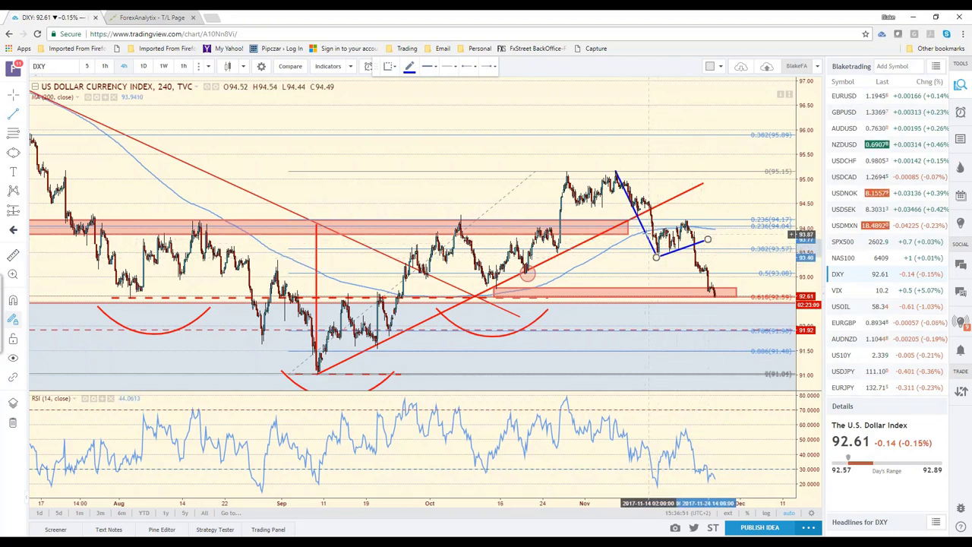
mouse_move(645, 233)
left_mouse_down()
mouse_move(695, 215)
mouse_move(689, 220)
left_mouse_up()
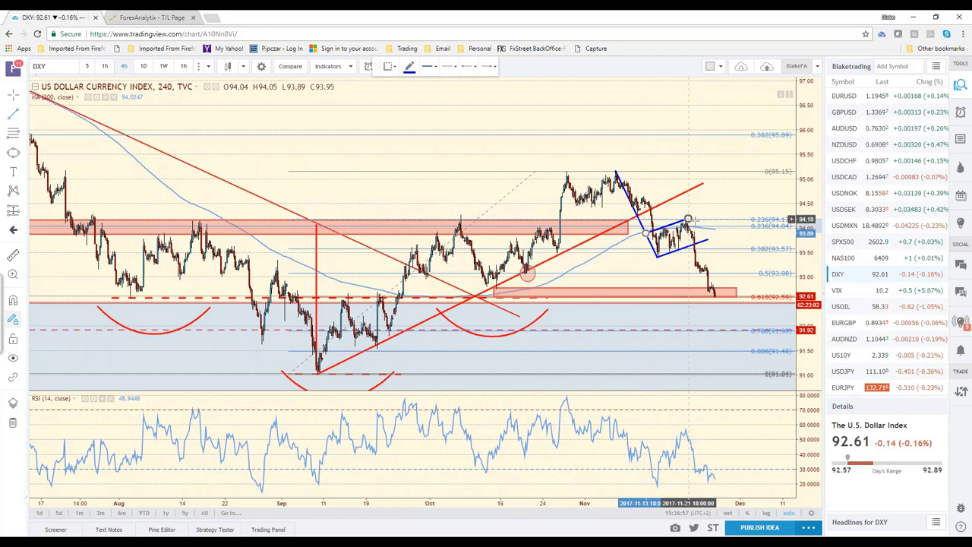
left_click(707, 241)
left_click(708, 241)
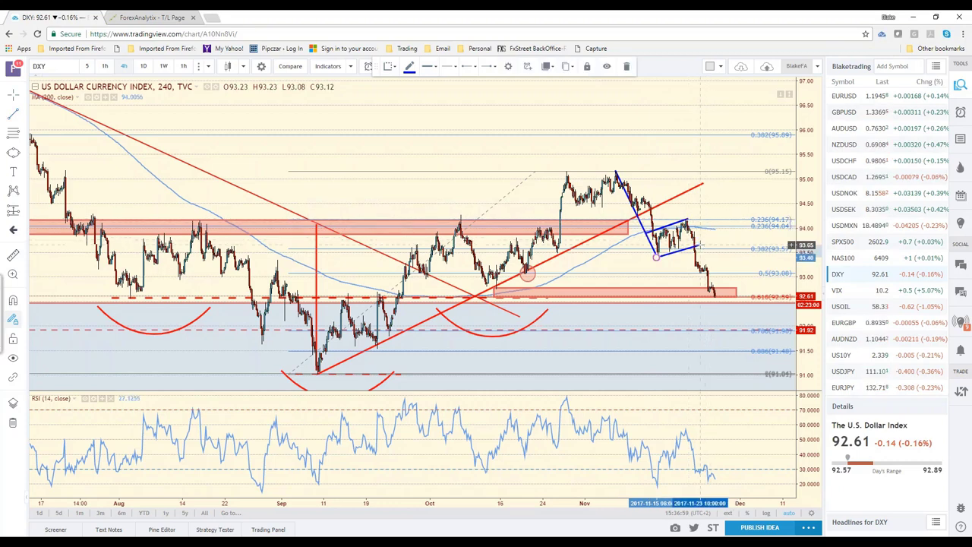
left_click(697, 245)
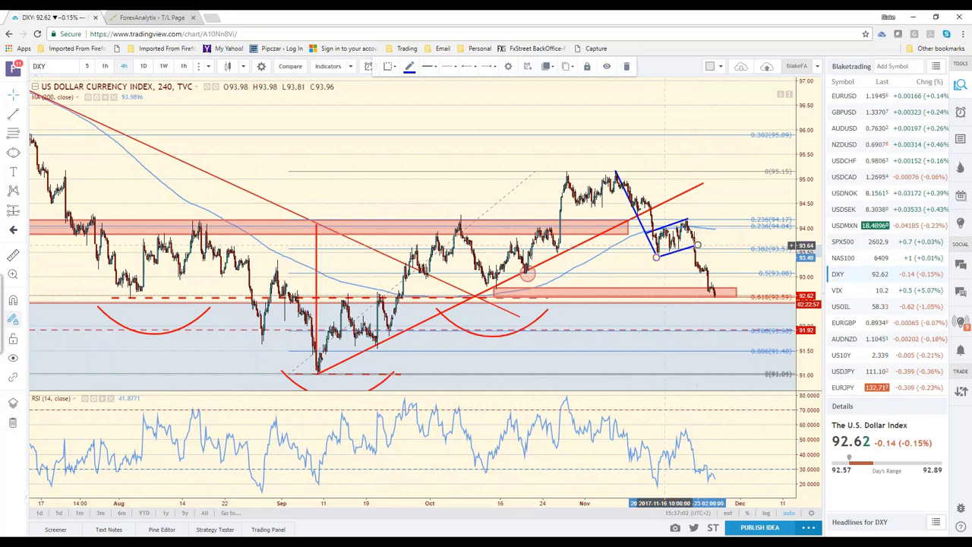
- Clone the blue trend line and move the copy down-right past the latest candles
right_click(632, 205)
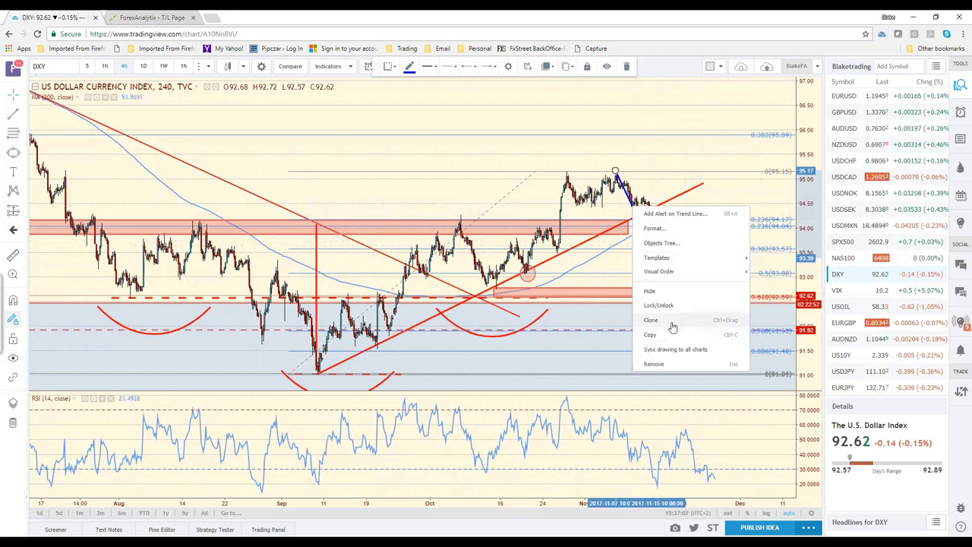
left_click(672, 326)
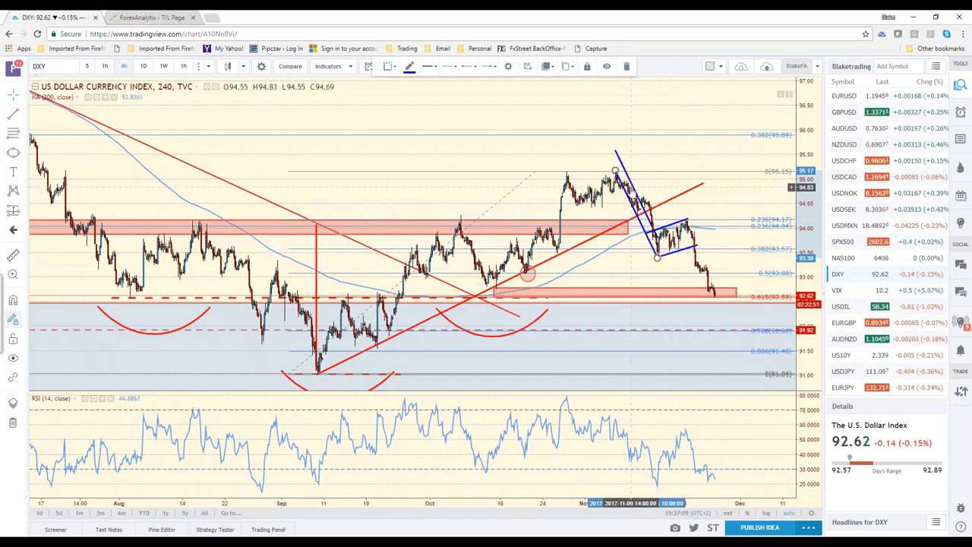
mouse_move(632, 187)
left_mouse_down()
mouse_move(713, 245)
mouse_move(705, 267)
left_mouse_up()
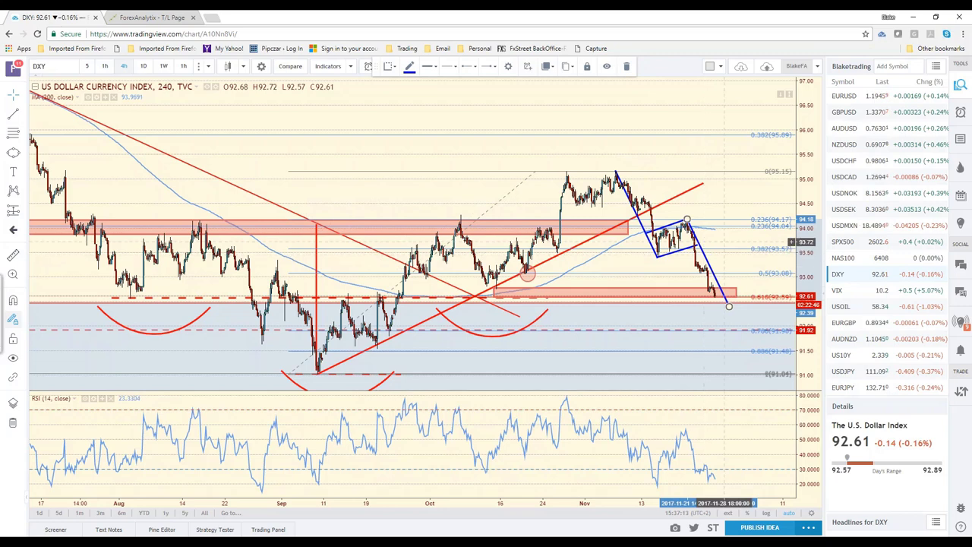
left_click(726, 241)
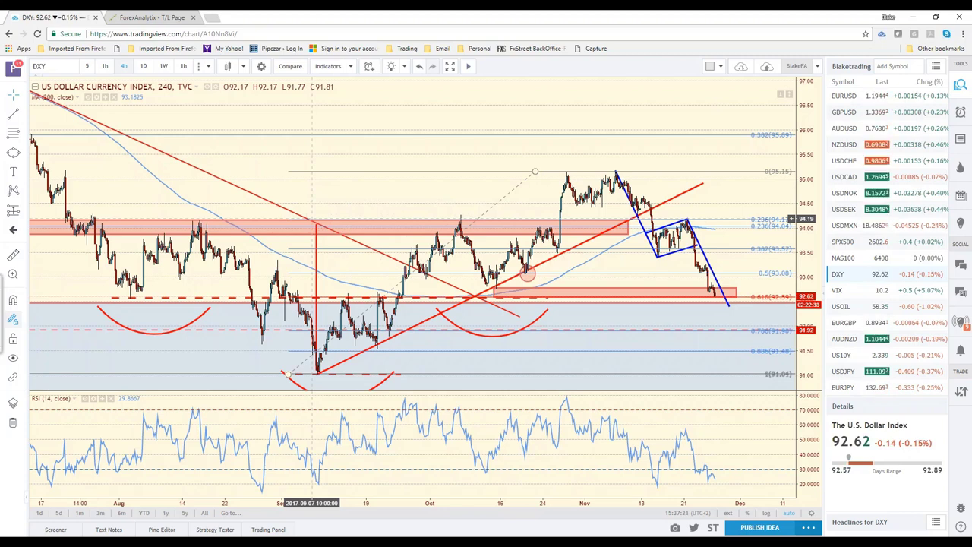
- Switch to the ForexAnalytix dashboard, scroll to the top, and open the chatroom from account options
left_click(152, 16)
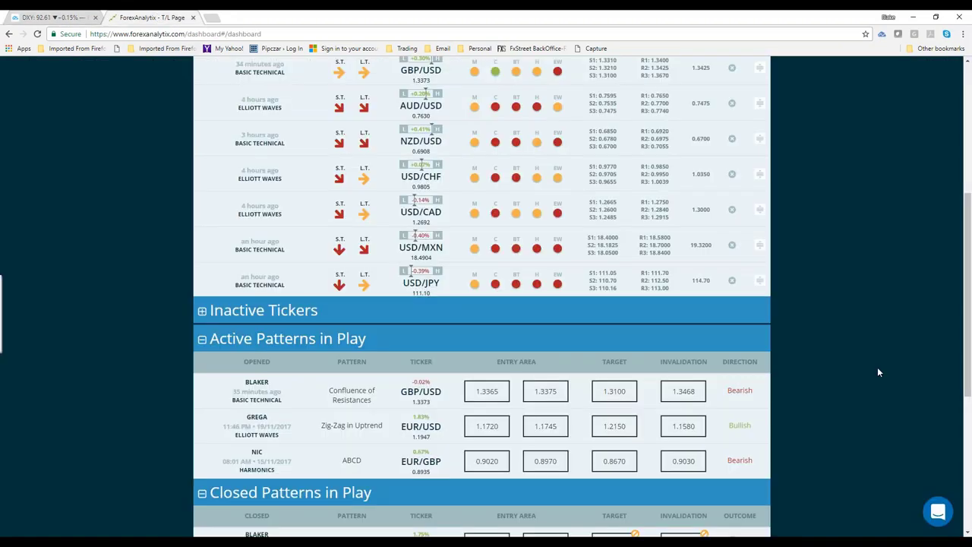
scroll(878, 367, "up", 4)
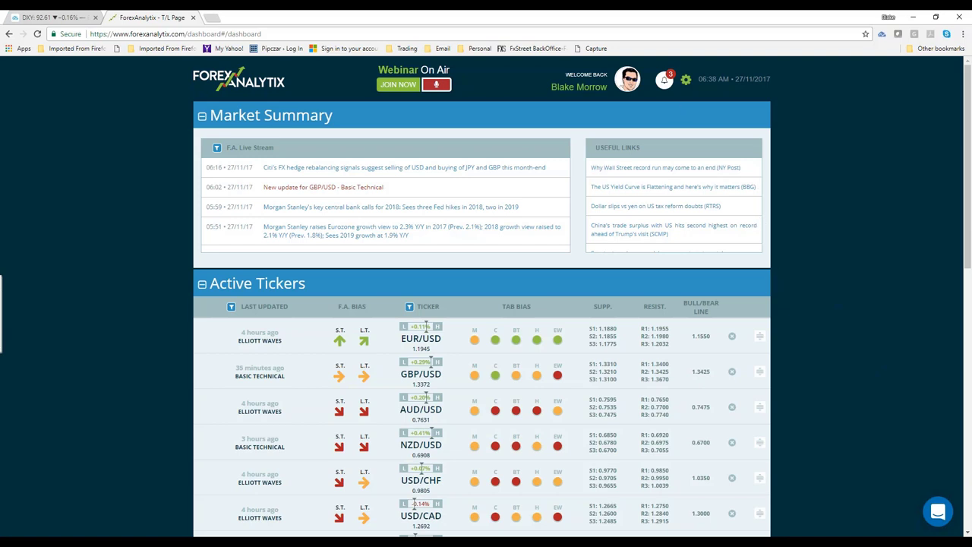
left_click(687, 82)
- Maximize the chatroom, focus the message box, and detach Forex Chat into its own window
key("alt+Tab")
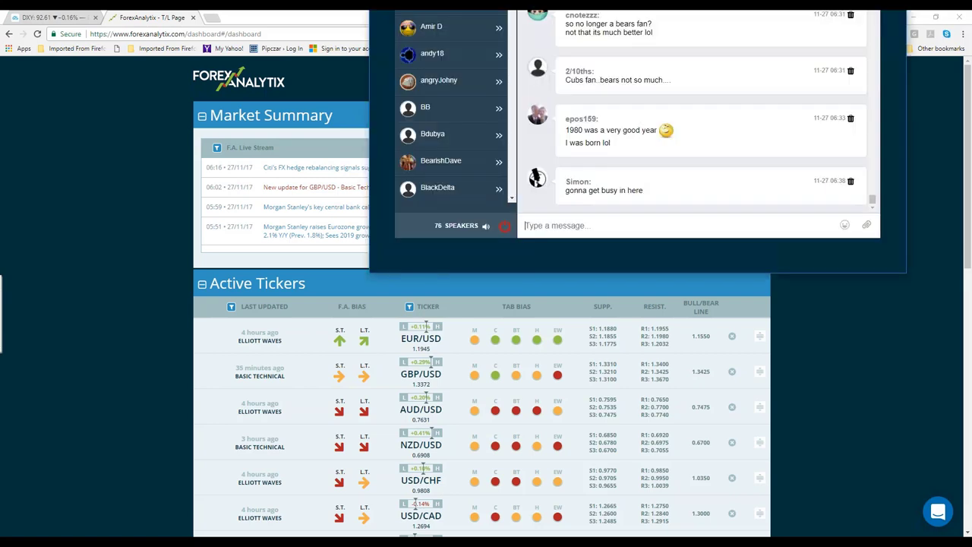
key("super+Up")
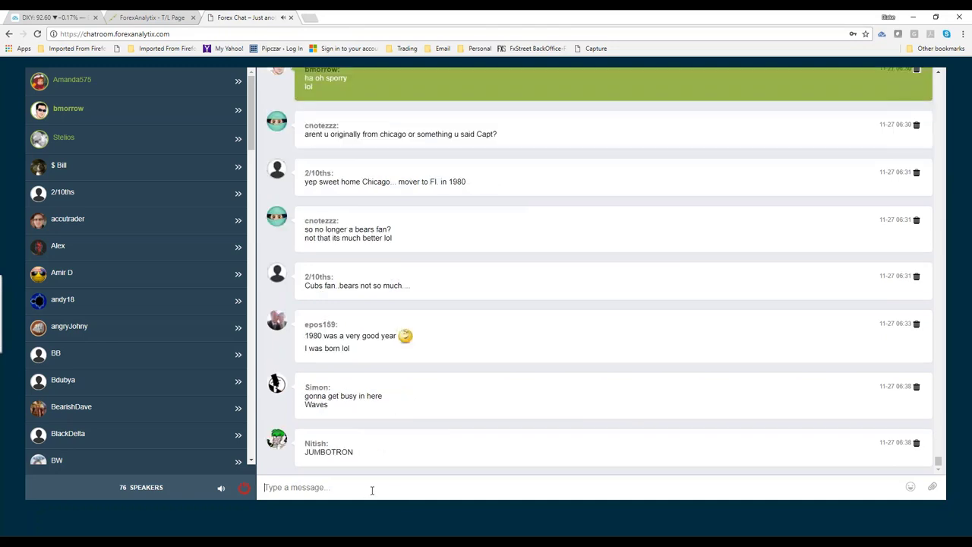
left_click(371, 490)
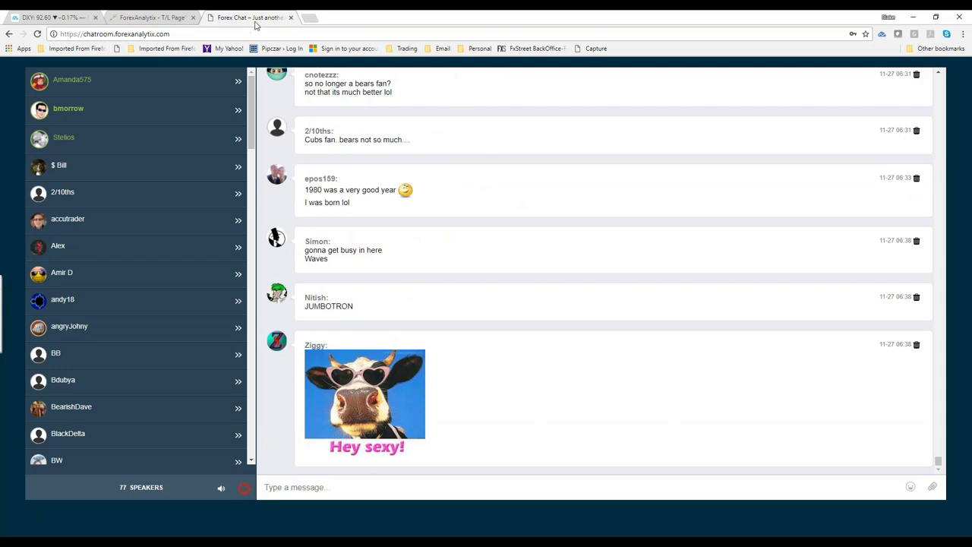
left_click_drag(254, 26, 258, 54)
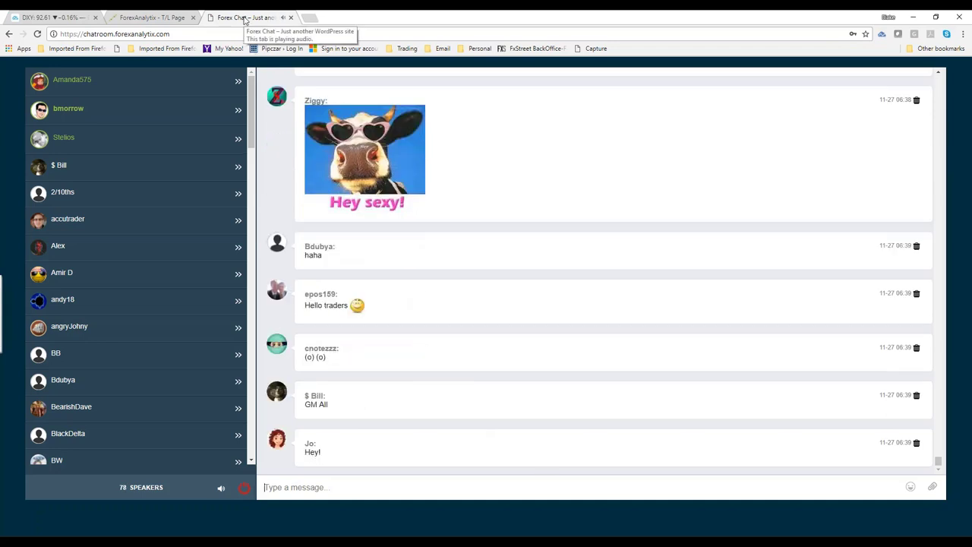
mouse_move(244, 19)
left_mouse_down()
mouse_move(175, 9)
mouse_move(256, 9)
left_mouse_up()
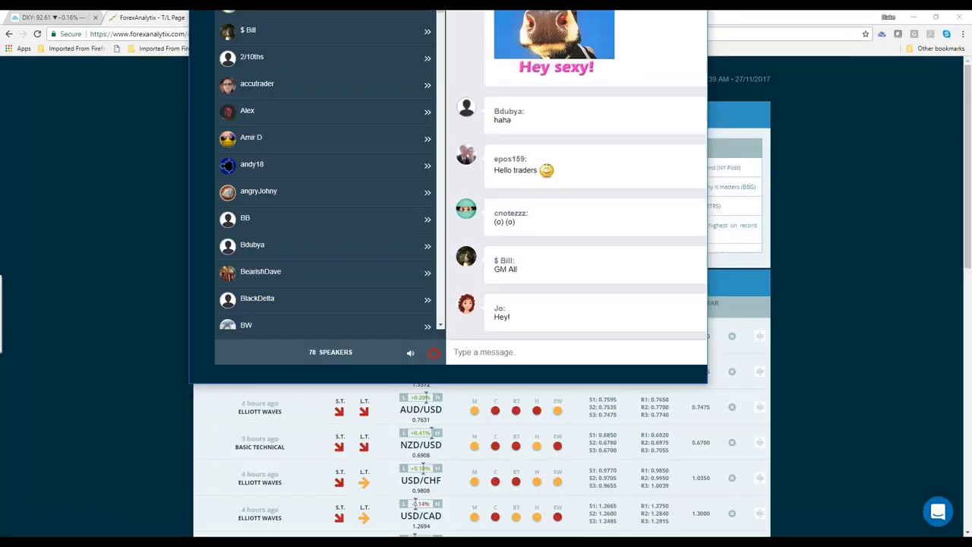
- Minimize the ForexAnalytix chat window and return to the TradingView DXY chart tab
left_click(804, 349)
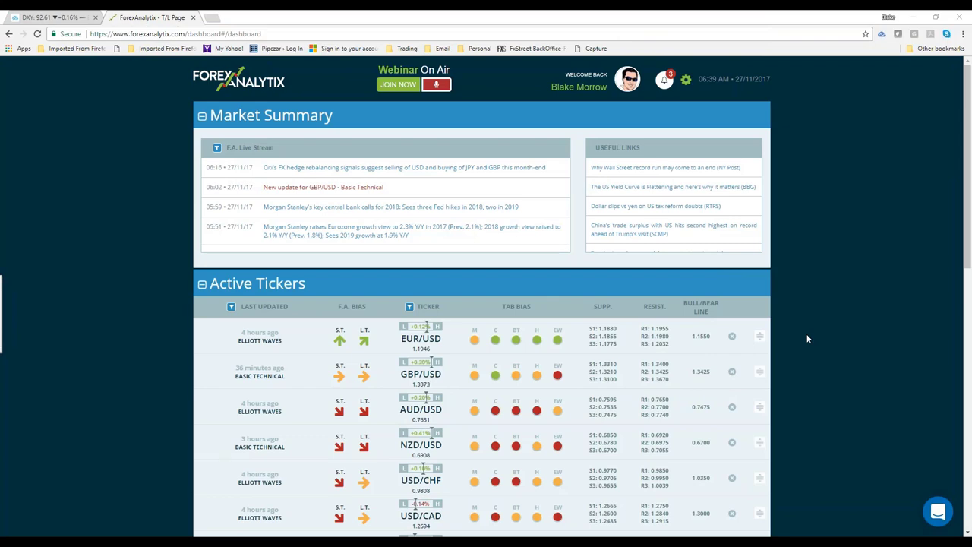
left_click(59, 19)
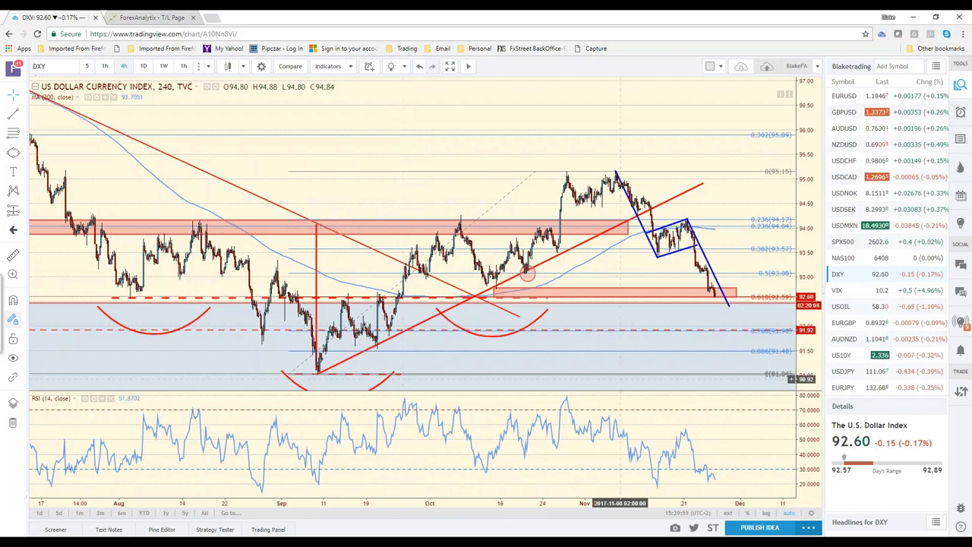
- Open the USDJPY chart and sketch freehand brush marks around the latest candles
left_click(858, 375)
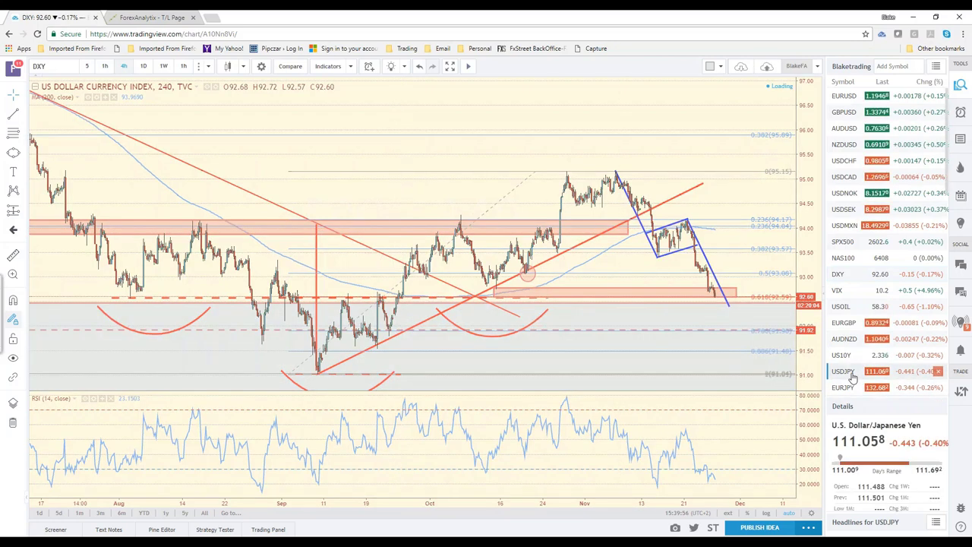
scroll(692, 325, "up", 3)
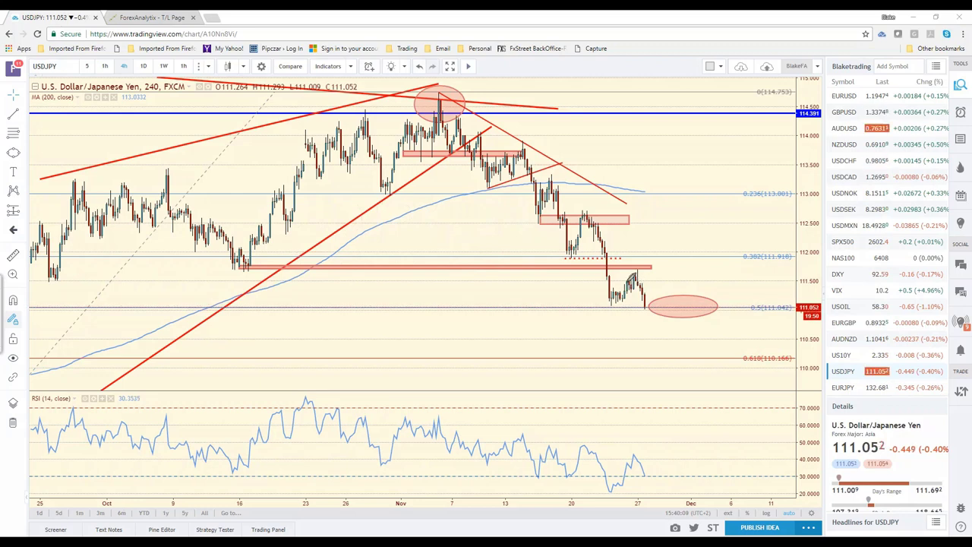
mouse_move(637, 273)
left_mouse_down()
mouse_move(615, 287)
mouse_move(629, 298)
mouse_move(640, 278)
left_mouse_up()
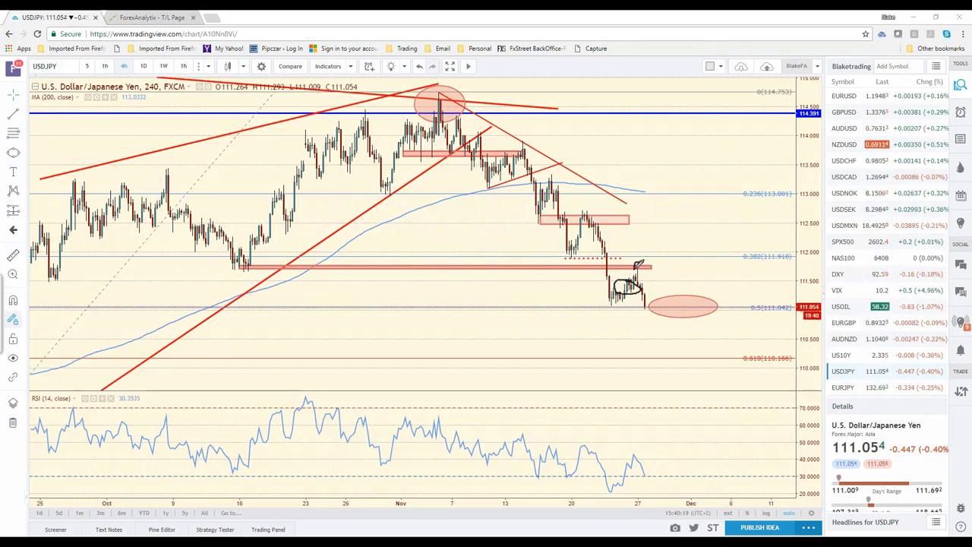
left_click_drag(643, 261, 640, 263)
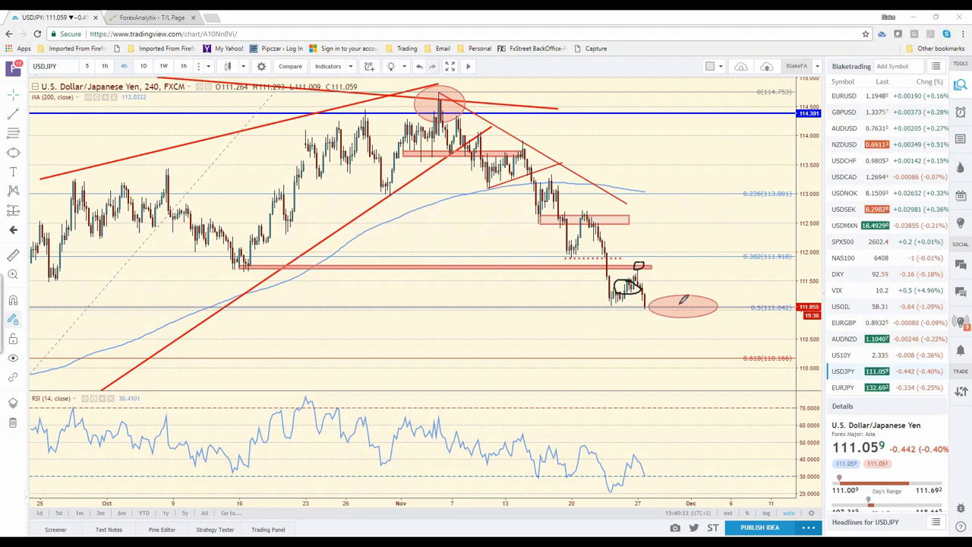
left_click_drag(644, 306, 661, 304)
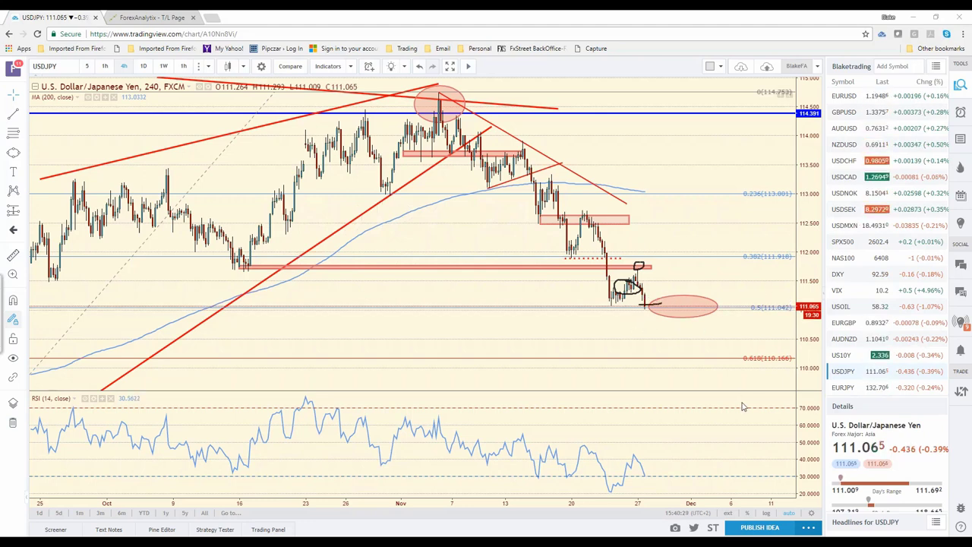
- Undo the freehand sketch marks and dismiss the chart's context menu
key("ctrl+z")
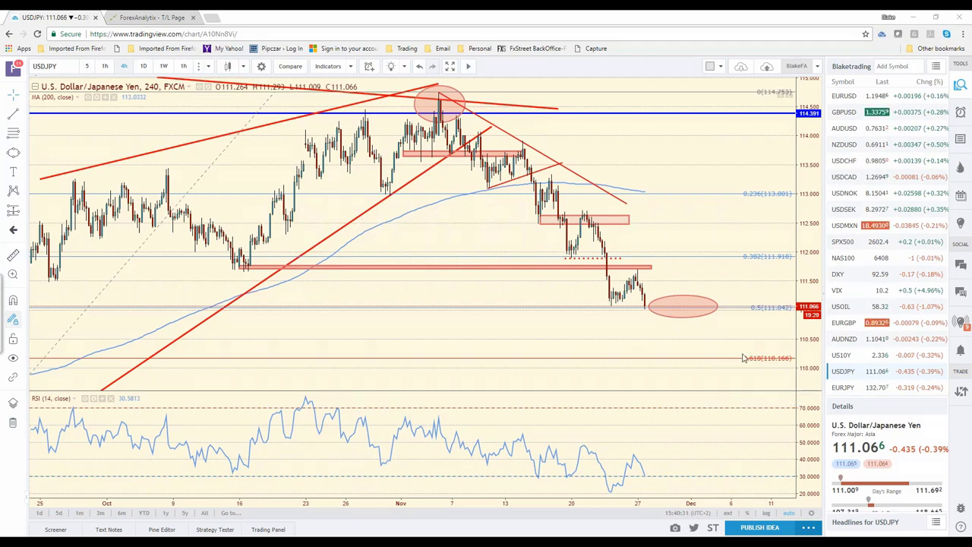
right_click(617, 350)
left_click(519, 336)
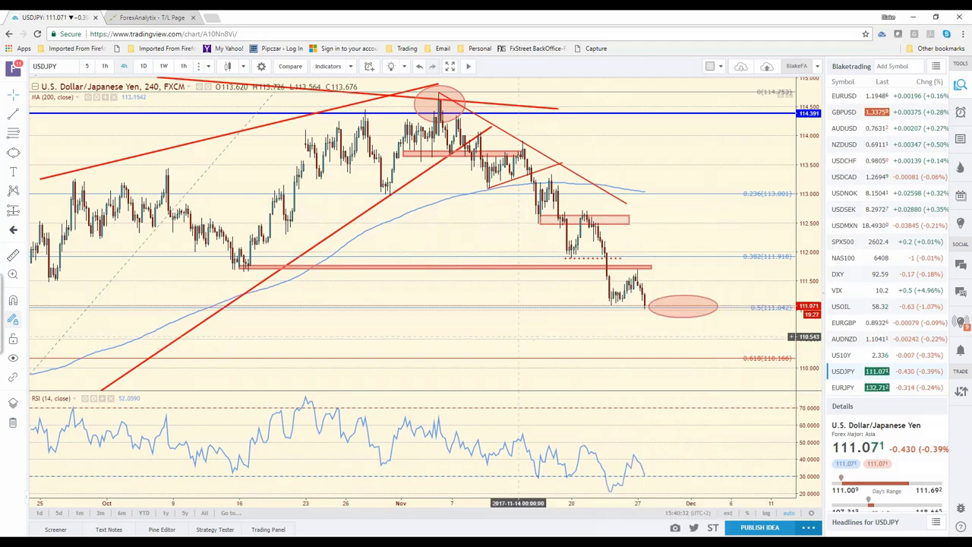
- Pan and zoom the USDJPY 4-hour chart back to the July highs and 107.330 September low
left_click_drag(519, 336, 601, 334)
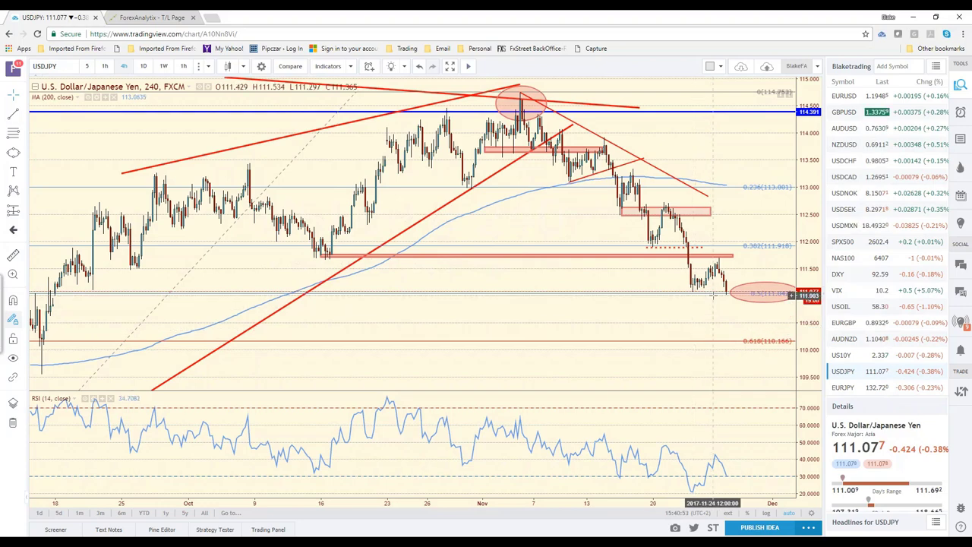
scroll(715, 299, "down", 2)
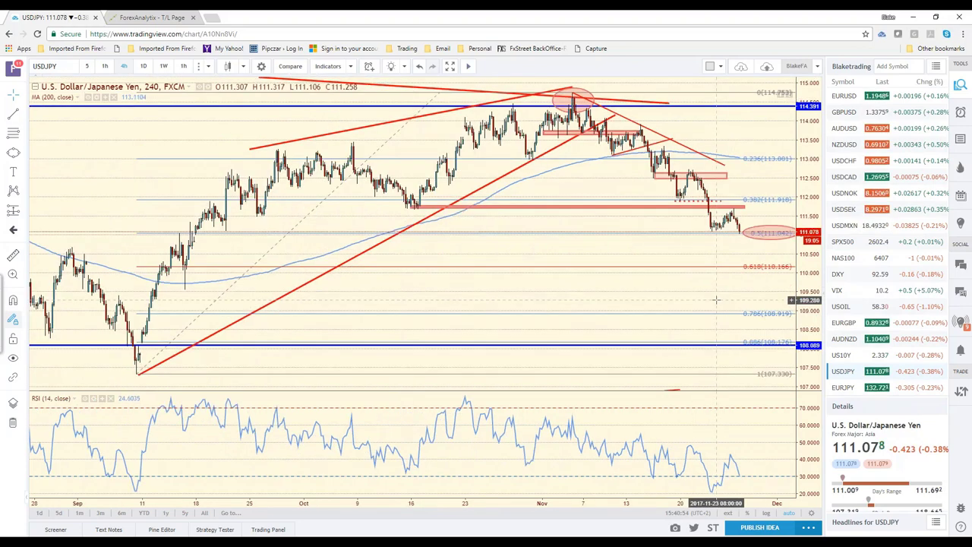
scroll(716, 300, "down", 2)
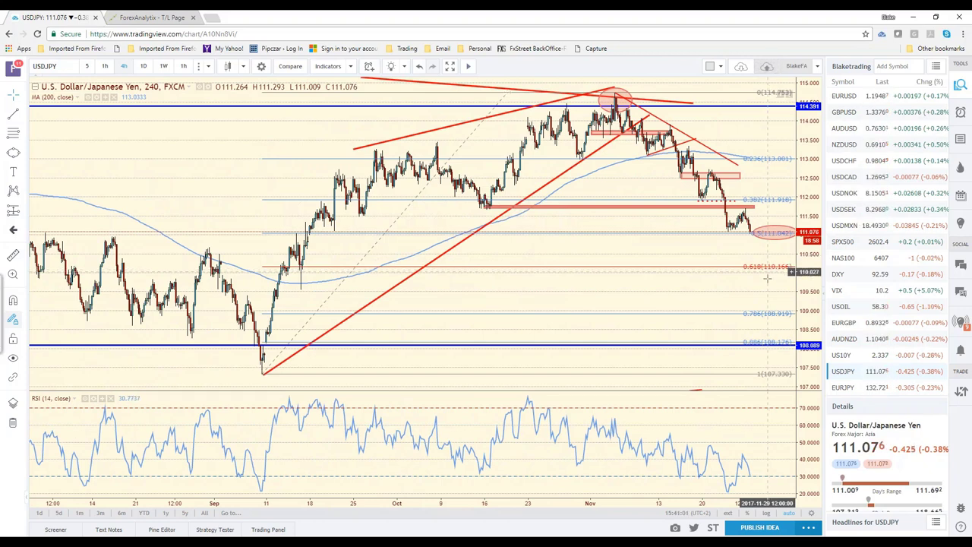
scroll(767, 287, "up", 1)
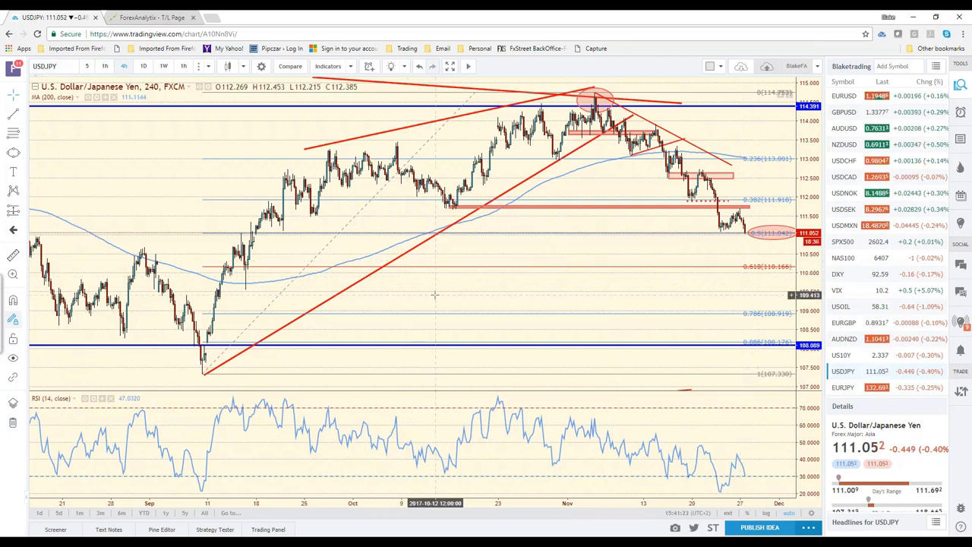
left_click_drag(435, 294, 632, 304)
scroll(604, 310, "down", 2)
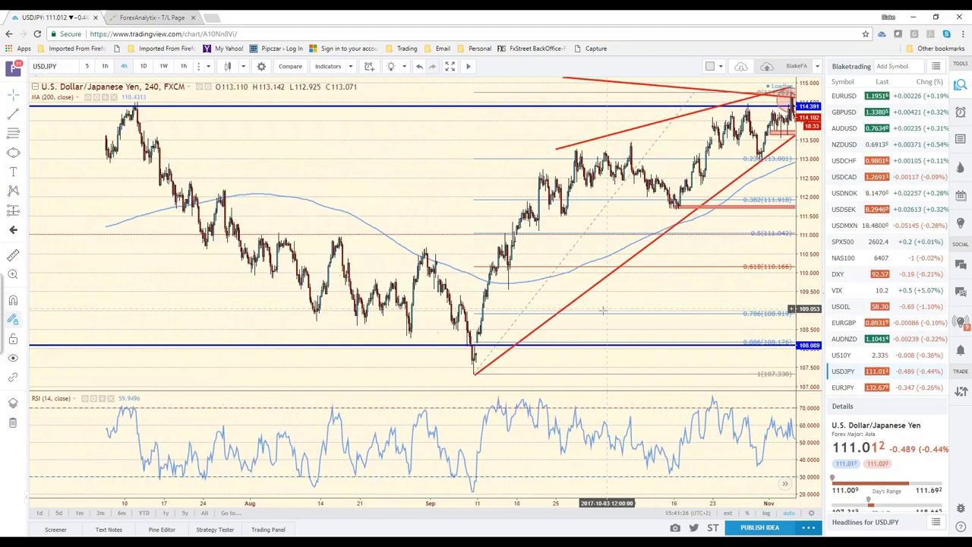
- Switch the USDJPY chart to the daily timeframe with the D shortcut
scroll(604, 310, "down", 1)
type("D")
key("Return")
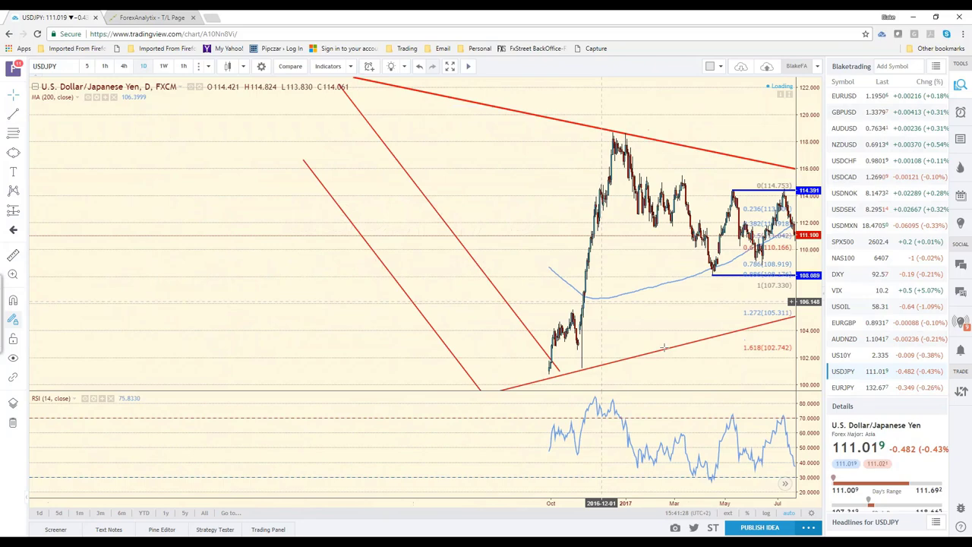
- Pan and zoom the daily chart to mid-2016 onward, leaving room after the latest candle
left_click_drag(704, 365, 617, 373)
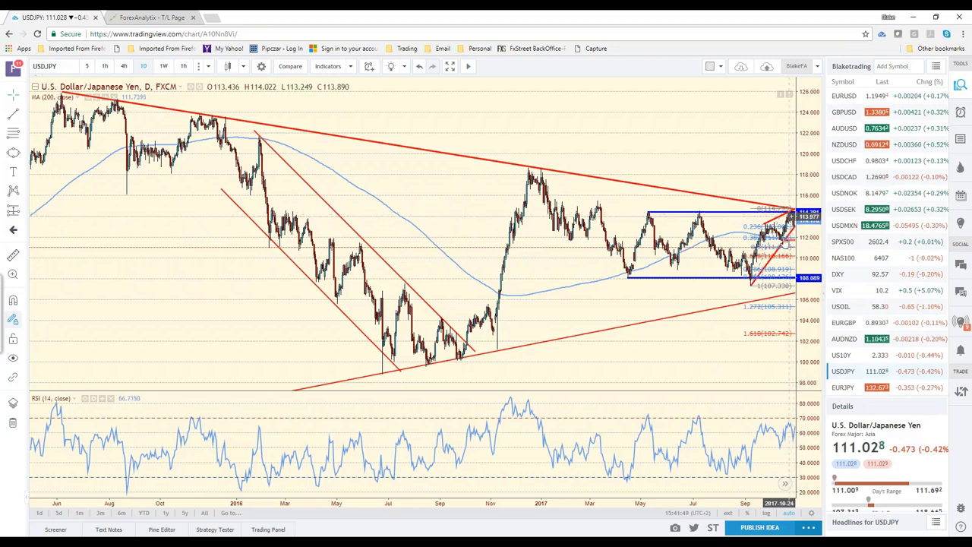
left_click_drag(708, 347, 685, 348)
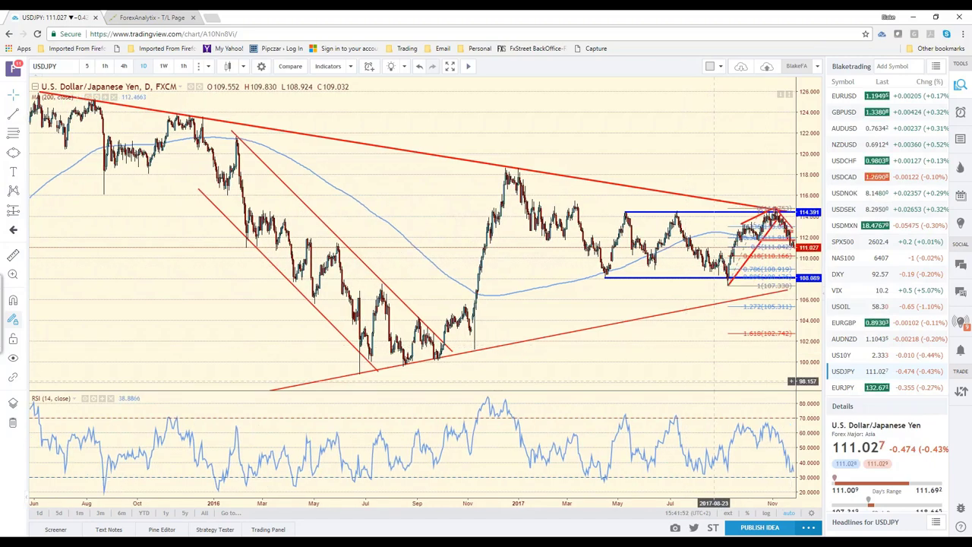
left_click_drag(714, 380, 701, 337)
scroll(700, 336, "up", 2)
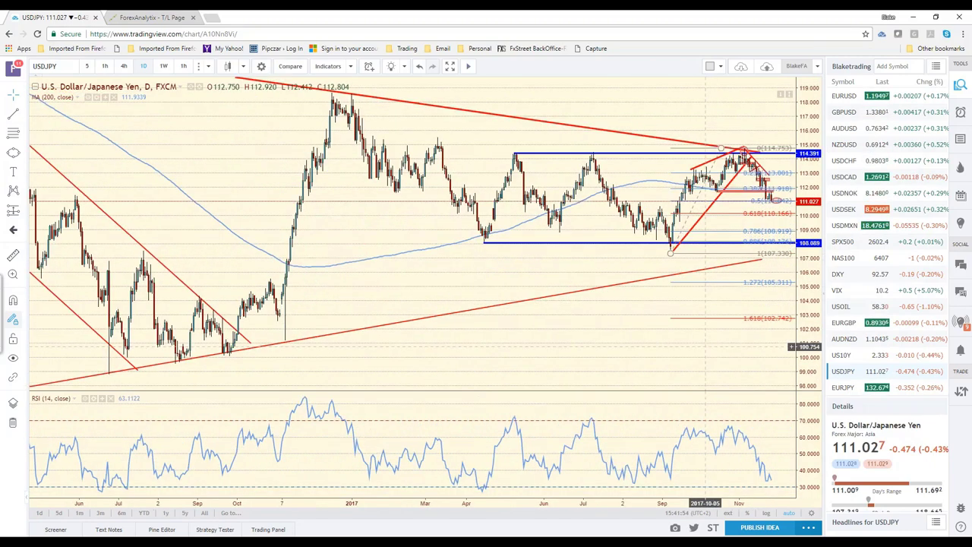
scroll(705, 346, "up", 1)
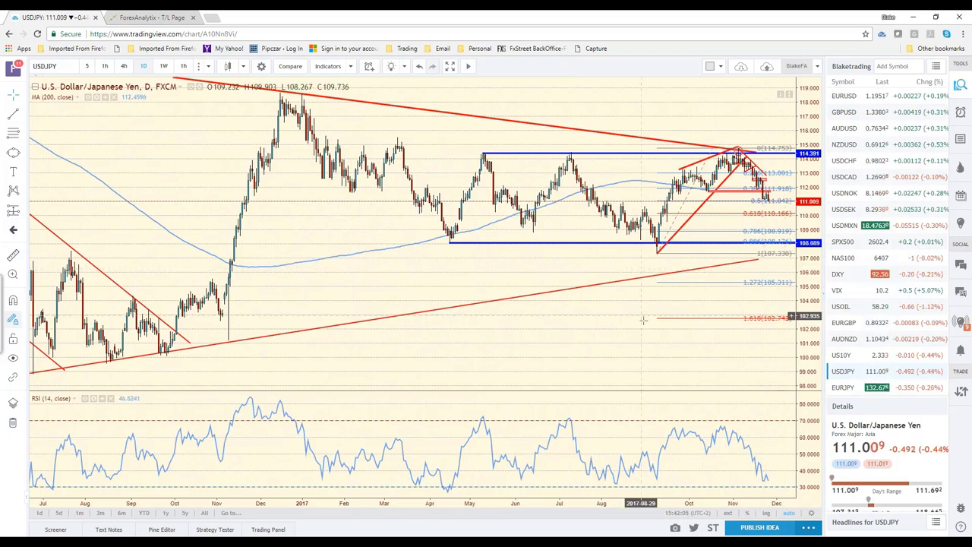
left_click_drag(623, 327, 581, 333)
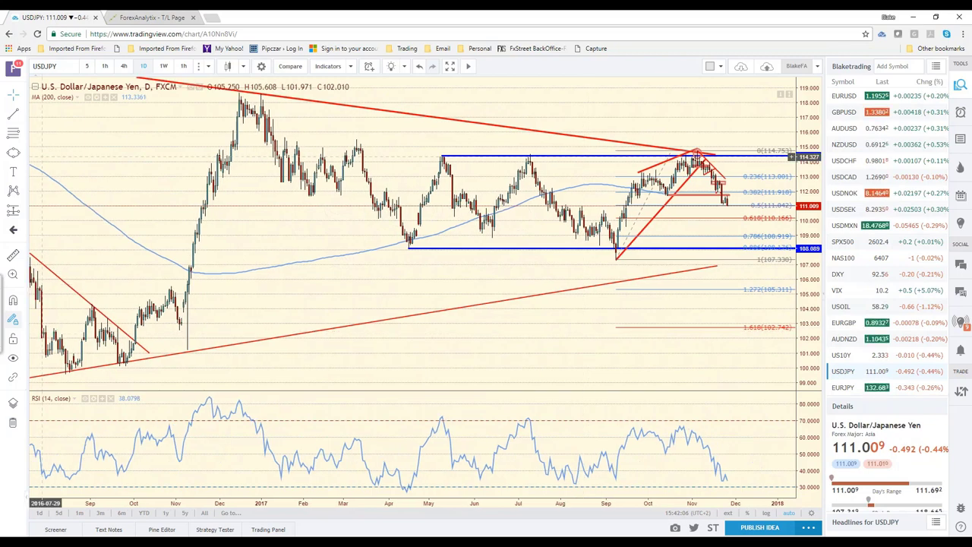
- Draw a blue projection path from the current price down toward 107.3, then select it
left_click(731, 213)
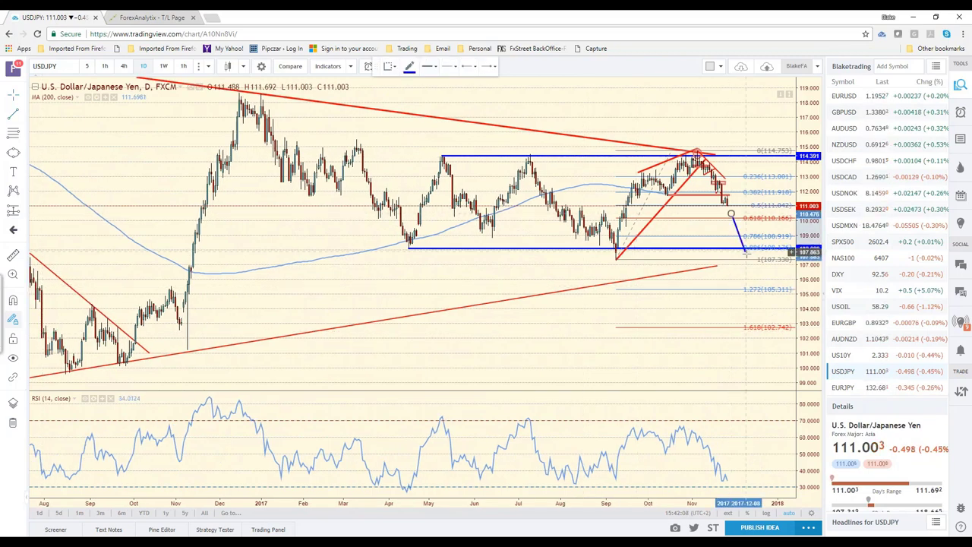
left_click(754, 259)
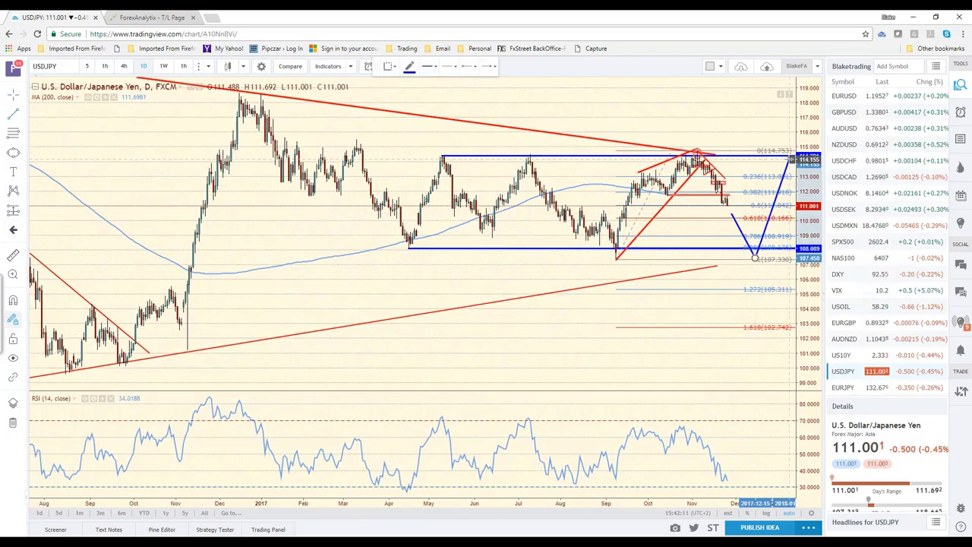
left_click(789, 158)
key("Escape")
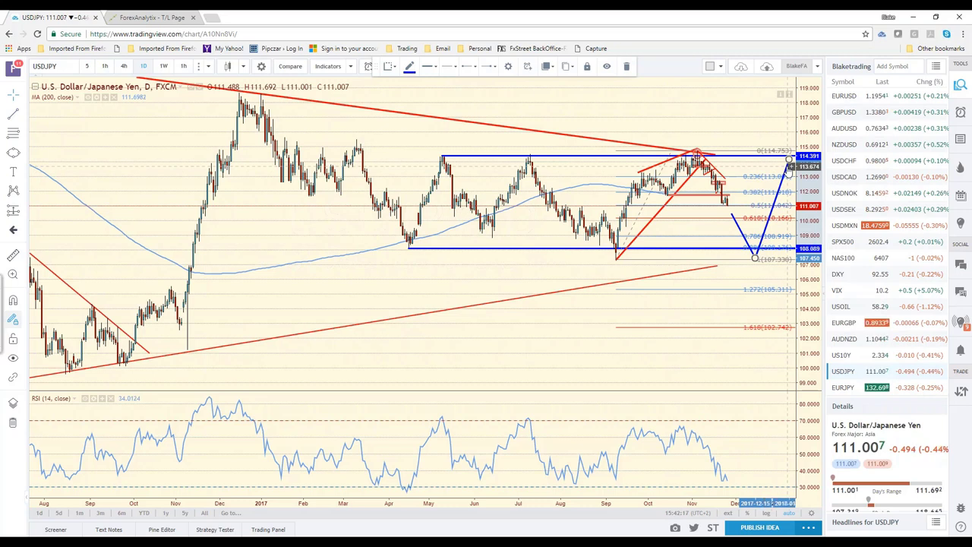
key("Escape")
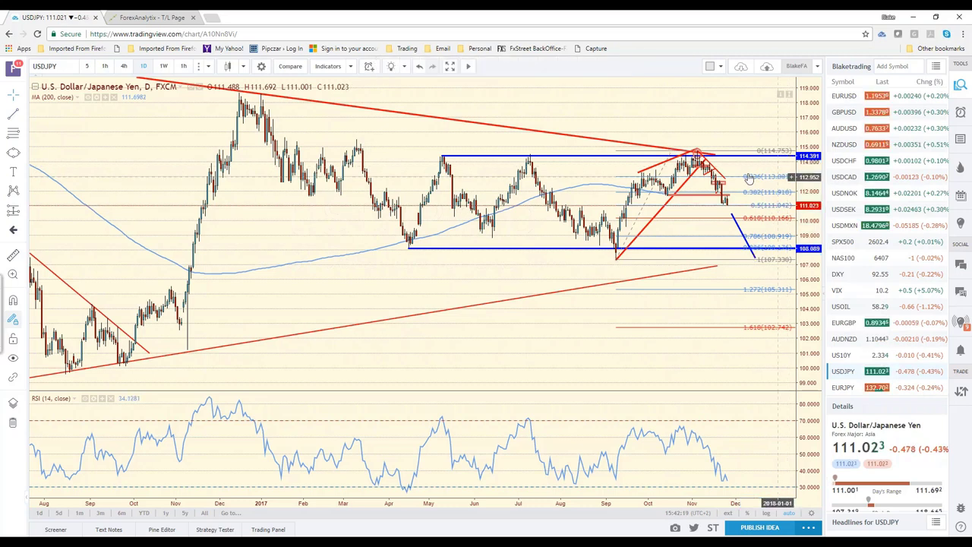
left_click(739, 230)
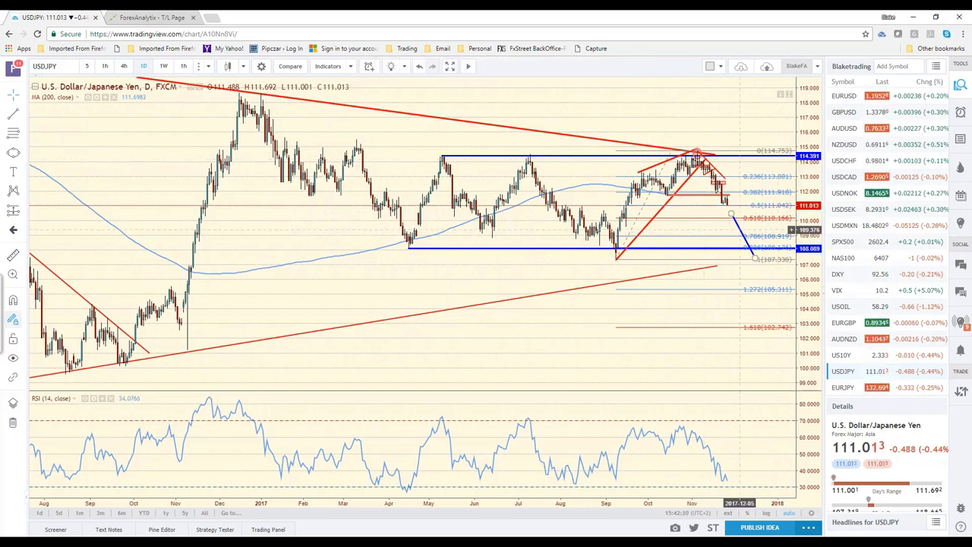
scroll(743, 250, "down", 3)
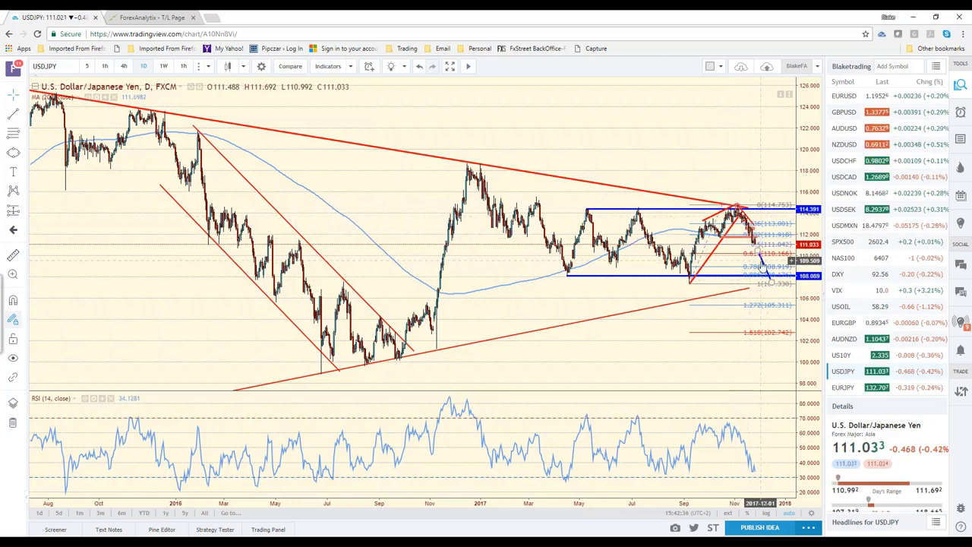
- Fix the projection's end at the 108.089 support and switch USDJPY to the 4-hour timeframe
left_click(769, 285)
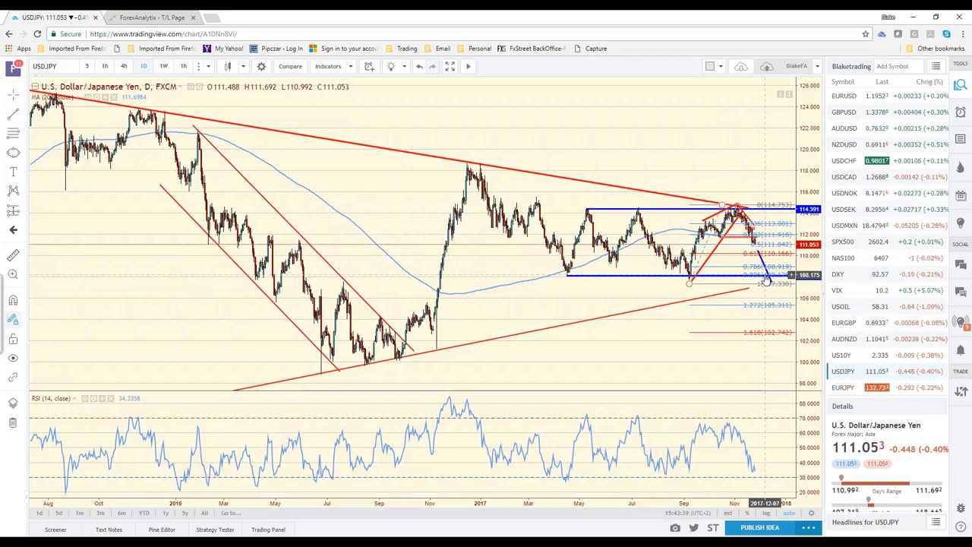
left_click(771, 283)
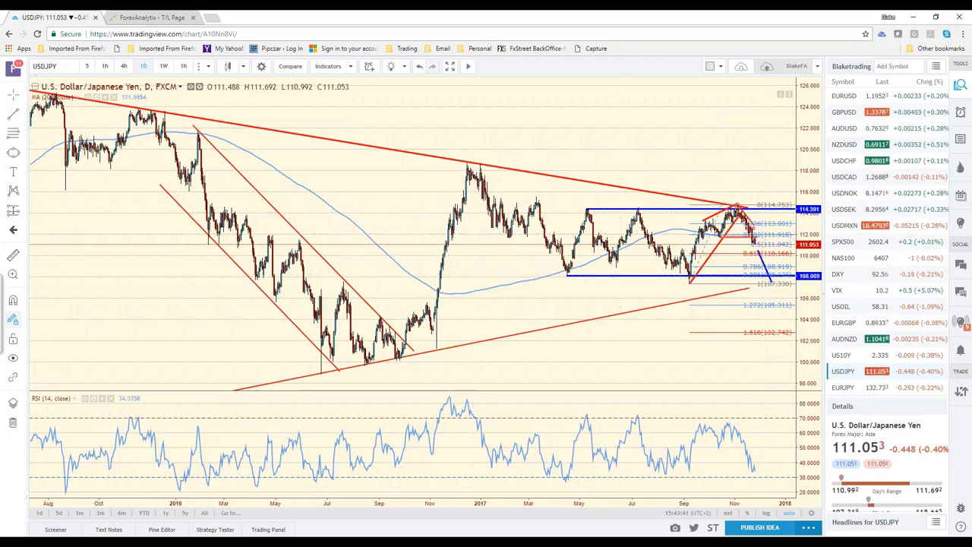
left_click(124, 67)
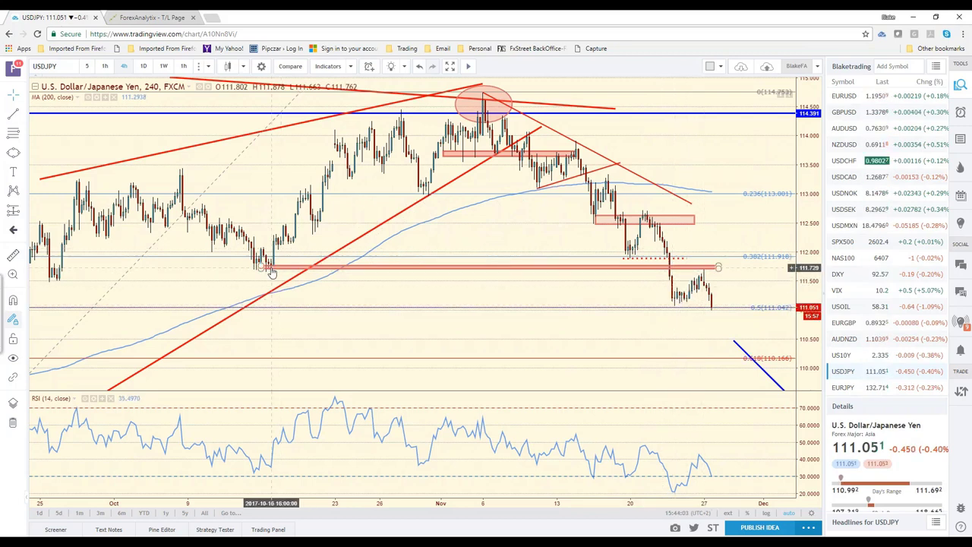
- Extend the red 111.7 band left and add a red downtrend line from the mid-November high
left_click_drag(262, 270, 253, 269)
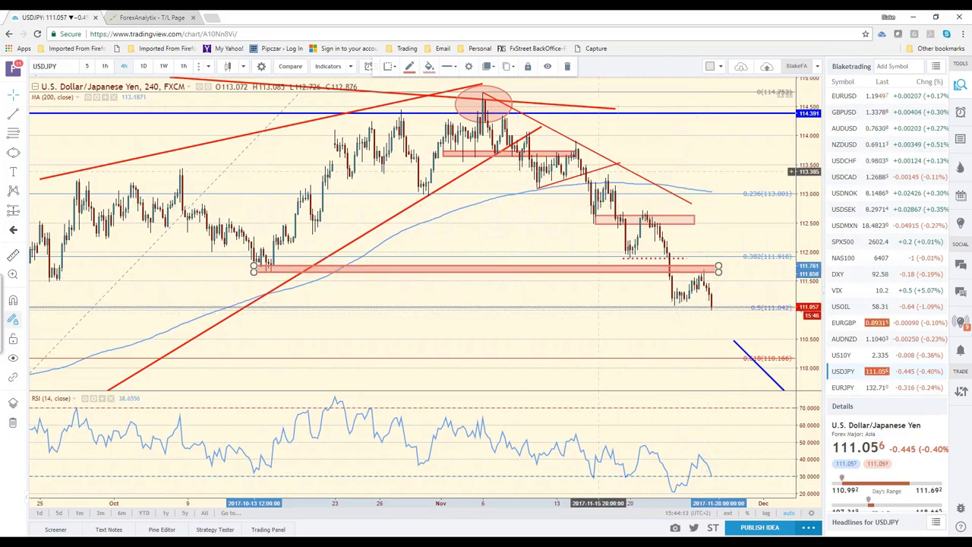
left_click(579, 141)
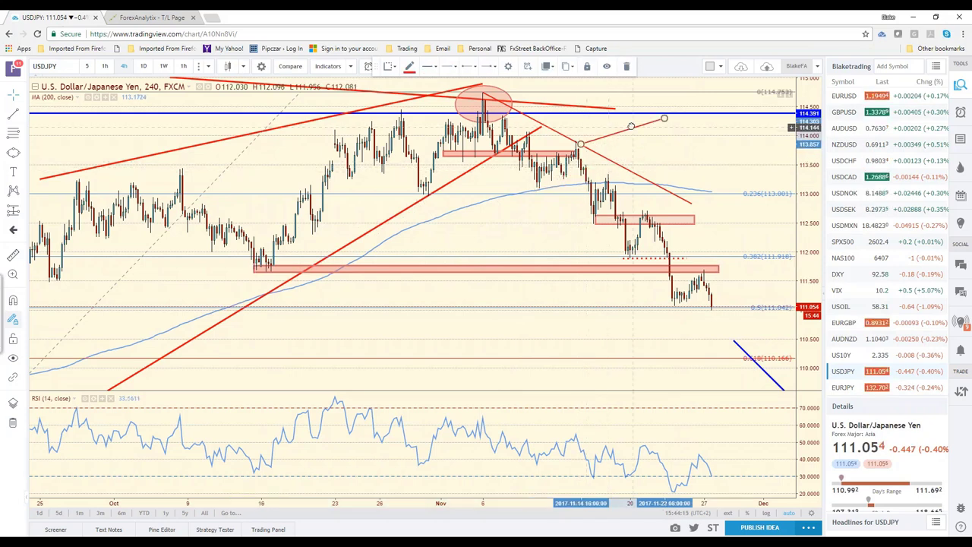
left_click(662, 114)
left_click_drag(660, 114, 723, 290)
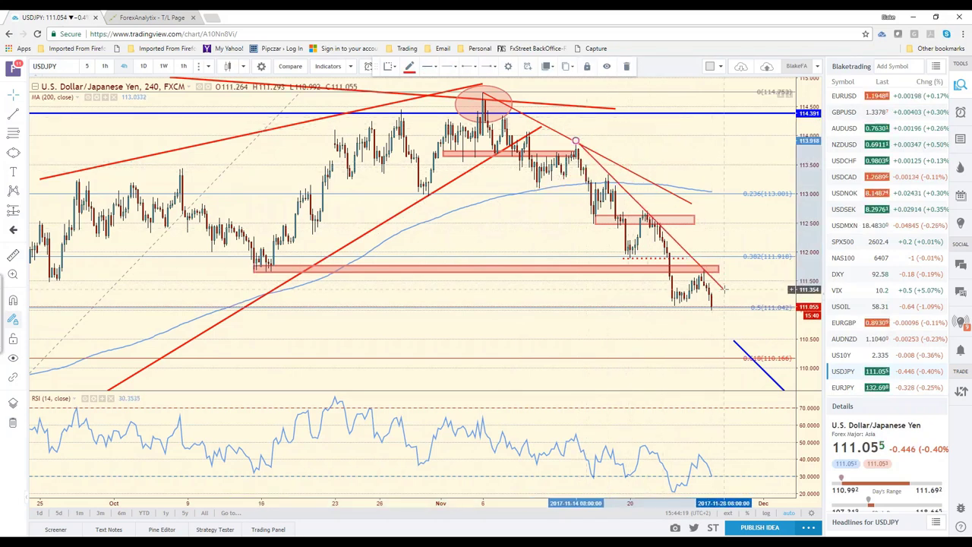
left_click(728, 160)
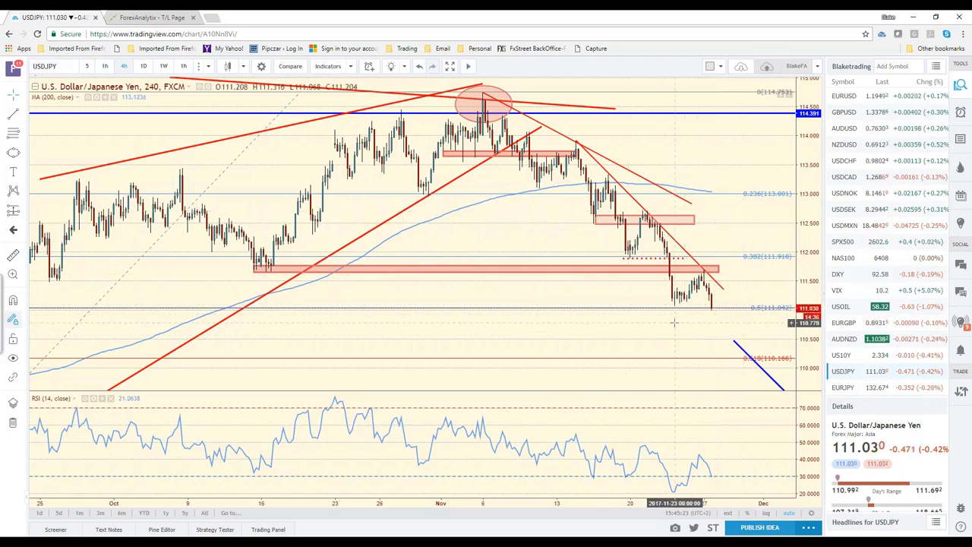
- Delete the blue USDJPY projection line, then move through EURUSD to the DXY chart
scroll(674, 323, "down", 2)
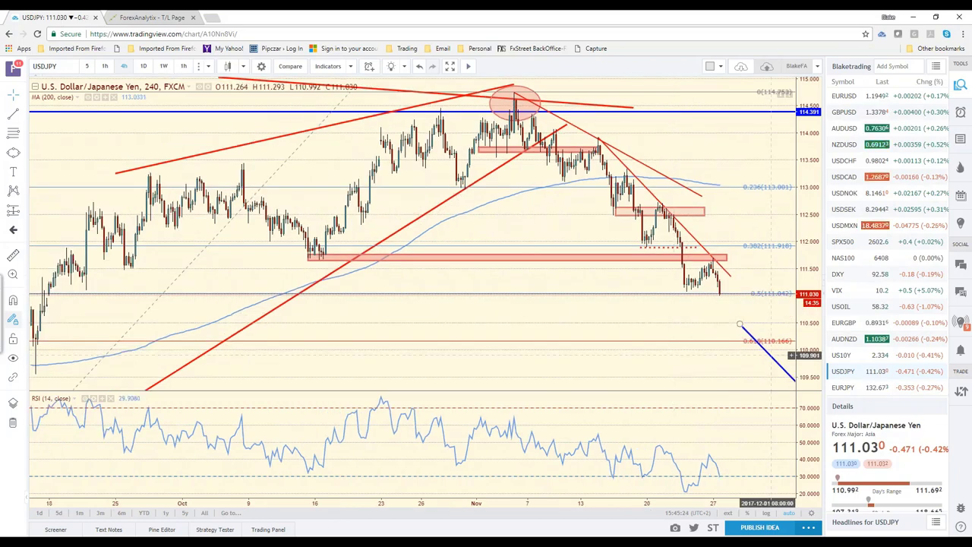
scroll(769, 353, "down", 1)
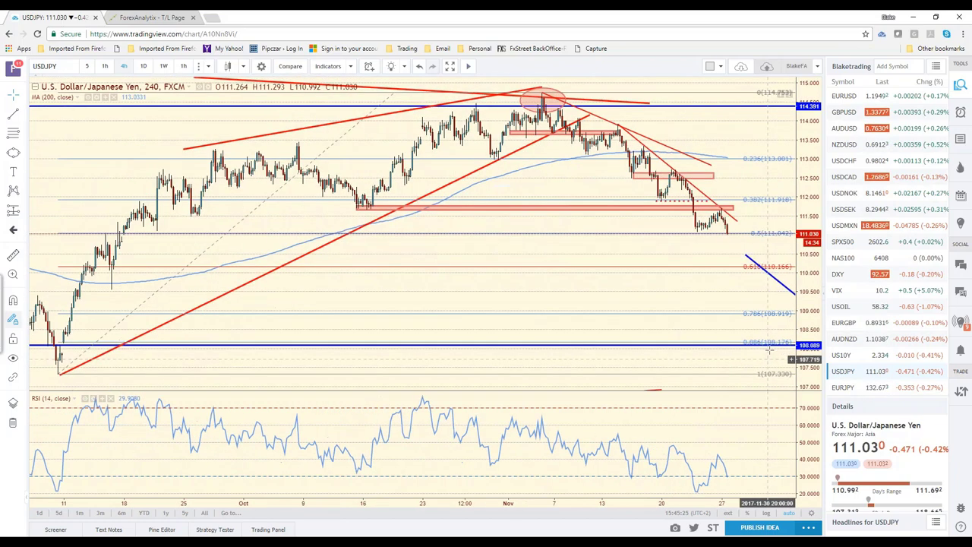
left_click(782, 290)
key("Delete")
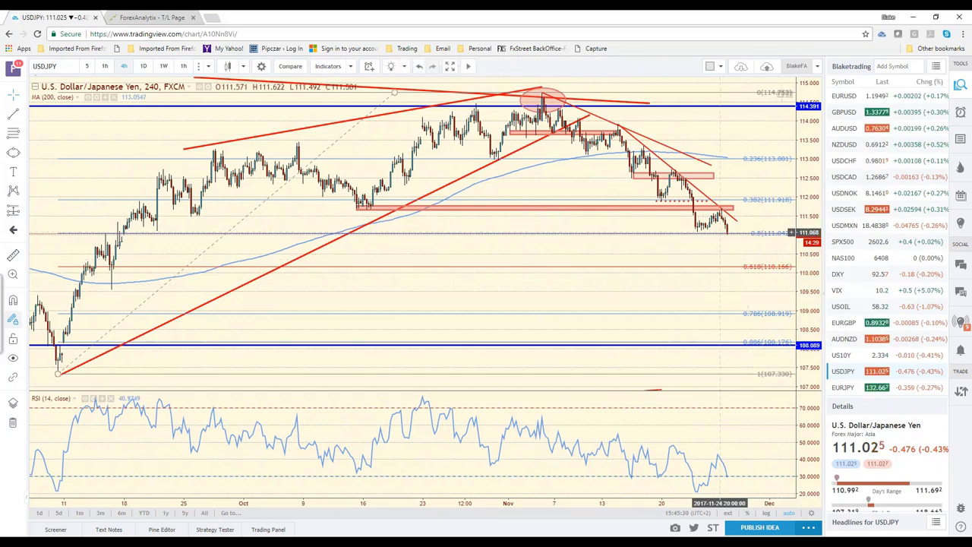
left_click(845, 100)
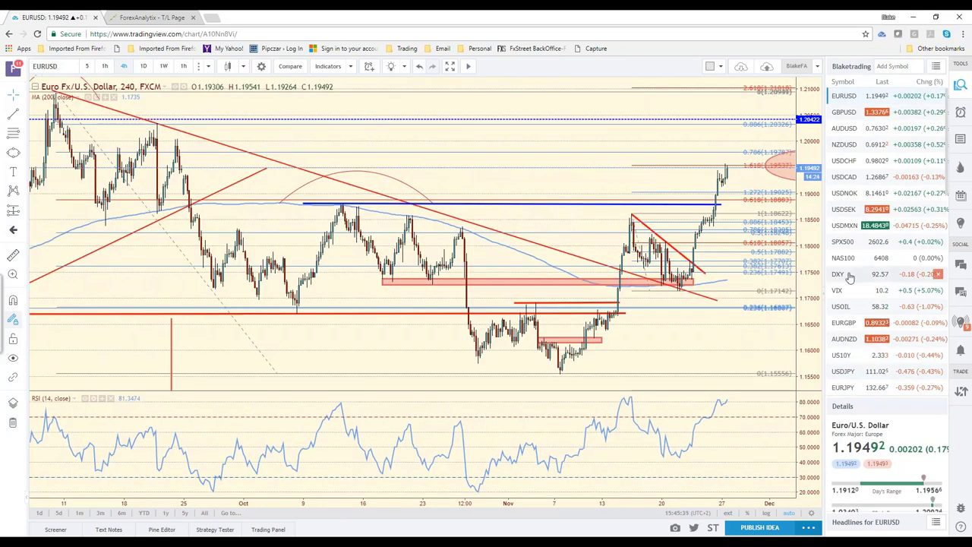
left_click(850, 276)
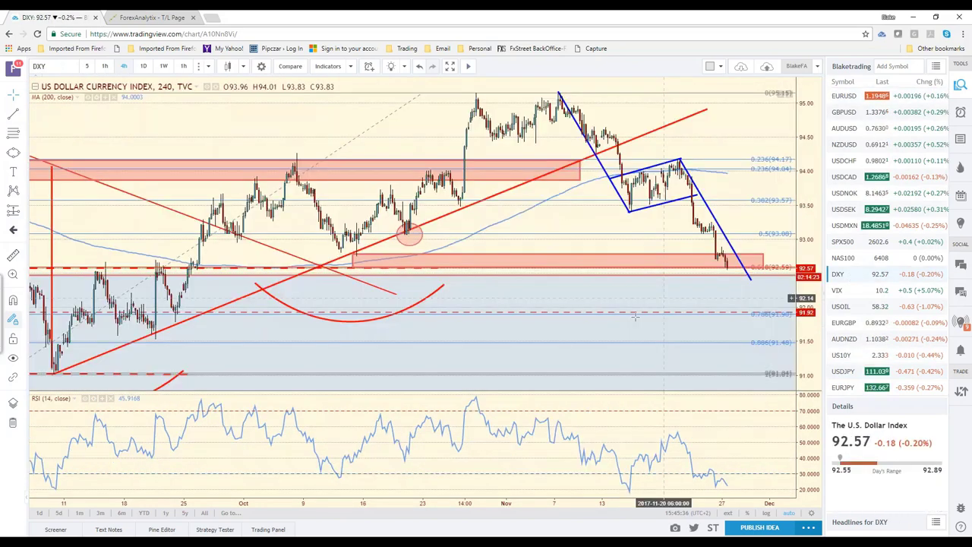
scroll(547, 332, "down", 3)
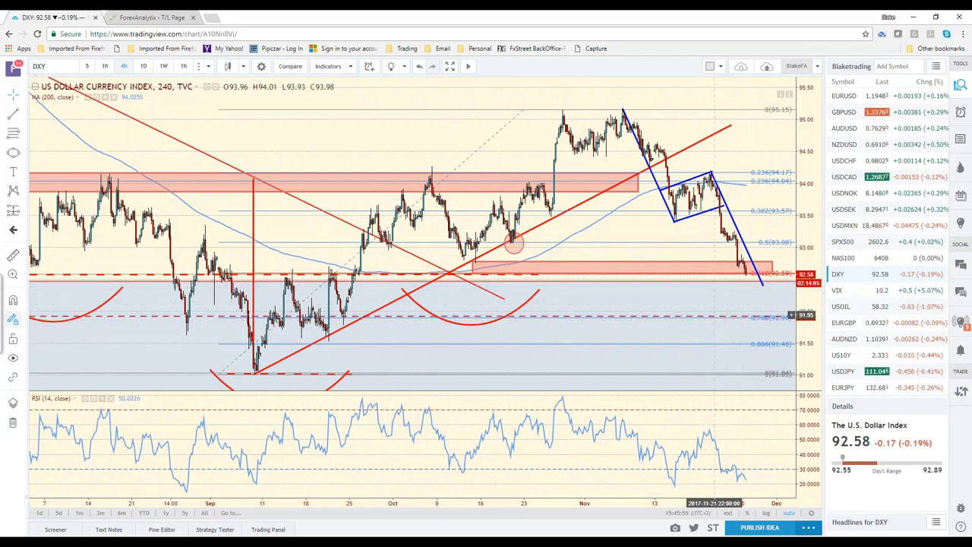
scroll(713, 313, "down", 1)
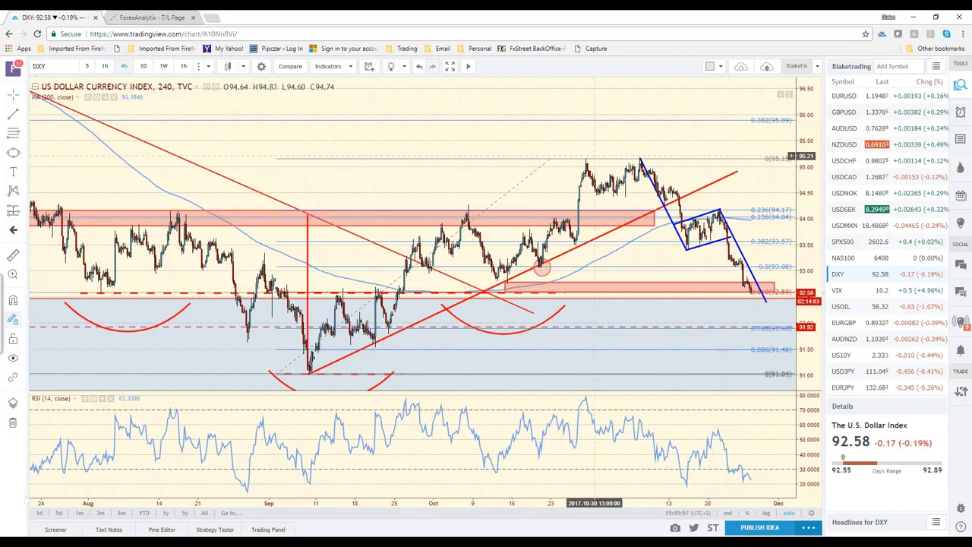
scroll(547, 139, "down", 1)
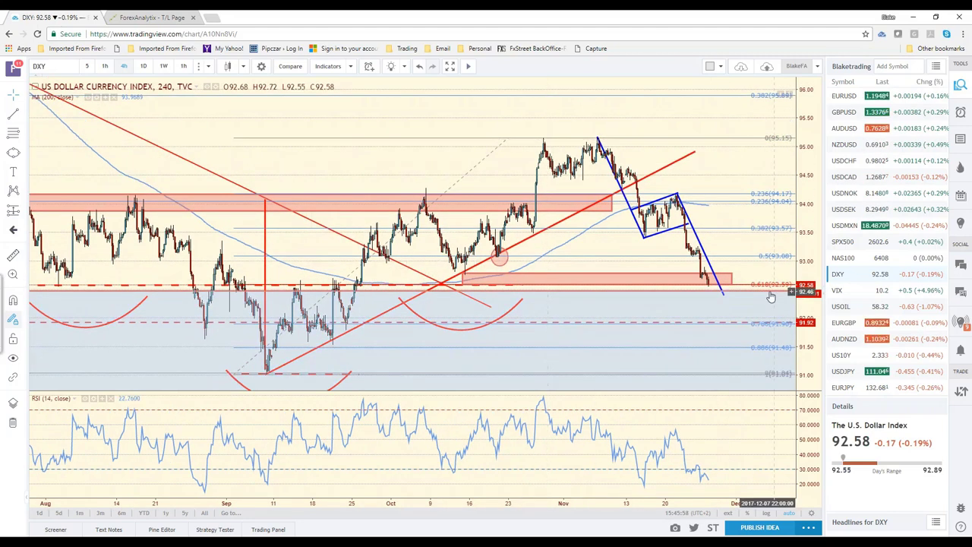
left_click(678, 241)
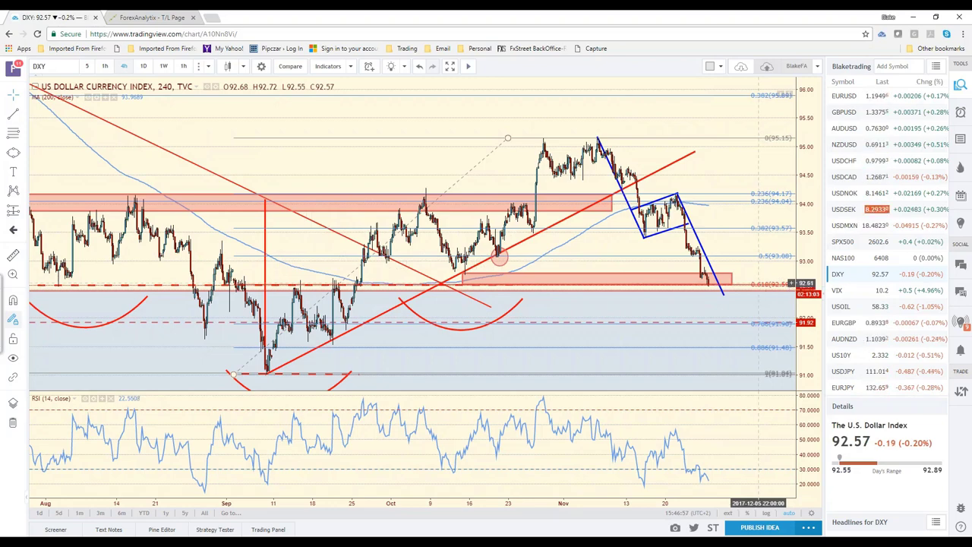
scroll(680, 269, "down", 2)
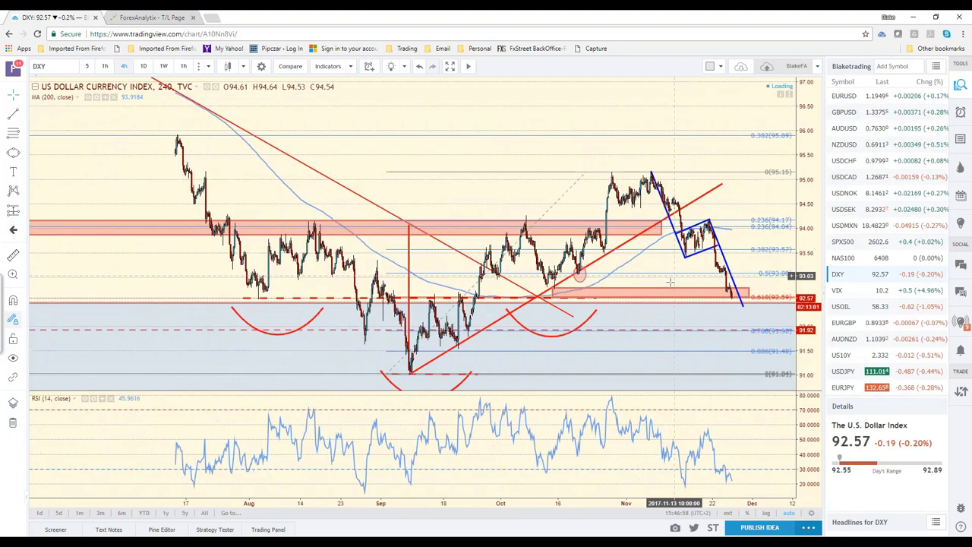
scroll(671, 282, "down", 2)
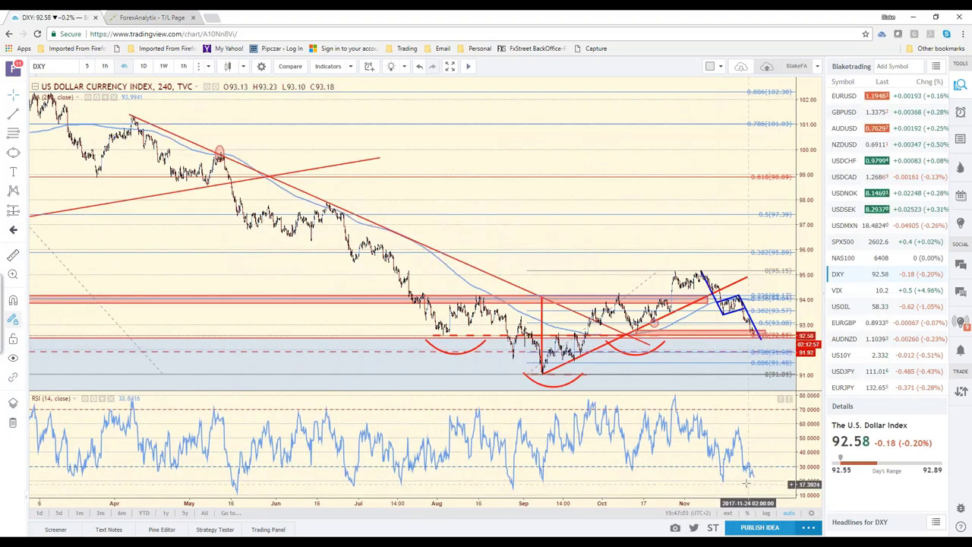
scroll(743, 474, "up", 3)
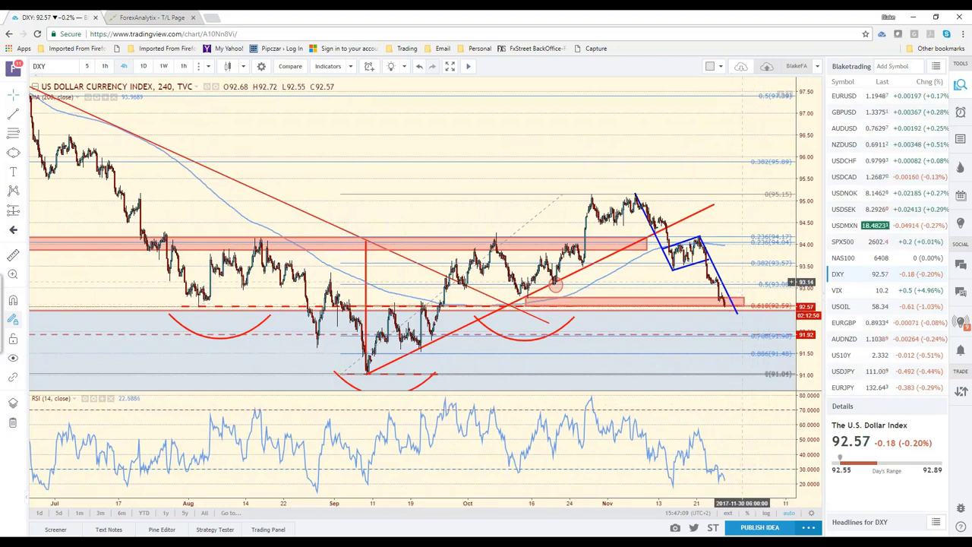
- Select the red 92.57 zone, pan the DXY chart, and sketch then undo a freehand projection
left_click(729, 308)
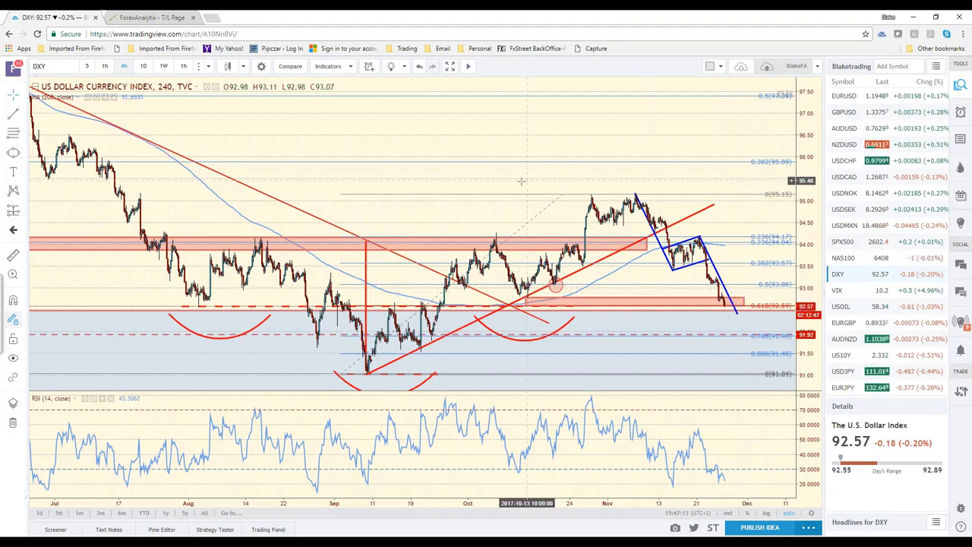
left_click_drag(507, 177, 457, 179)
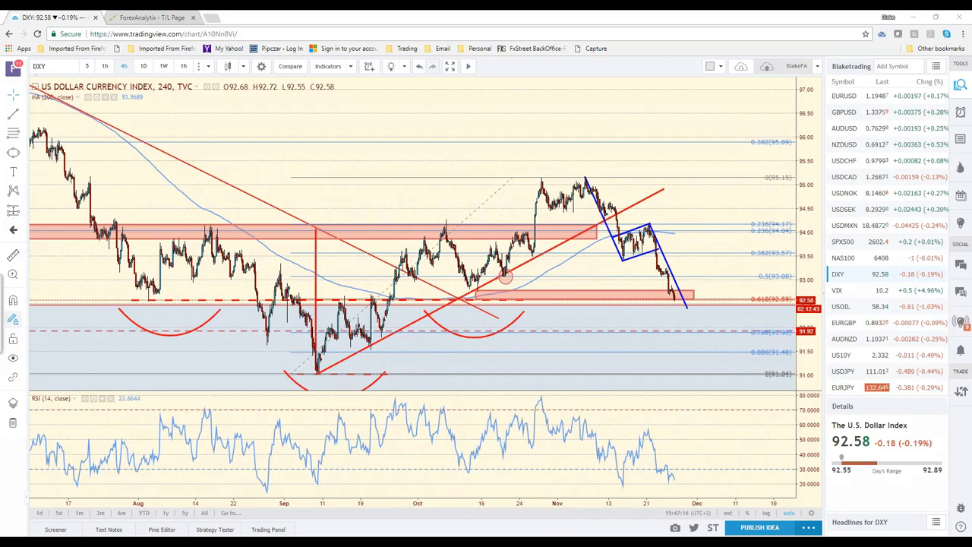
mouse_move(680, 297)
left_mouse_down()
mouse_move(725, 251)
mouse_move(769, 255)
mouse_move(777, 297)
mouse_move(790, 285)
left_mouse_up()
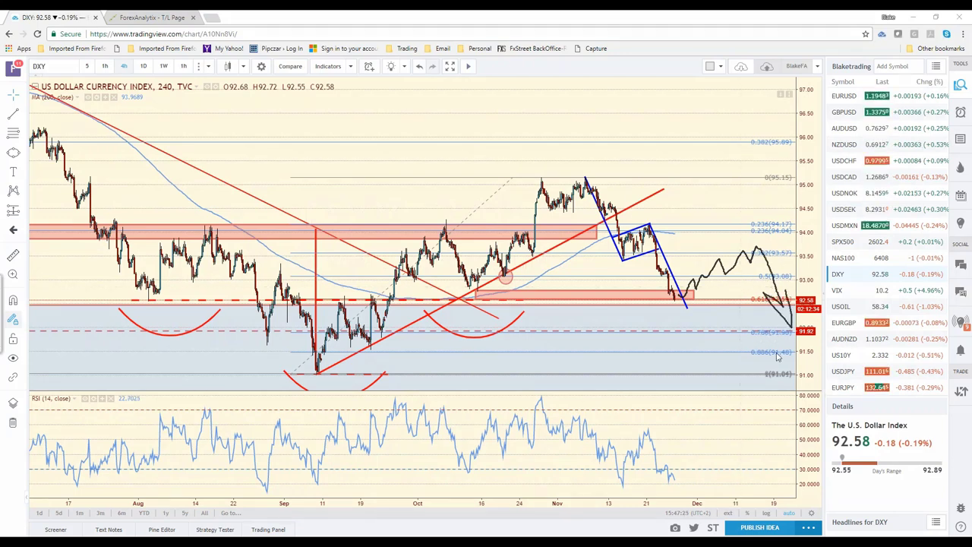
key("ctrl+z")
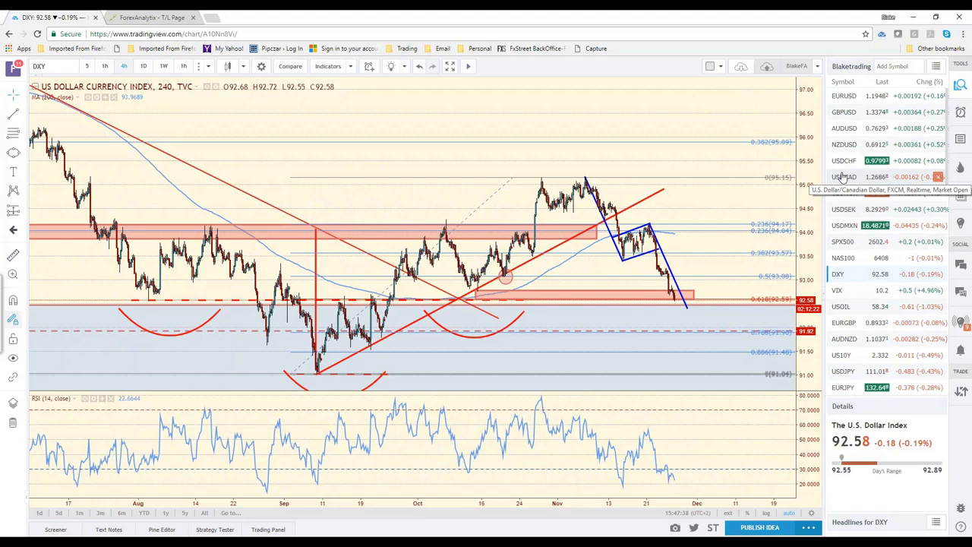
- Switch the chart to GBPUSD and adjust the zoom
left_click(851, 118)
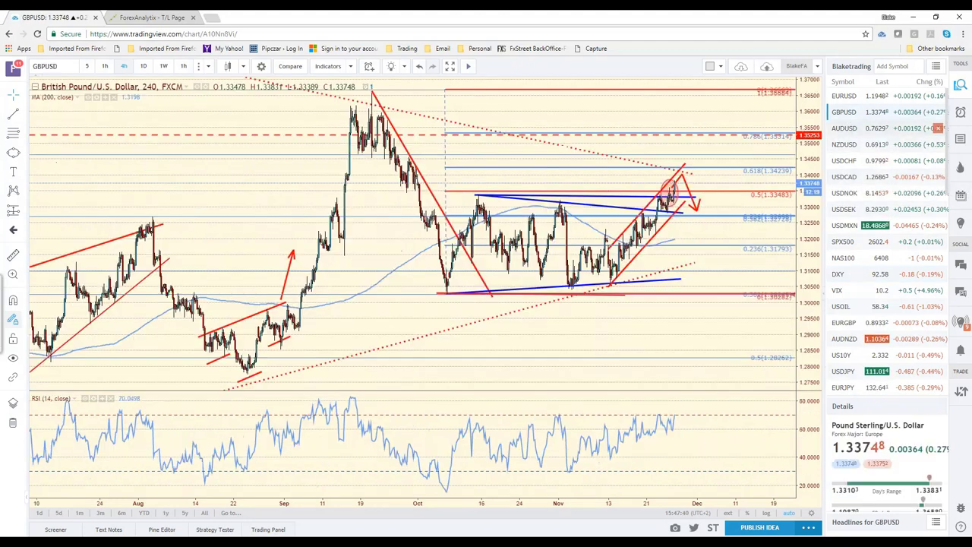
scroll(686, 343, "up", 1)
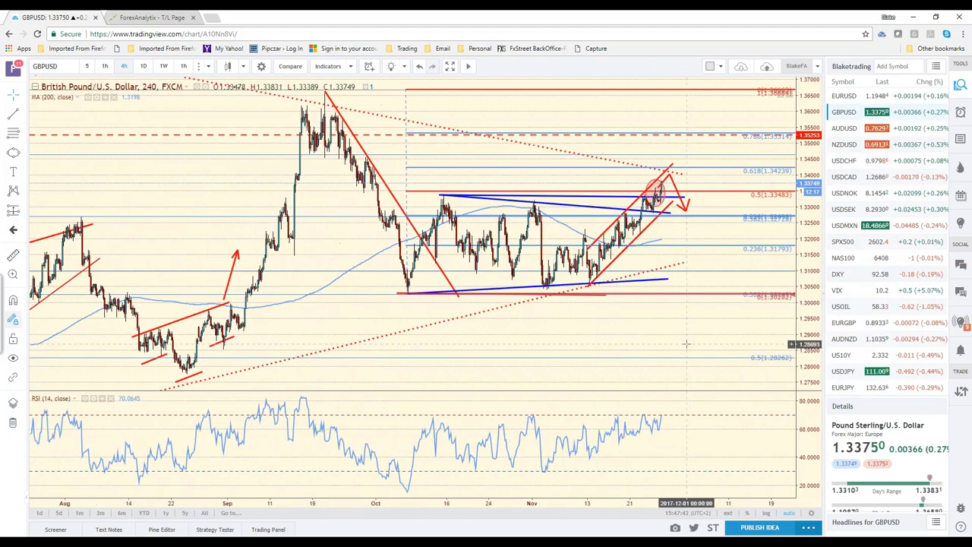
scroll(686, 343, "up", 1)
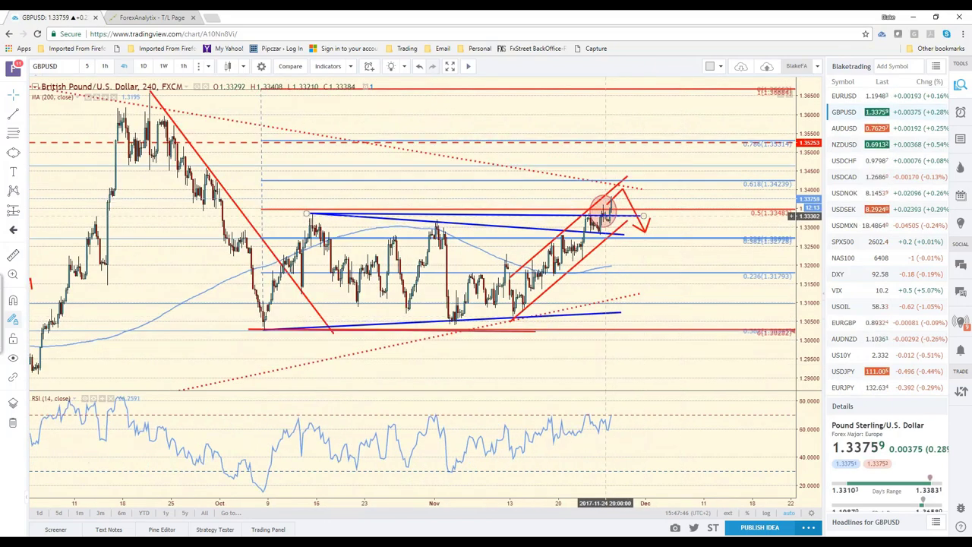
scroll(614, 223, "down", 2)
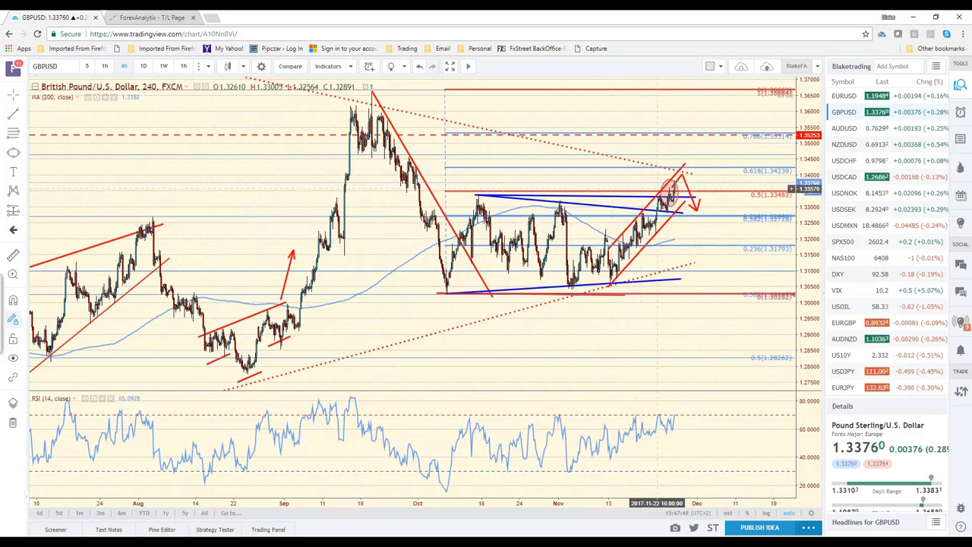
- Change GBPUSD to the 1D timeframe and zoom out to the long-term downtrend line
left_click(145, 68)
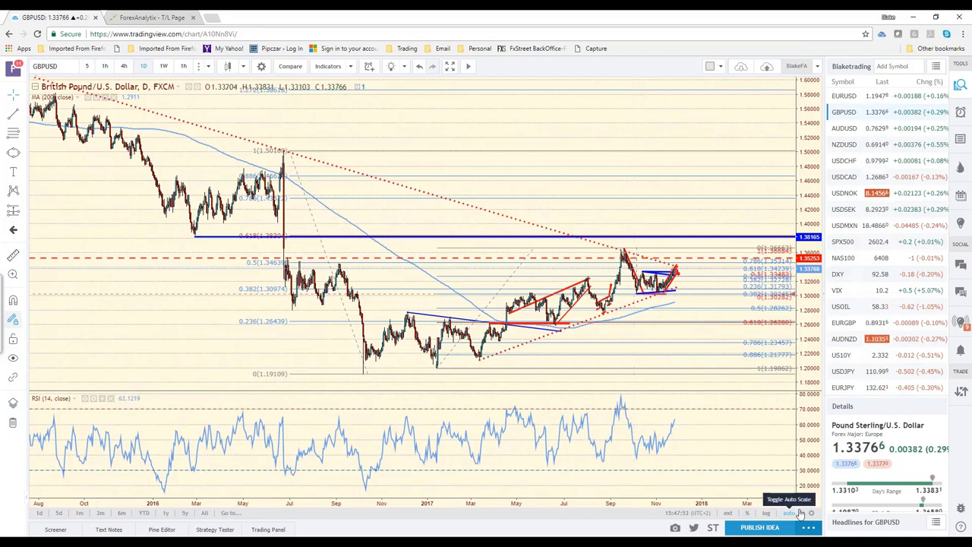
scroll(738, 435, "down", 1)
scroll(734, 439, "down", 1)
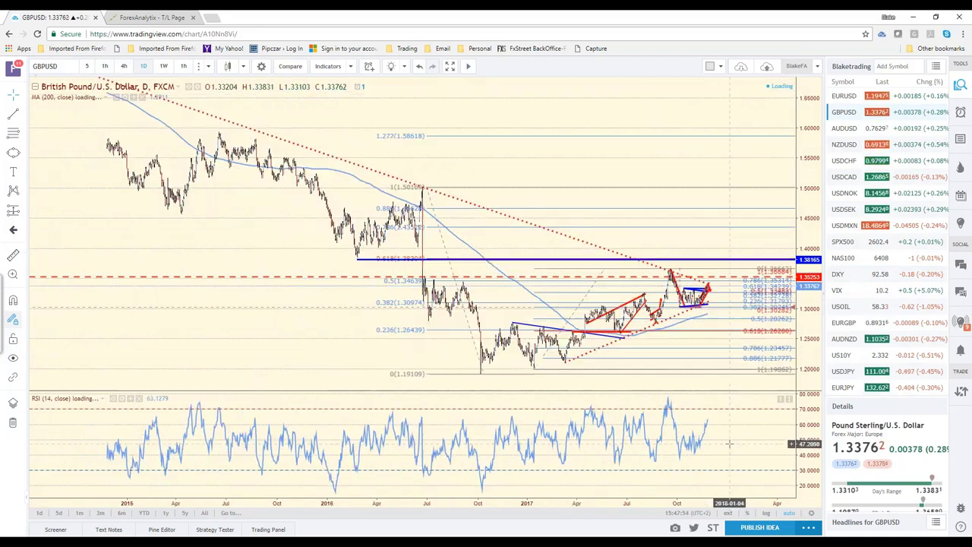
scroll(729, 444, "down", 1)
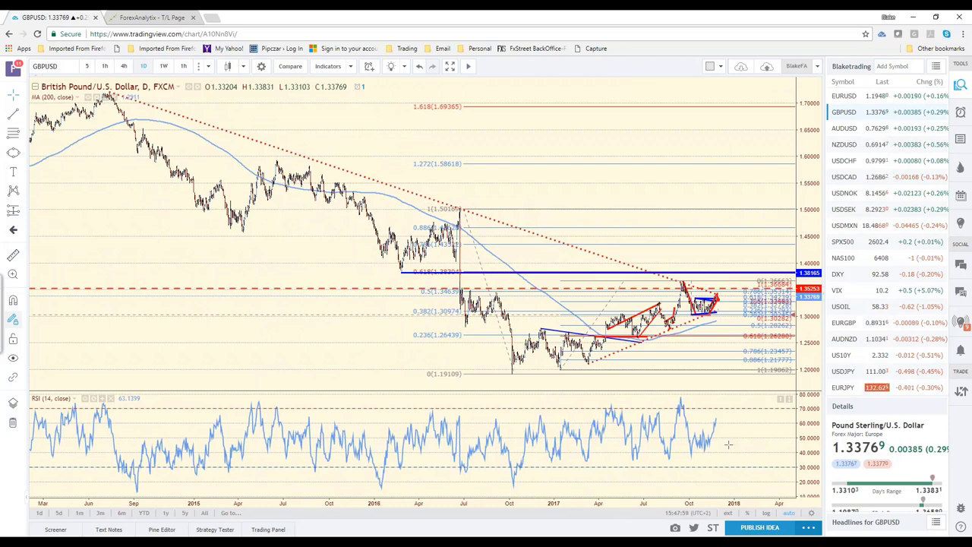
scroll(729, 445, "up", 1)
scroll(728, 444, "up", 1)
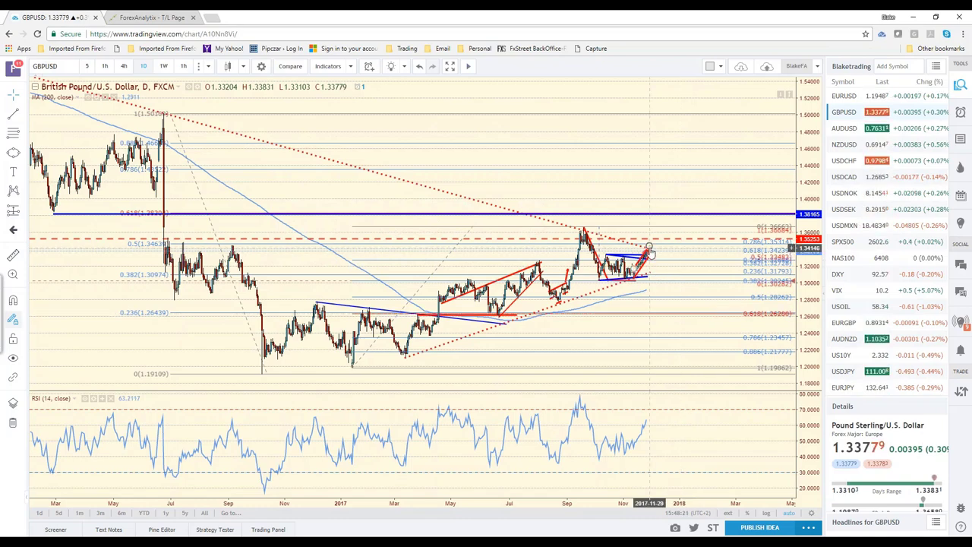
- Show ForexAnalytix's Active Tickers table with GBP/USD at 1.3375 and its 1.3425 bull/bear line
left_click(154, 18)
scroll(898, 398, "down", 1)
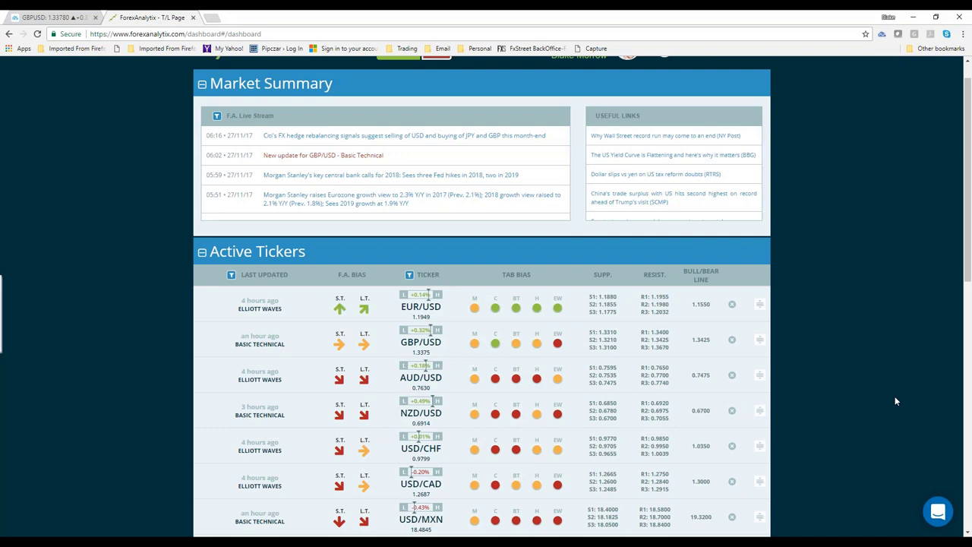
scroll(895, 400, "down", 2)
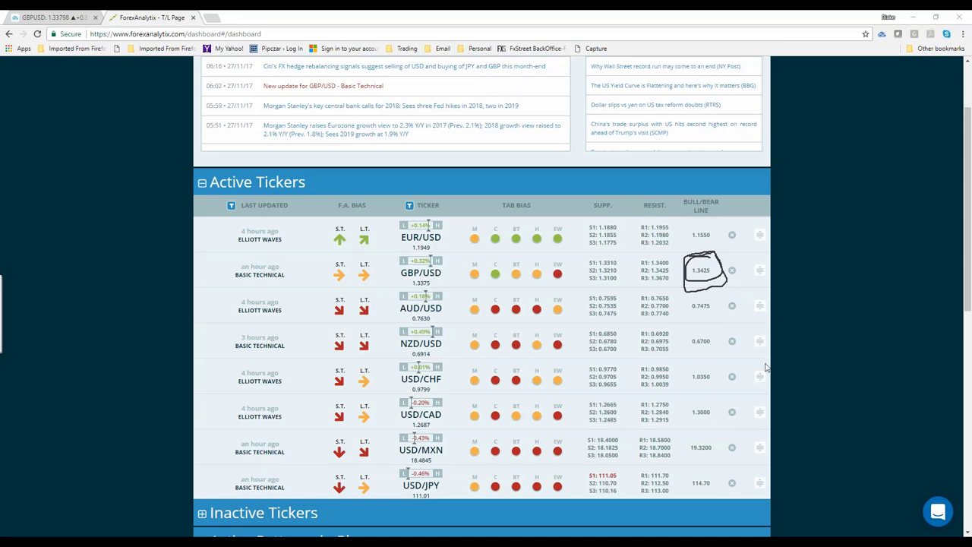
key("ctrl+2")
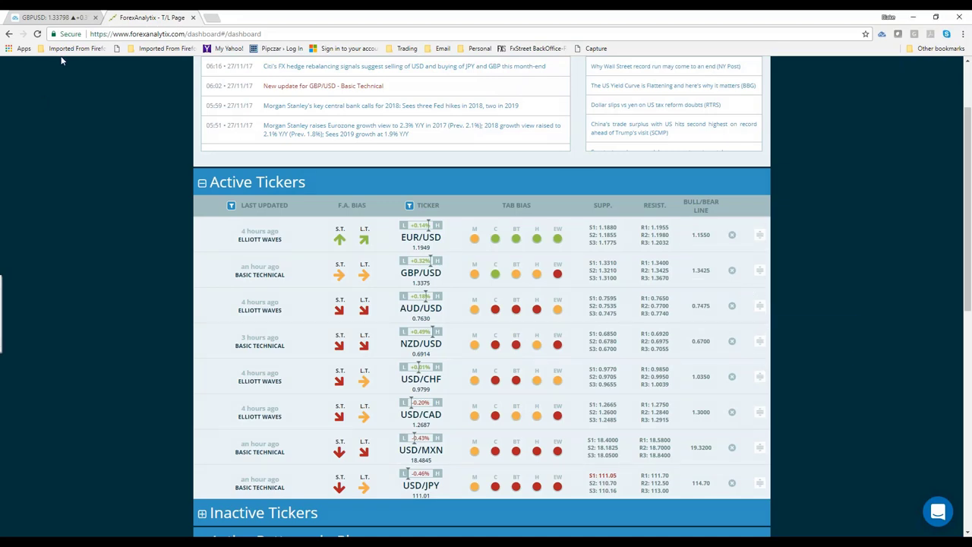
- Bring back the GBPUSD daily chart, zooming out and in to show price 1.3381 at the descending trendline
left_click(53, 18)
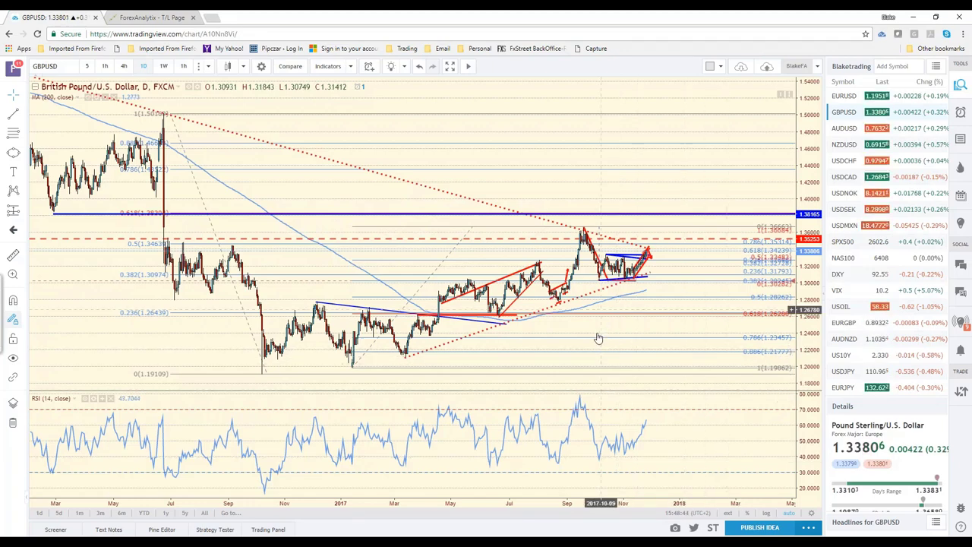
scroll(598, 338, "down", 5)
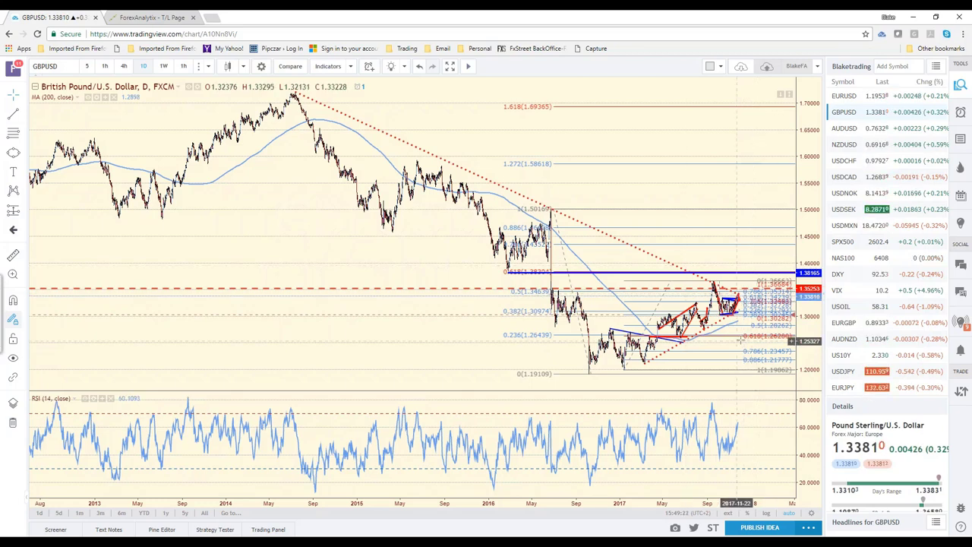
scroll(740, 340, "up", 2)
scroll(733, 342, "up", 2)
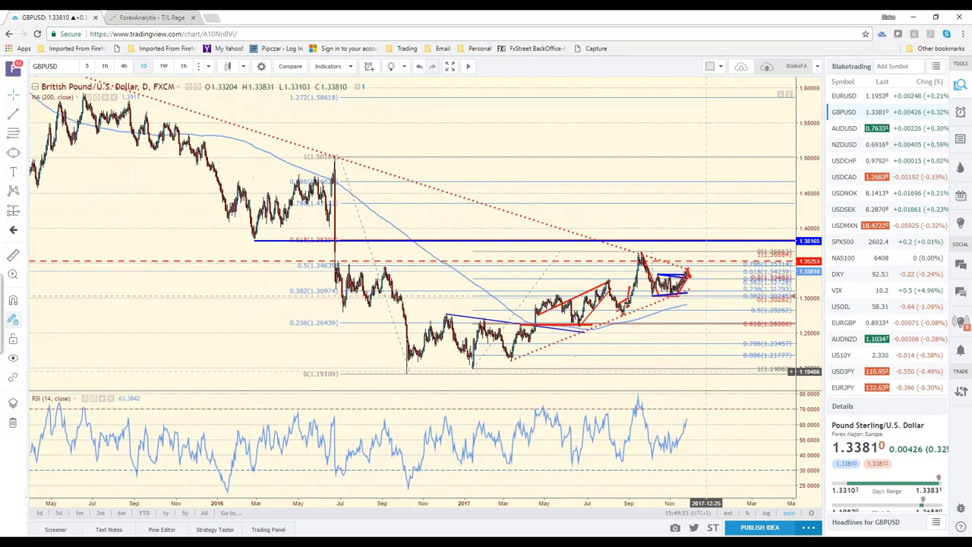
scroll(707, 273, "up", 2)
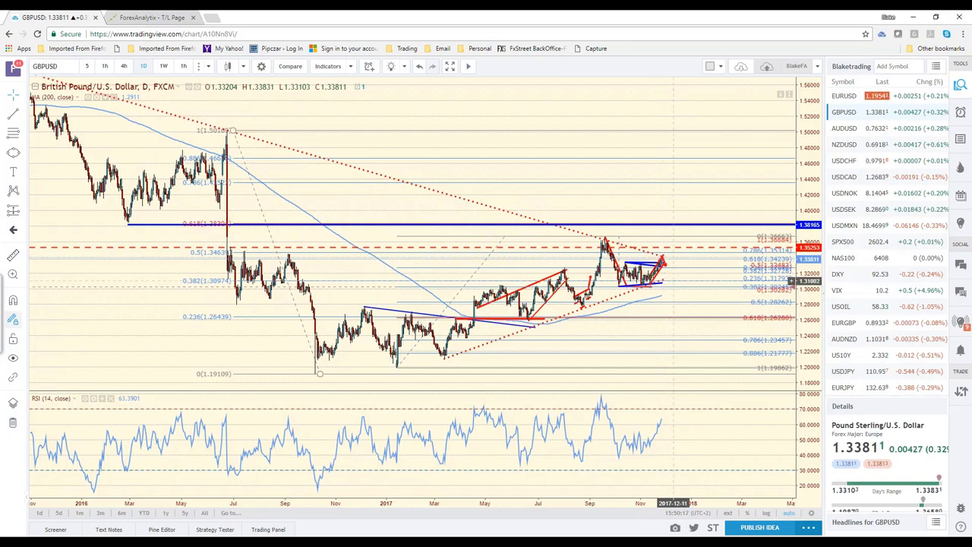
- Put GBPUSD on the 4-hour timeframe, with price 1.3380 at the rising channel top
left_click(123, 67)
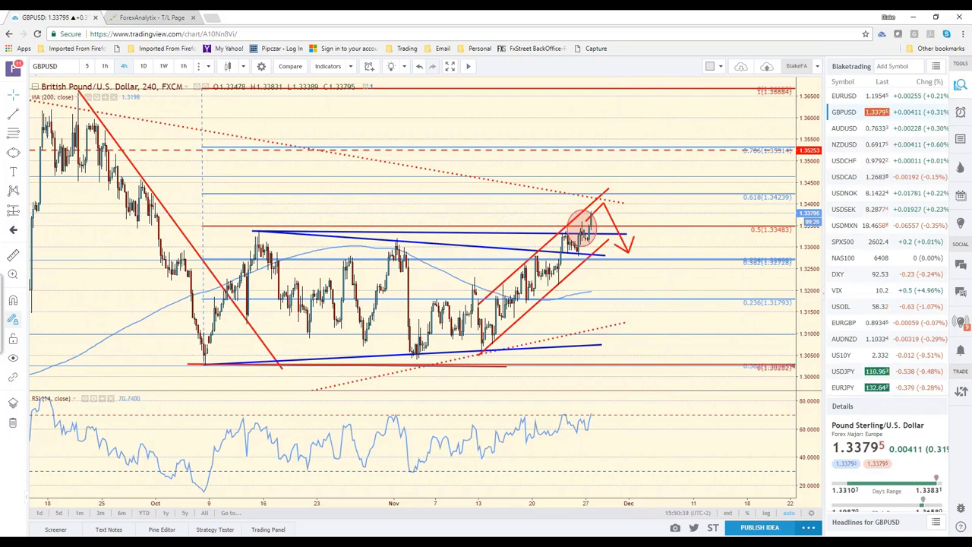
scroll(884, 311, "down", 4)
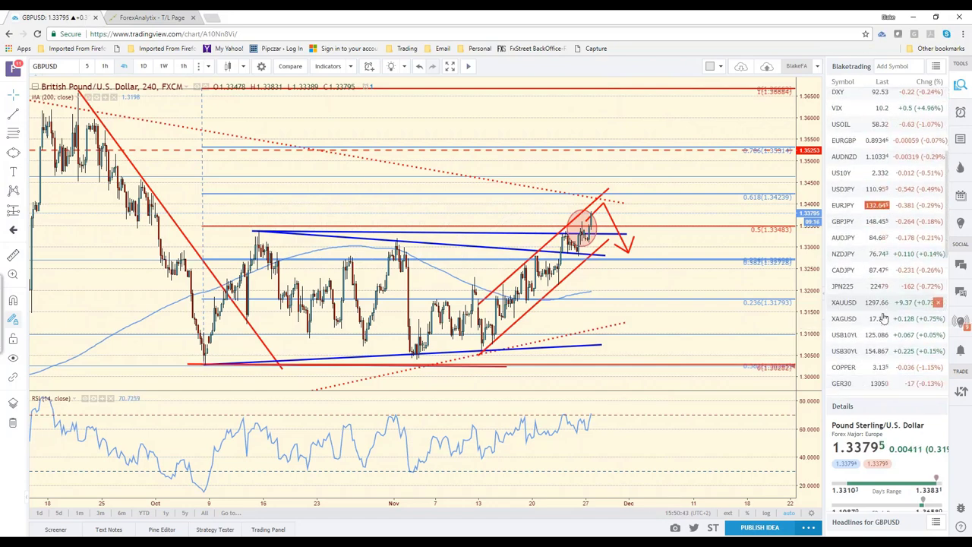
scroll(876, 363, "down", 5)
scroll(876, 364, "down", 5)
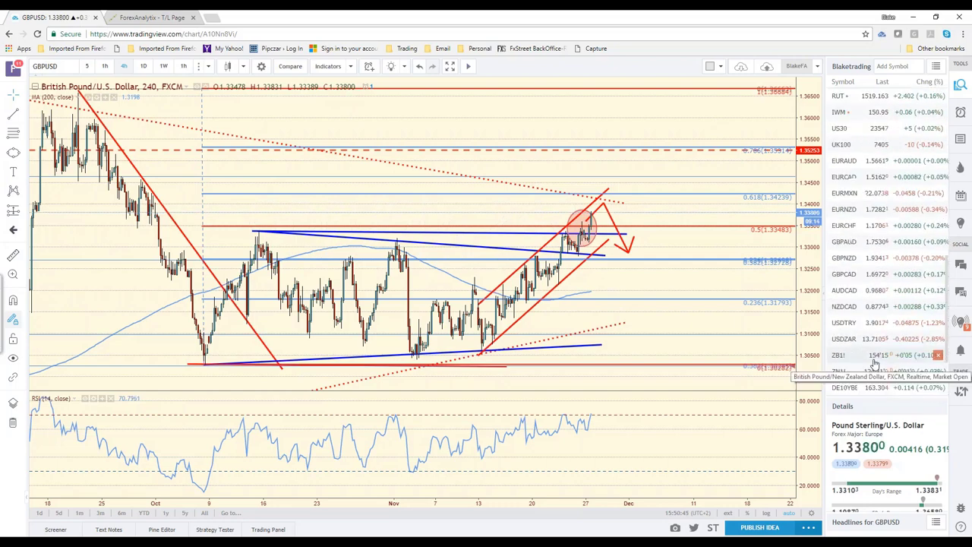
- Load the BTCUSD daily chart near 9597, framing its red channels and Fibonacci extensions to 1.618
left_click(860, 310)
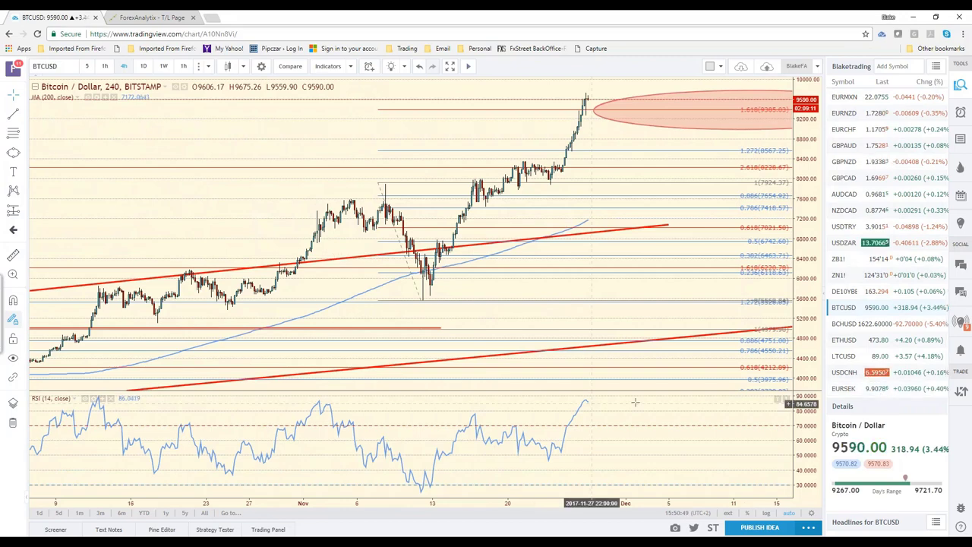
left_click(143, 66)
scroll(557, 375, "down", 3)
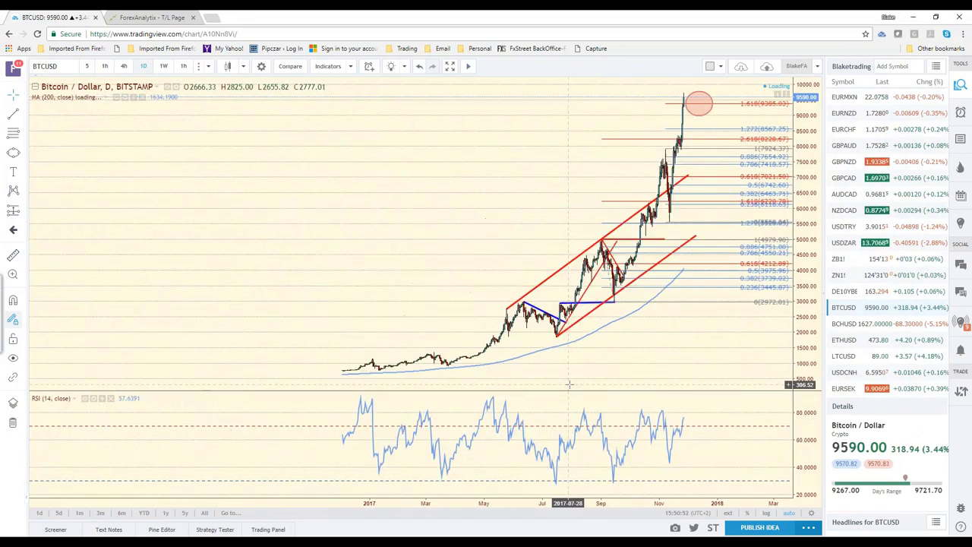
scroll(569, 385, "up", 2)
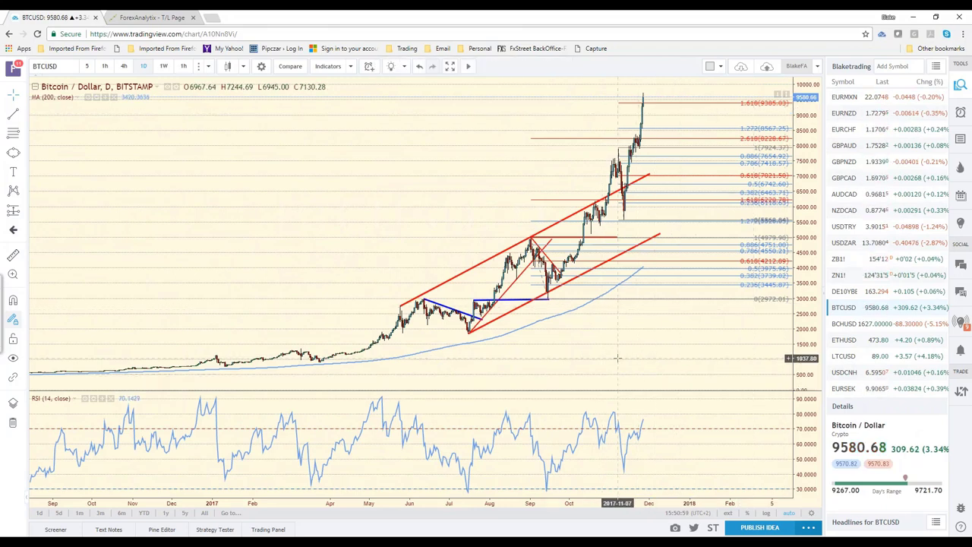
left_click_drag(635, 362, 677, 364)
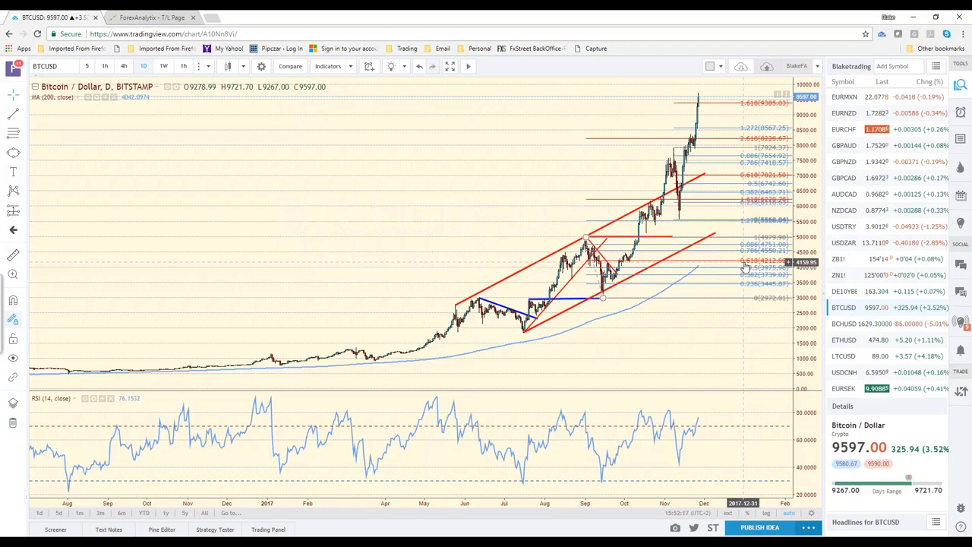
- Review the ETHUSD triangle and its red rising trendline, then move on to the LTCUSD daily chart
left_click(854, 349)
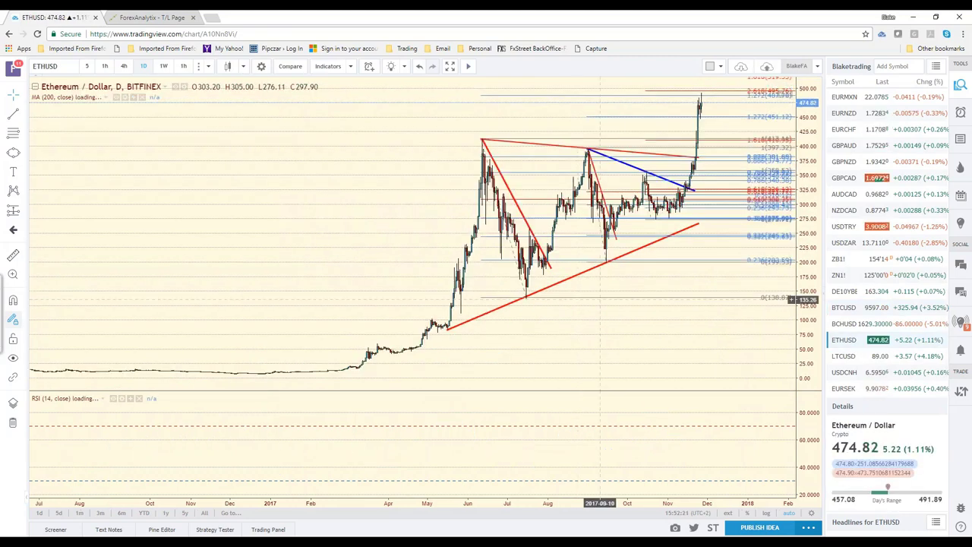
scroll(593, 171, "up", 1)
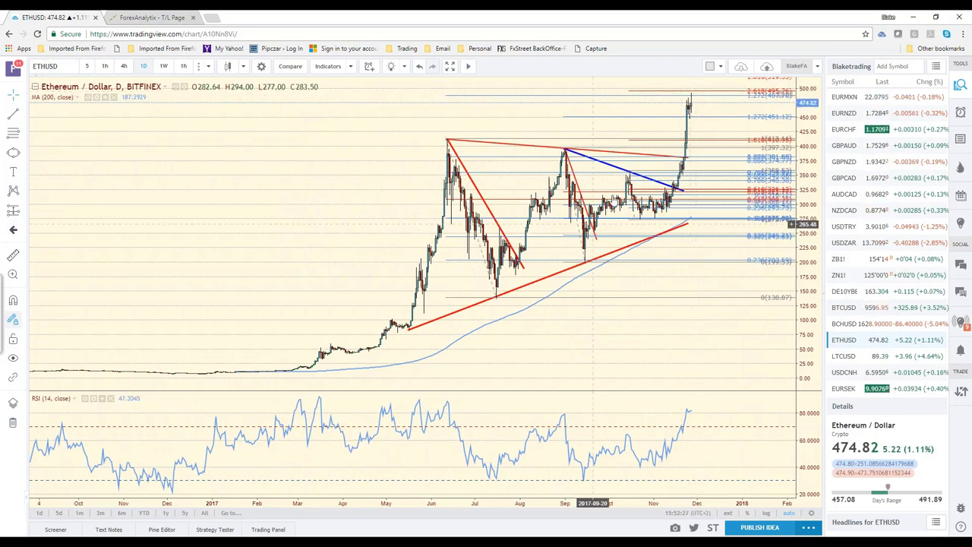
left_click(564, 147)
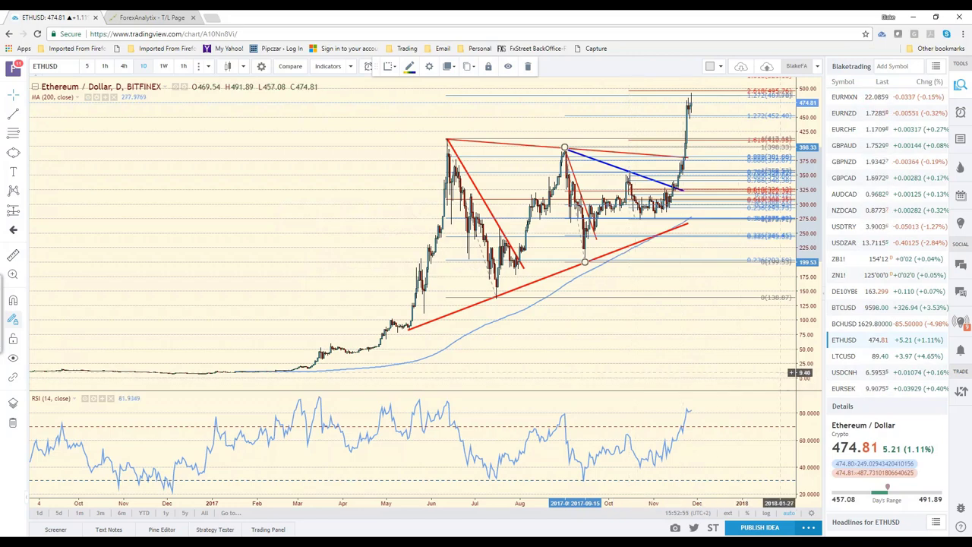
left_click(845, 356)
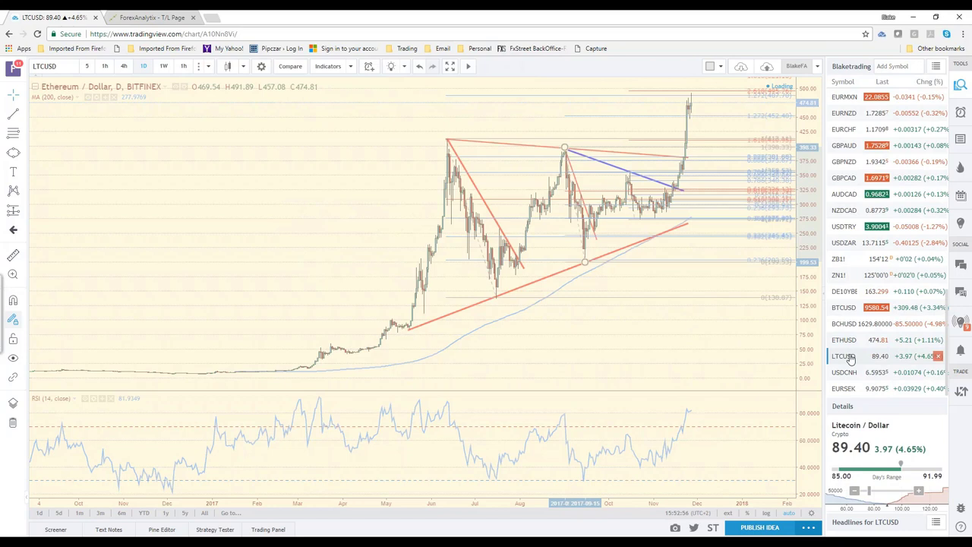
- Revisit BTCUSD briefly, then load the EURUSD daily chart near 1.1958 from the watchlist top
left_click(843, 310)
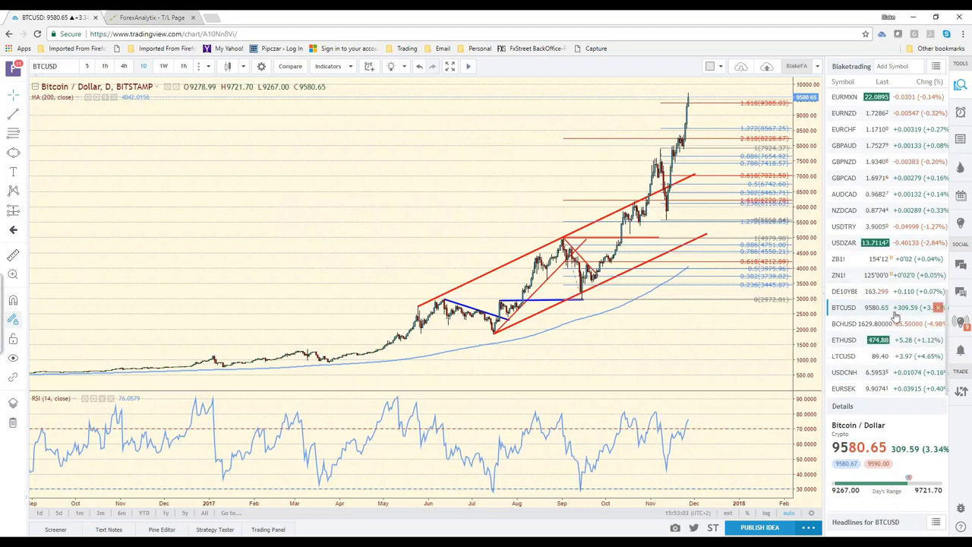
scroll(897, 319, "up", 5)
scroll(897, 312, "up", 8)
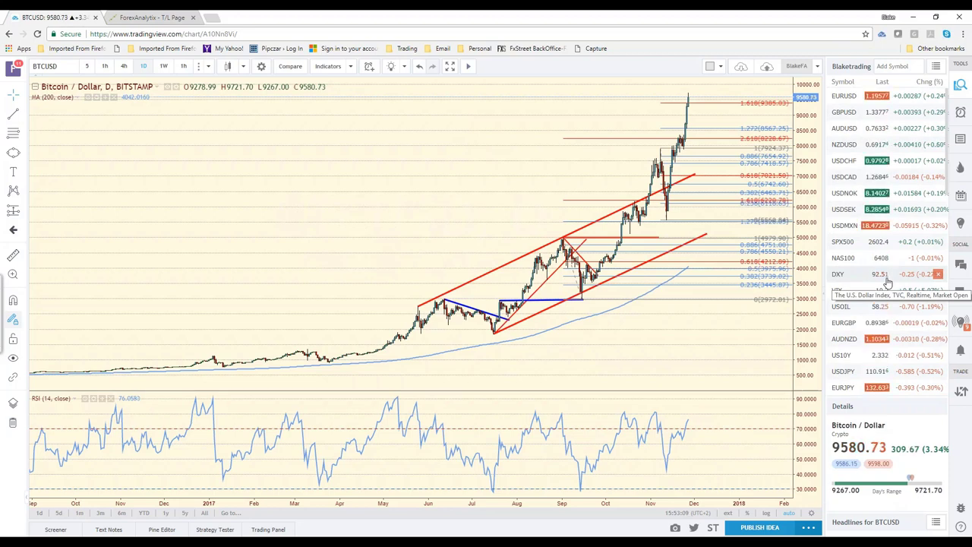
left_click(841, 101)
left_click(842, 97)
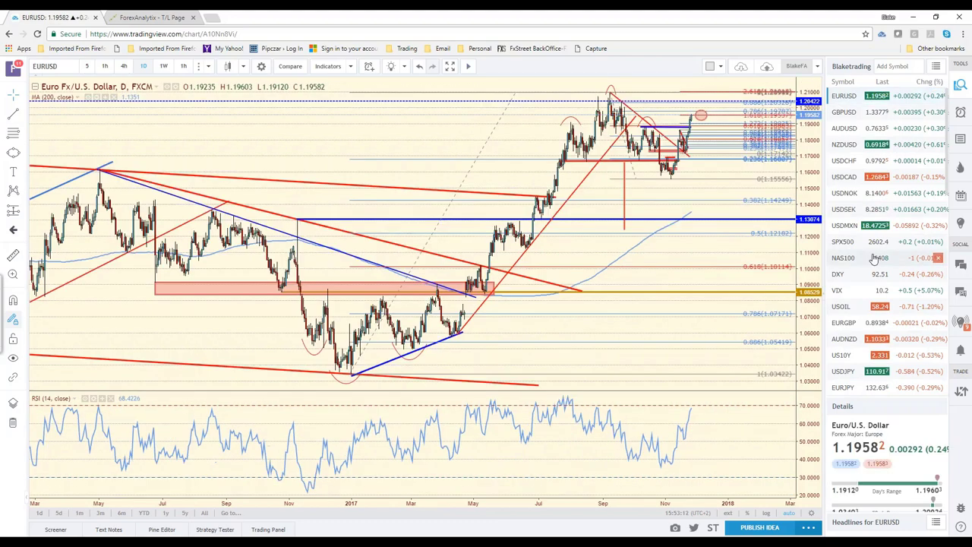
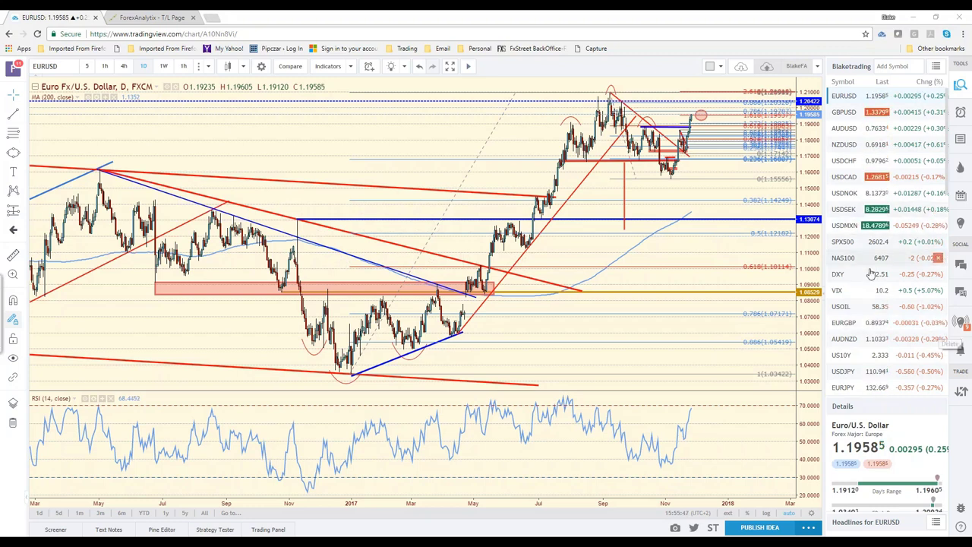
- Load the daily BTCUSD chart from further down the watchlist
scroll(867, 323, "down", 2)
scroll(867, 335, "down", 5)
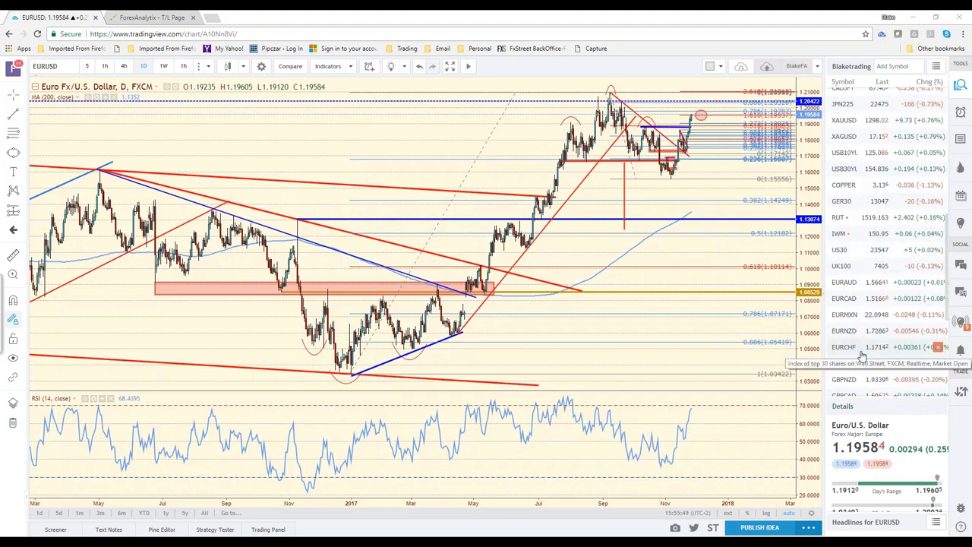
scroll(863, 357, "down", 3)
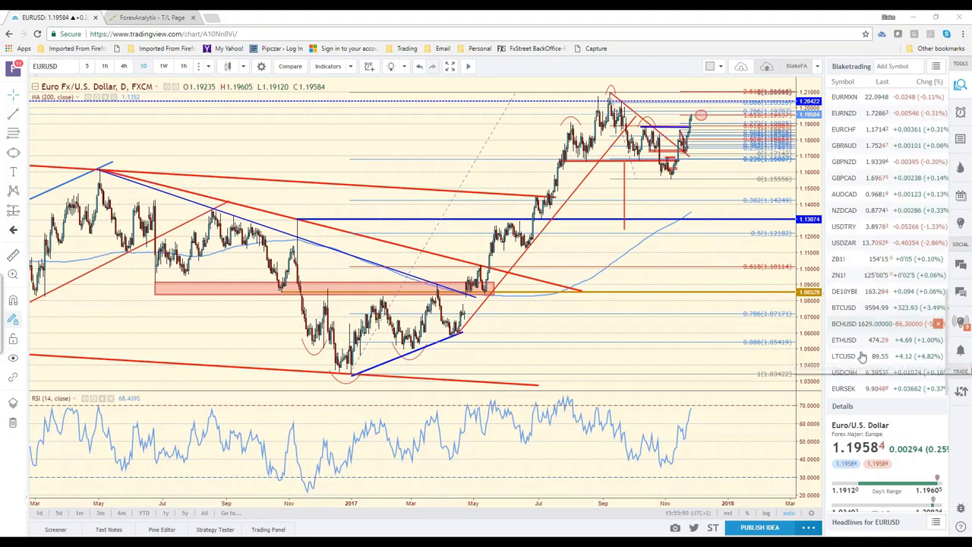
left_click(858, 310)
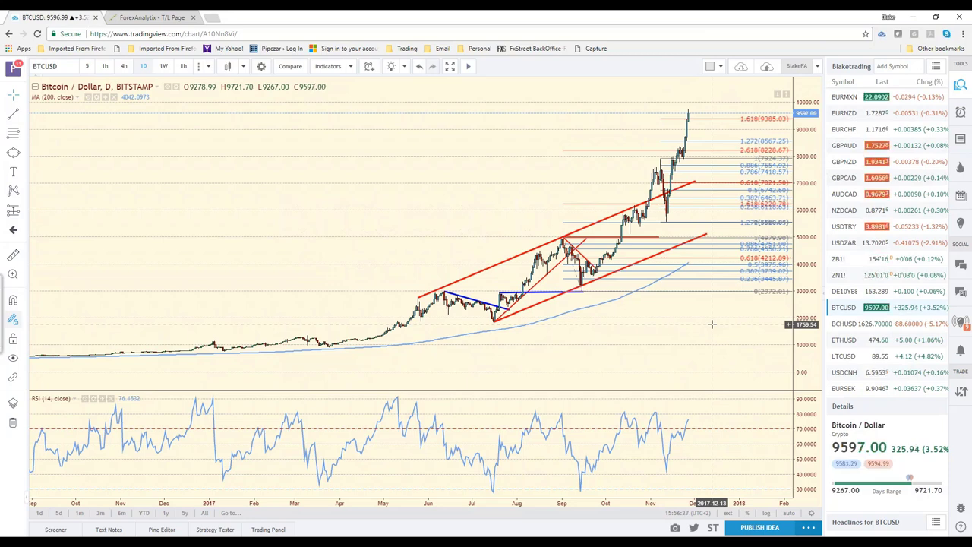
- Stretch the BTCUSD price axis vertically so the 2017 rally fills more height
mouse_move(803, 320)
left_mouse_down()
mouse_move(806, 304)
mouse_move(799, 313)
left_mouse_up()
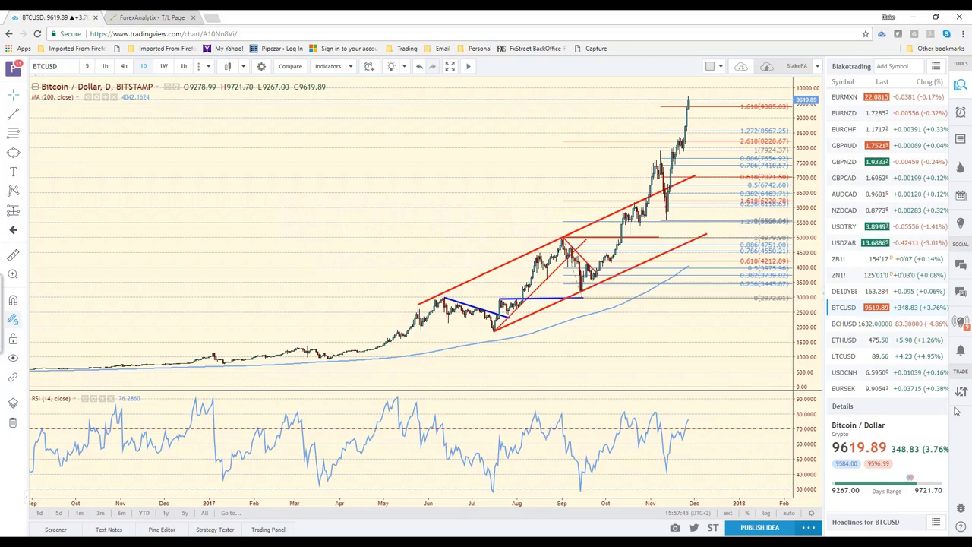
- Show GBPNZD zoomed in on Dec 2016 to early 2018, then load GBPAUD
left_click(845, 162)
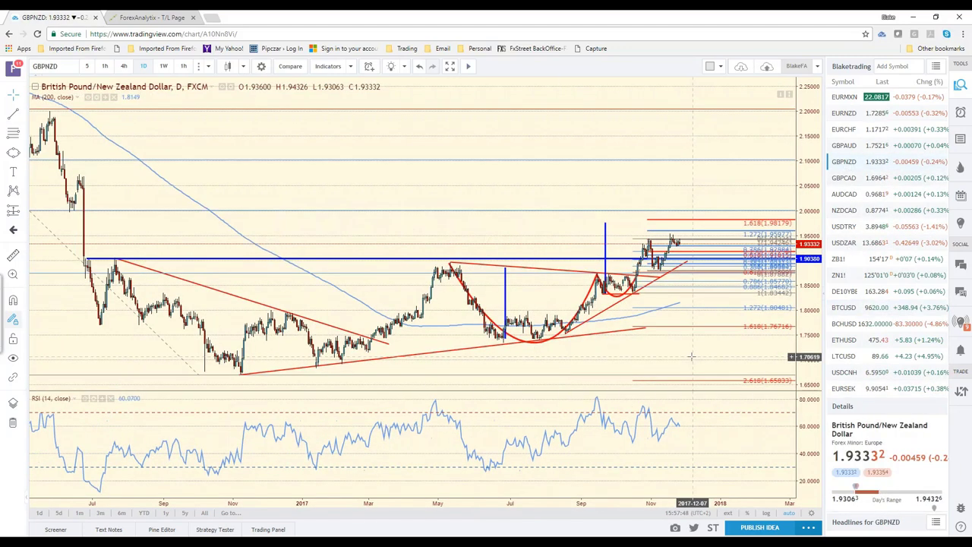
scroll(691, 356, "up", 2)
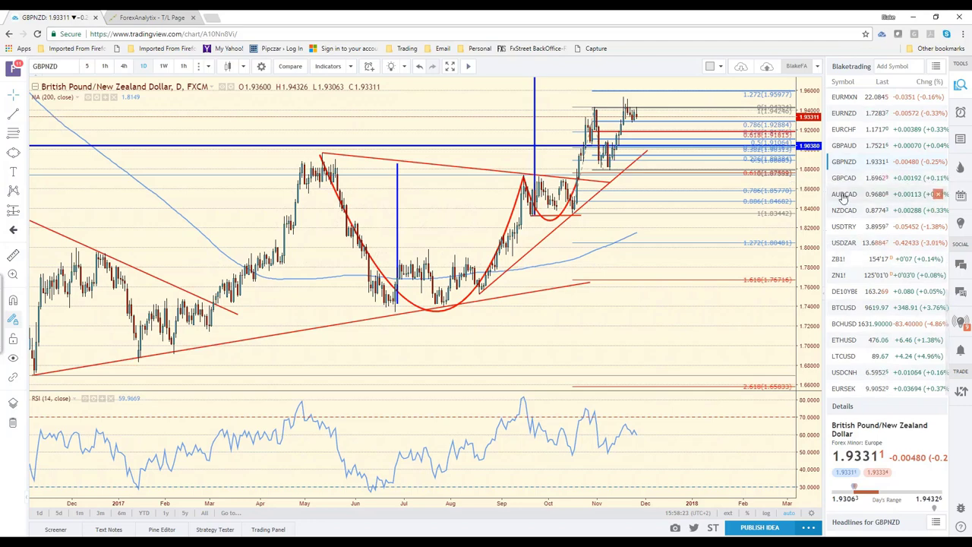
left_click(847, 146)
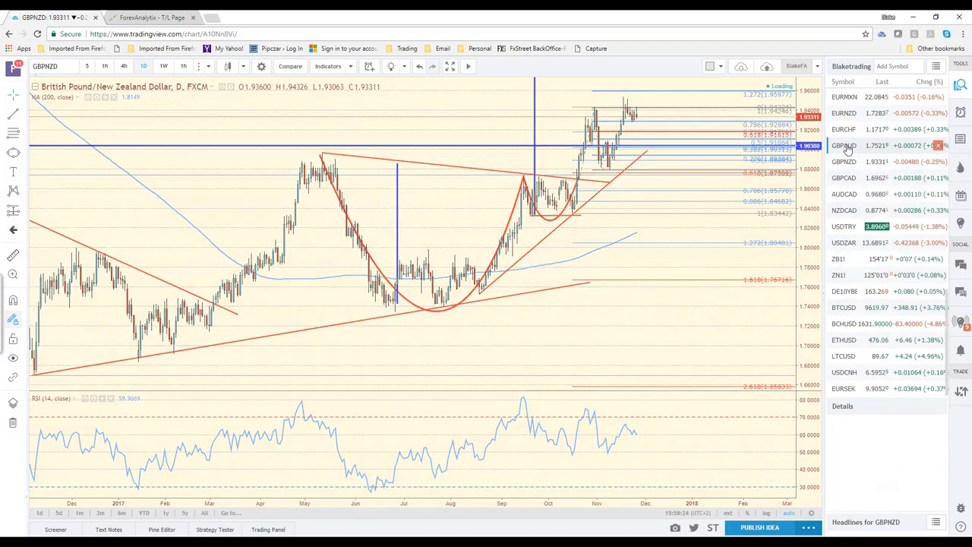
- Zoom out on GBPAUD and draw a blue horizontal line along the May 2017 high near 1.77
scroll(566, 252, "down", 3)
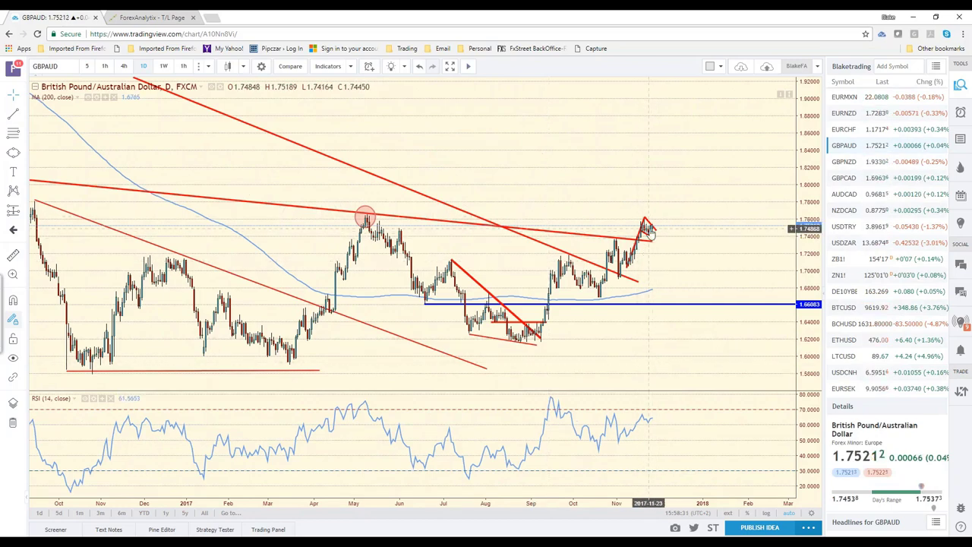
scroll(648, 300, "down", 2)
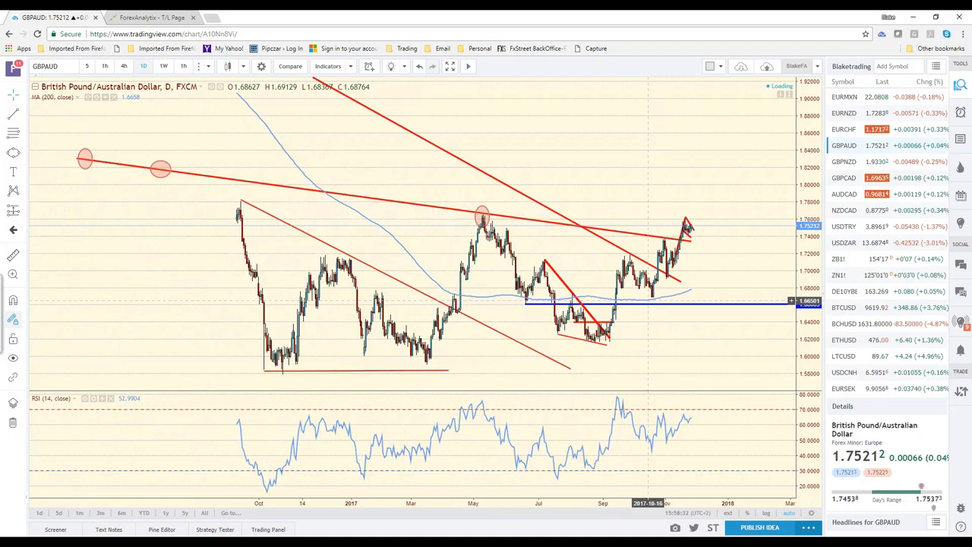
scroll(648, 301, "down", 1)
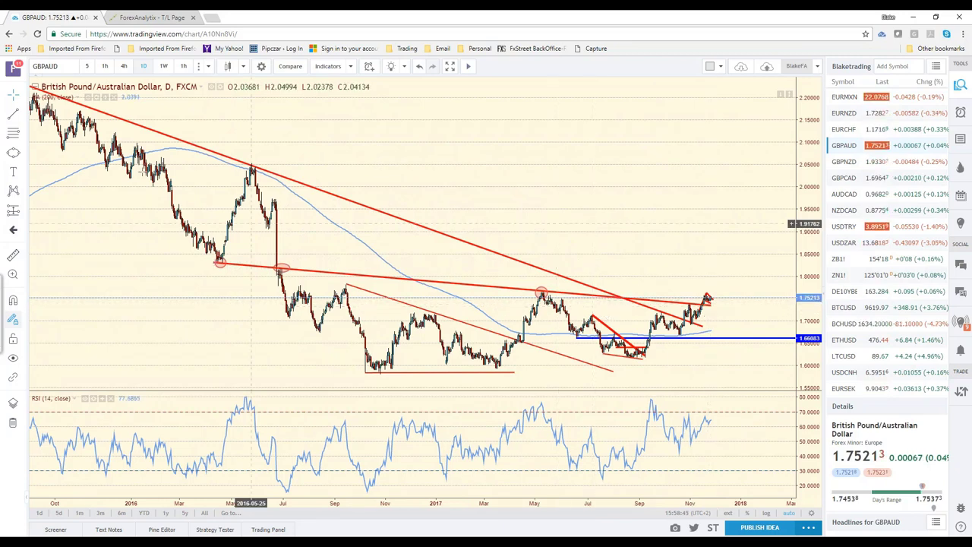
left_click(701, 308)
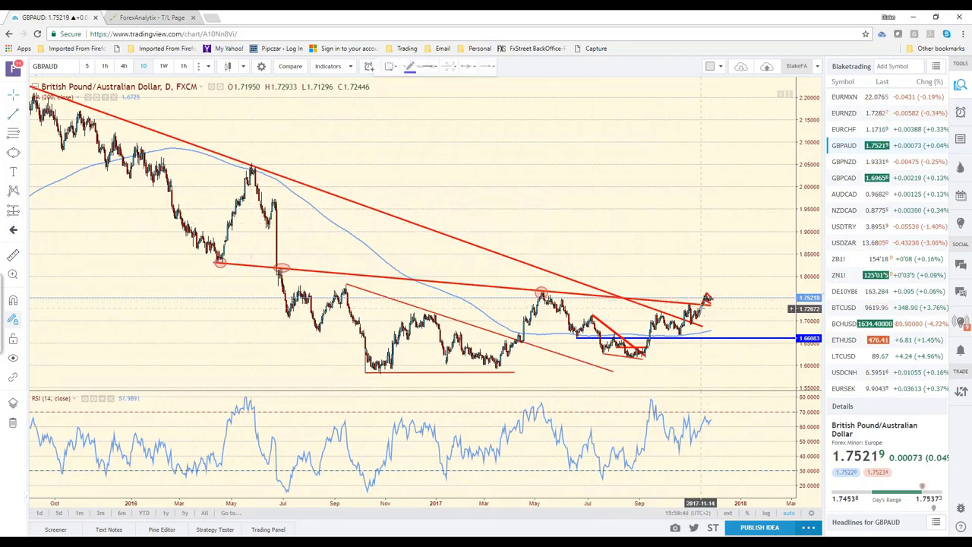
left_click(516, 290)
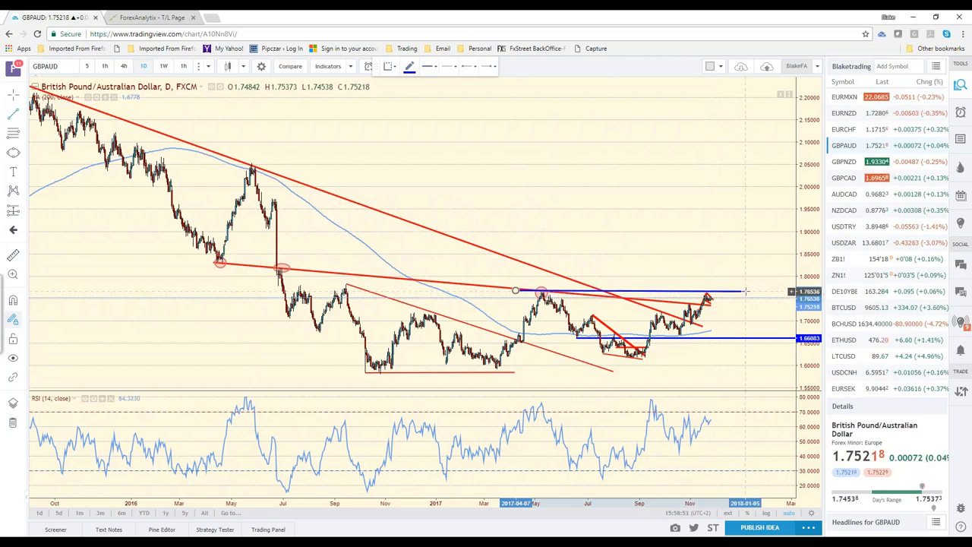
left_click(745, 291)
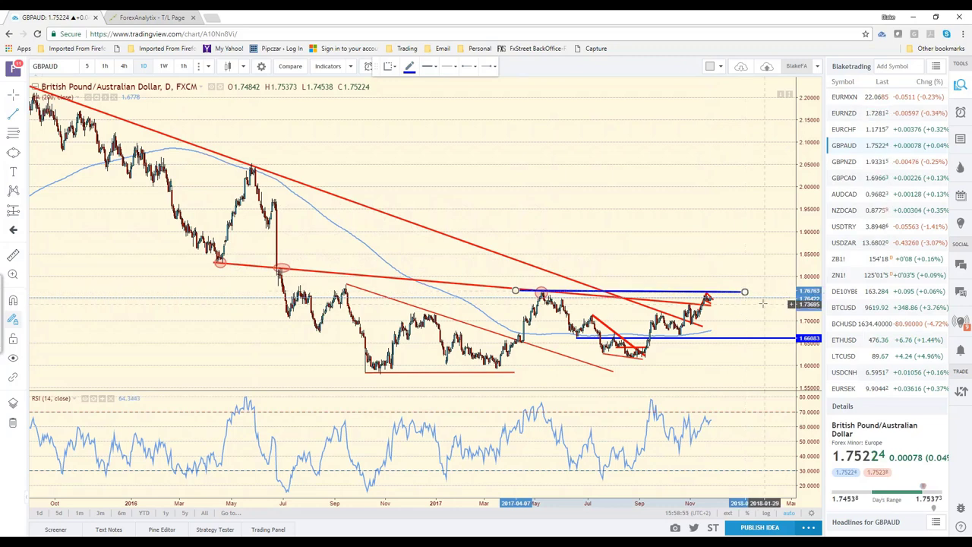
left_click(760, 306)
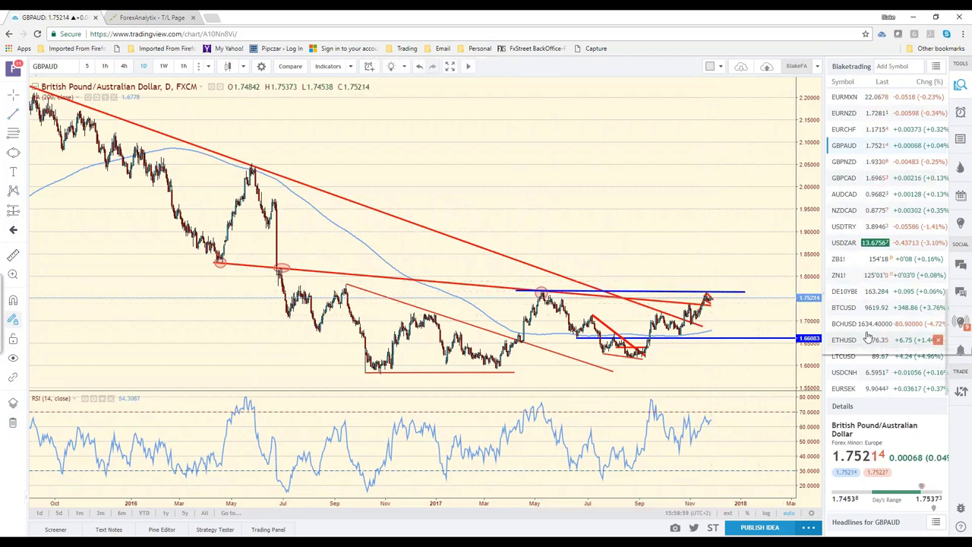
scroll(854, 293, "up", 4)
scroll(857, 288, "up", 8)
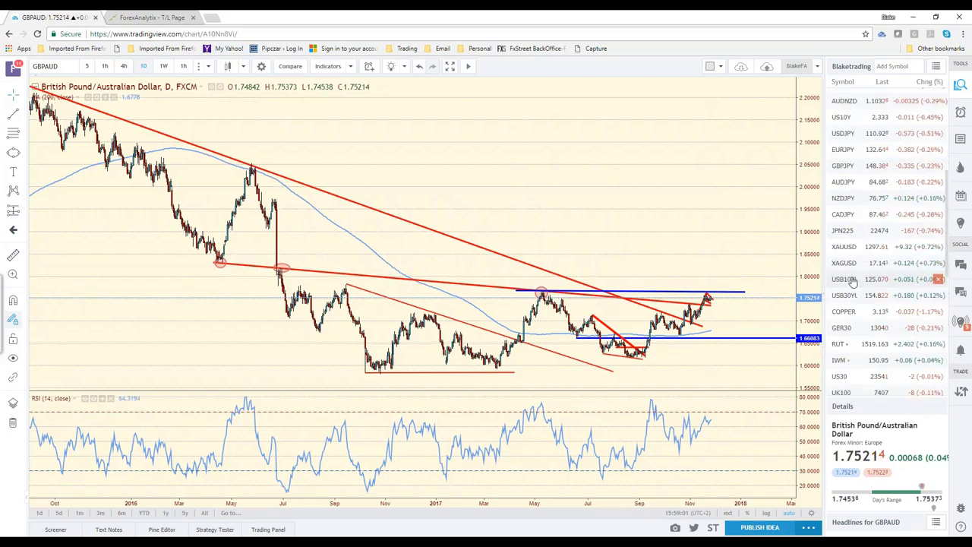
left_click(860, 207)
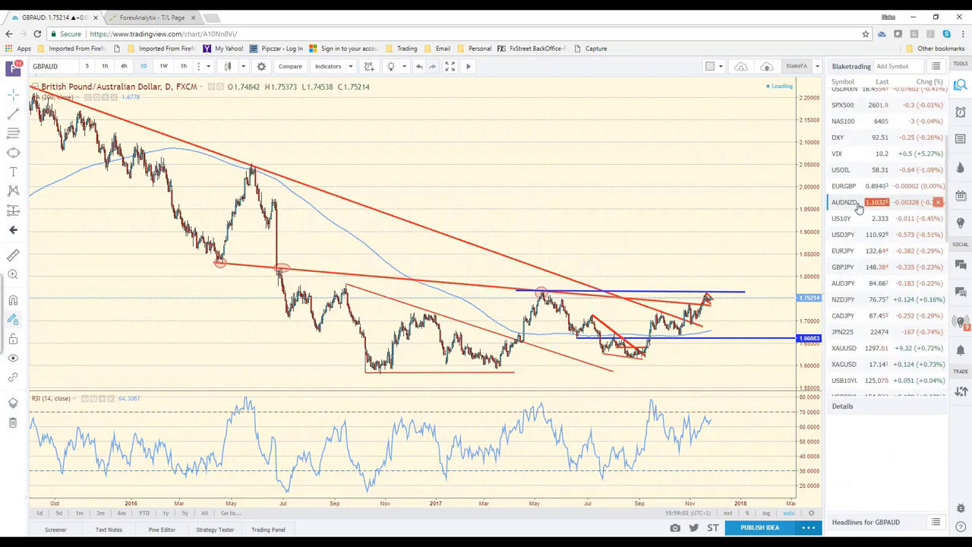
scroll(809, 351, "up", 3)
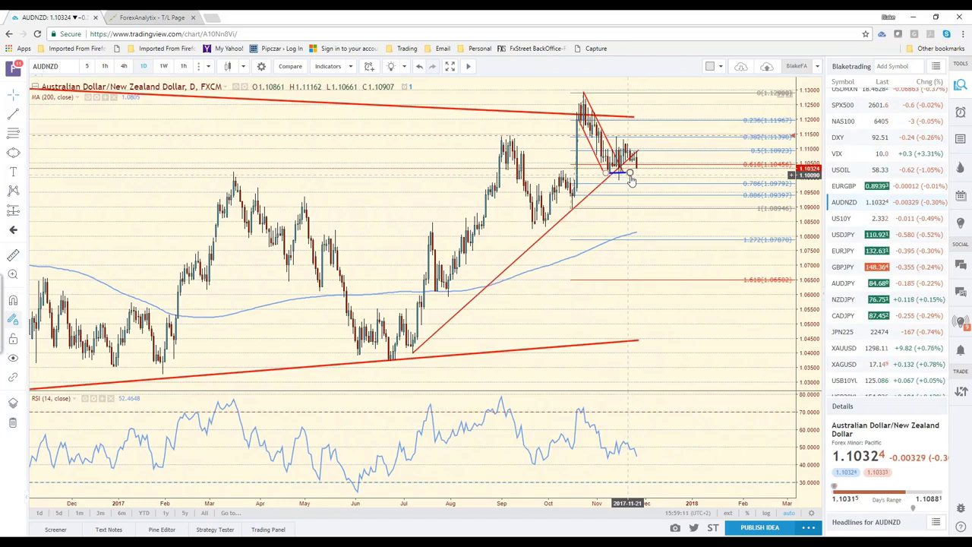
scroll(627, 272, "down", 2)
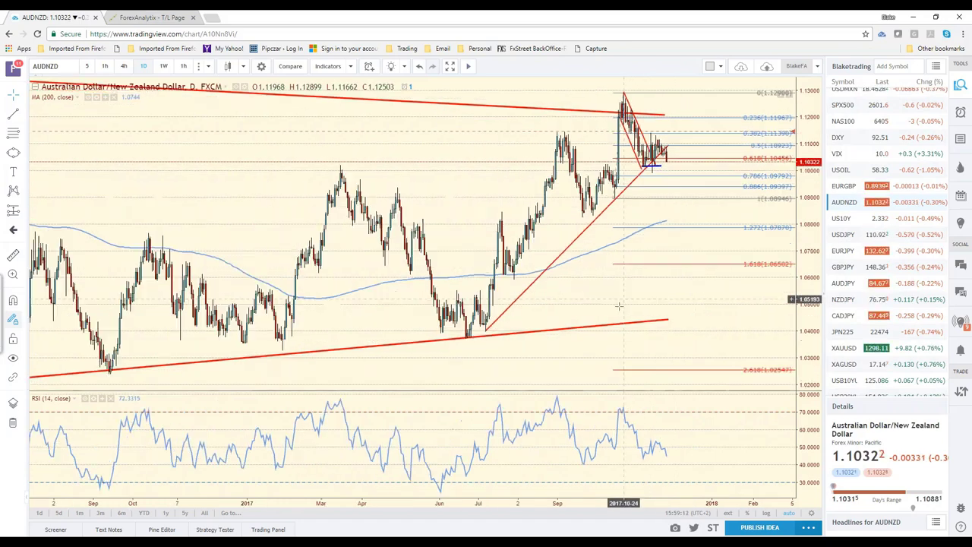
scroll(619, 306, "down", 3)
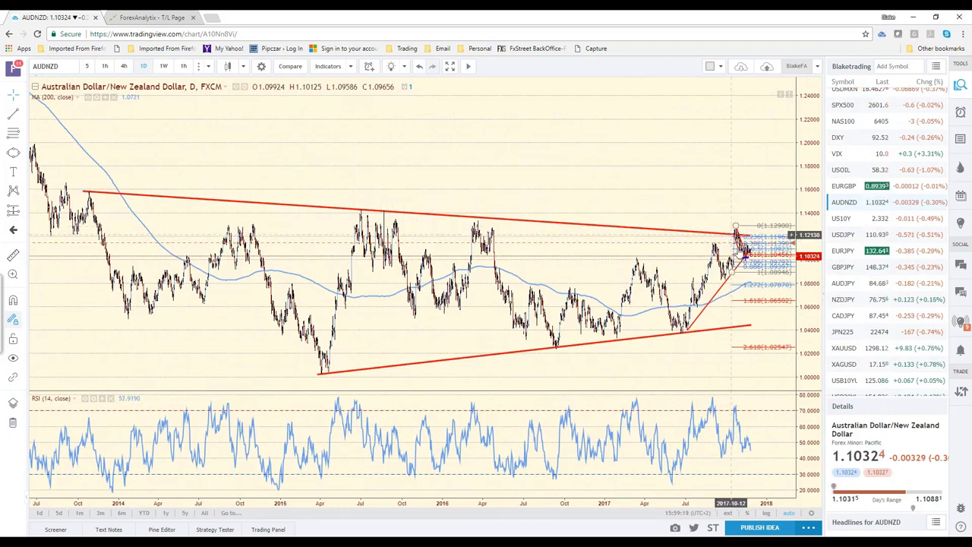
scroll(729, 294, "up", 3)
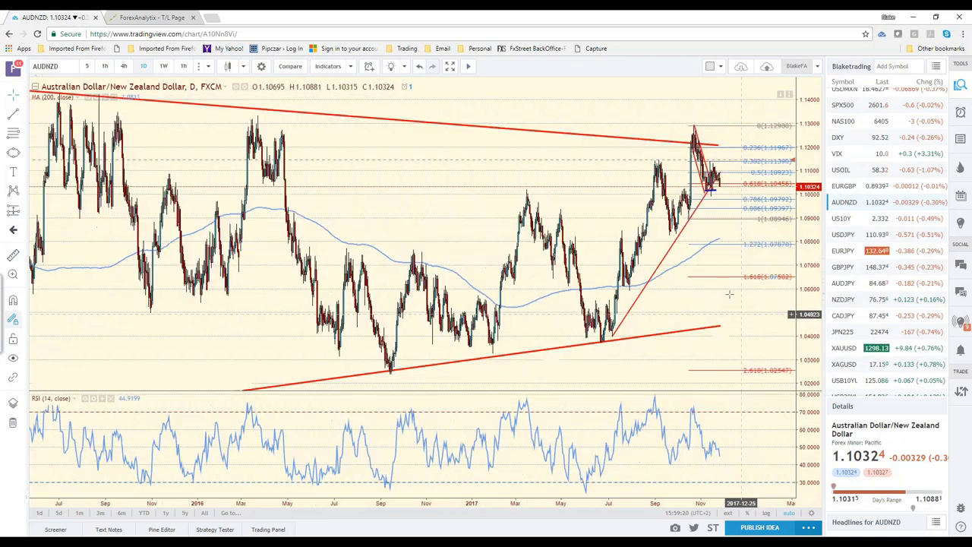
scroll(729, 294, "up", 2)
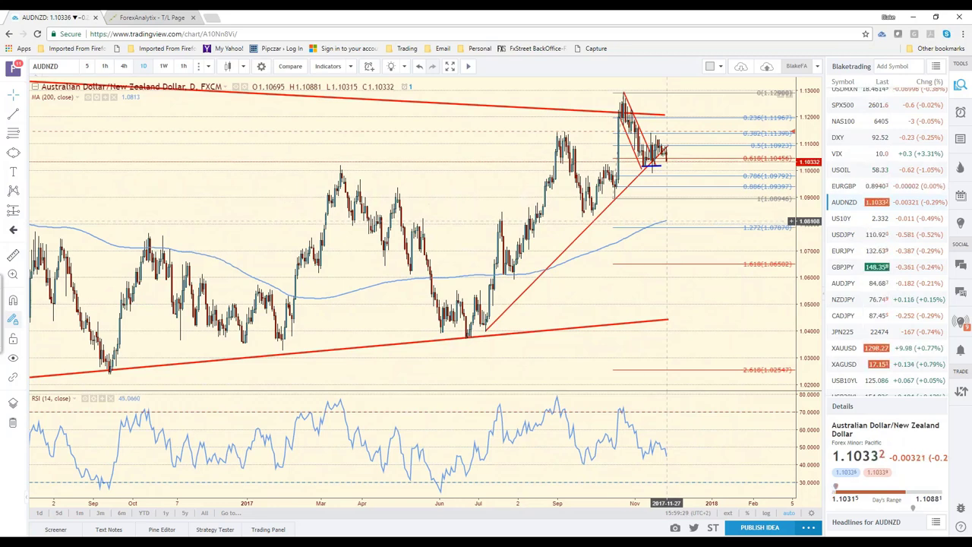
scroll(642, 254, "down", 1)
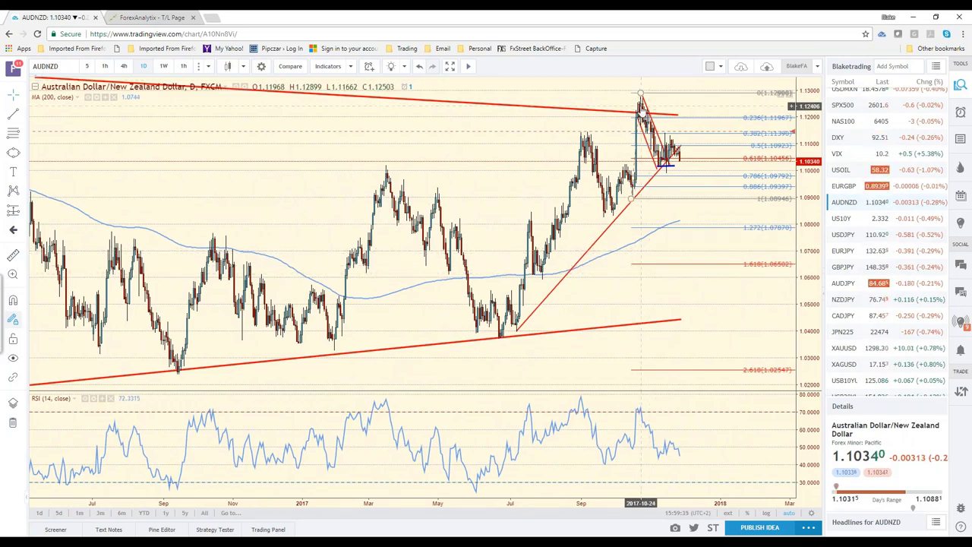
left_click(639, 105)
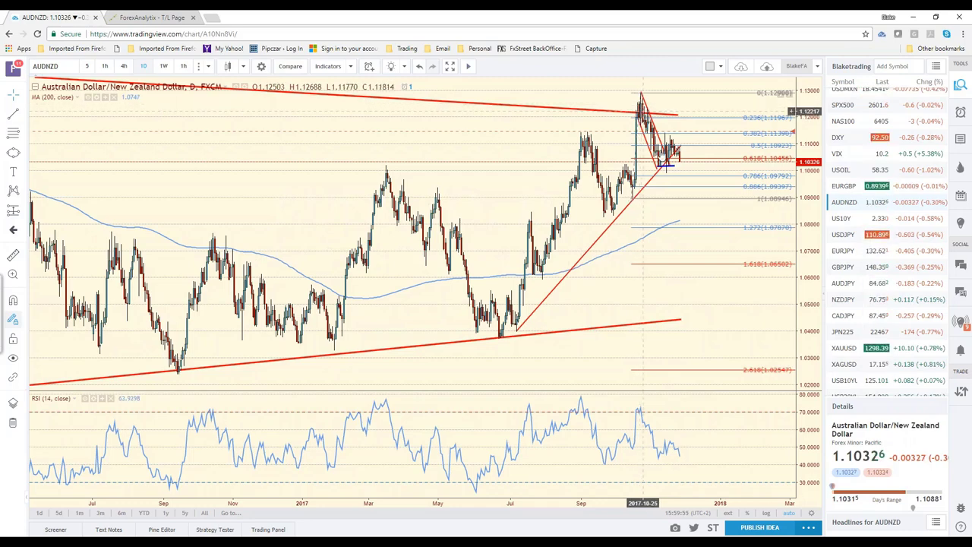
scroll(679, 247, "down", 3)
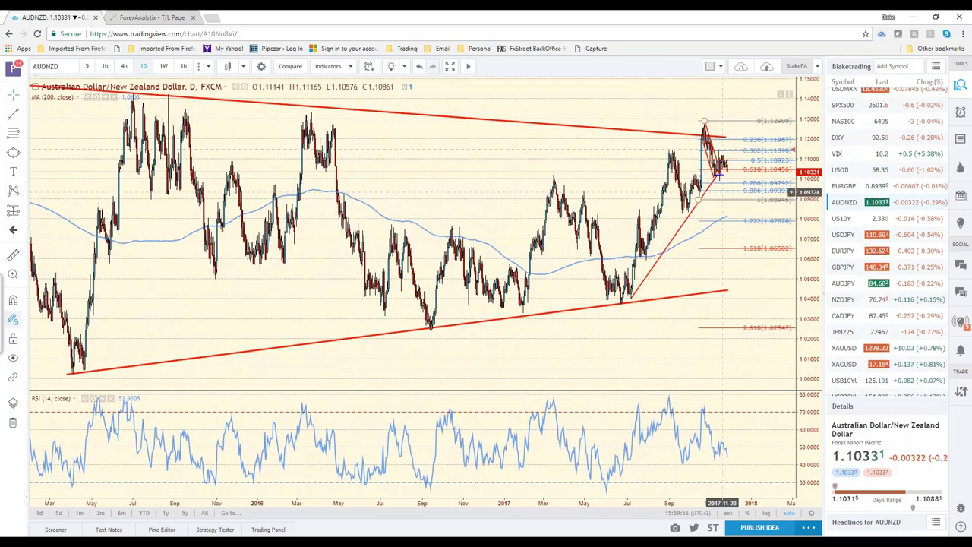
- Select and adjust the short blue line near the latest AUDNZD bars
left_click(729, 177)
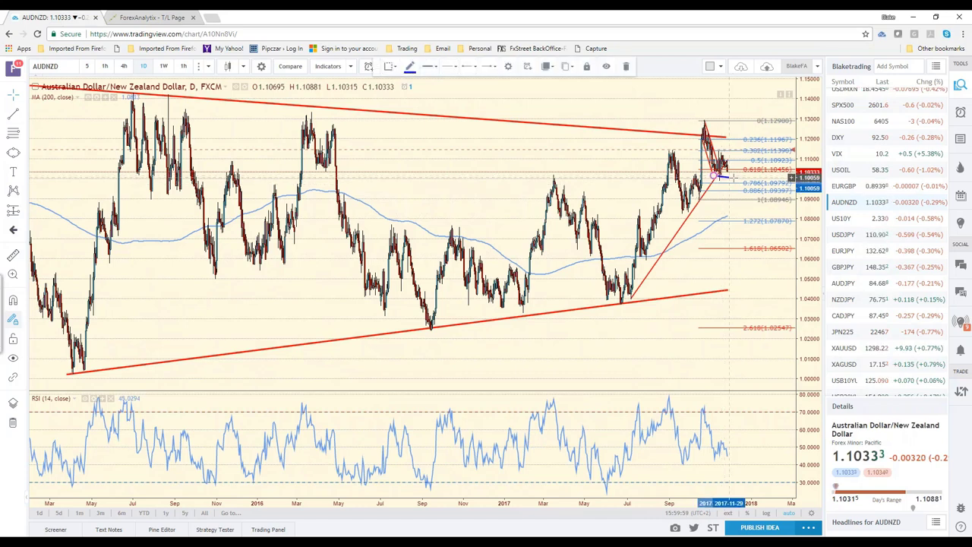
left_click(735, 176)
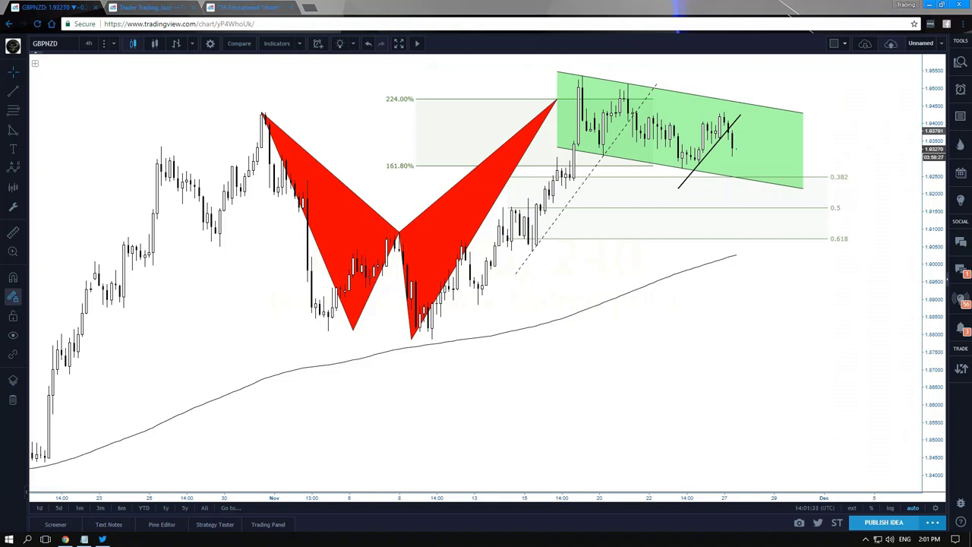
left_click(714, 211)
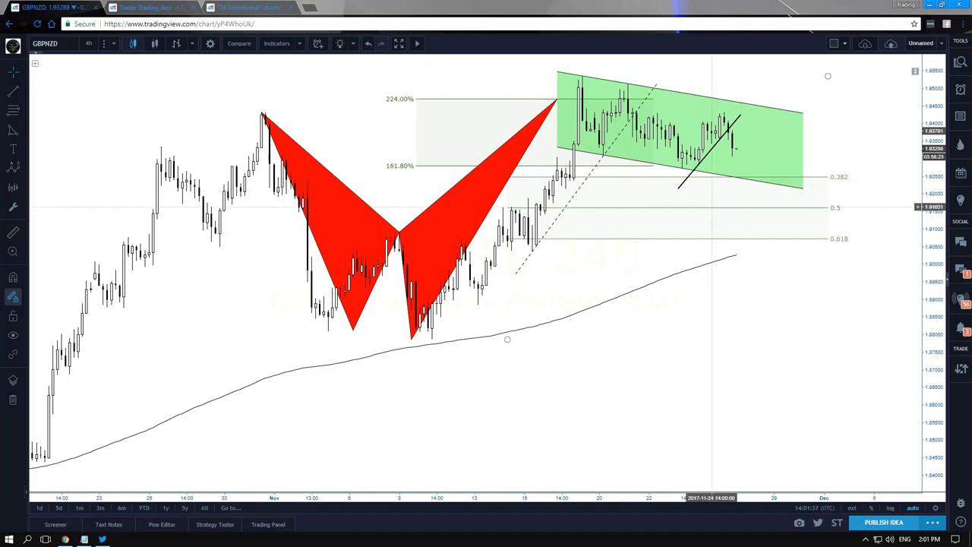
left_click(736, 292)
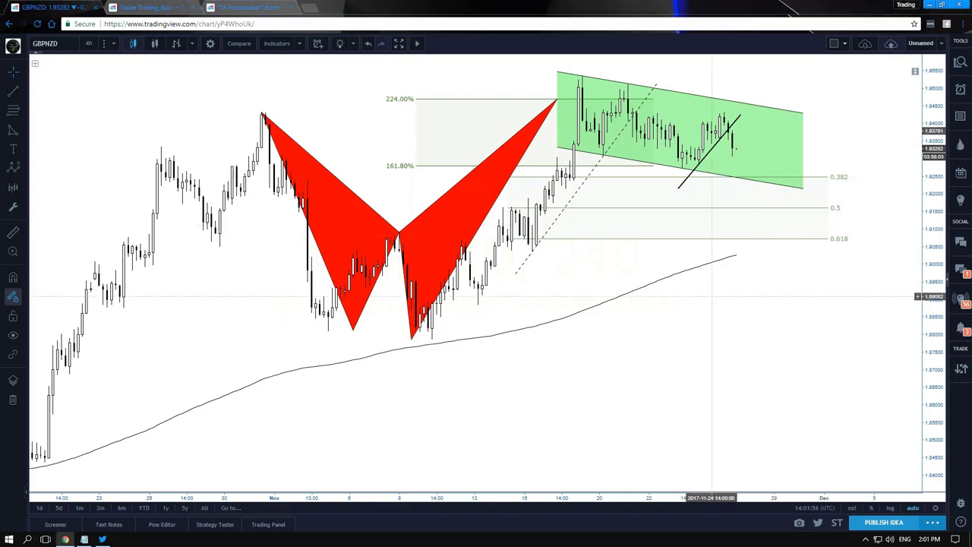
left_click_drag(716, 293, 734, 291)
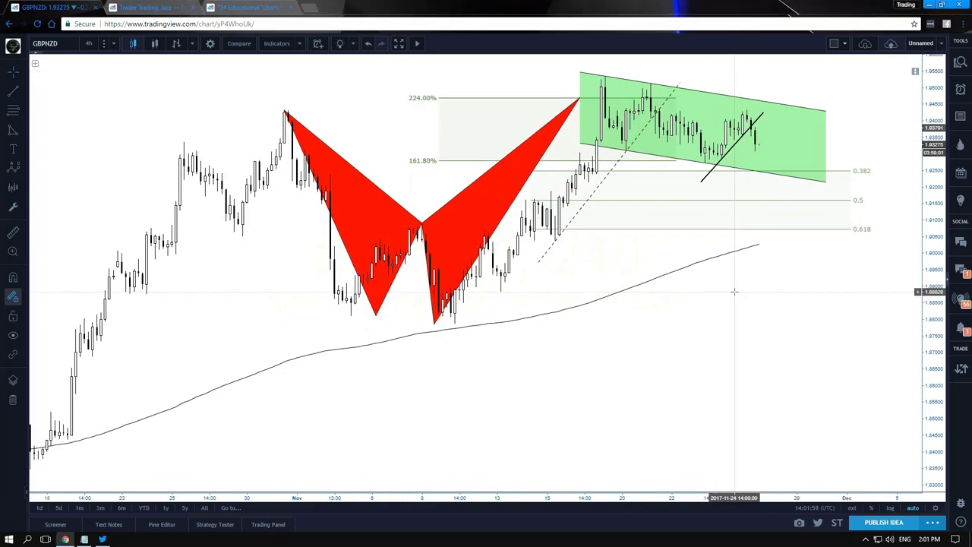
scroll(734, 291, "up", 1)
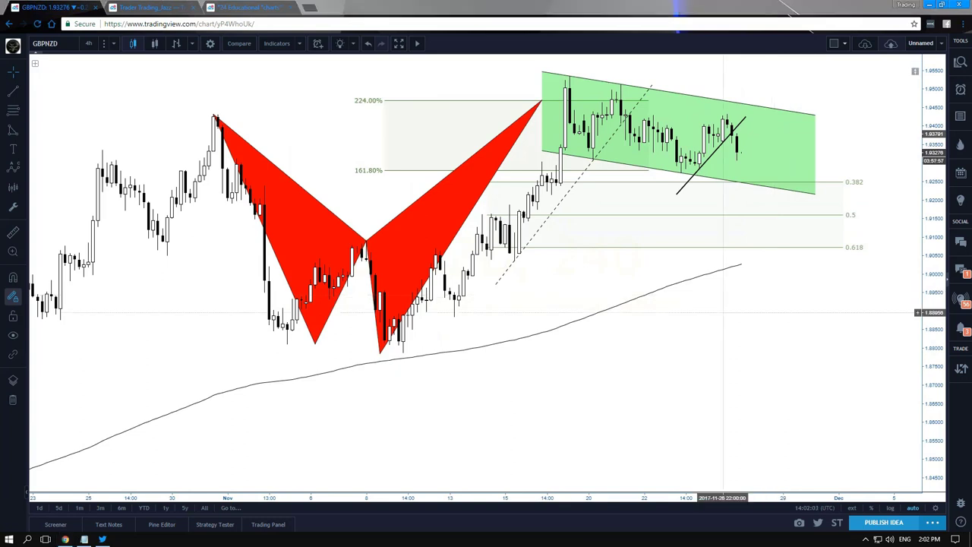
scroll(754, 308, "down", 1)
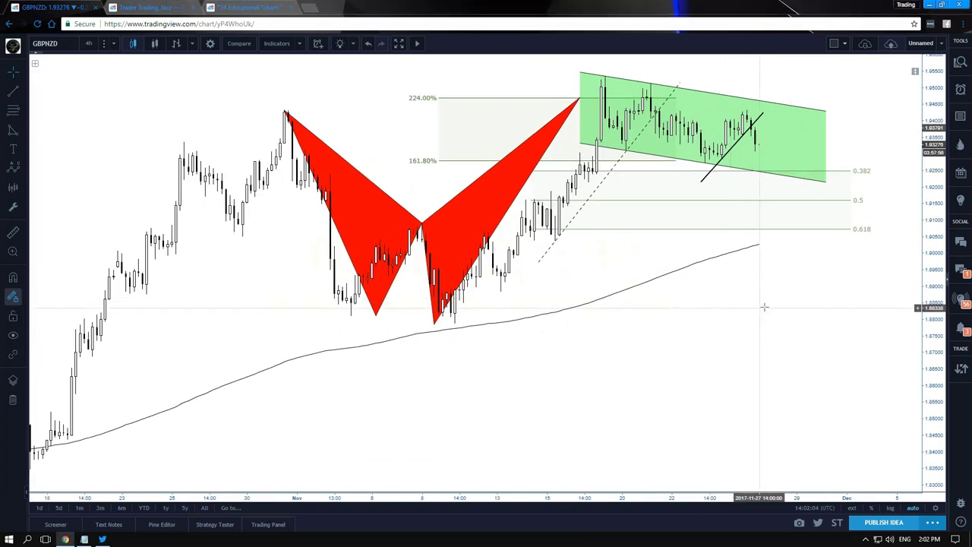
scroll(765, 307, "right", 3)
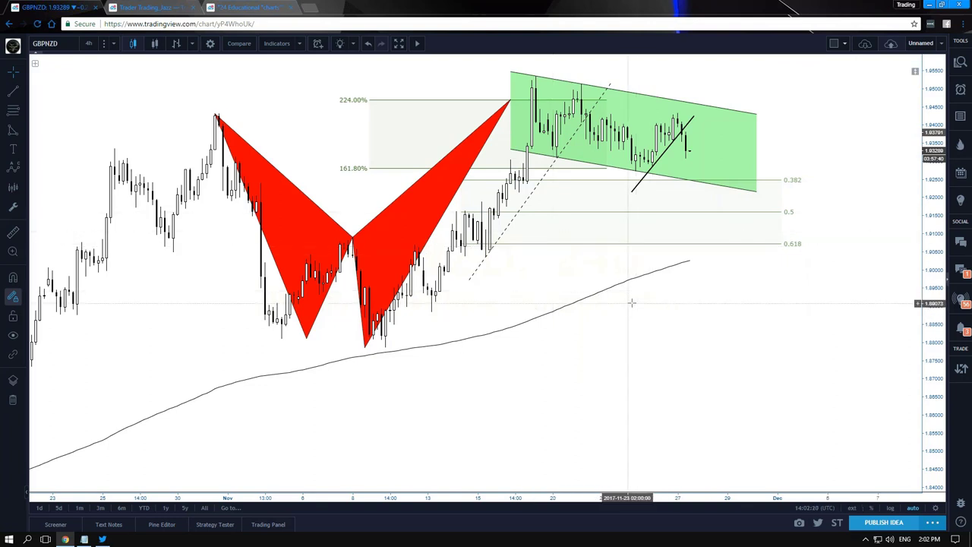
scroll(631, 303, "down", 4)
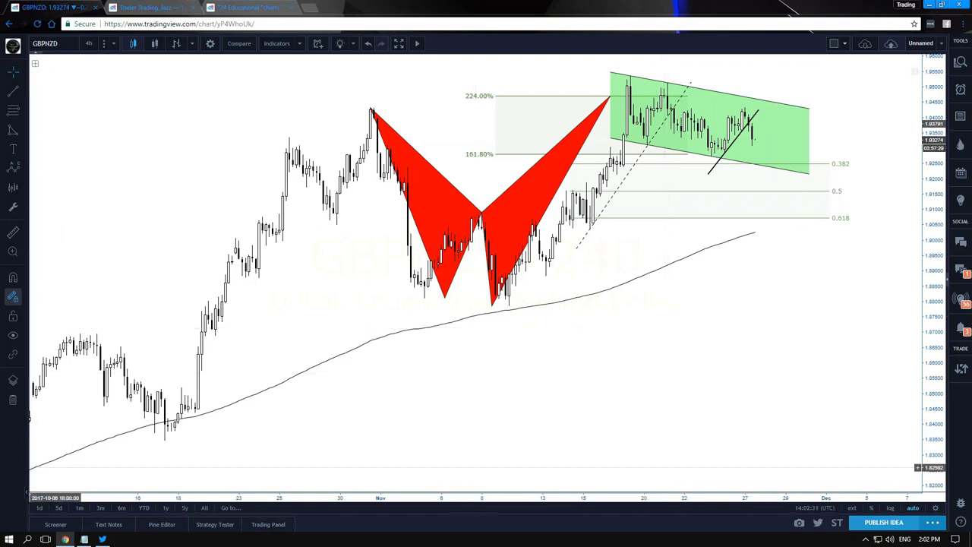
- Review the GBPNZD 4h harmonic pattern, green channel and 0.382/0.5/0.618 Fibonacci levels
left_click(85, 540)
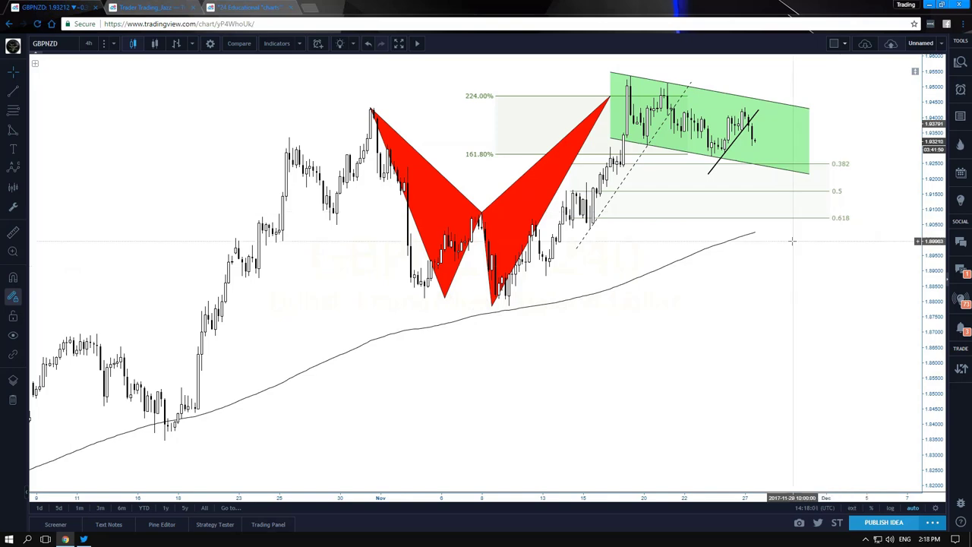
scroll(793, 242, "up", 3)
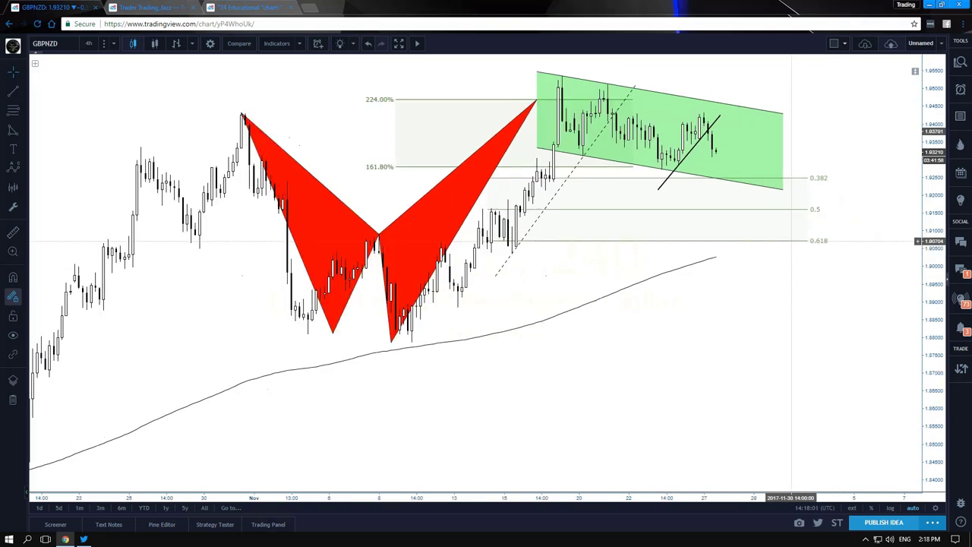
- Open the GBP pairs watchlist and reload the GBPNZD chart
left_click(960, 62)
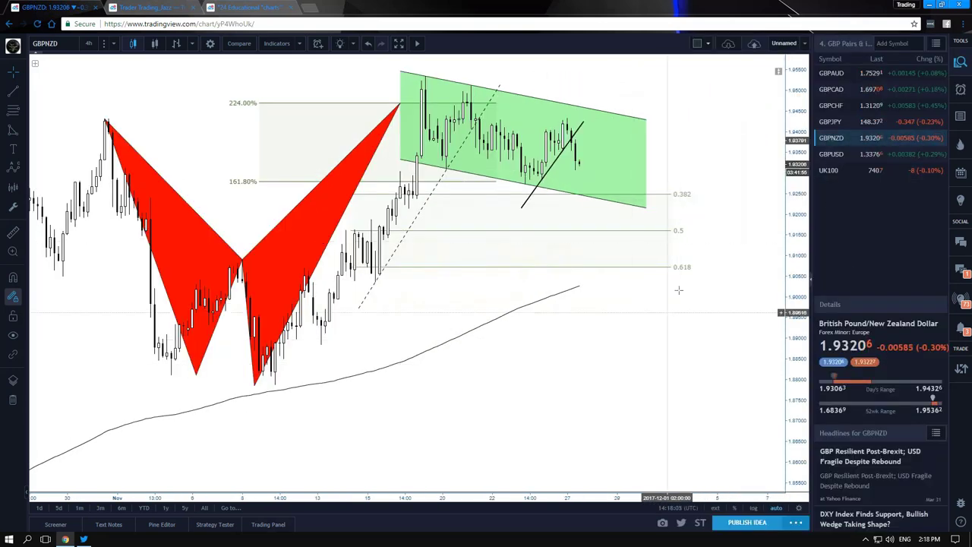
scroll(681, 284, "down", 2)
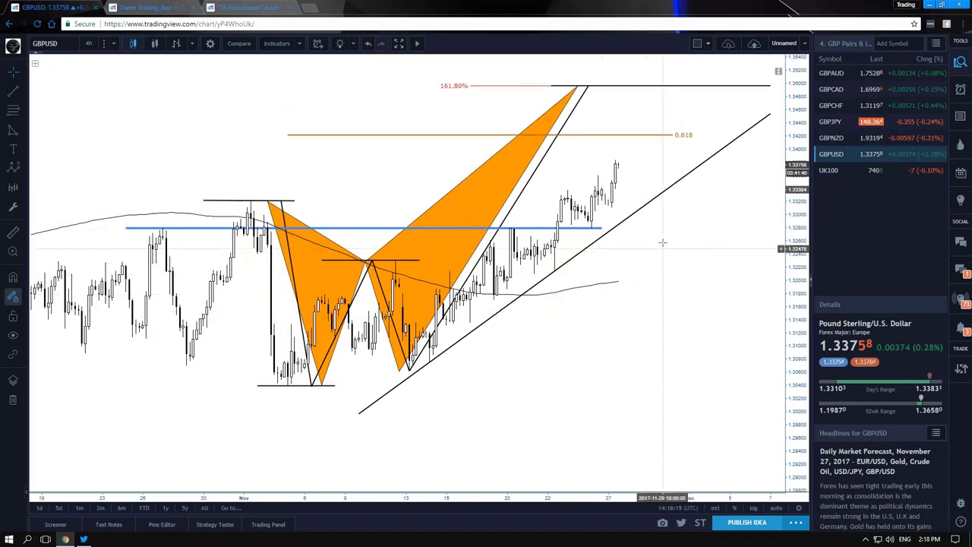
left_click(836, 138)
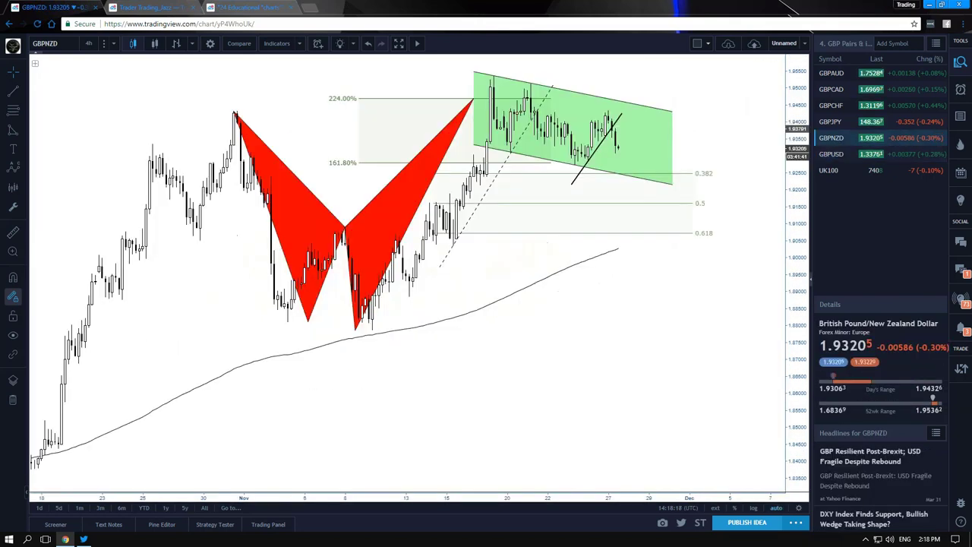
- Pan and zoom in closely on the red harmonic pattern and green channel
left_click_drag(574, 293, 655, 298)
scroll(655, 299, "down", 1)
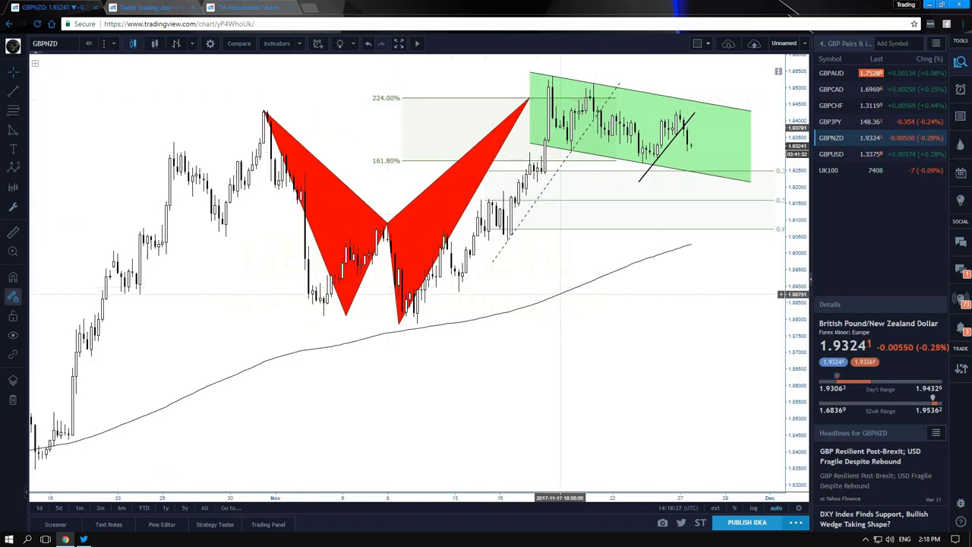
scroll(605, 292, "up", 1)
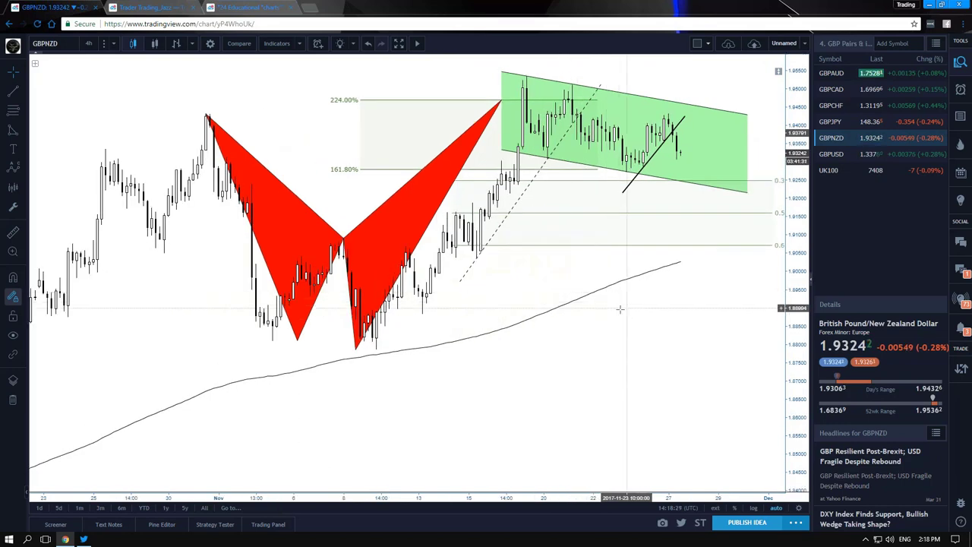
scroll(620, 310, "up", 2)
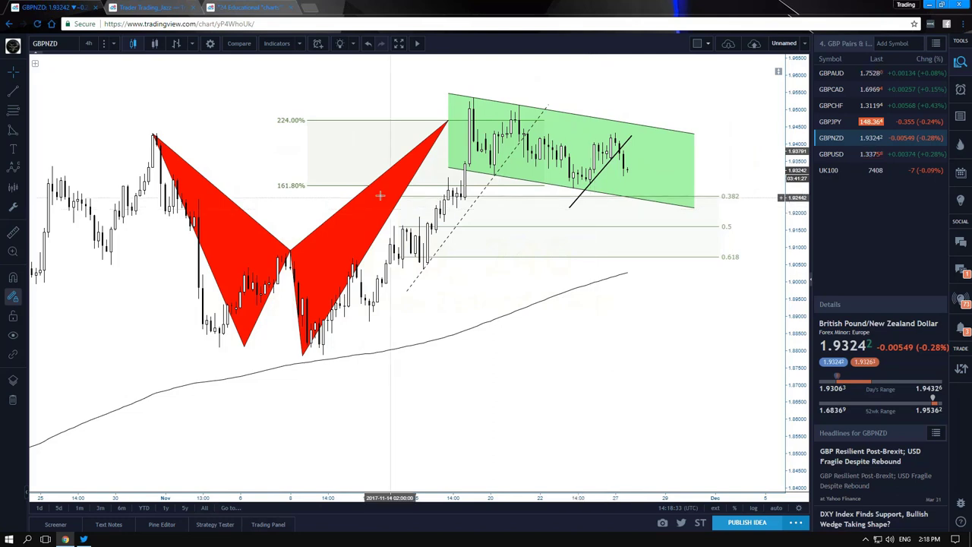
- Move the red pattern's D point from 224.00% to 161.80% and snap the Fib extension anchor to its vertex
left_click_drag(449, 120, 410, 185)
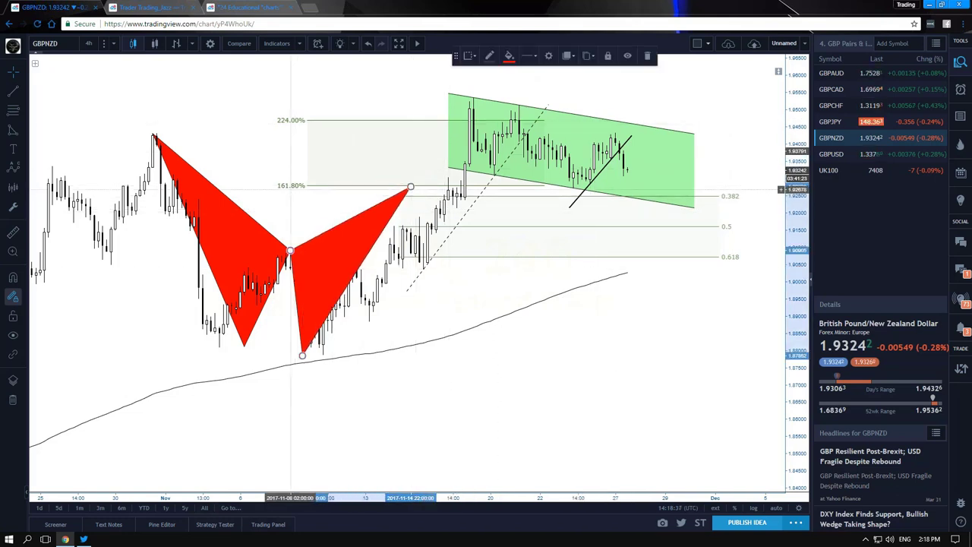
left_click(296, 298)
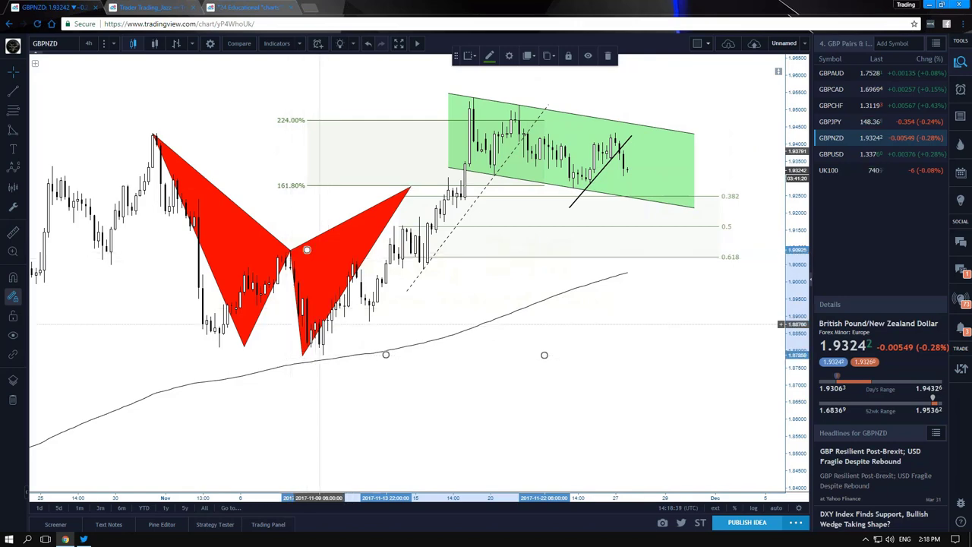
mouse_move(307, 250)
left_mouse_down()
mouse_move(291, 251)
mouse_move(307, 249)
left_mouse_up()
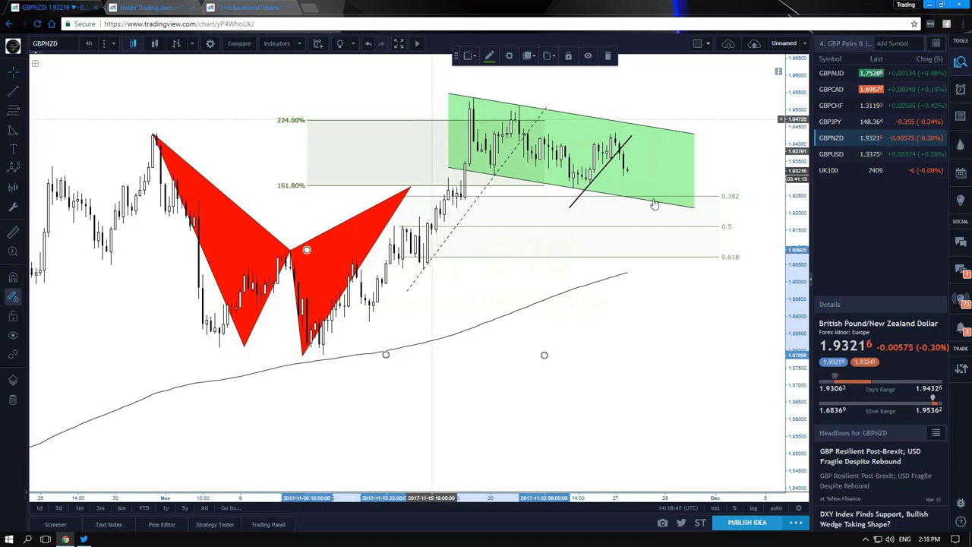
left_click(658, 313)
- Pan and zoom out to show more GBPNZD history
left_click_drag(657, 312, 692, 313)
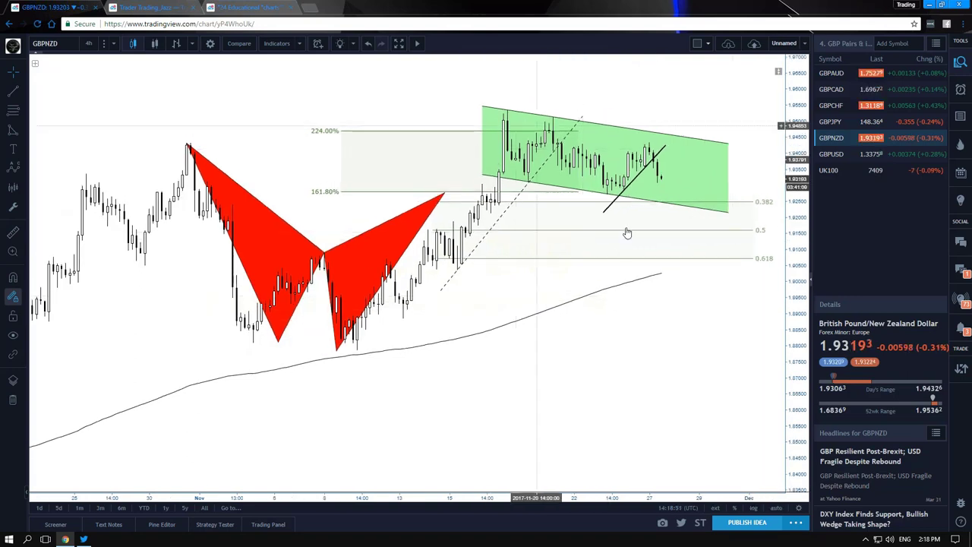
scroll(582, 199, "down", 2)
scroll(582, 200, "down", 3)
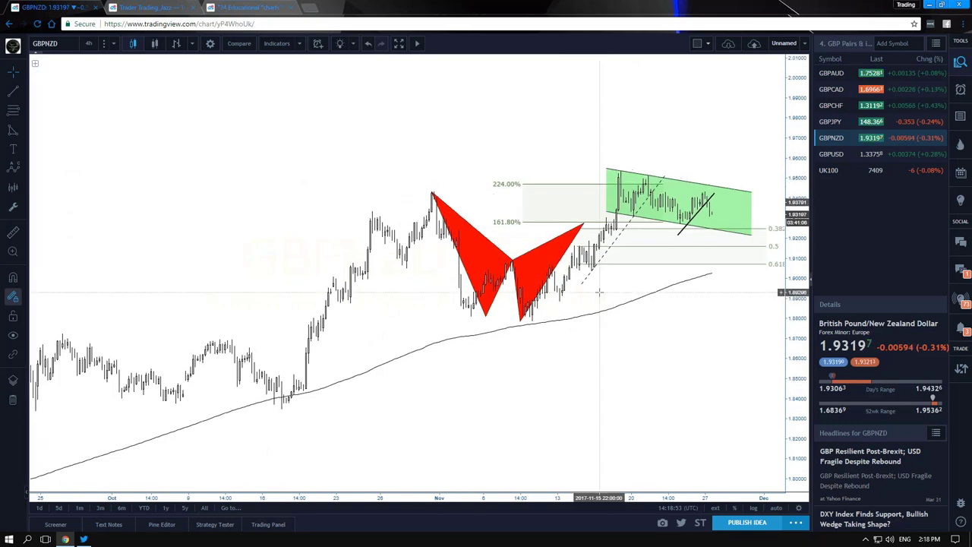
scroll(599, 292, "down", 3)
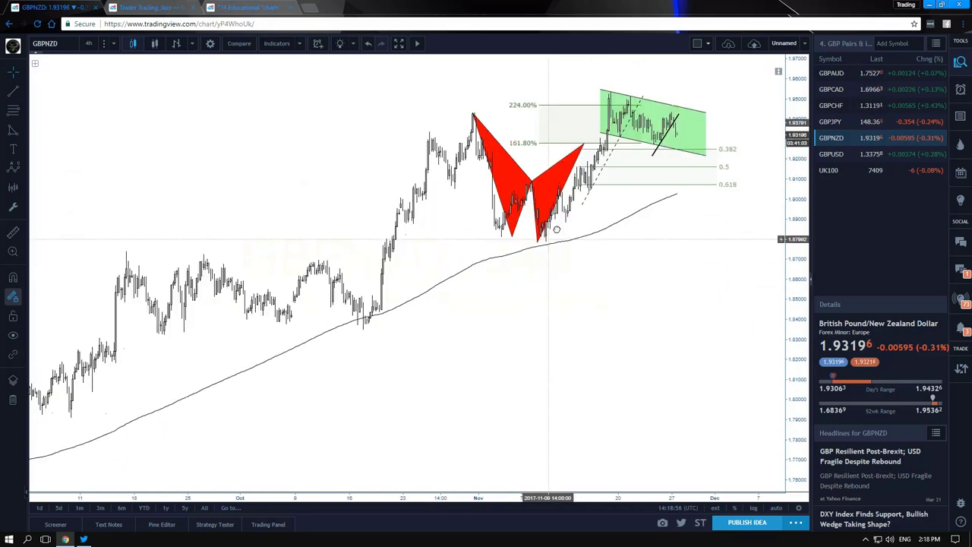
scroll(587, 288, "up", 3)
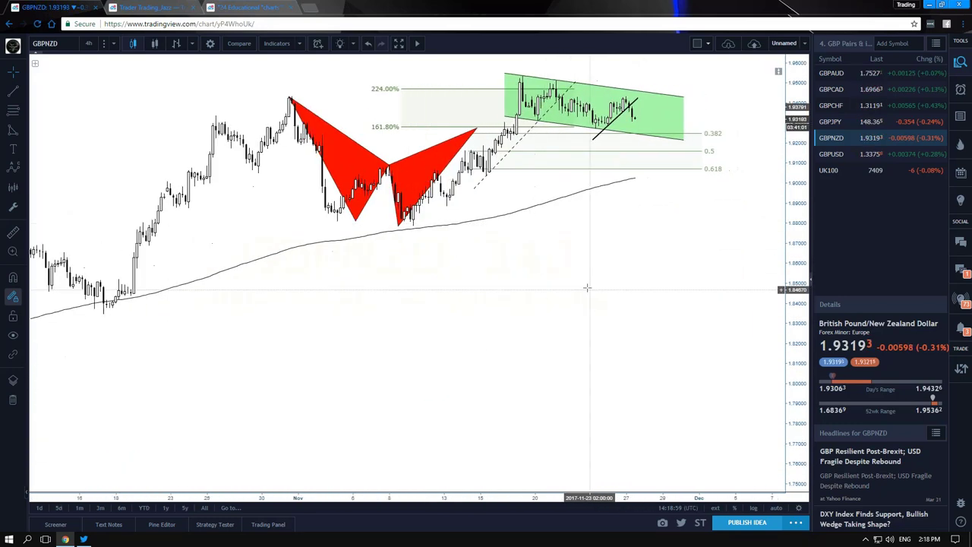
mouse_move(648, 290)
left_mouse_down()
mouse_move(671, 325)
mouse_move(712, 277)
mouse_move(658, 275)
left_mouse_up()
- Select the green channel and Fibonacci retracement, opening and closing its settings unchanged
left_click(667, 149)
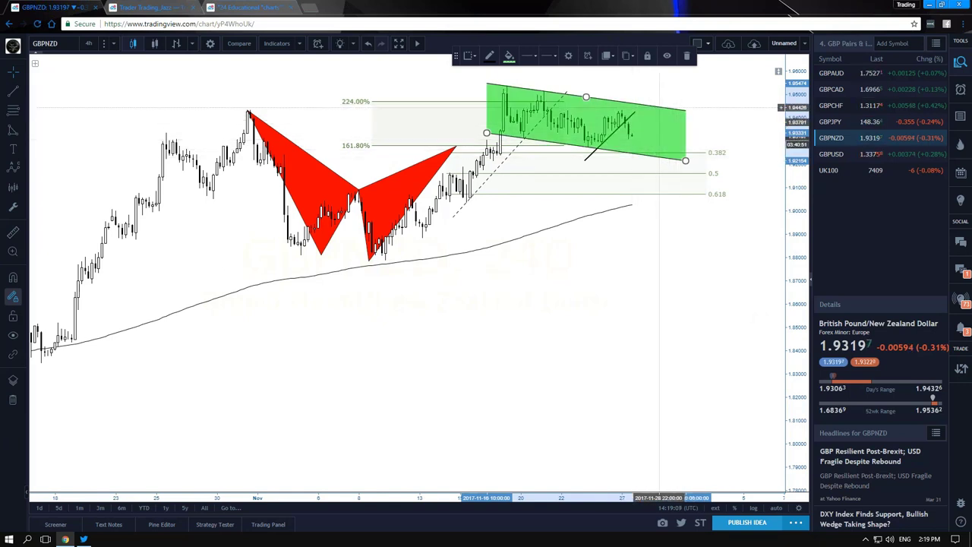
scroll(544, 122, "up", 1)
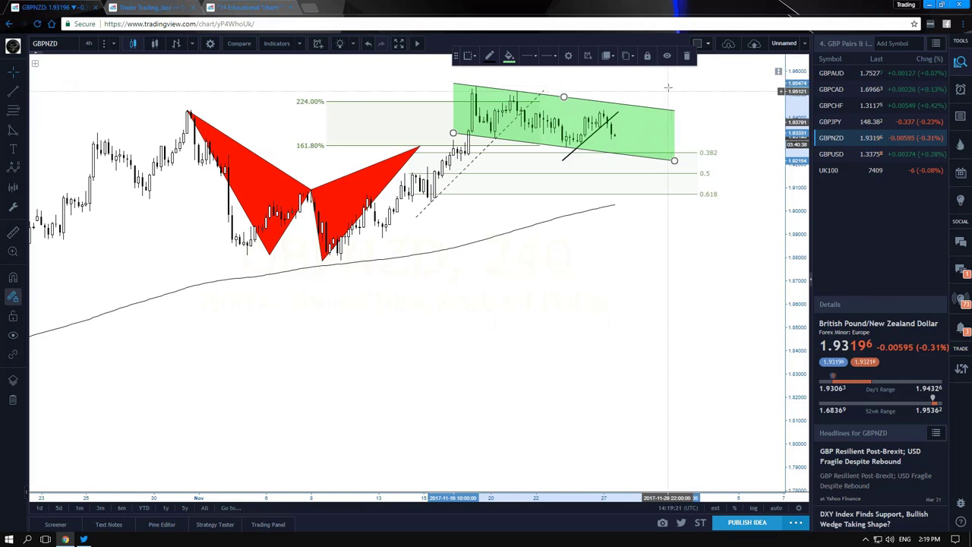
left_click(706, 172)
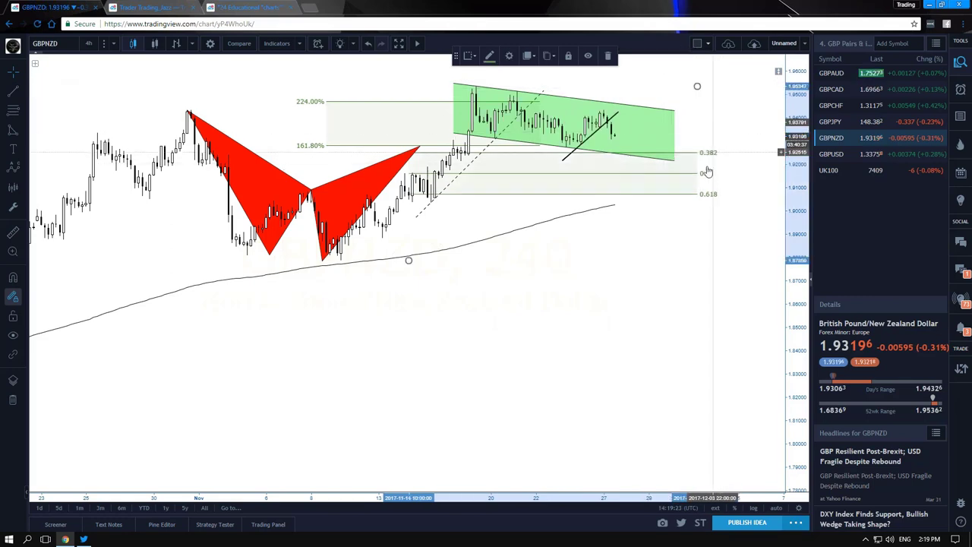
double_click(713, 155)
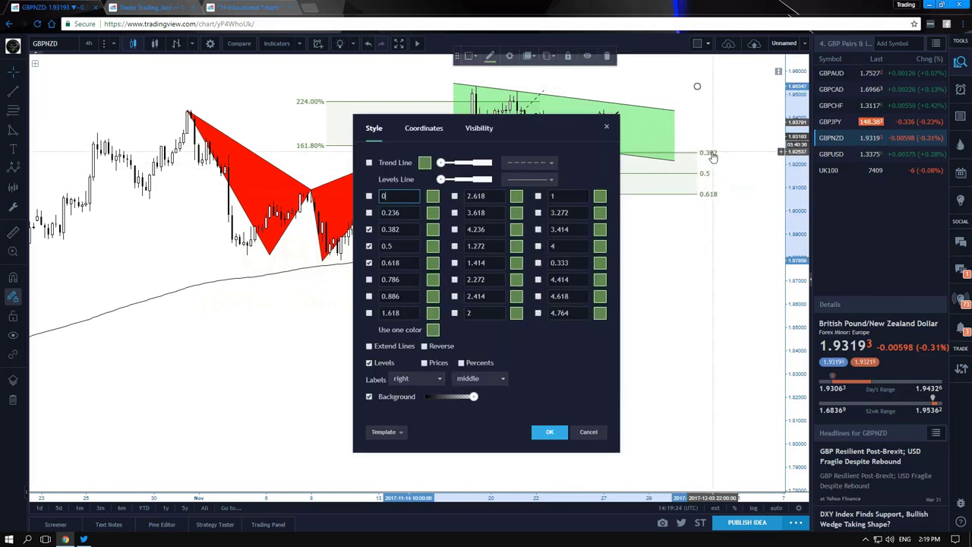
left_click(610, 127)
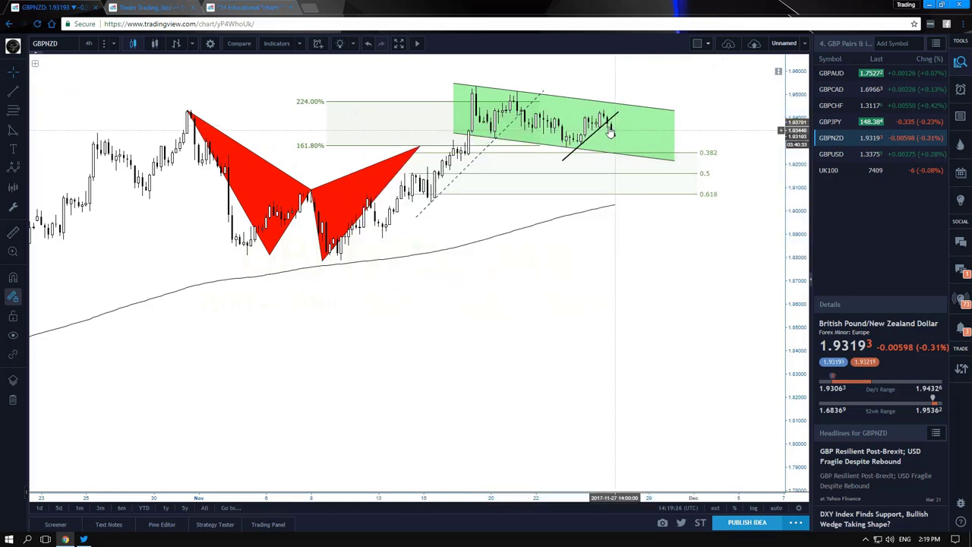
- Reselect the retracement at 0.382, shift the view right, and load the GBPUSD chart
left_click(710, 157)
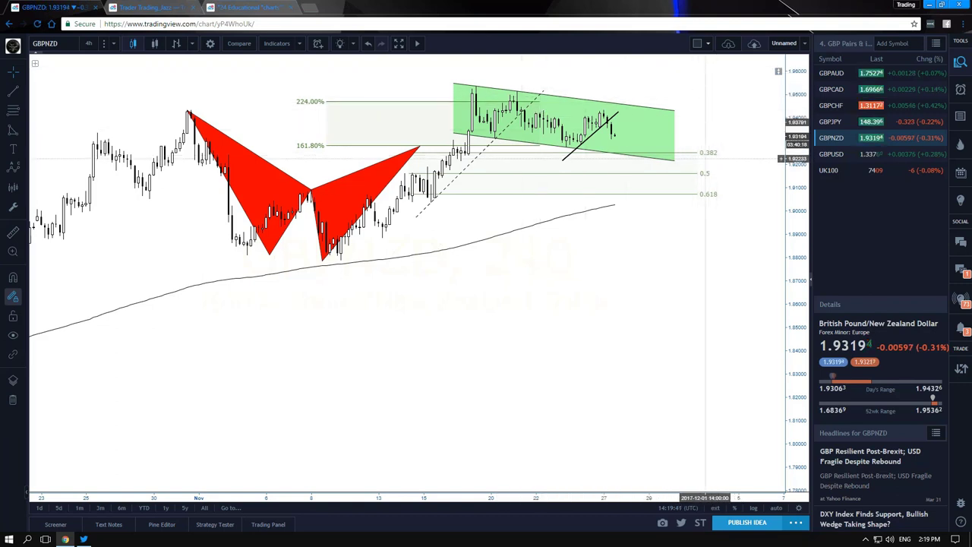
left_click_drag(621, 270, 673, 260)
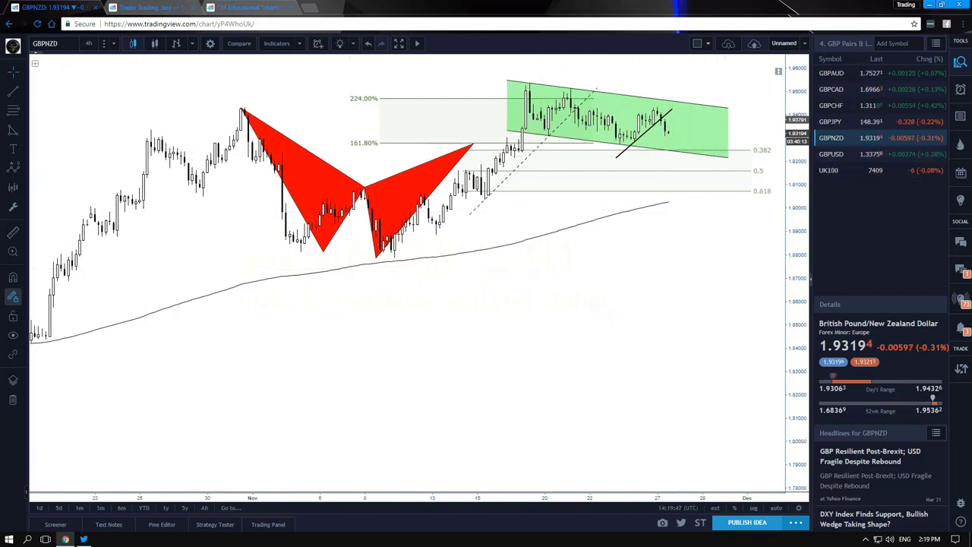
left_click(831, 154)
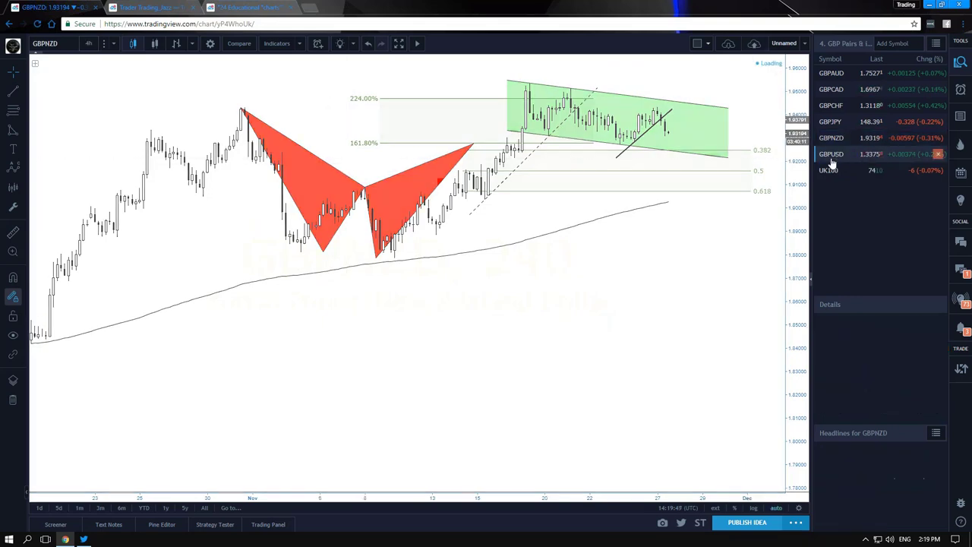
- Compress the GBPUSD price scale to reveal the 161.80% and 0.618 targets, with the panel hidden then restored
left_click(961, 62)
left_click_drag(925, 254, 925, 289)
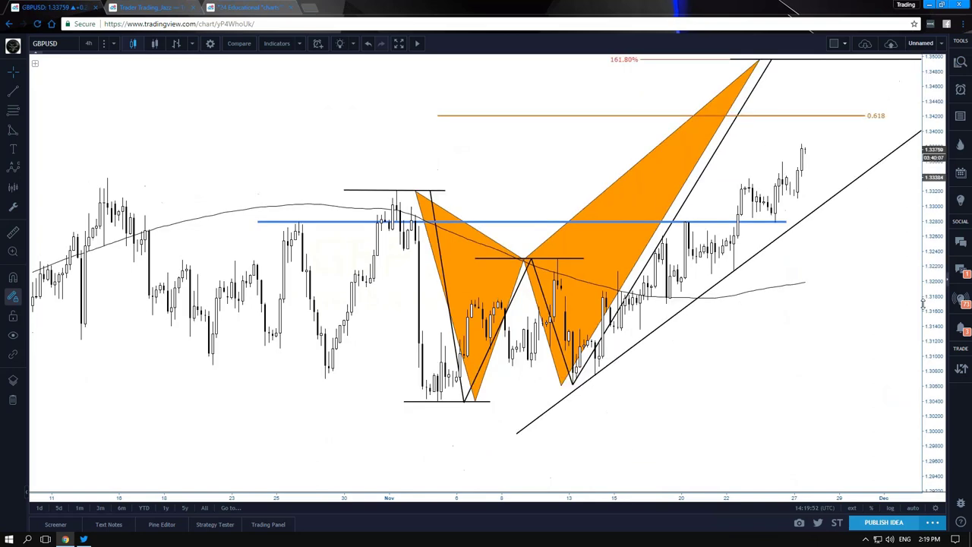
scroll(745, 315, "down", 3)
left_click_drag(927, 245, 927, 262)
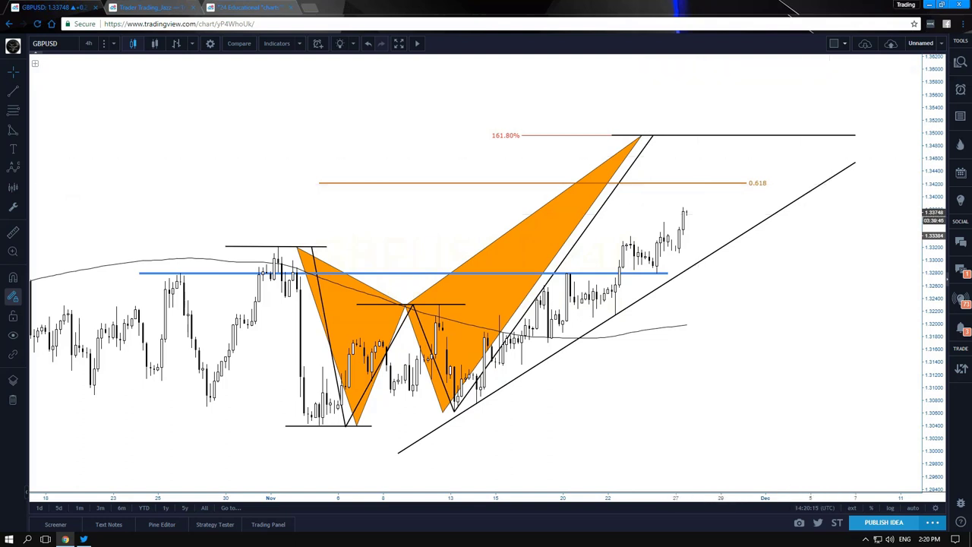
left_click(960, 63)
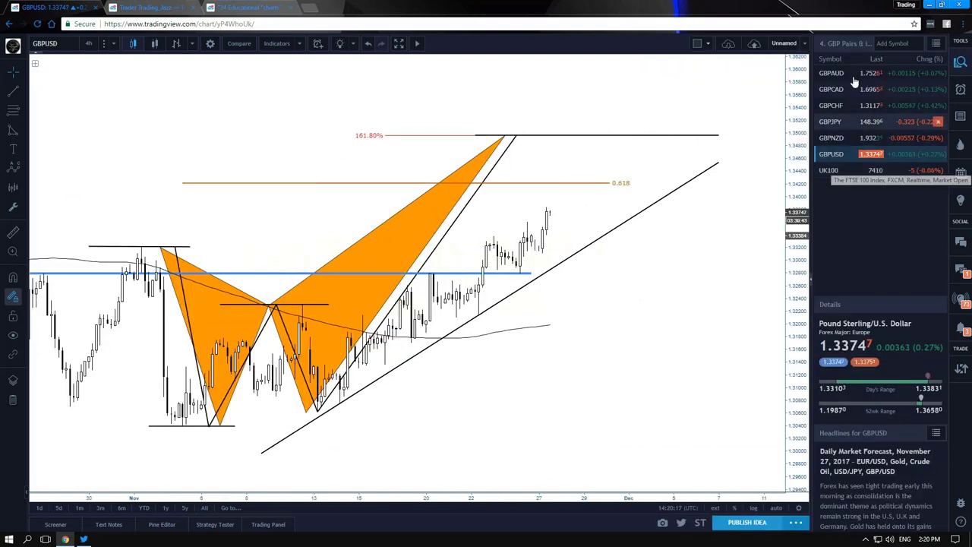
- Switch the watchlist to '3. USD Pairs & index' and load the U.S. Dollar Index (DXY) chart
left_click(936, 43)
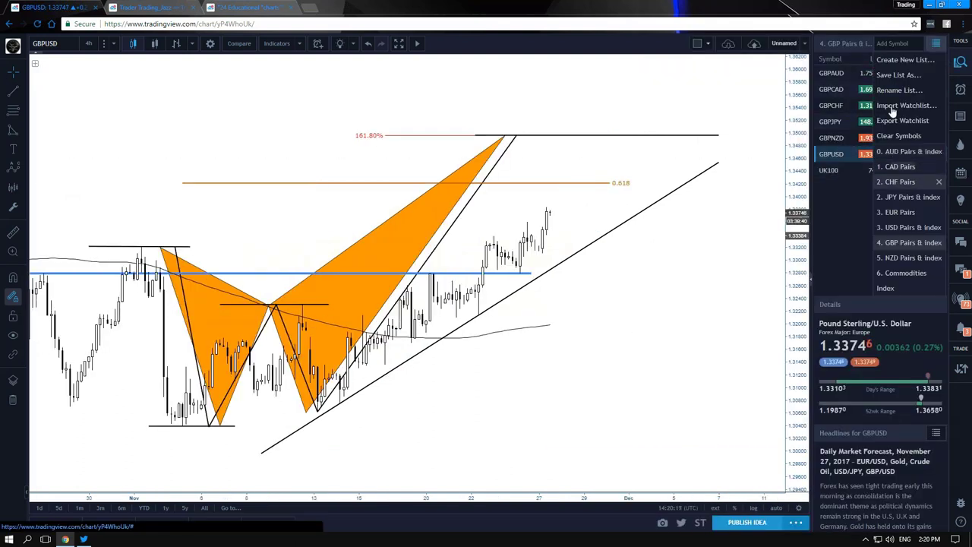
left_click(891, 232)
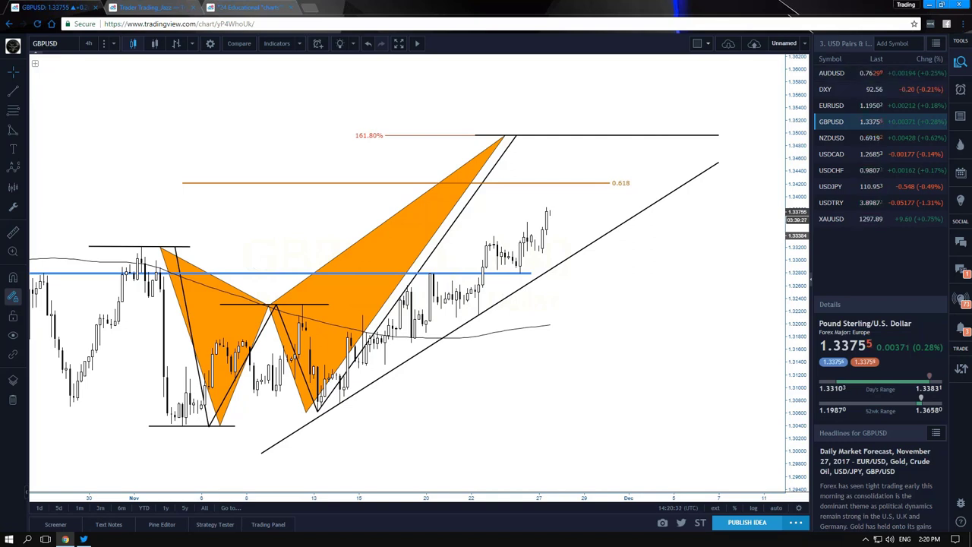
left_click(851, 92)
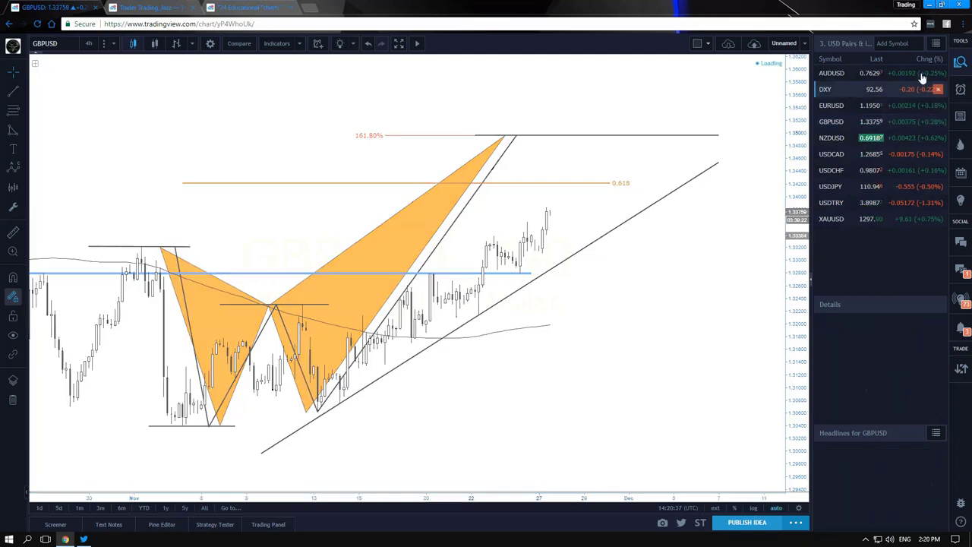
- Zoom out the DXY chart to review its earlier history, then switch back to GBPUSD
left_click(962, 67)
left_click(88, 43)
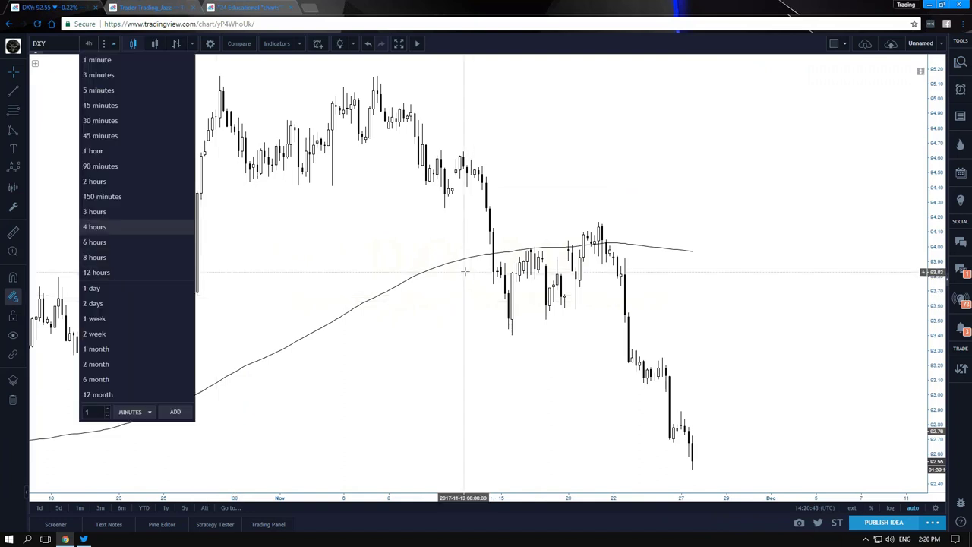
scroll(462, 272, "down", 3)
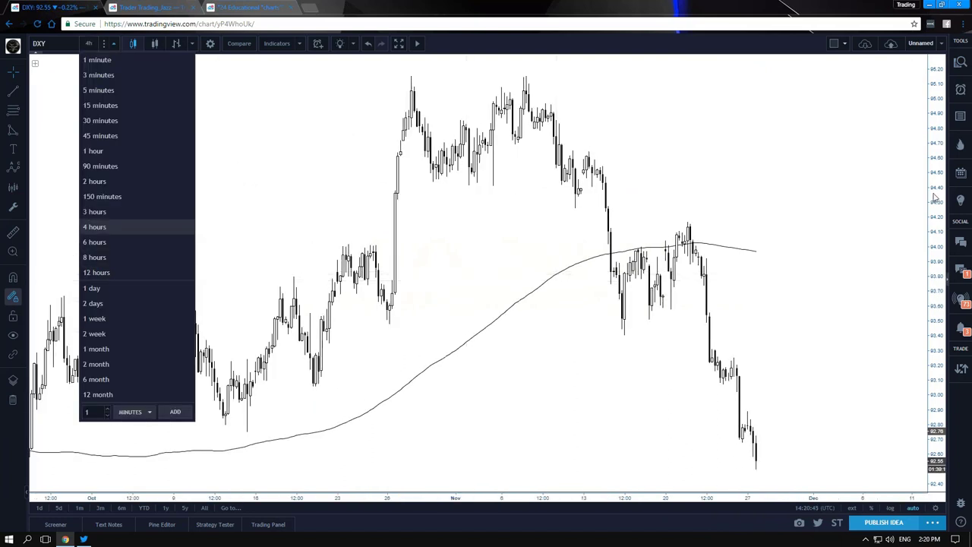
left_click_drag(936, 198, 936, 228)
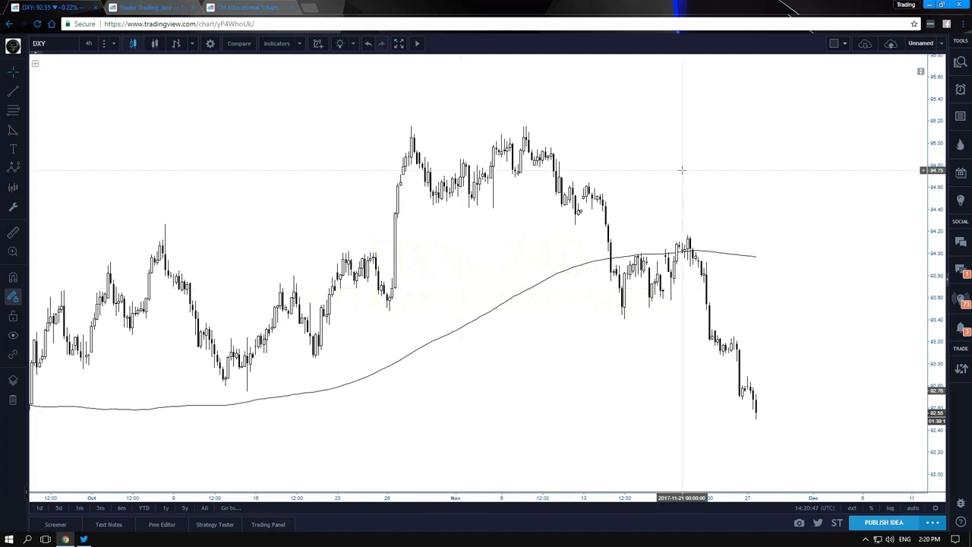
left_click_drag(682, 171, 627, 163)
scroll(628, 162, "down", 2)
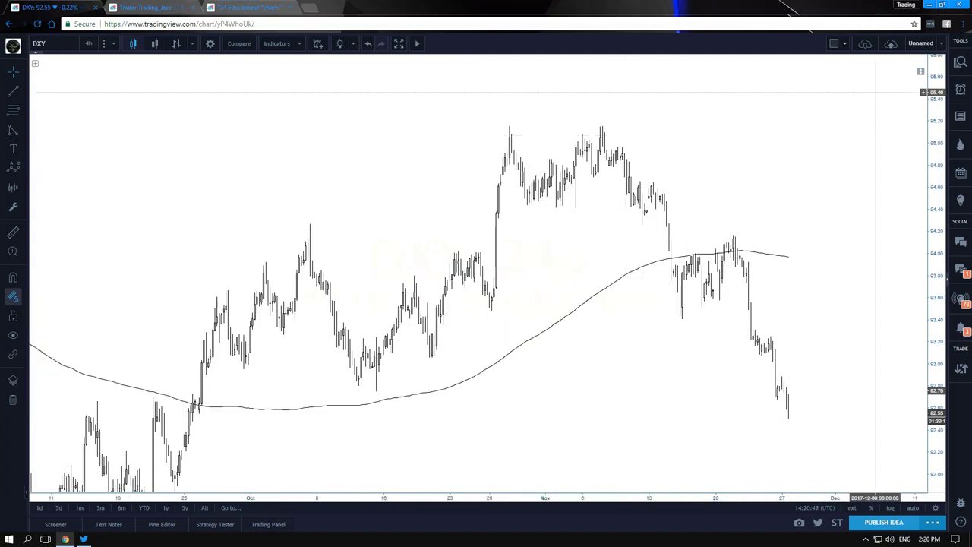
left_click(961, 62)
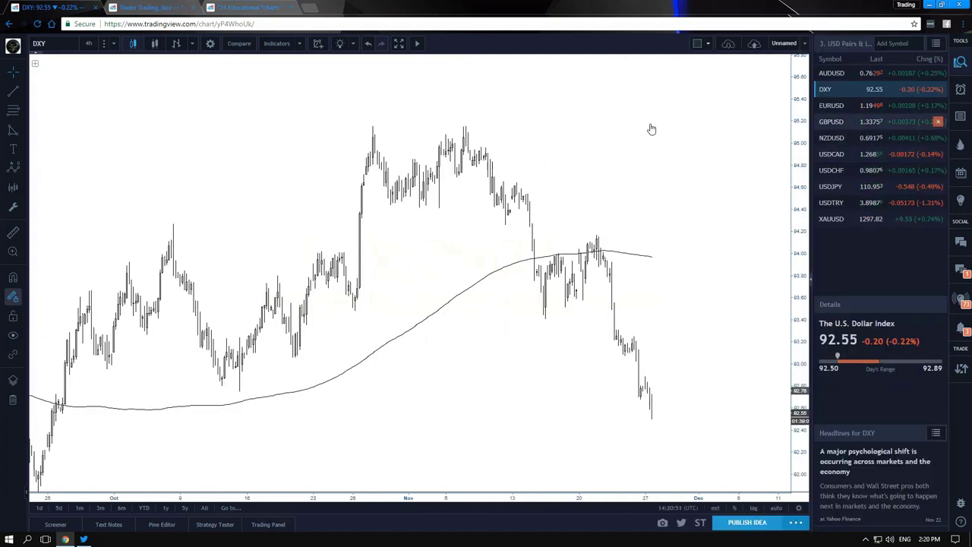
left_click(832, 121)
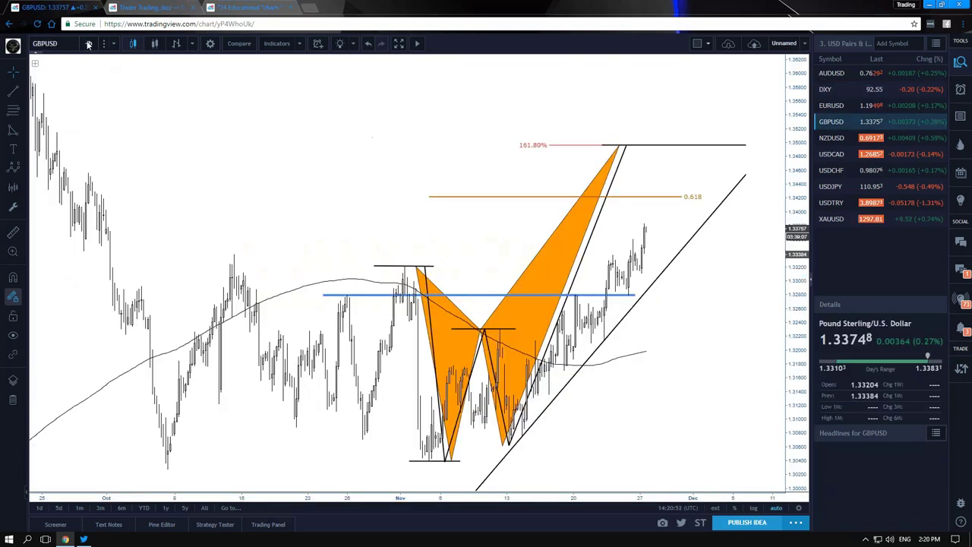
- Put GBPUSD on the weekly (1W) interval and zoom out
left_click(113, 43)
left_click(110, 335)
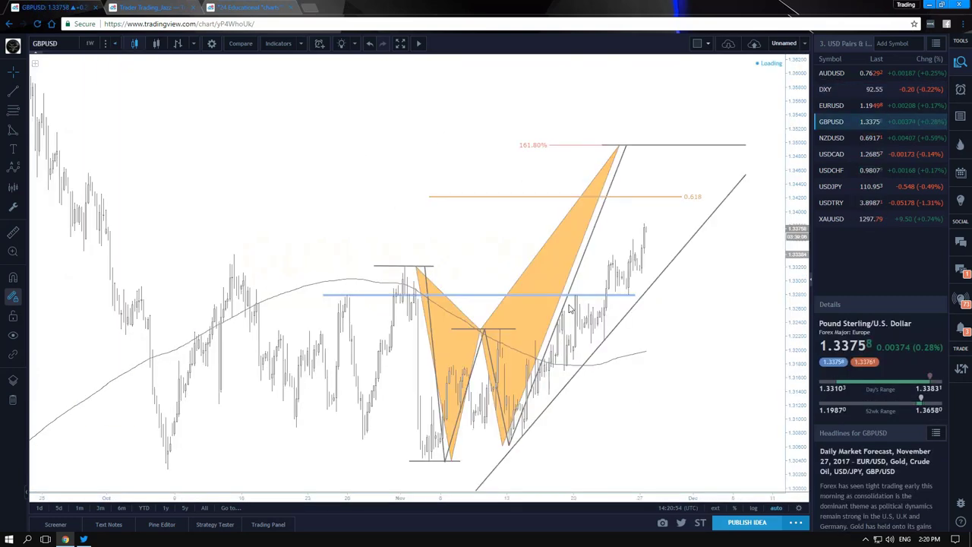
scroll(636, 209, "down", 3)
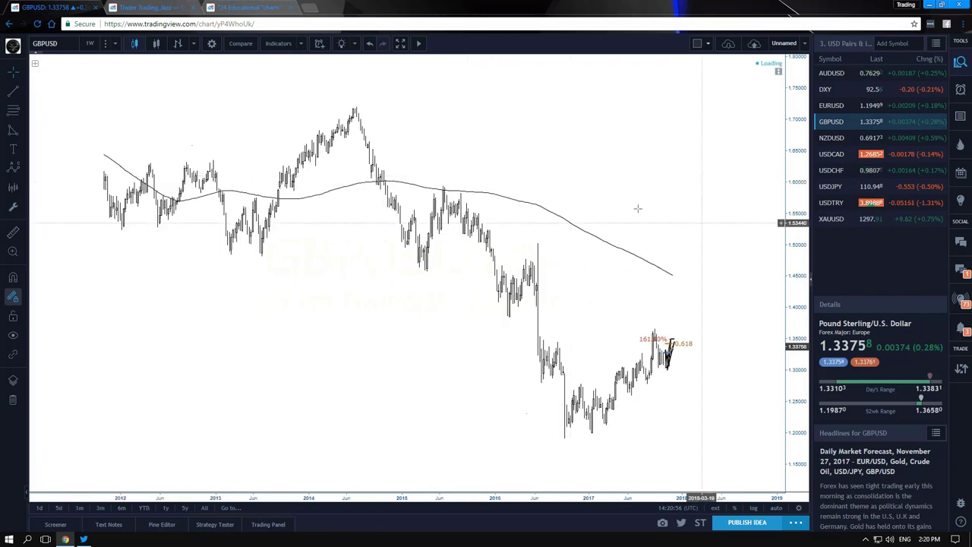
- Draw a rising trend line from the 2017 low to about 1.38, centring recent years
left_click(519, 398)
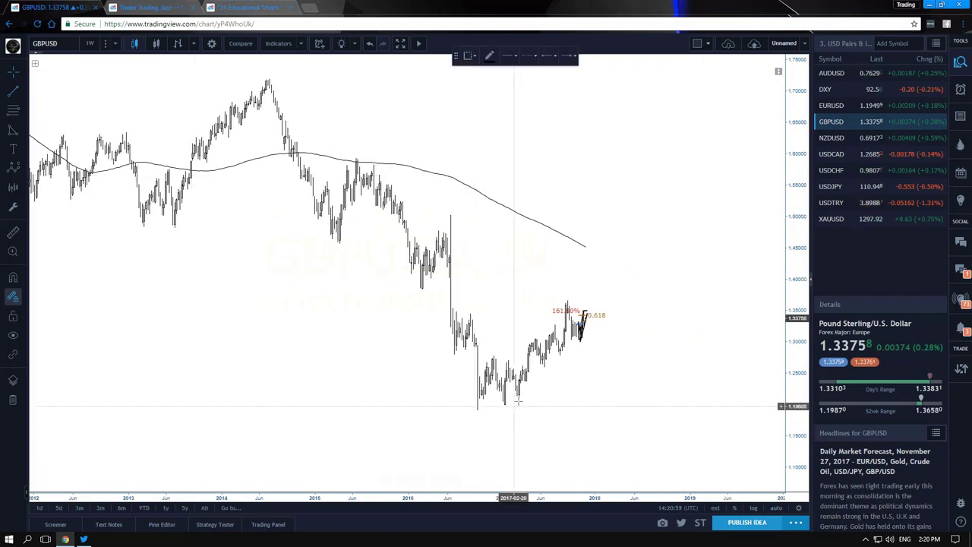
left_click(634, 291)
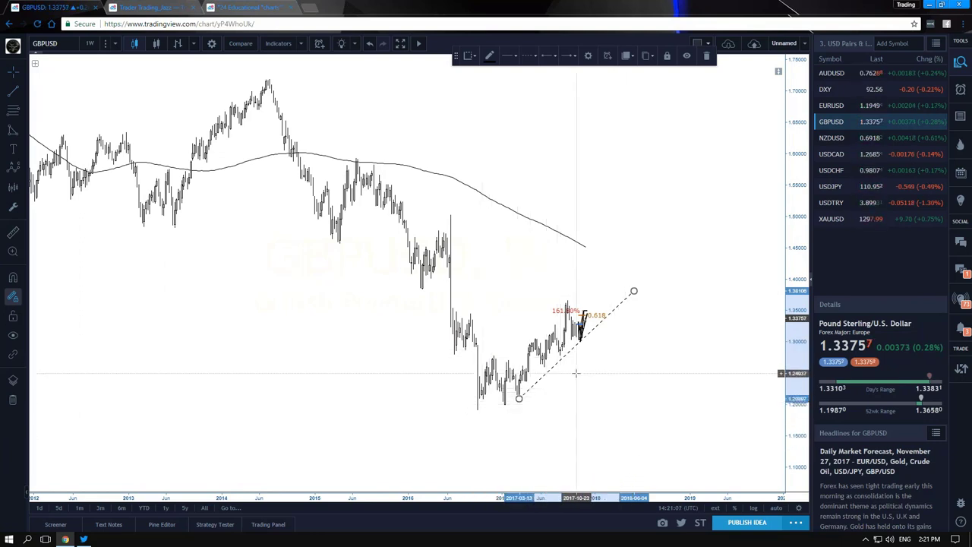
left_click(612, 374)
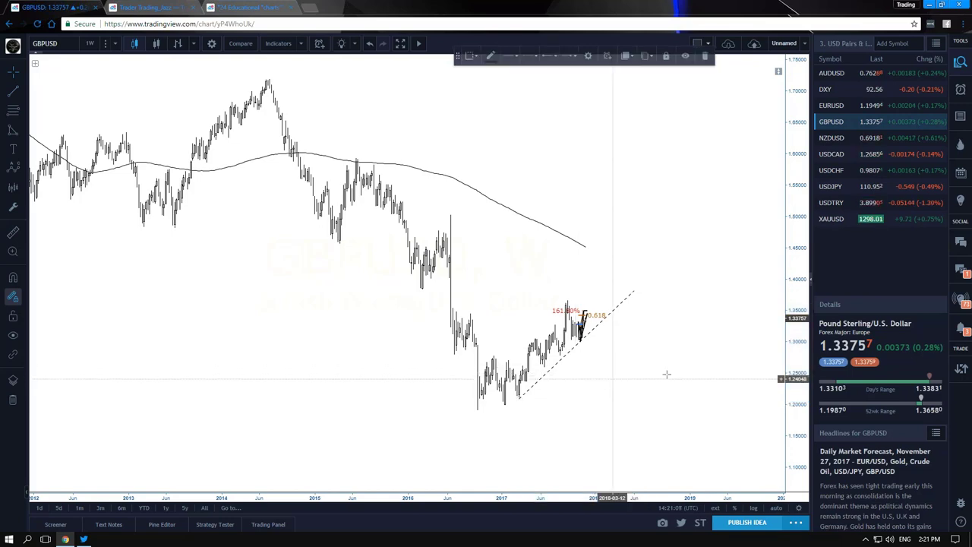
left_click_drag(627, 373, 757, 371)
scroll(757, 372, "up", 5)
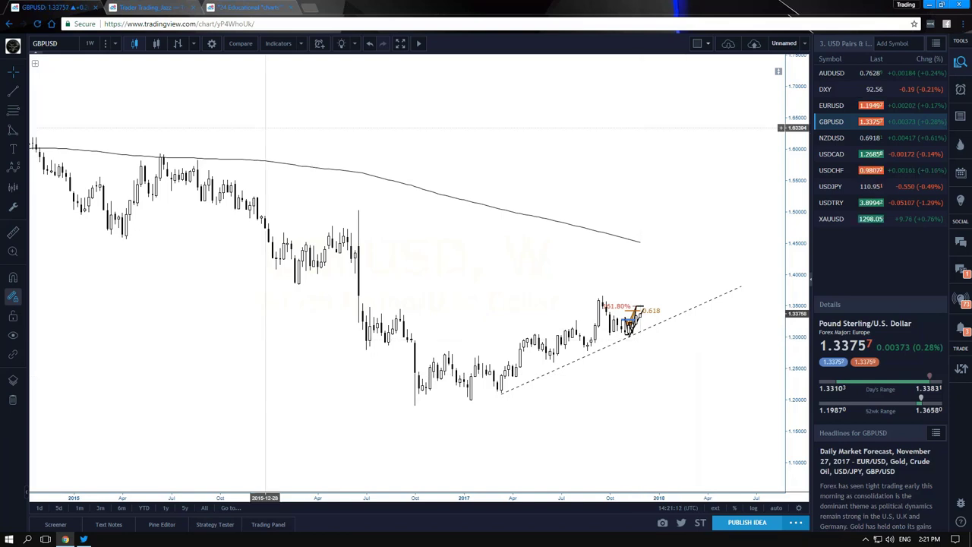
left_click(89, 43)
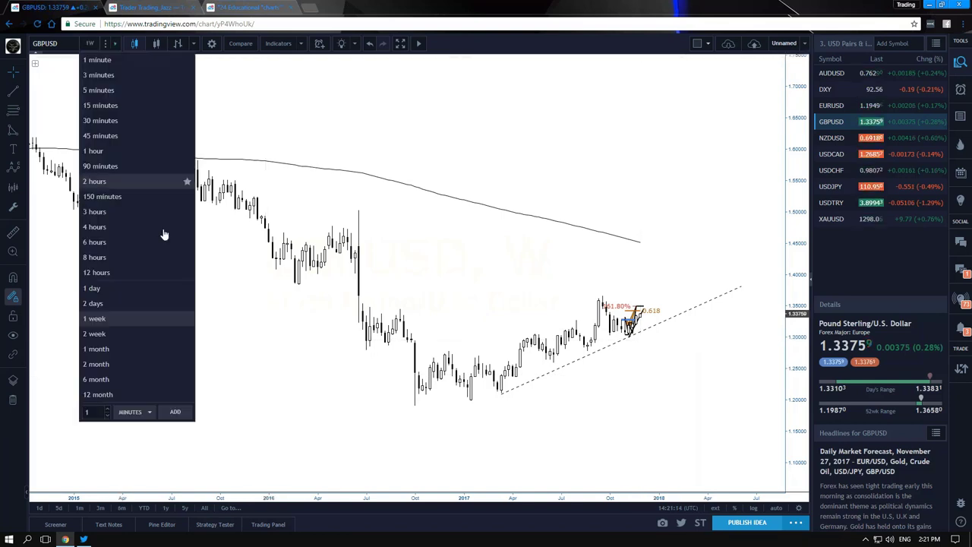
- Return GBPUSD to 4 hours, framing the harmonic pattern, Fibonacci targets and weekly trend line
left_click(107, 228)
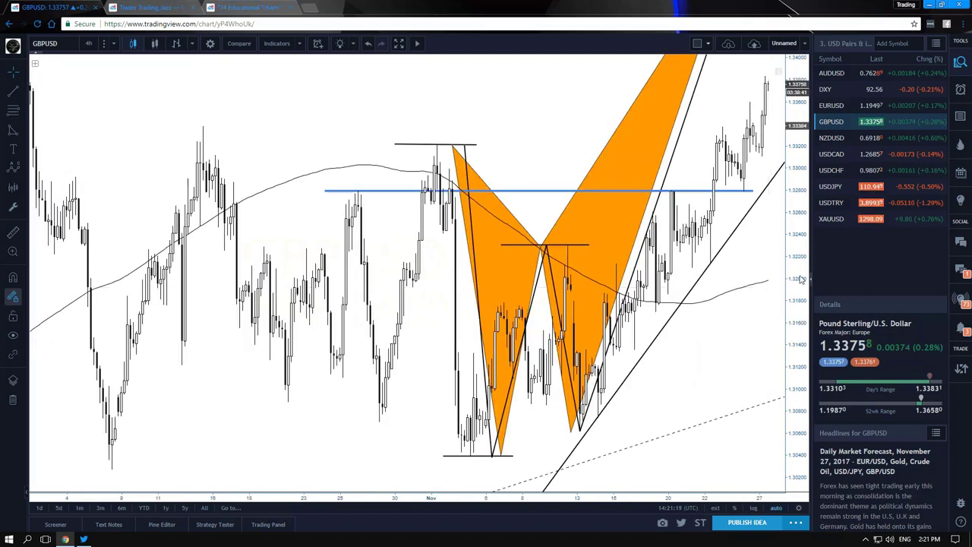
left_click_drag(775, 380, 637, 382)
left_click_drag(703, 284, 608, 329)
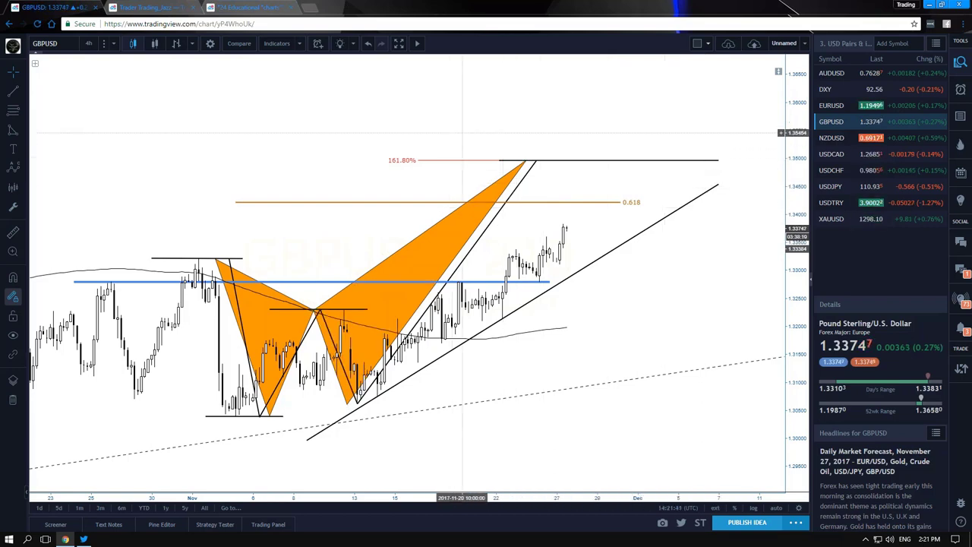
left_click_drag(490, 129, 596, 104)
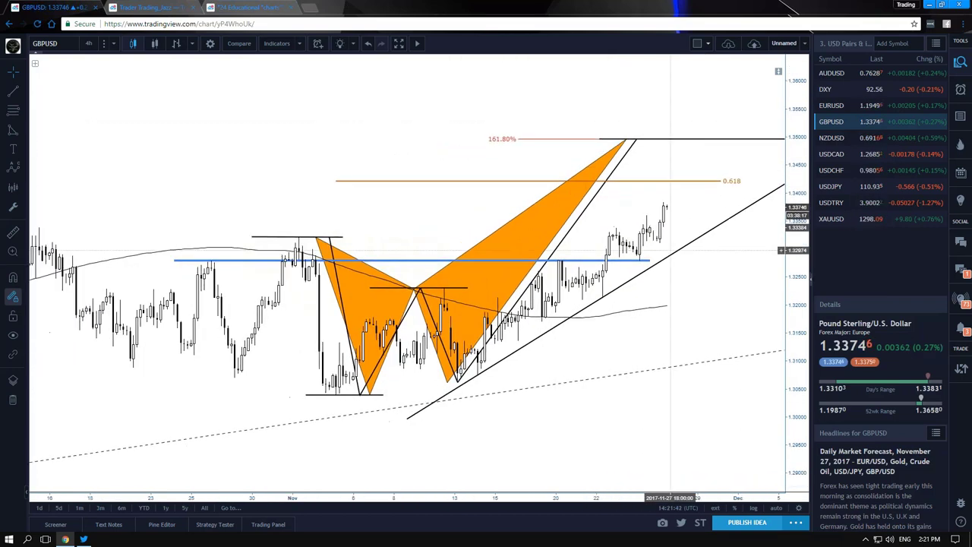
scroll(674, 250, "up", 2)
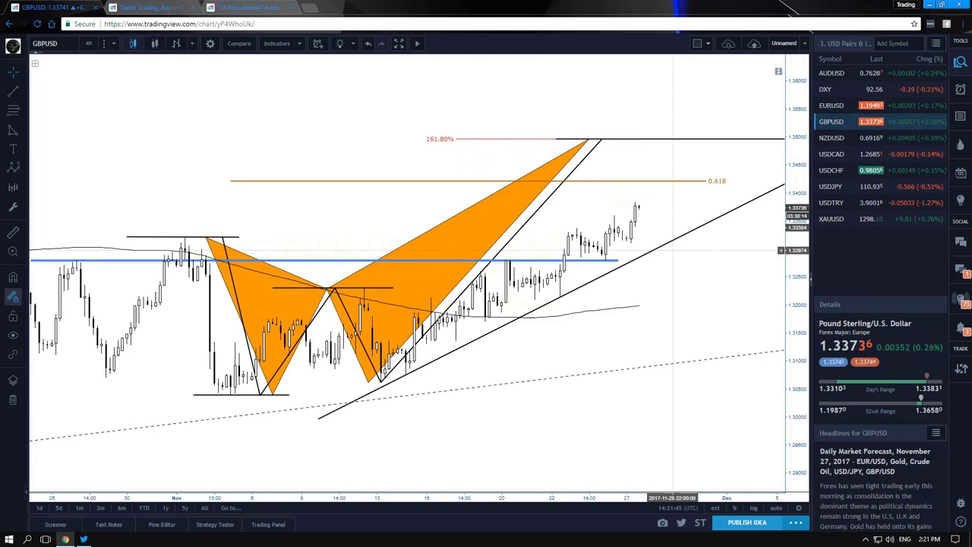
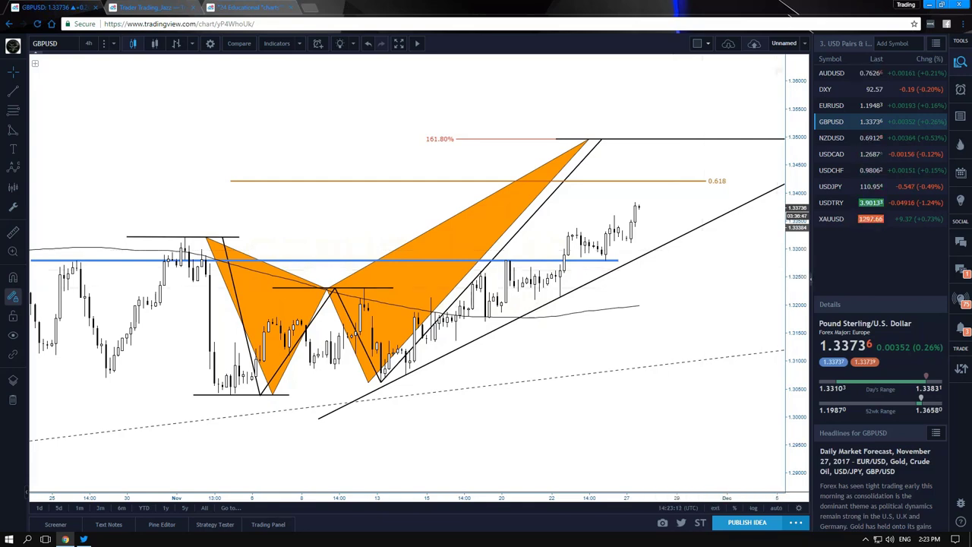
- Stretch and recentre the GBPUSD pattern, then switch the chart to the U.S. Dollar Index (DXY)
left_click_drag(794, 287, 790, 234)
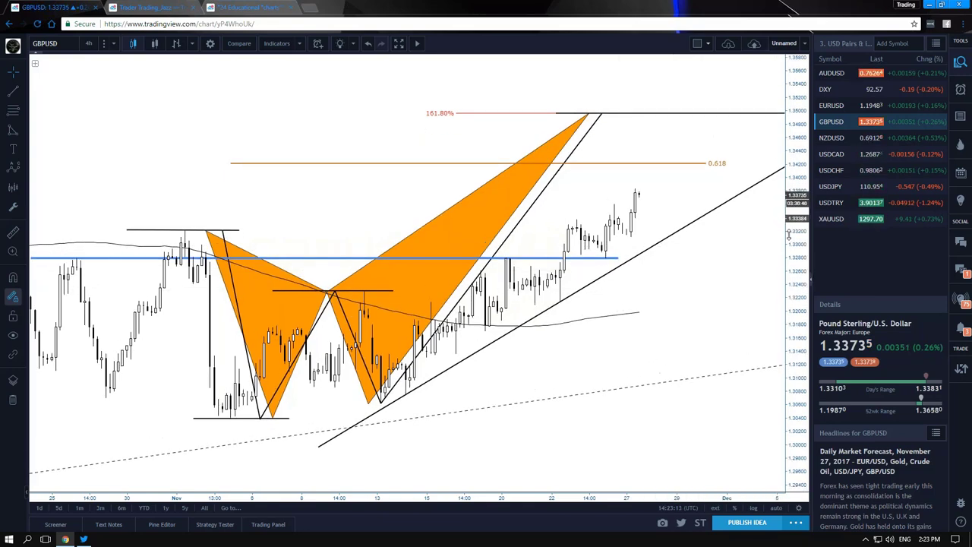
left_click_drag(621, 343, 667, 307)
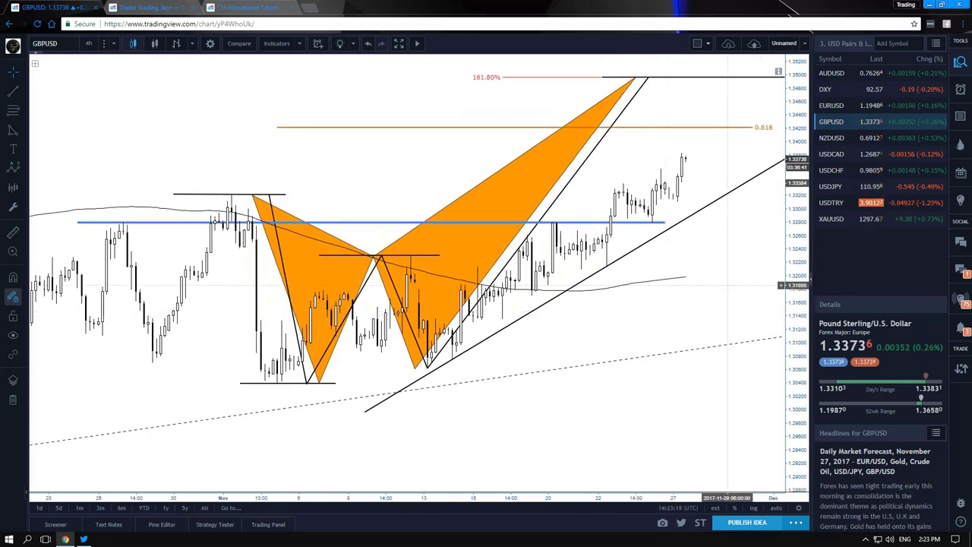
left_click_drag(727, 285, 687, 316)
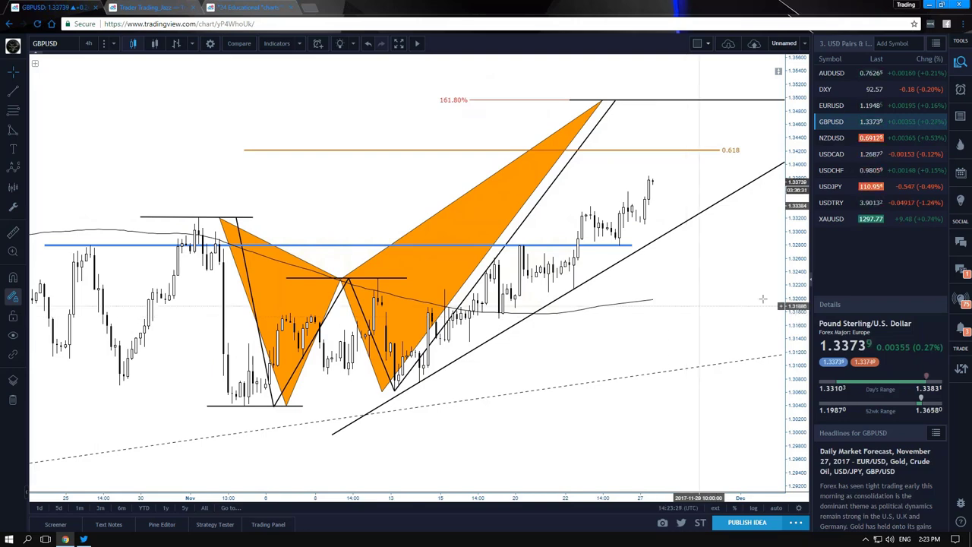
left_click(841, 94)
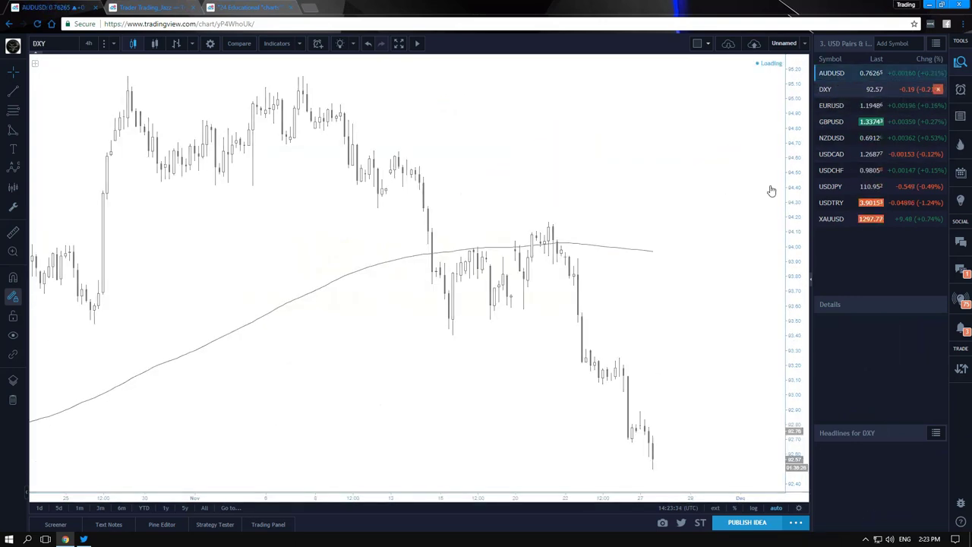
- Put AUDUSD on the 12-hour interval and zoom out so both harmonic patterns and Fib zones show
scroll(661, 221, "down", 5)
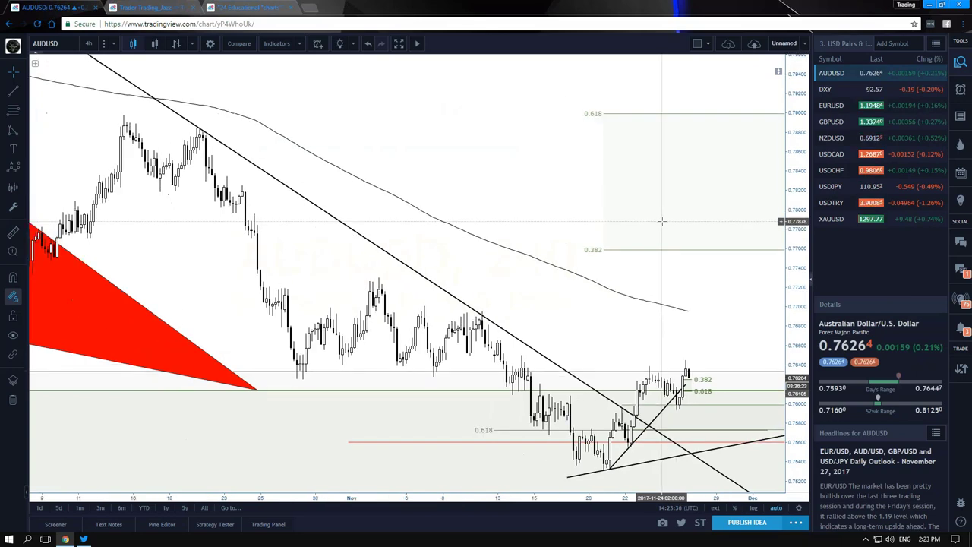
scroll(658, 220, "up", 2)
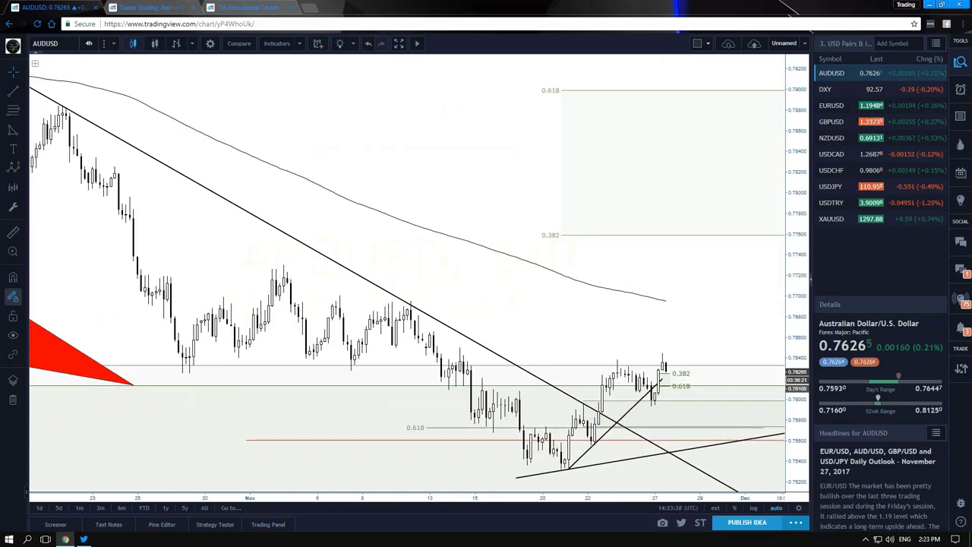
left_click(88, 44)
left_click(99, 273)
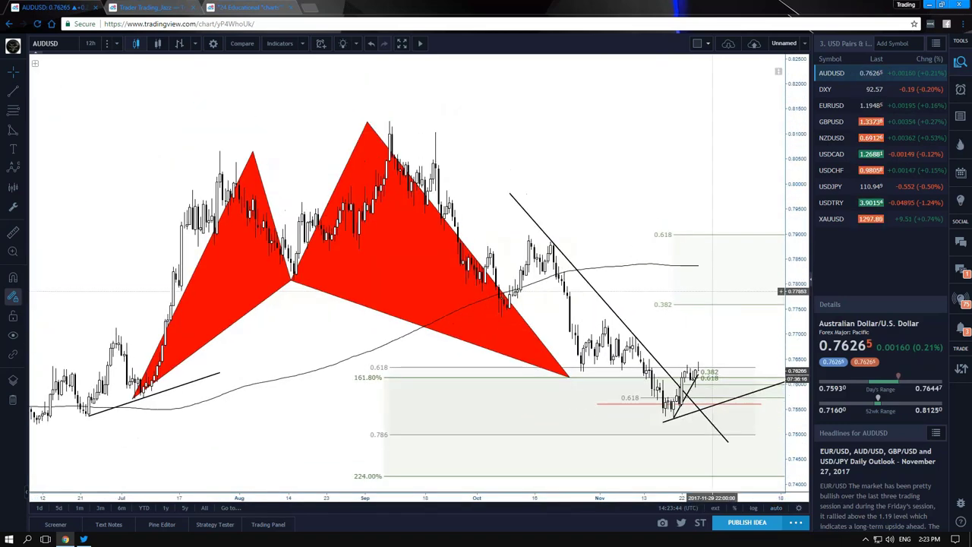
scroll(712, 291, "up", 3)
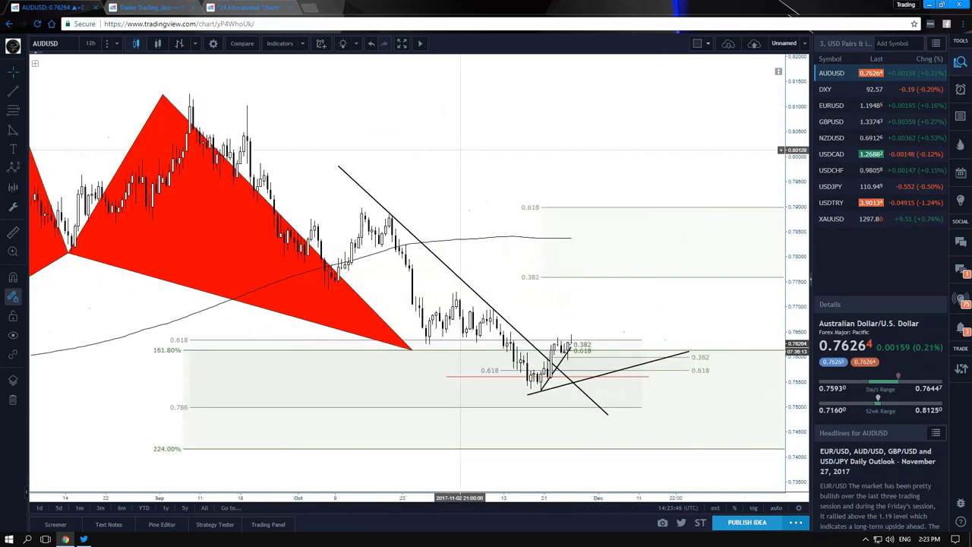
scroll(461, 149, "down", 3)
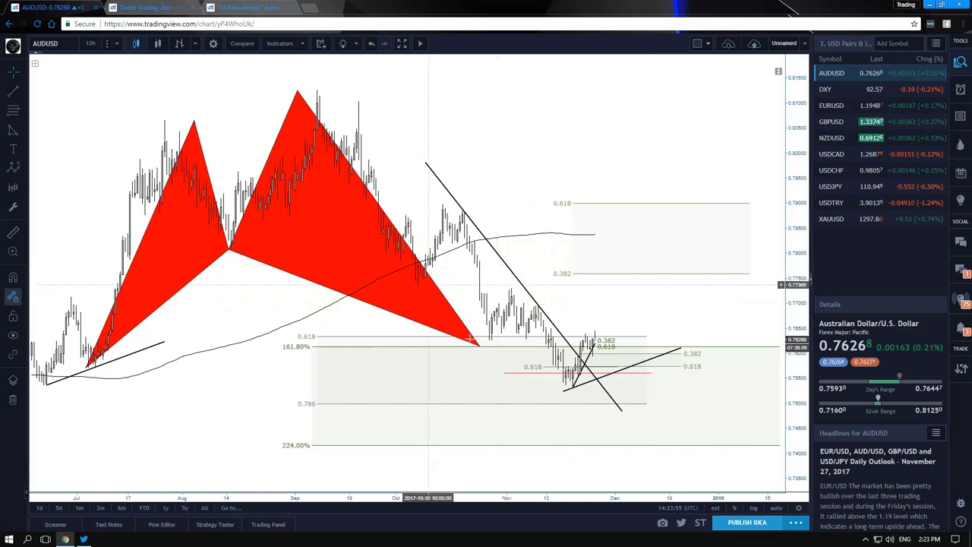
- Move the harmonic pattern's D point left and compress the price scale to show a wider range
mouse_move(481, 351)
left_mouse_down()
mouse_move(410, 358)
mouse_move(372, 350)
left_mouse_up()
scroll(373, 350, "down", 5)
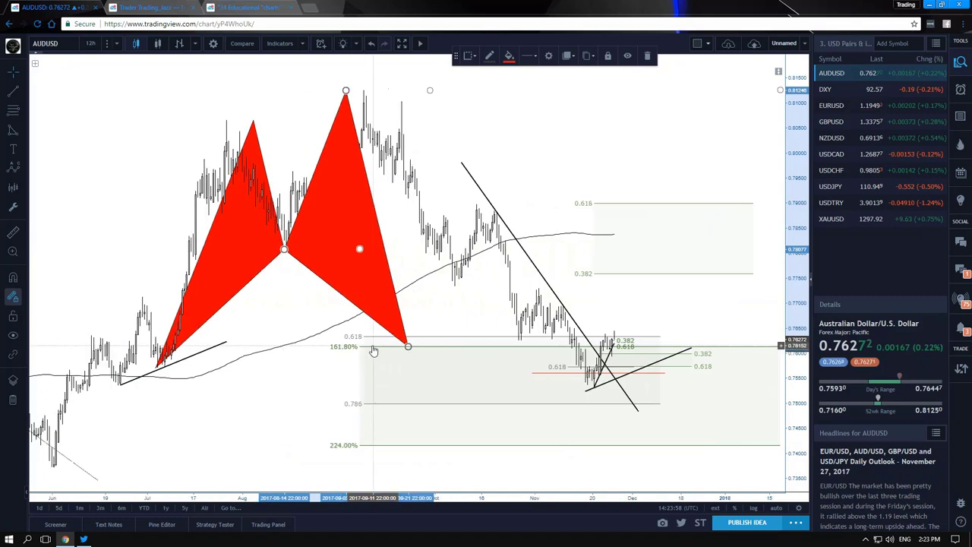
left_click_drag(796, 311, 796, 338)
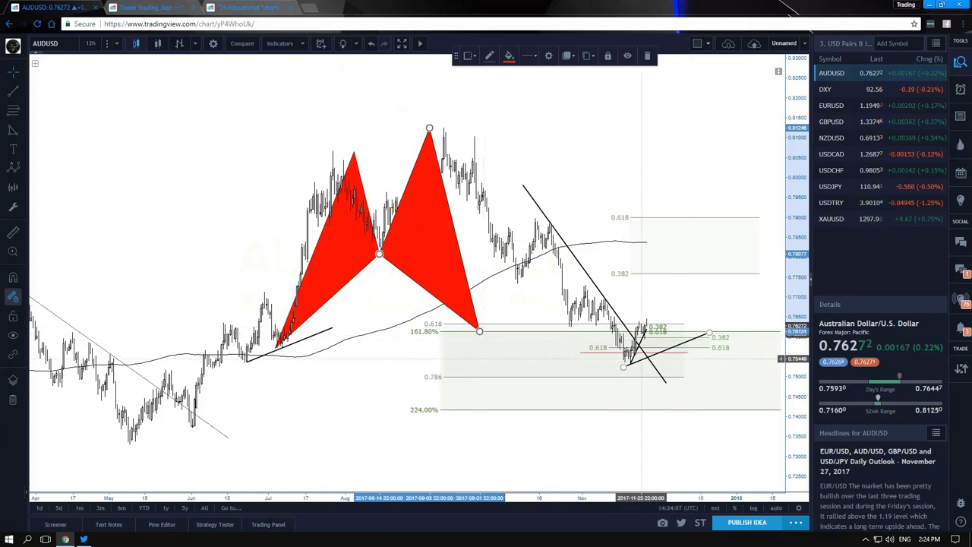
left_click(414, 89)
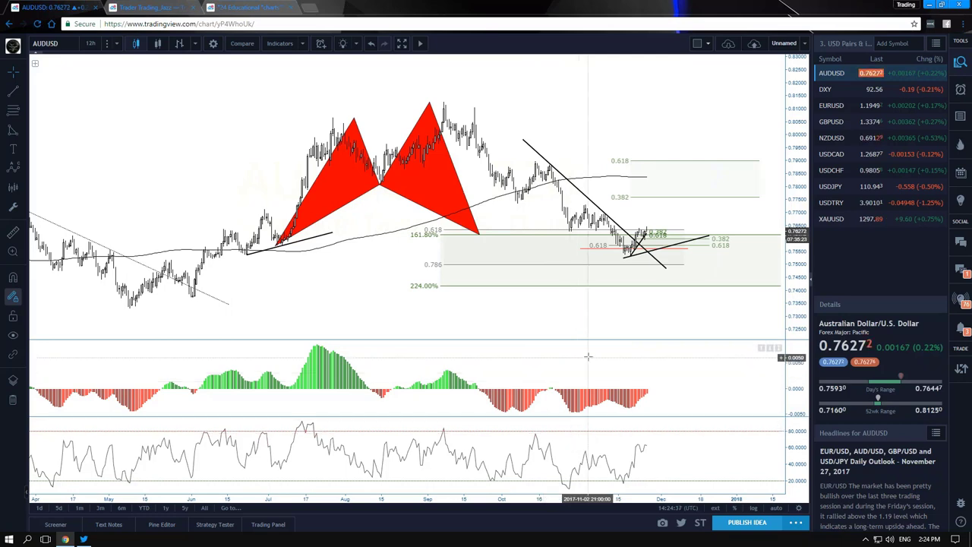
scroll(618, 322, "up", 5)
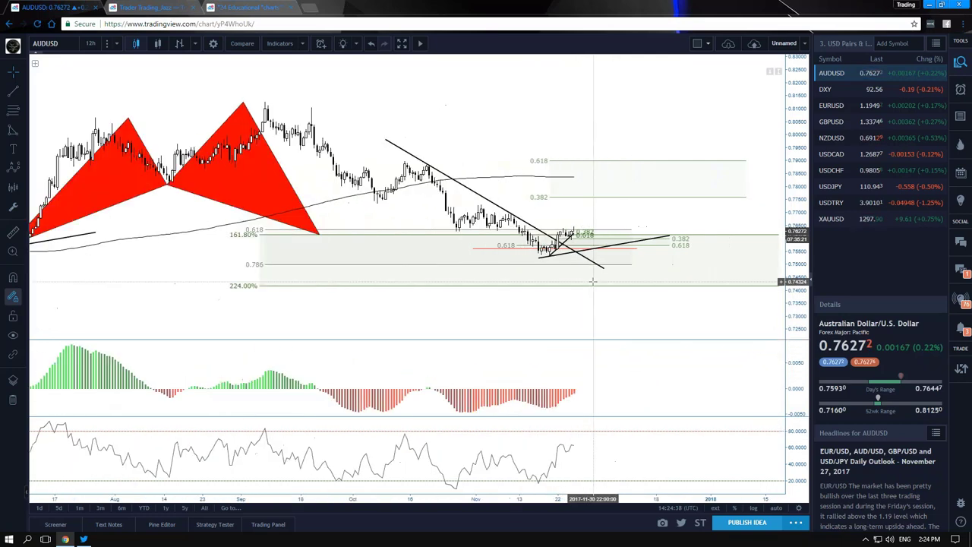
scroll(796, 228, "up", 5)
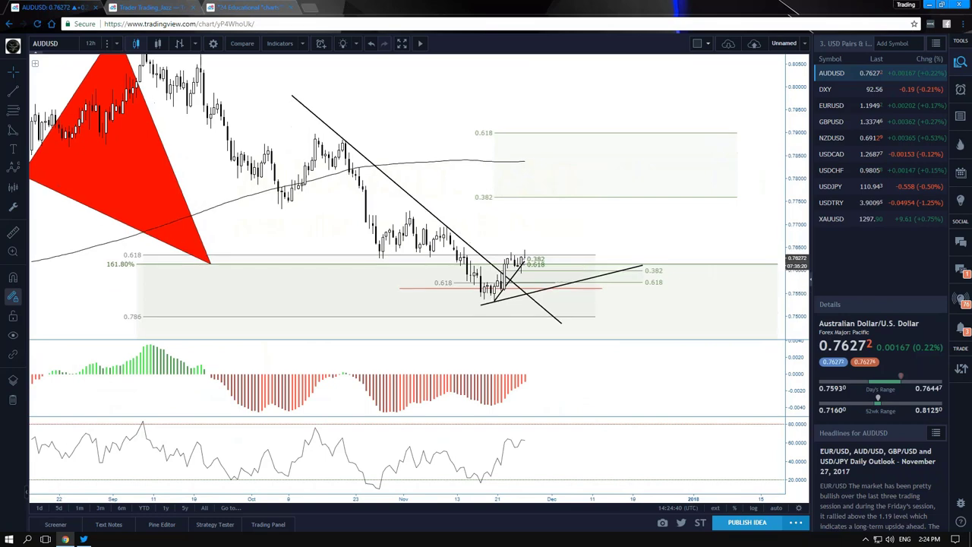
left_click_drag(593, 220, 690, 199)
scroll(714, 193, "down", 5)
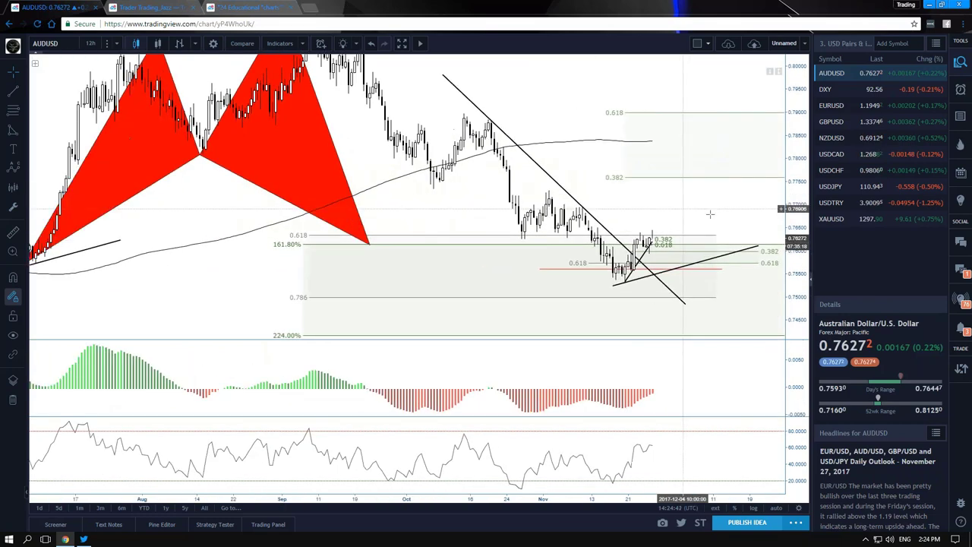
scroll(683, 105, "up", 5)
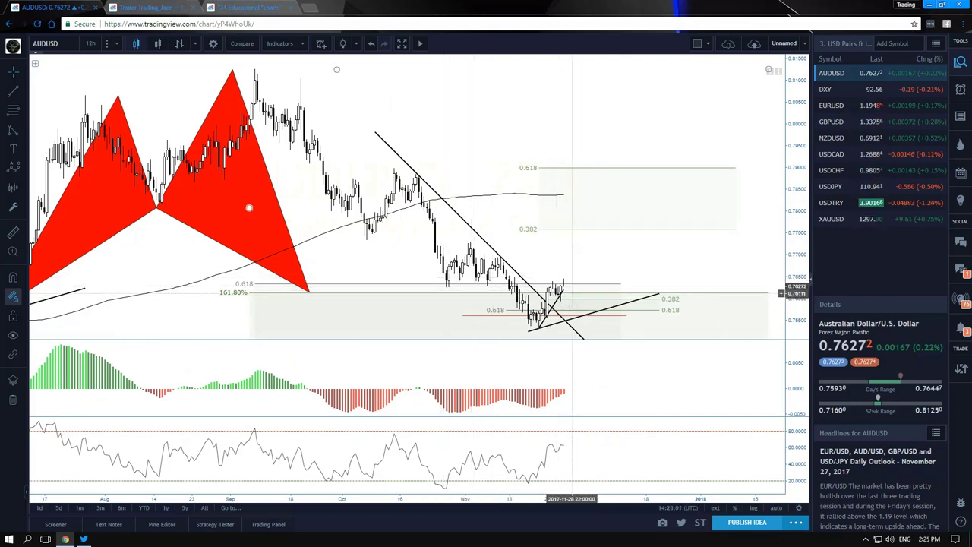
- Change the AUDUSD chart to the 2-hour interval
left_click(95, 44)
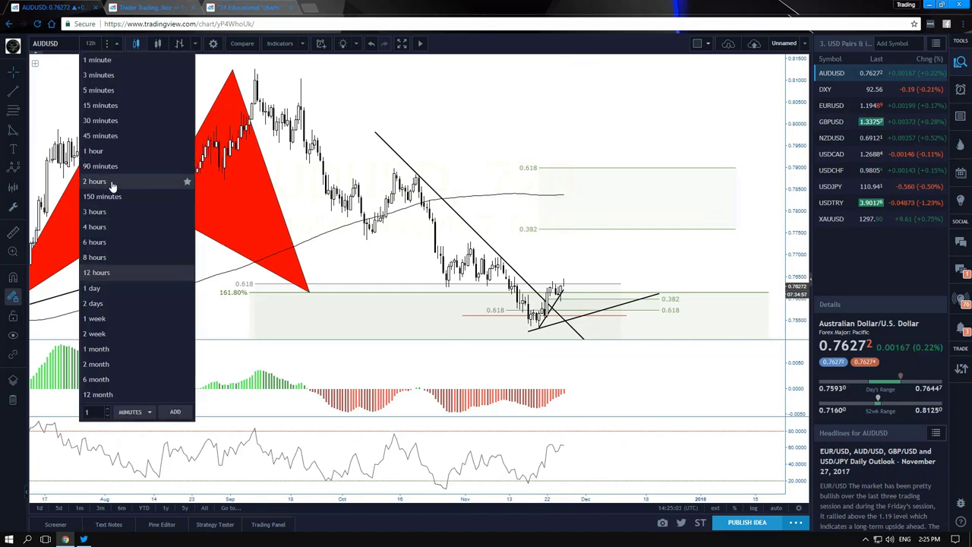
left_click(172, 187)
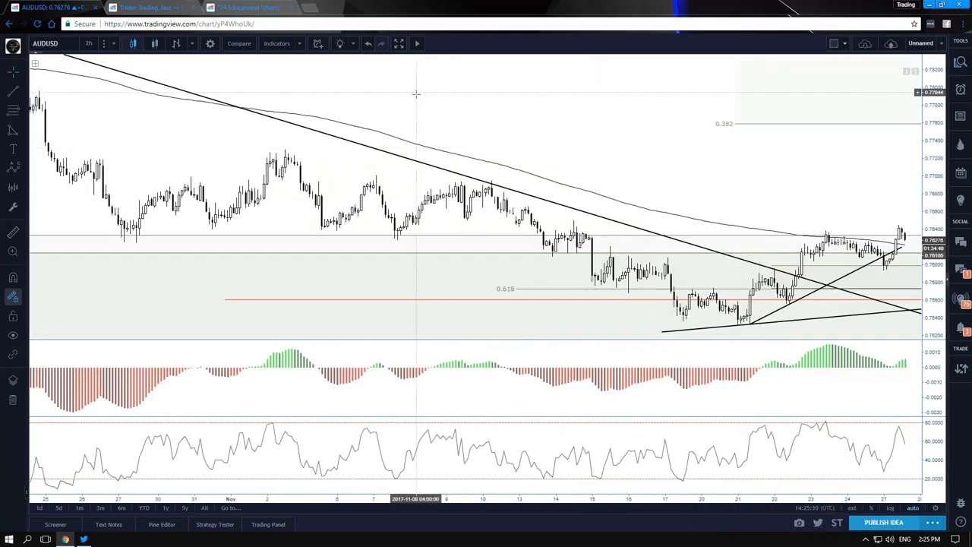
scroll(549, 161, "right", 5)
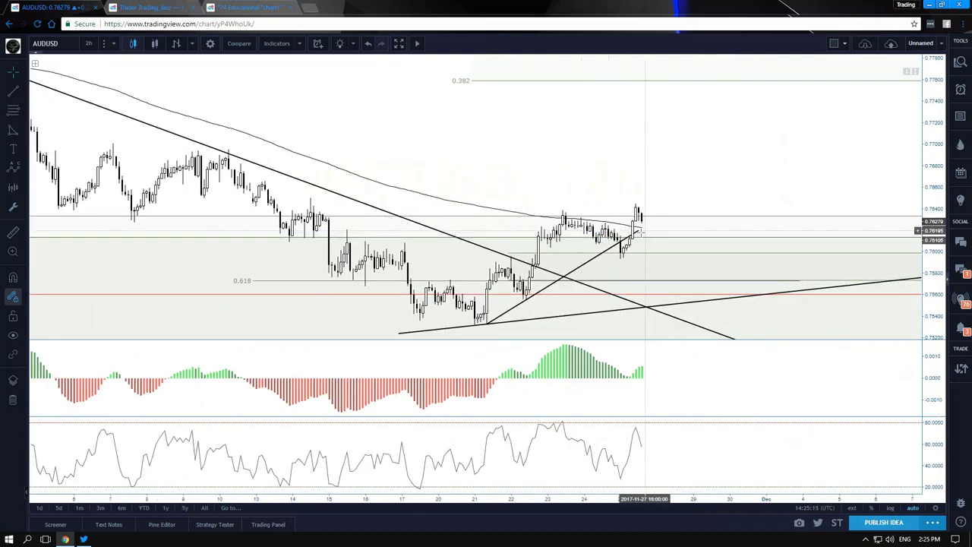
- Re-anchor the rising trendline at the 22 Nov low and extend it up into future dates
left_click_drag(639, 227, 692, 196)
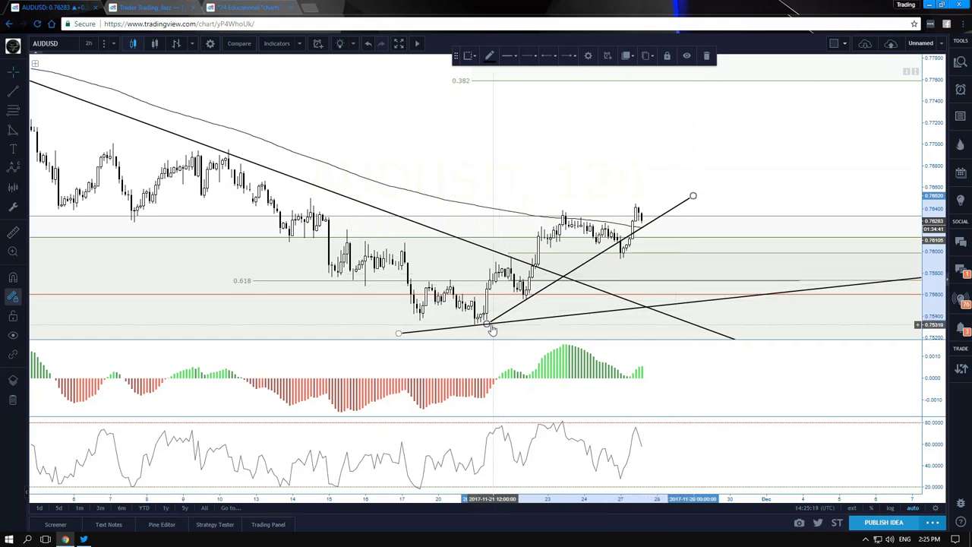
left_click_drag(486, 323, 526, 299)
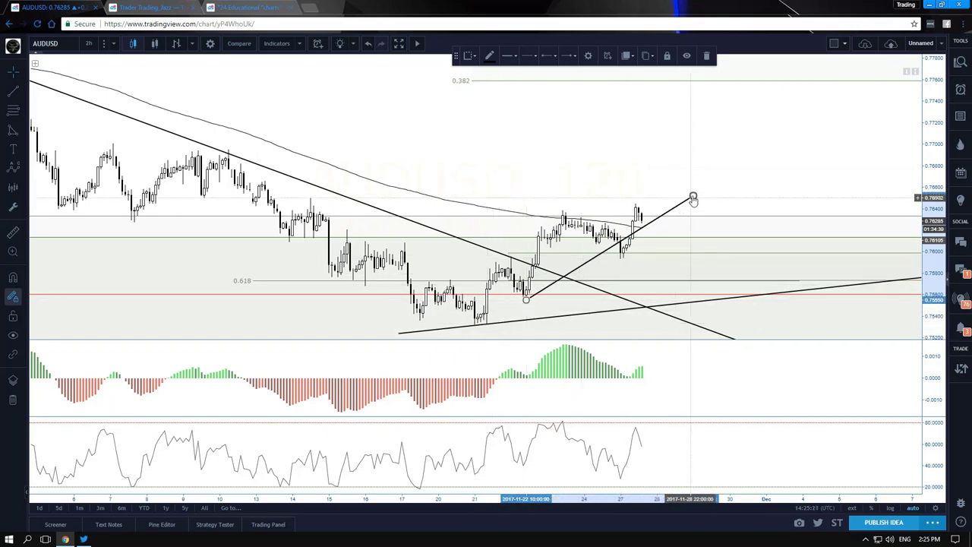
left_click_drag(693, 196, 775, 192)
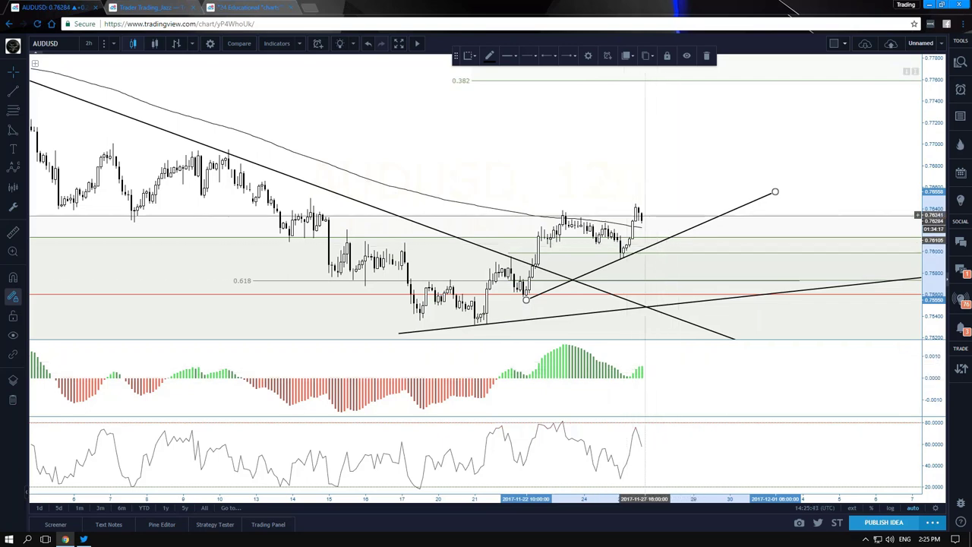
left_click_drag(776, 193, 860, 155)
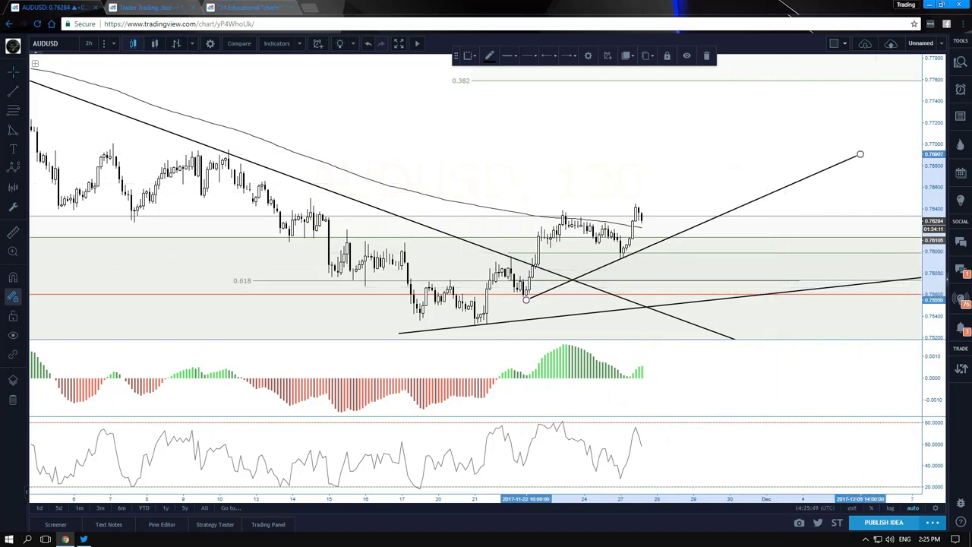
left_click(623, 172)
left_click_drag(623, 172, 619, 114)
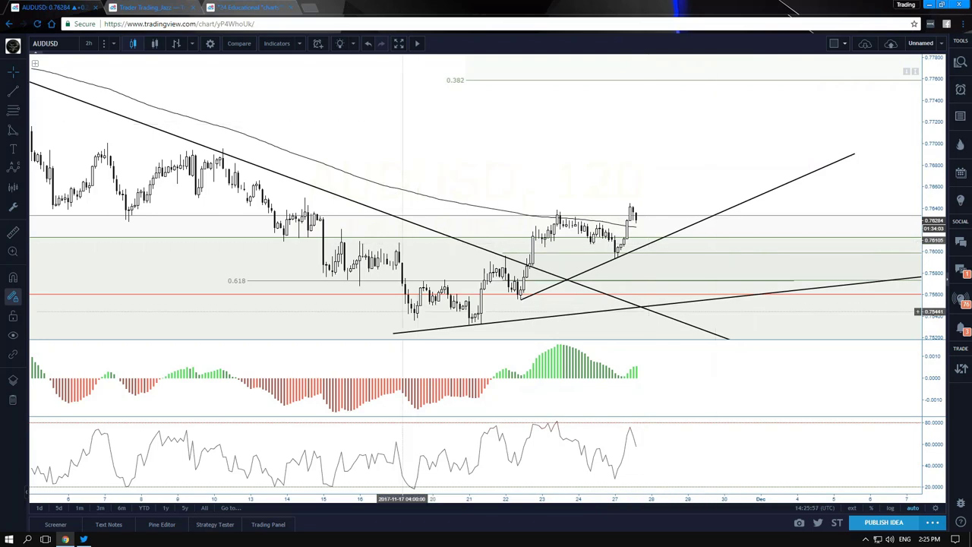
- Hide all drawings and pan the chart to frame the recent AUDUSD candles
scroll(248, 254, "down", 3)
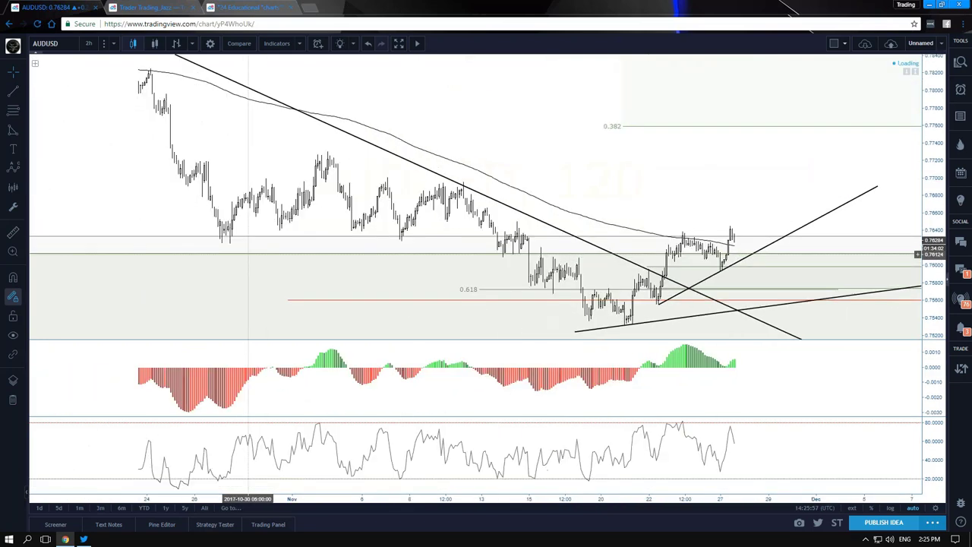
scroll(375, 266, "up", 3)
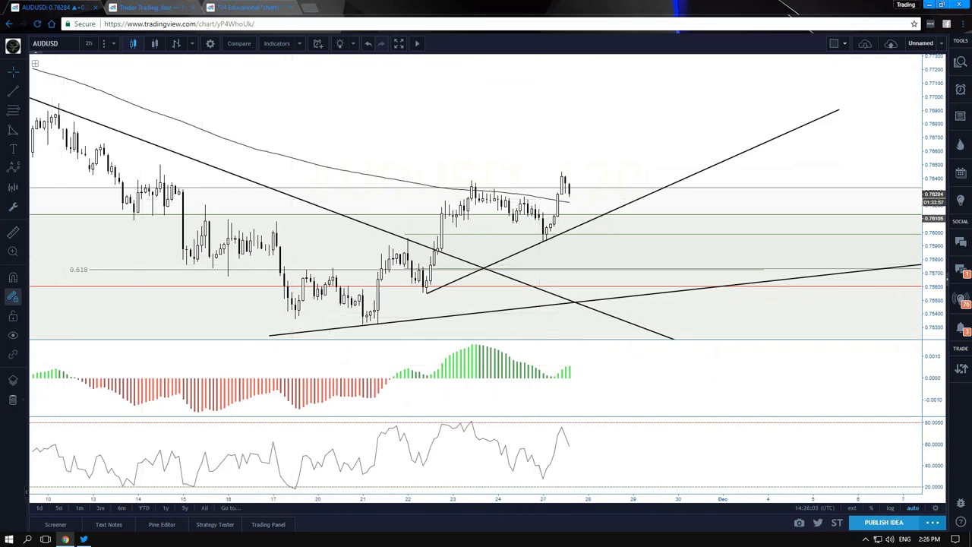
key("ctrl+alt+h")
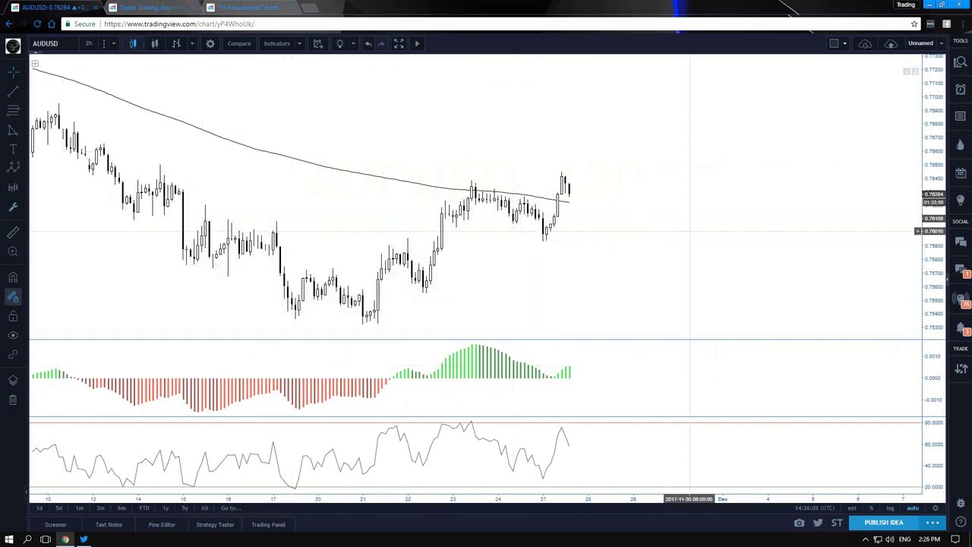
scroll(687, 228, "right", 3)
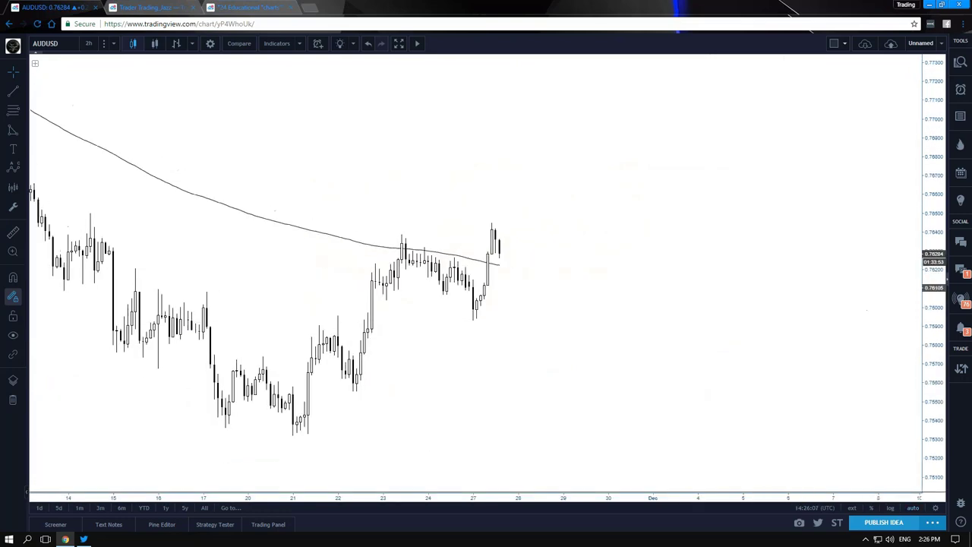
left_click_drag(544, 373, 705, 311)
scroll(768, 362, "up", 2)
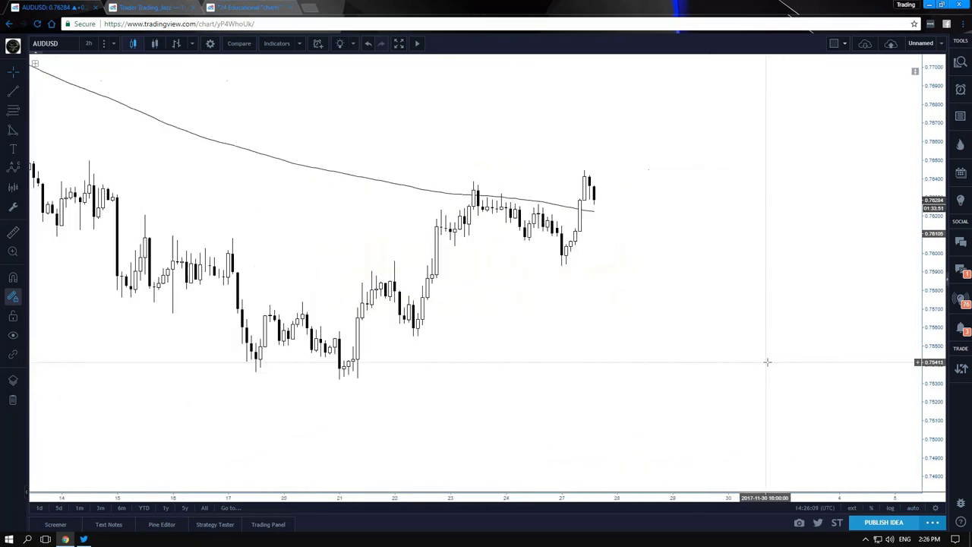
scroll(731, 330, "down", 1)
scroll(731, 331, "right", 5)
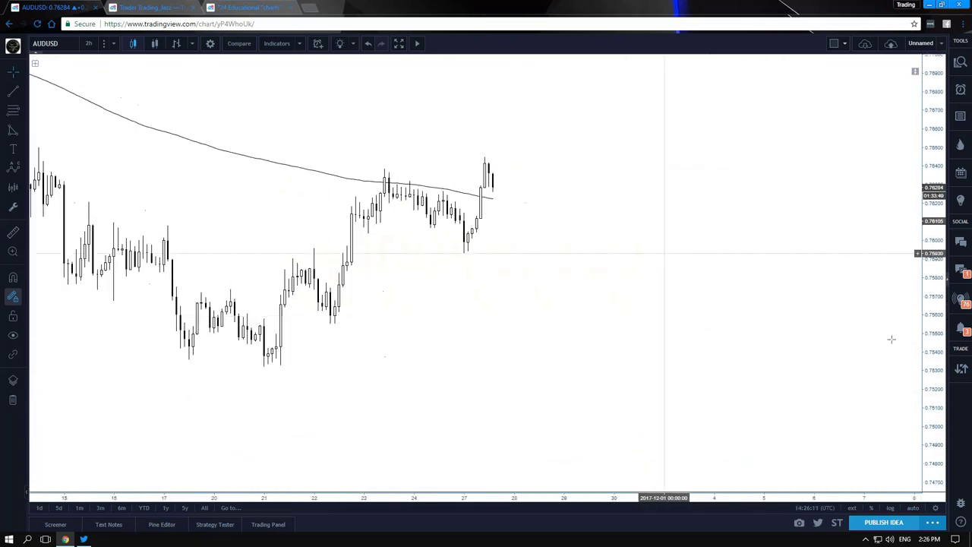
left_click_drag(139, 109, 199, 114)
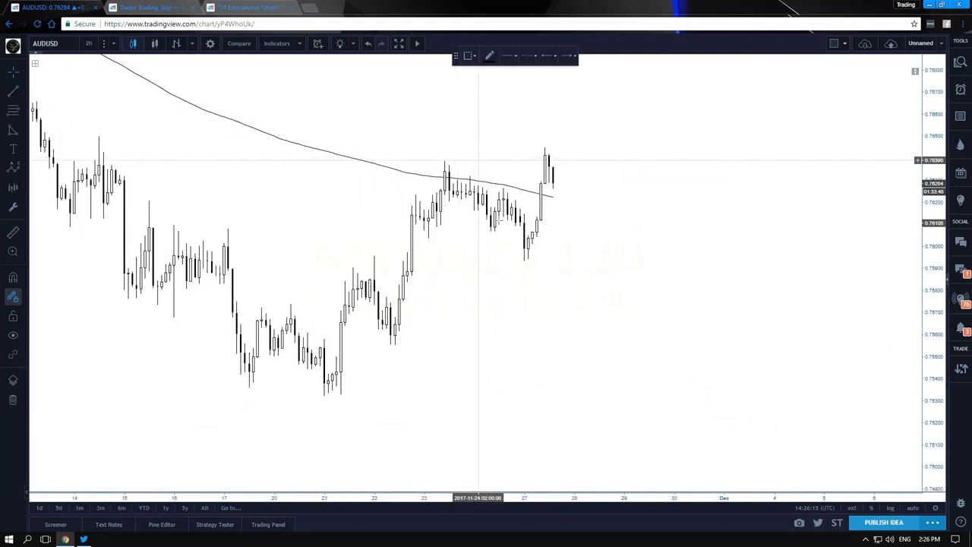
- Draw a dashed path linking the swing high, the pullback low and the newest high
left_click(478, 160)
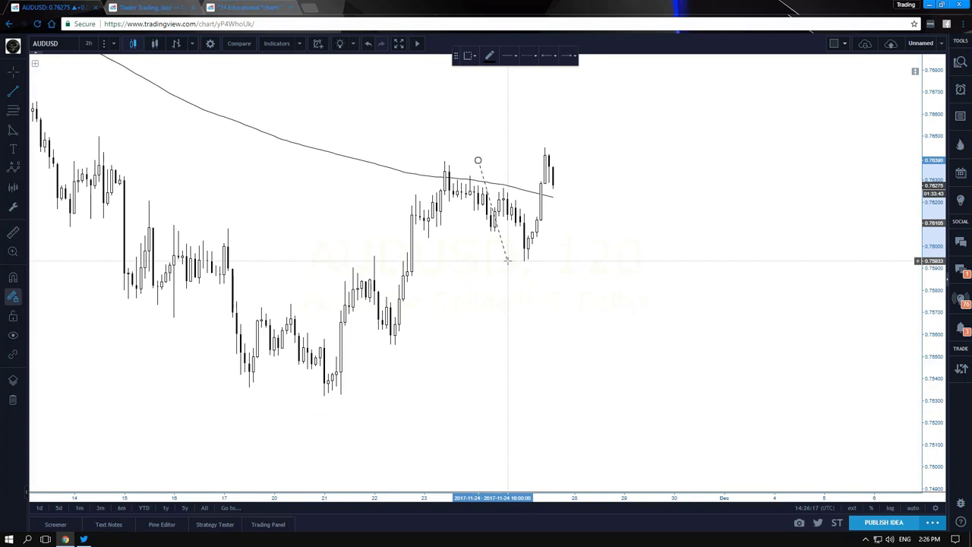
left_click(506, 259)
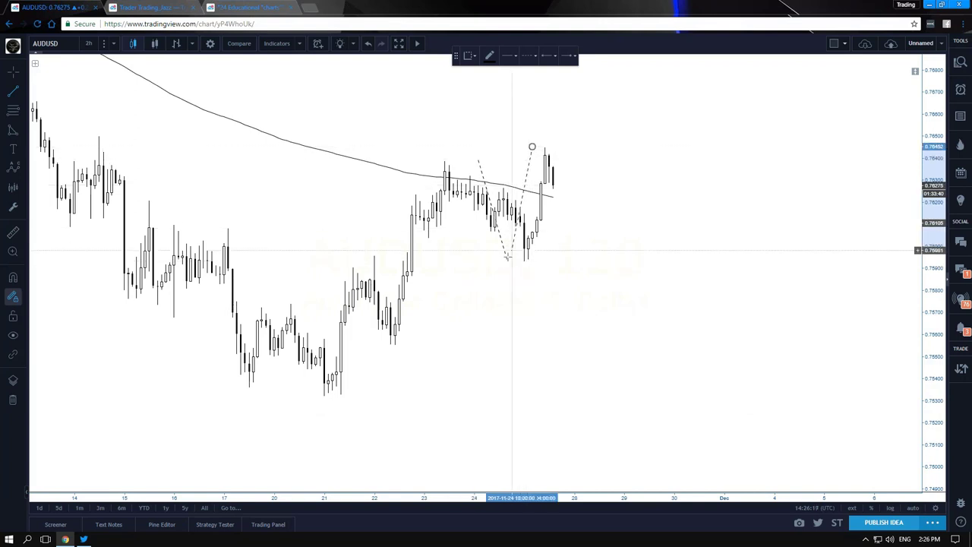
left_click(487, 287)
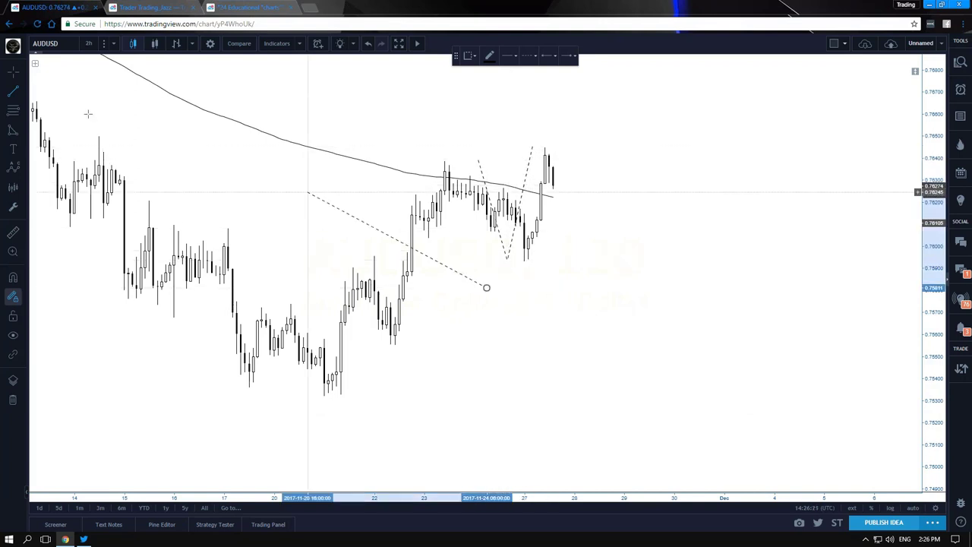
key("Escape")
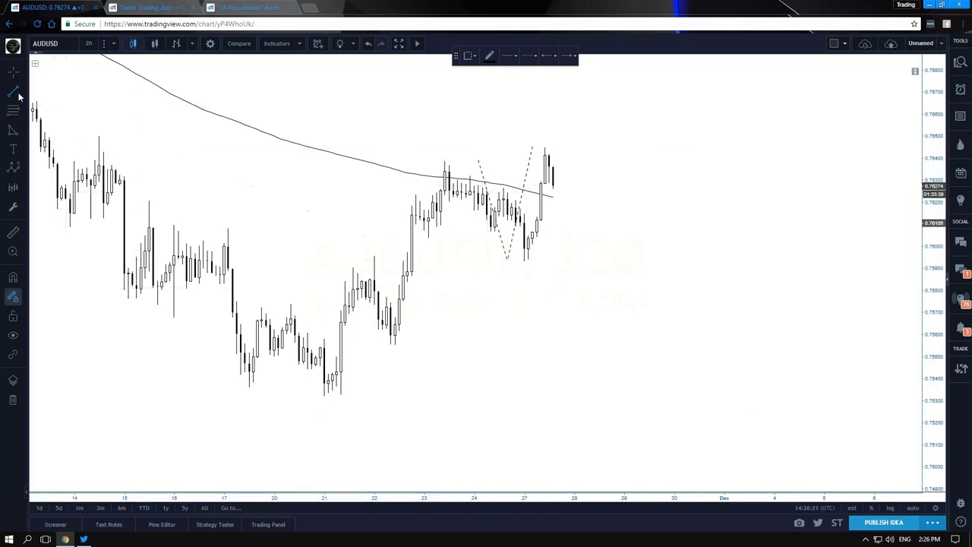
- Draw dashed horizontal segments at the 23 November high and the newest high
left_click(412, 160)
left_click(491, 161)
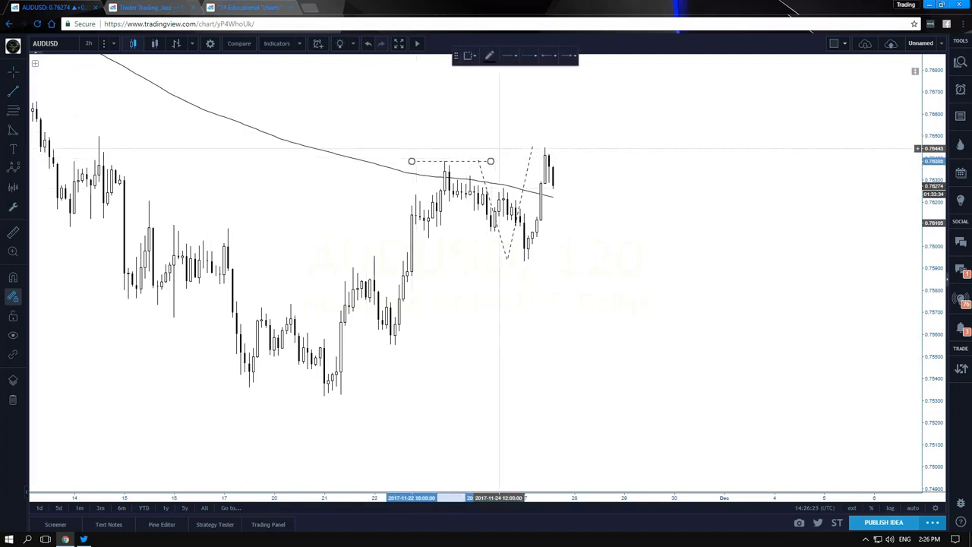
left_click(498, 146)
left_click(586, 145)
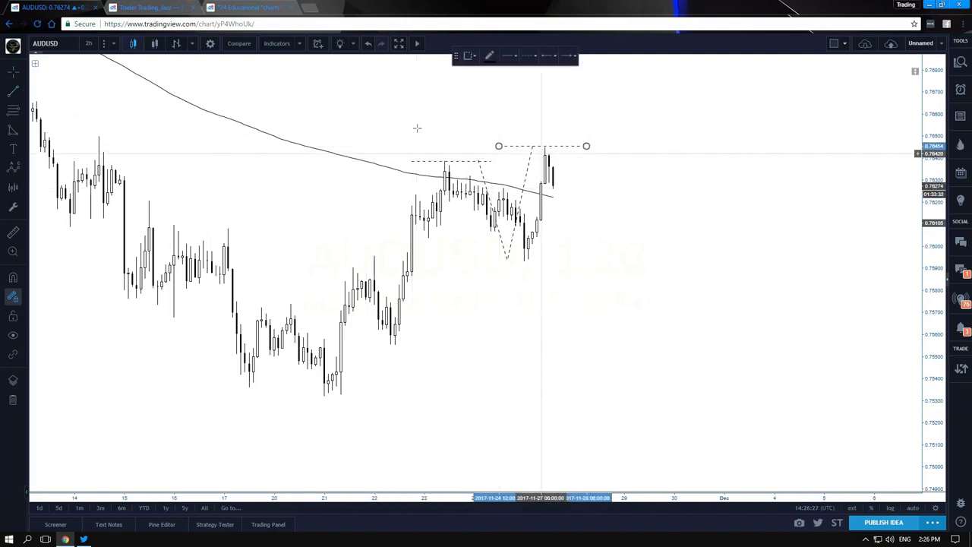
- Draw a trend-based Fib extension anchored on the pattern's first high
left_click(13, 110)
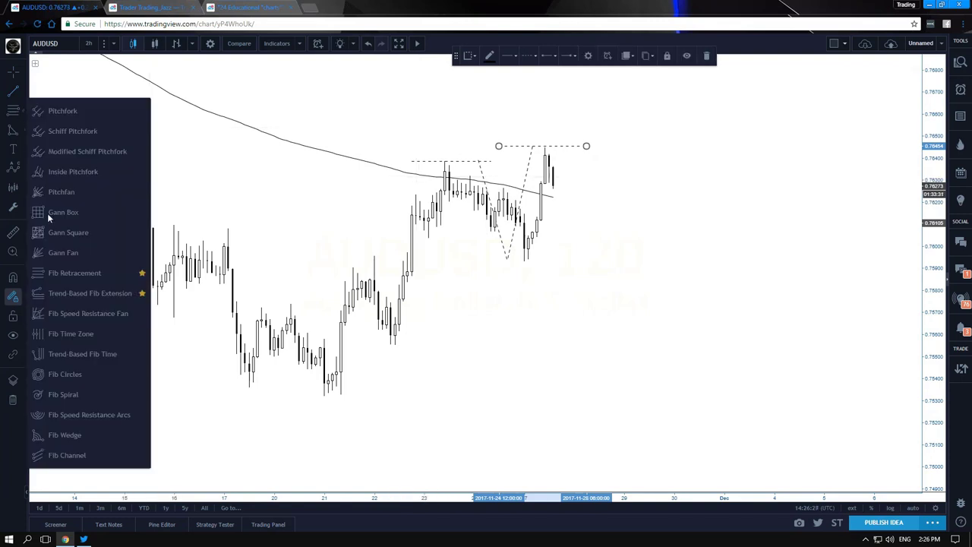
left_click(69, 294)
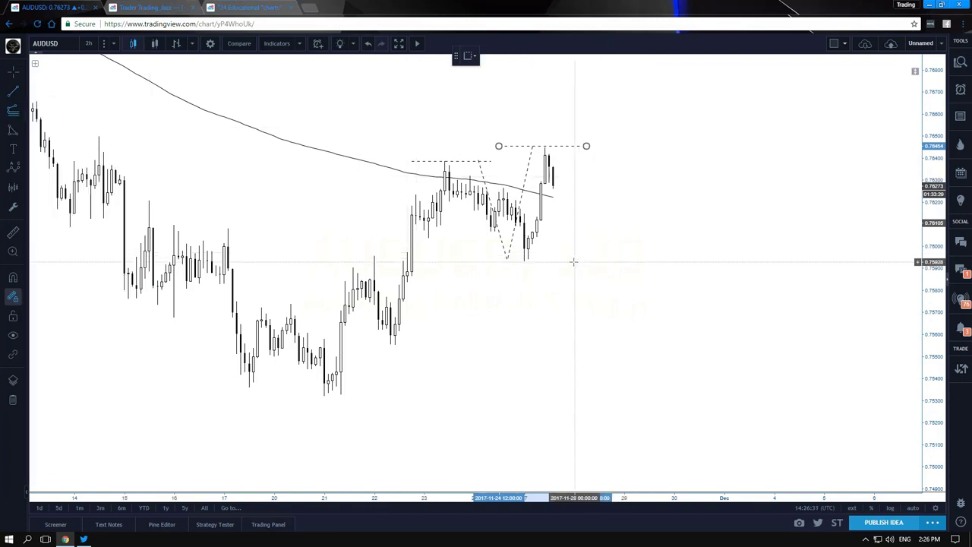
left_click(491, 161)
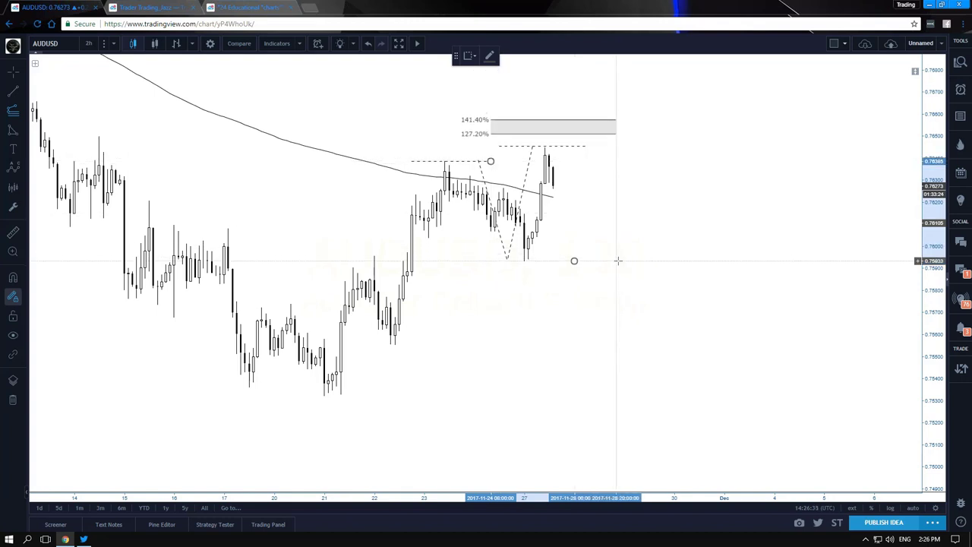
left_click(617, 261)
- Apply the 'Shark at C Point (113/127)' preset to shade the 113%–127.2% zone
left_click(469, 55)
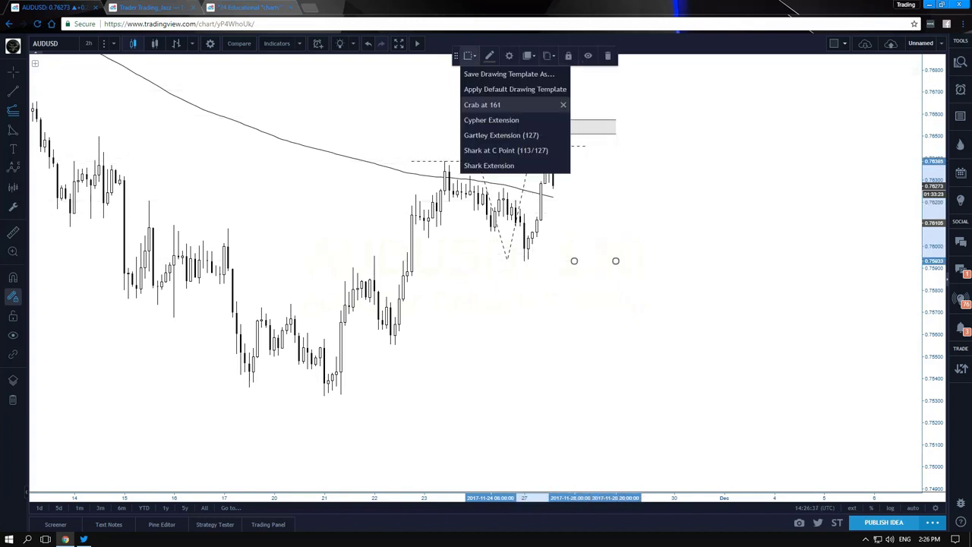
left_click(497, 163)
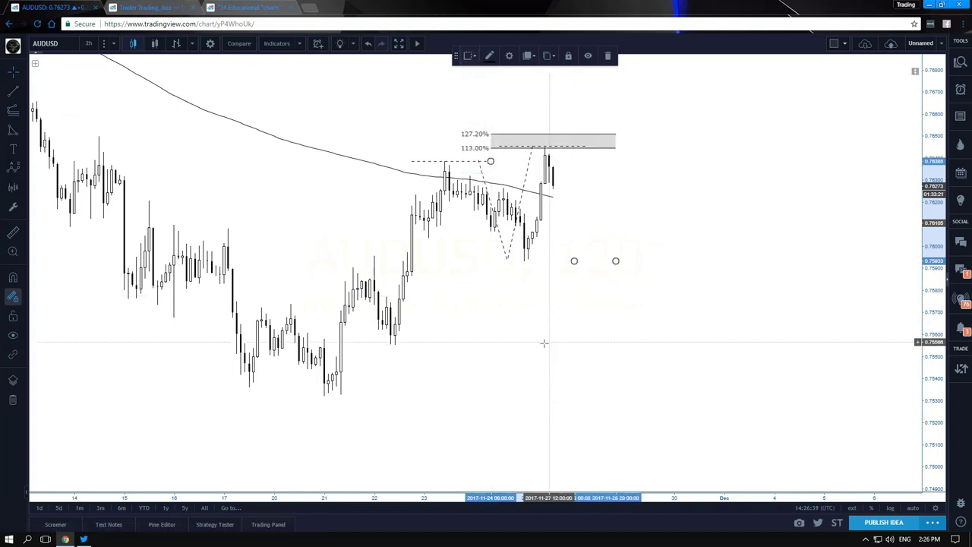
left_click(547, 297)
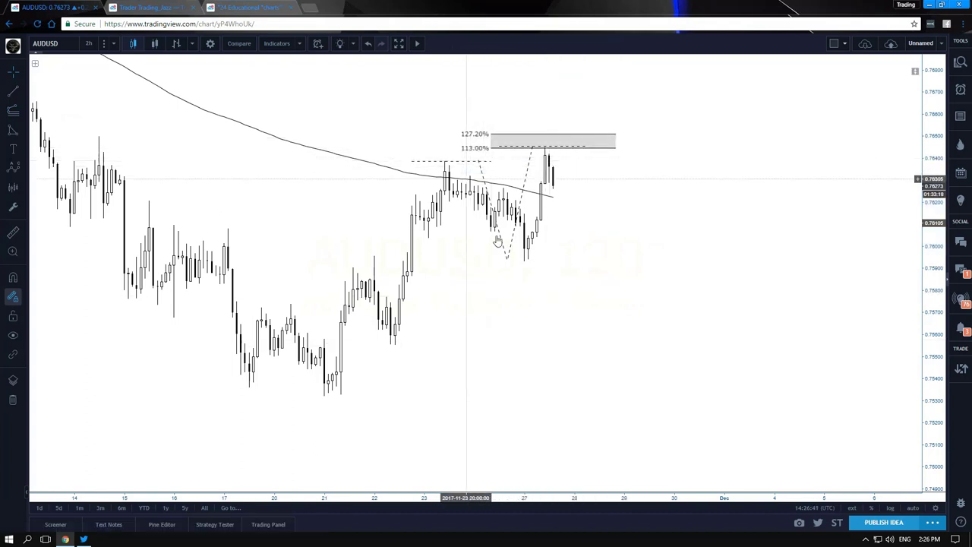
left_click(475, 149)
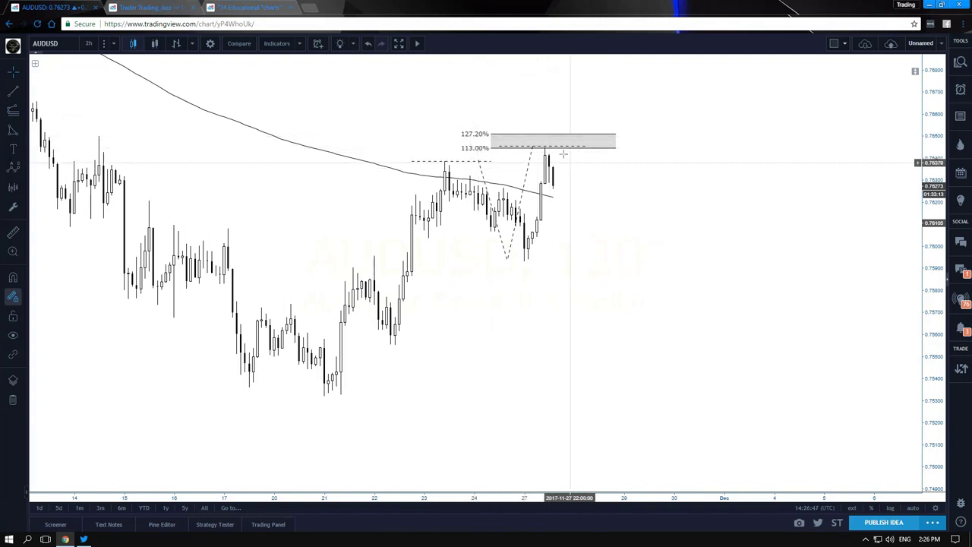
left_click(590, 164)
- Draw a second trend-based Fib extension starting from the newest high
left_click(19, 296)
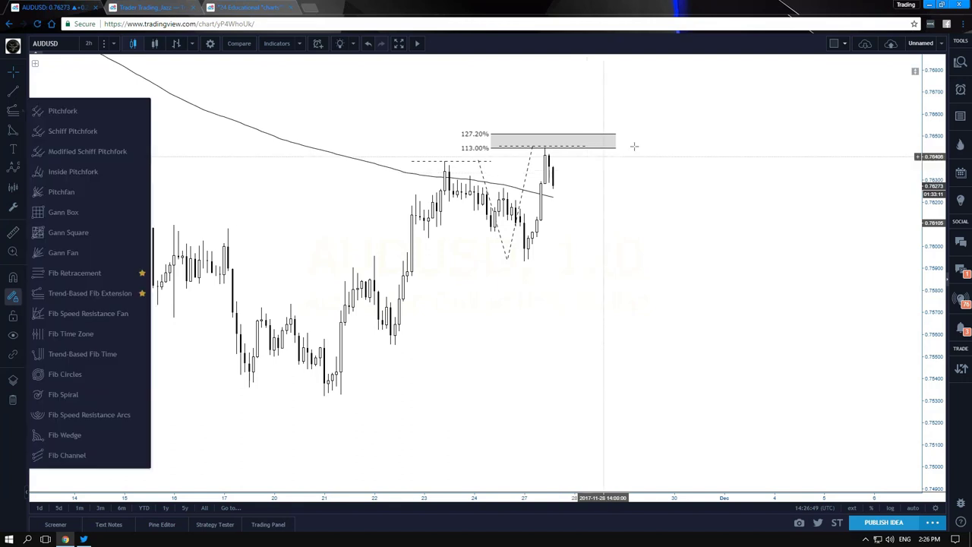
left_click(90, 293)
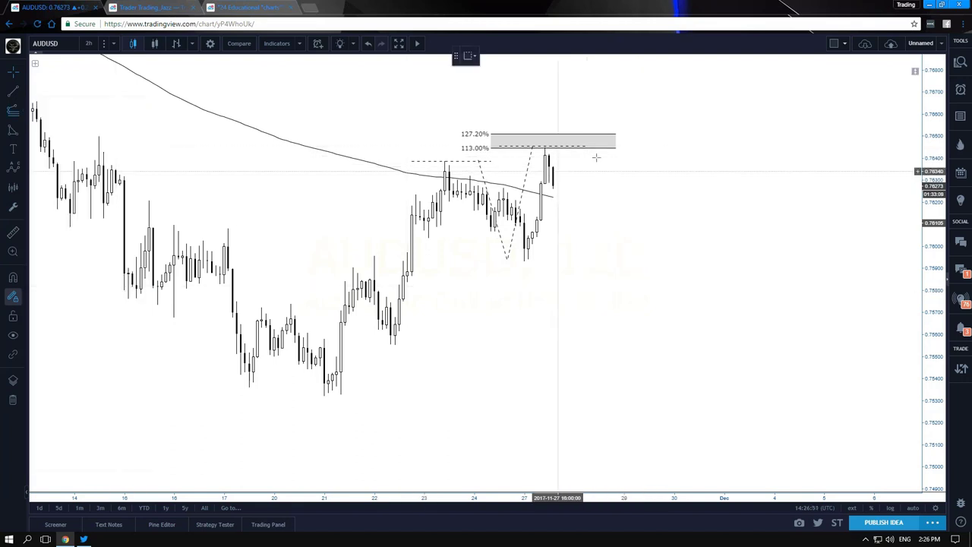
left_click(616, 147)
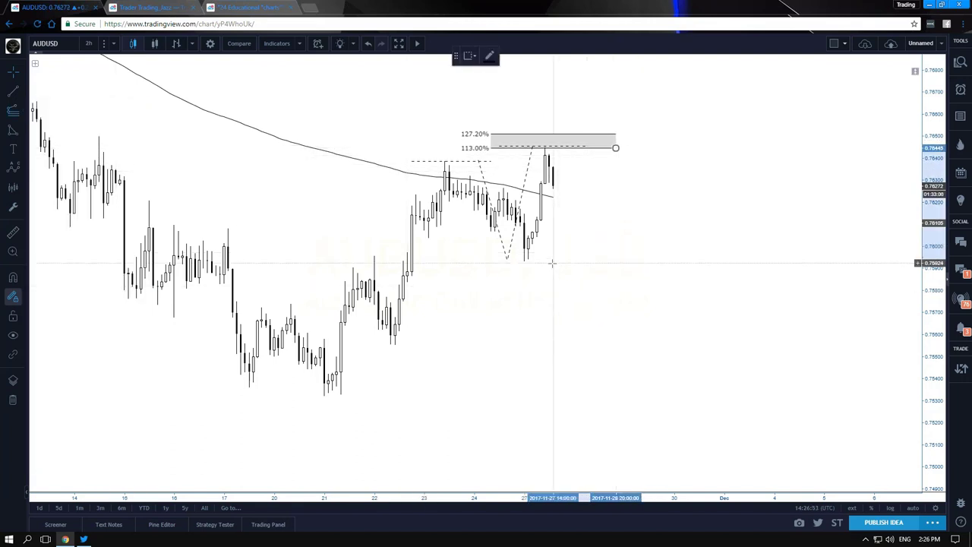
left_click(721, 148)
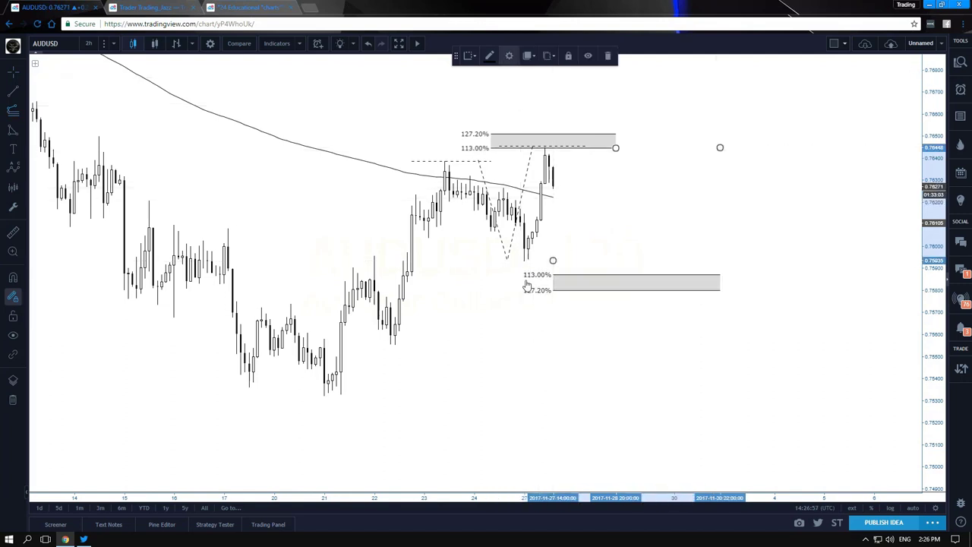
- Switch its levels from 113% and 127.2% to 161.8% and 224%
left_click(369, 313)
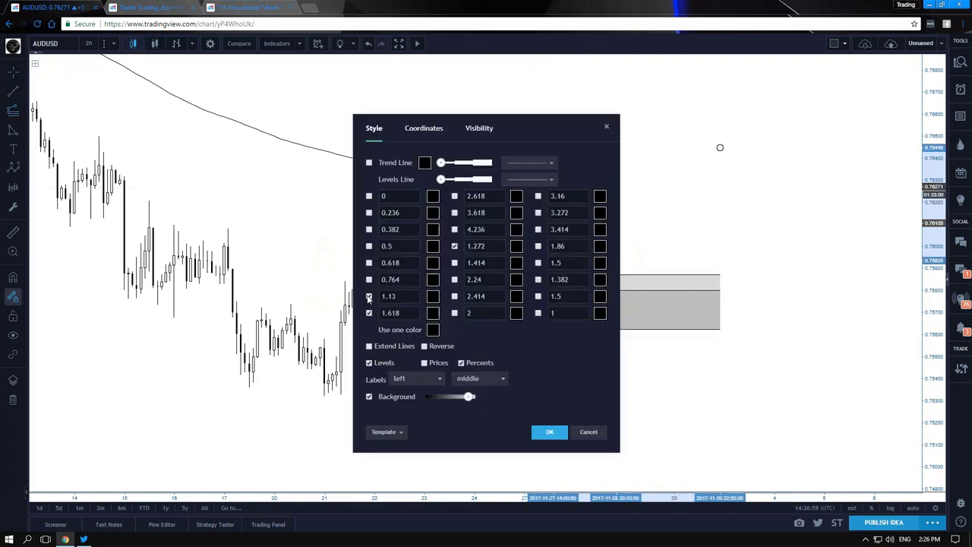
left_click(369, 296)
left_click(454, 246)
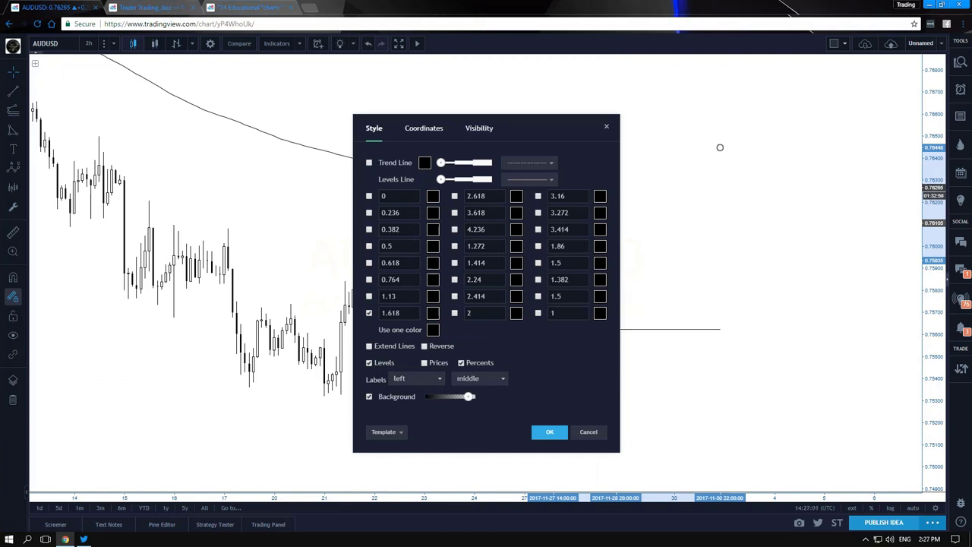
left_click_drag(384, 135, 201, 100)
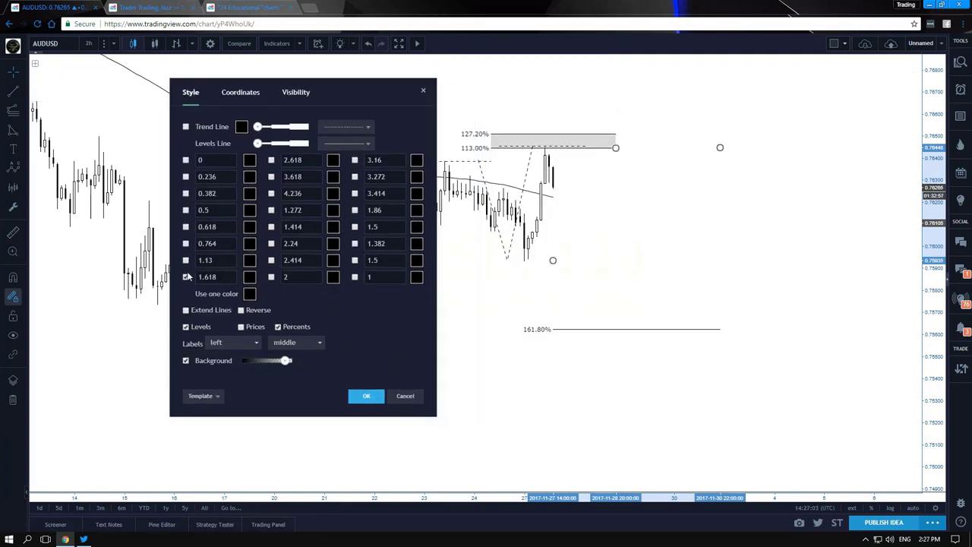
left_click(271, 244)
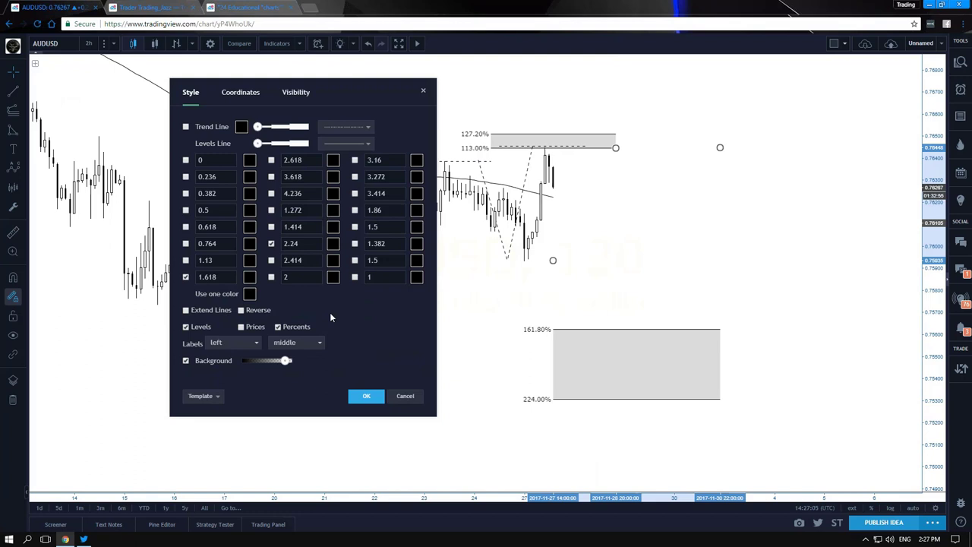
left_click(365, 397)
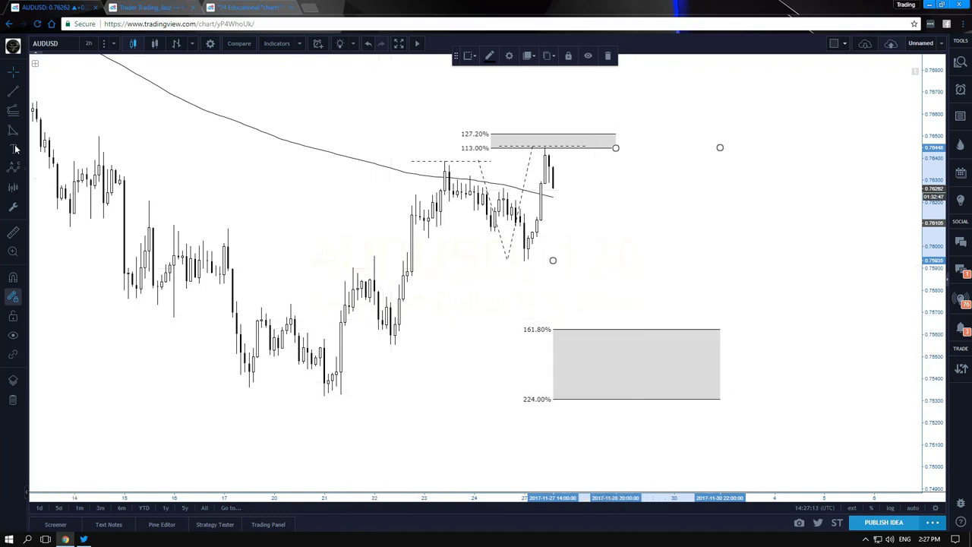
- Draw a Fib retracement from the lower anchor up to the recent high
left_click(22, 112)
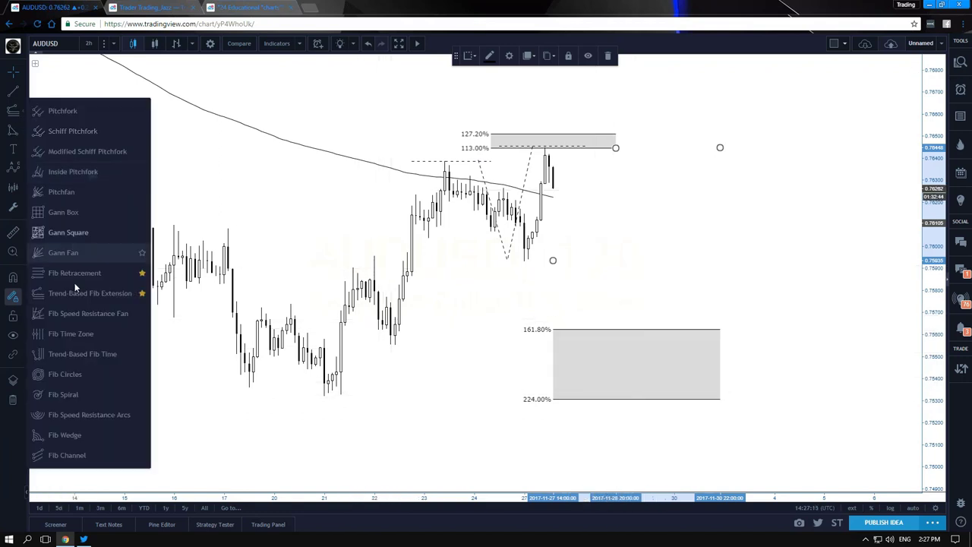
left_click(92, 278)
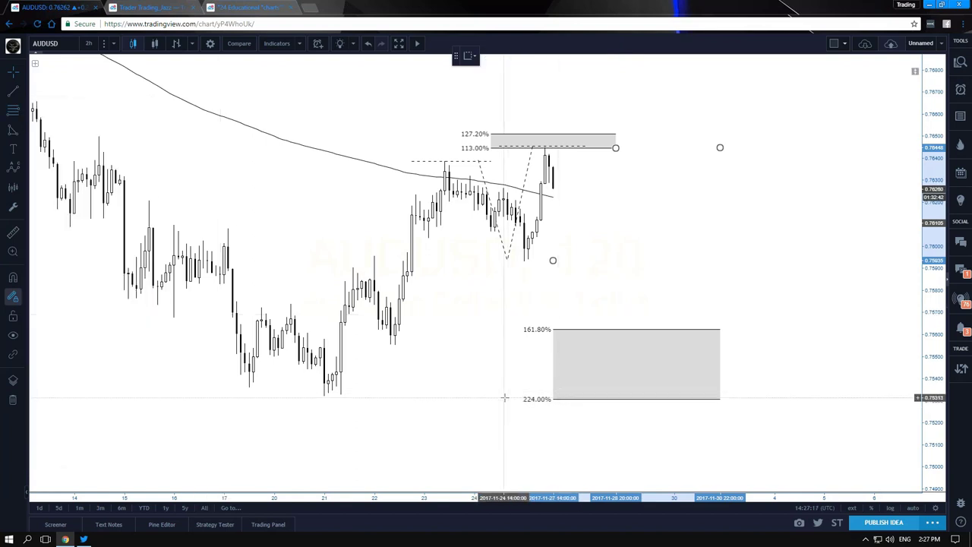
left_click(503, 395)
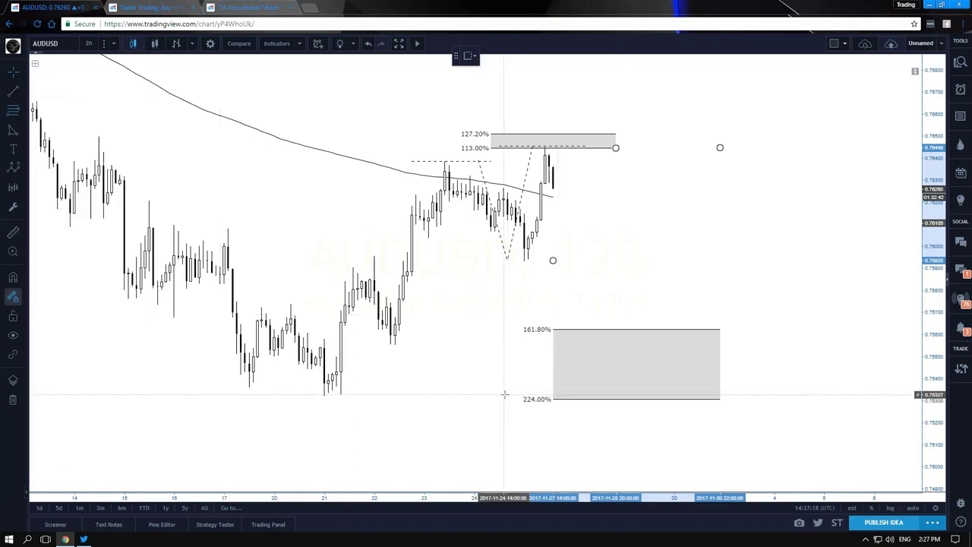
left_click(780, 147)
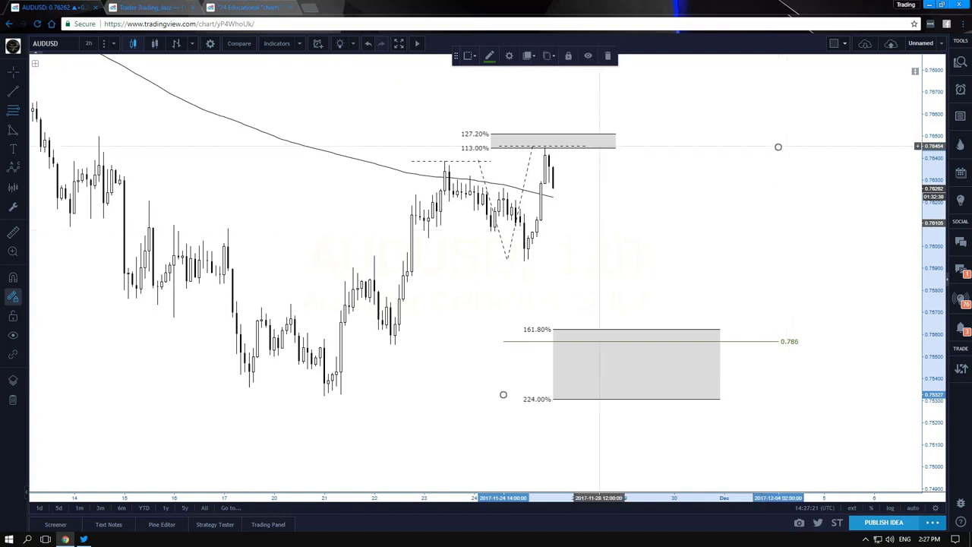
- Turn on the 0.618 level so the retracement shades a 0.618–0.786 band
double_click(532, 341)
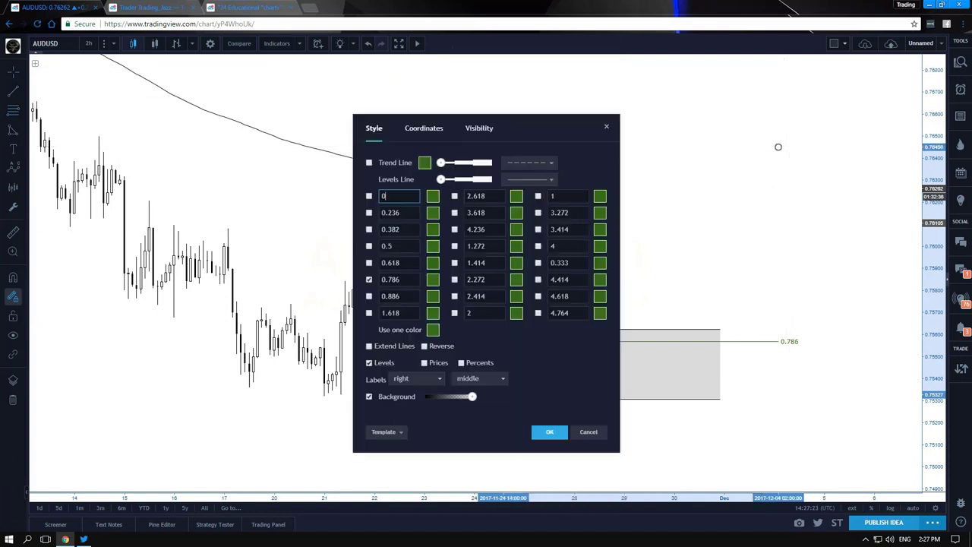
left_click(369, 263)
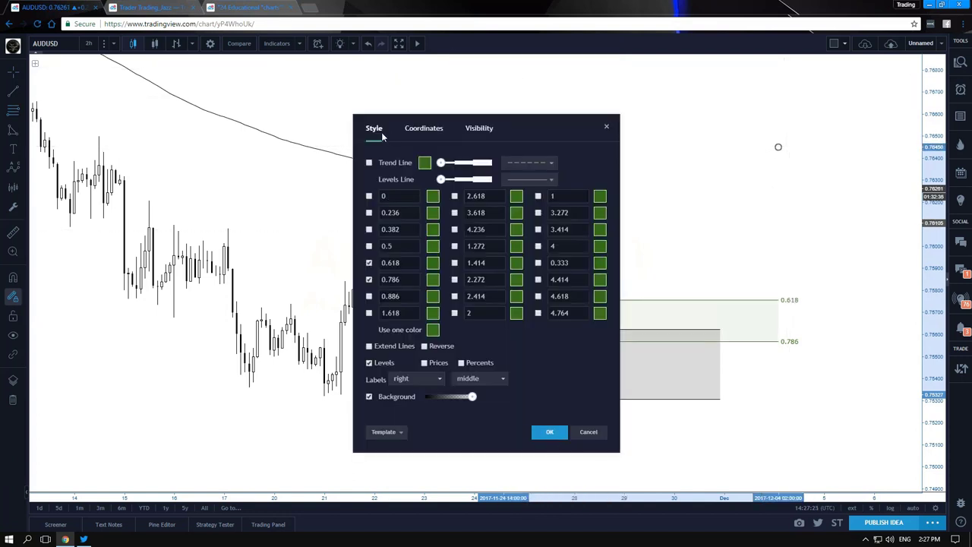
key("Return")
left_click_drag(304, 129, 464, 135)
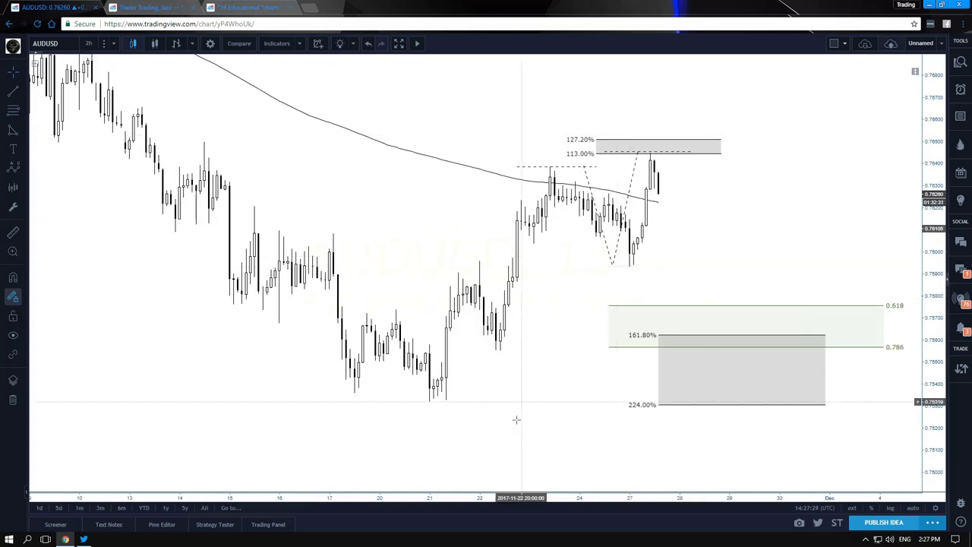
left_click_drag(512, 419, 483, 421)
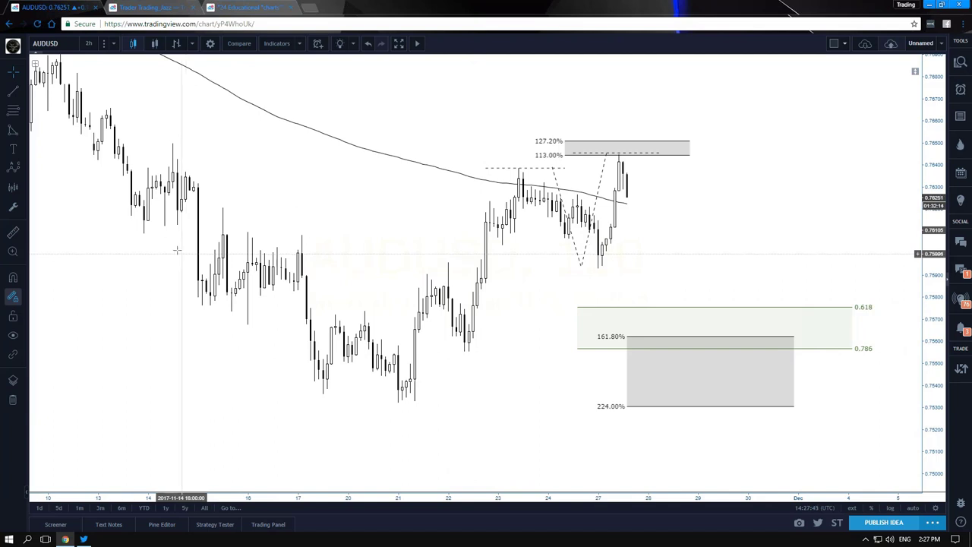
- Draw a green rectangle covering the 0.7538–0.7567 November lows
left_click(24, 130)
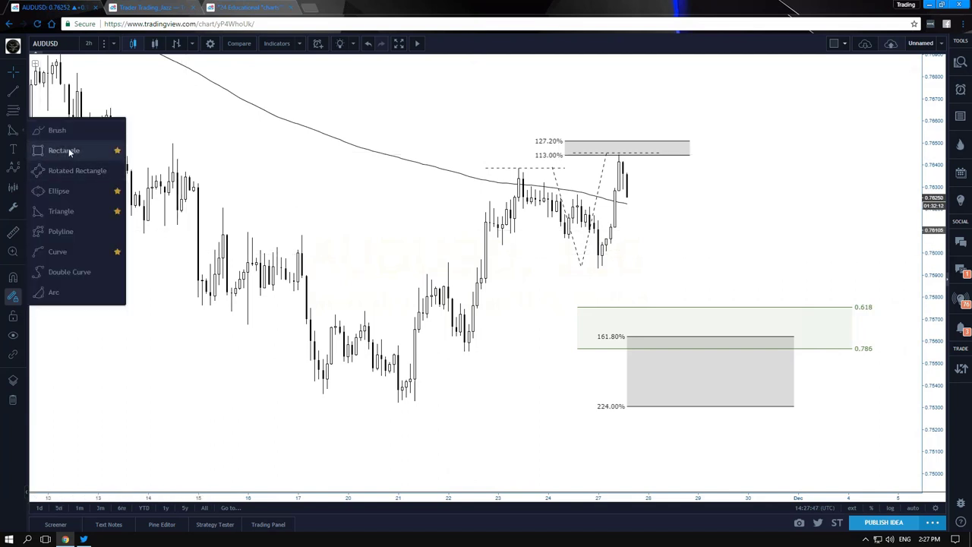
left_click(260, 325)
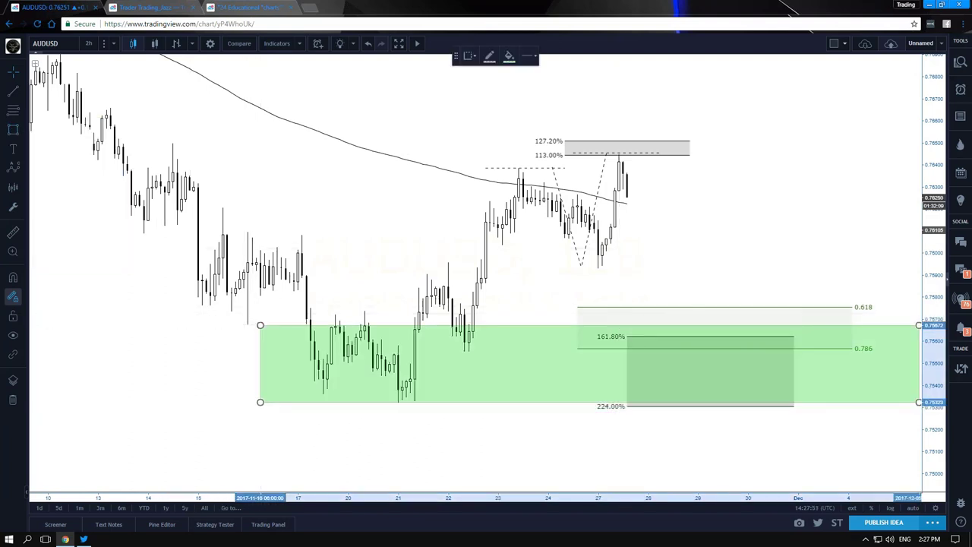
left_click(906, 389)
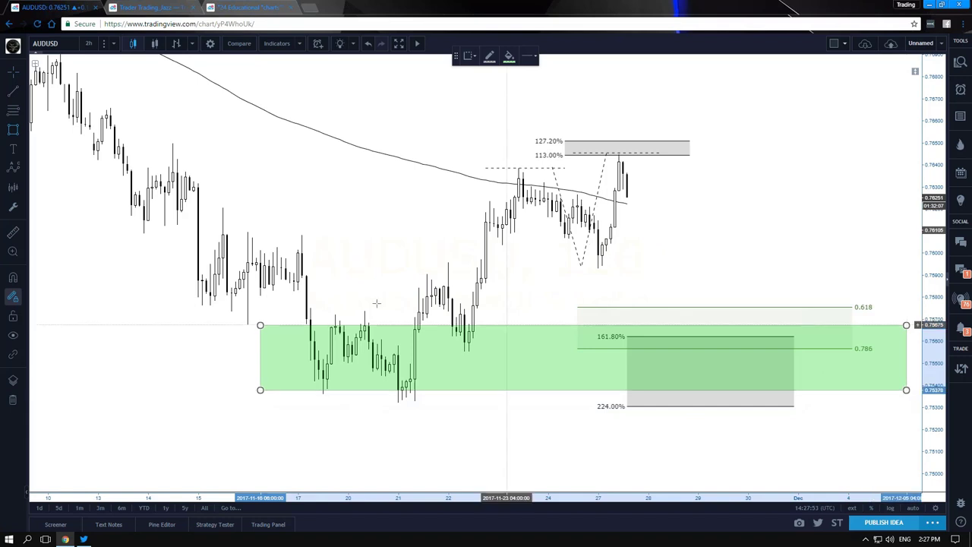
- Add a Fib retracement across the box showing only the 0.5 level
key("alt+f")
left_click(498, 389)
left_click(558, 325)
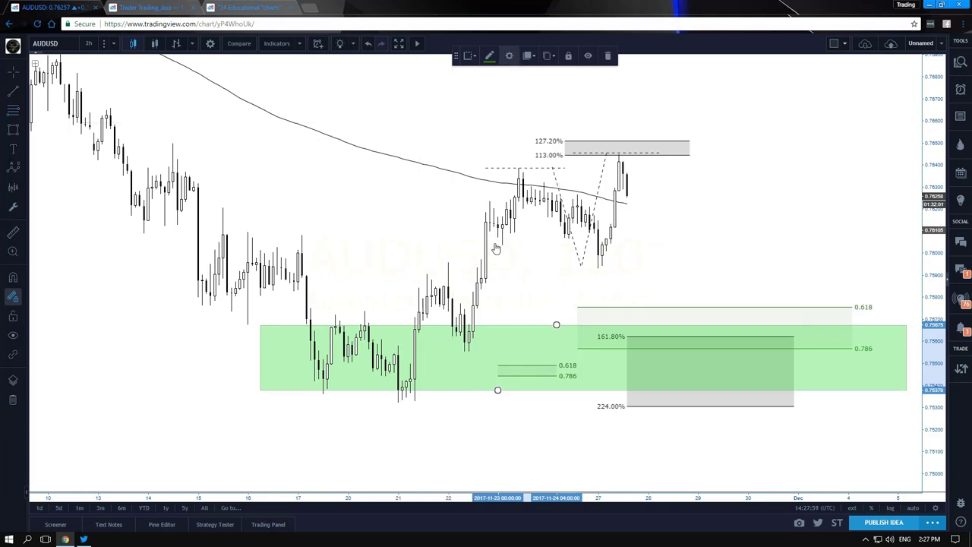
double_click(528, 365)
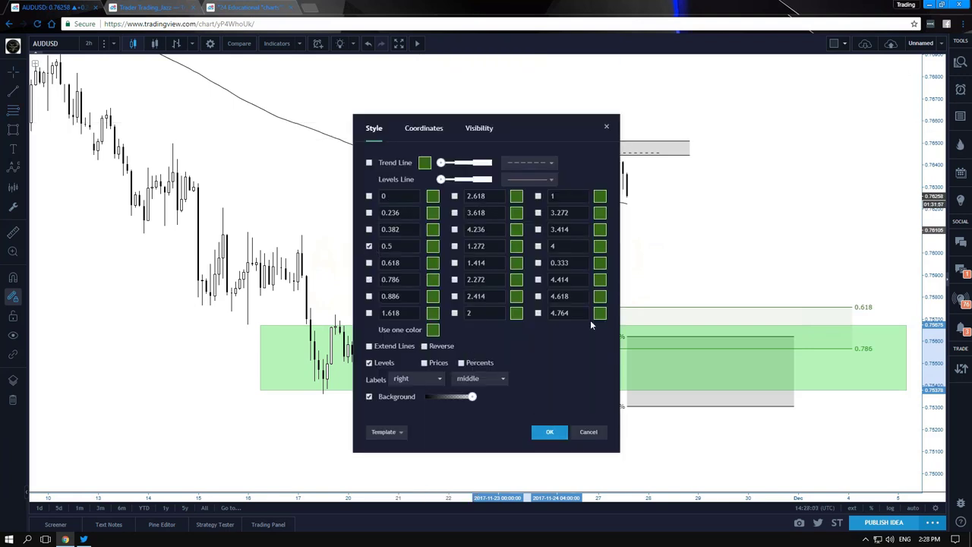
left_click(615, 301)
right_click(630, 196)
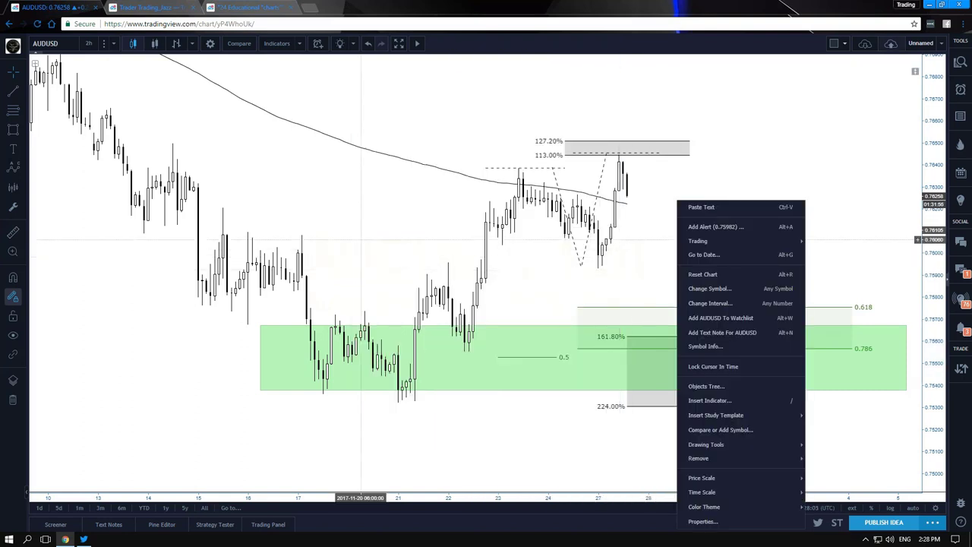
key("Escape")
left_click(18, 97)
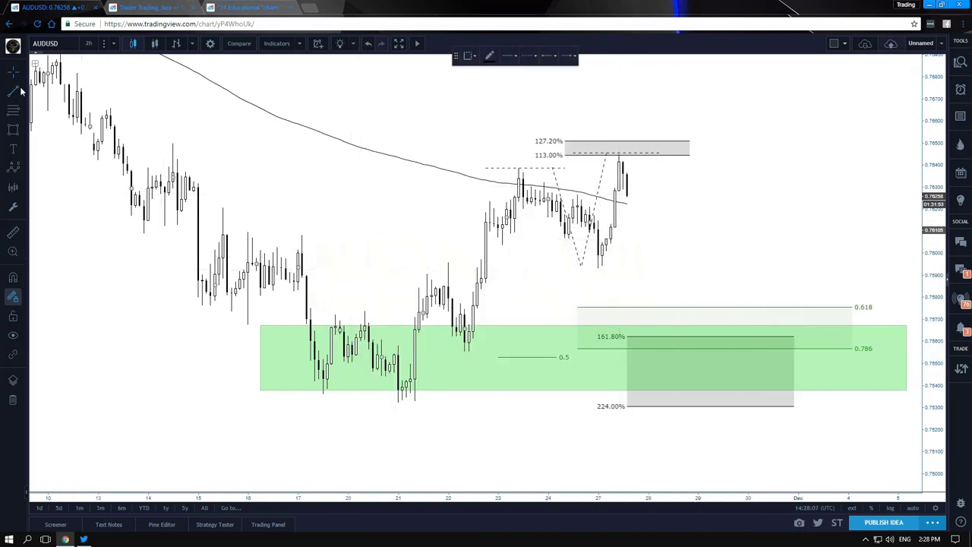
- Draw a bearish arrow from the 113% level into the green support box, then open a new tab
left_click(26, 99)
left_click(57, 193)
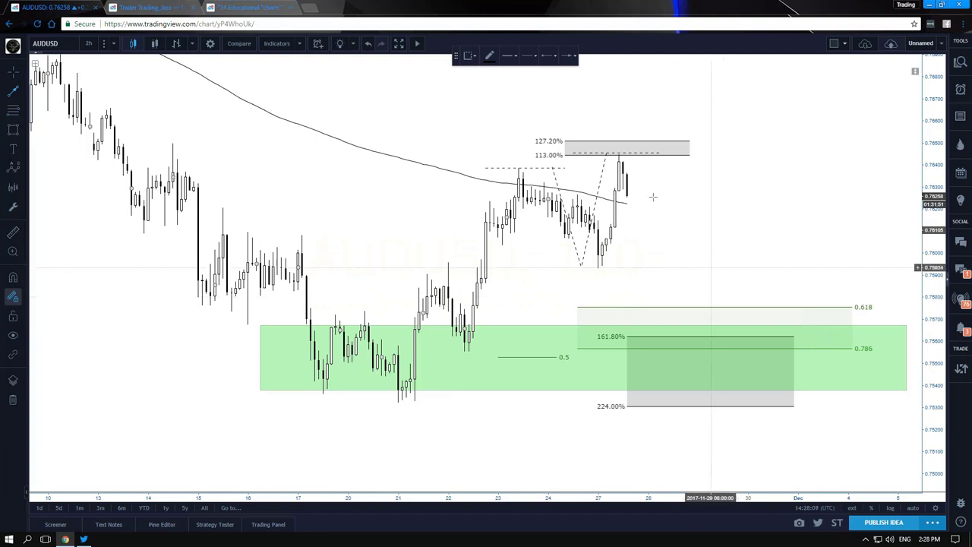
left_click(632, 154)
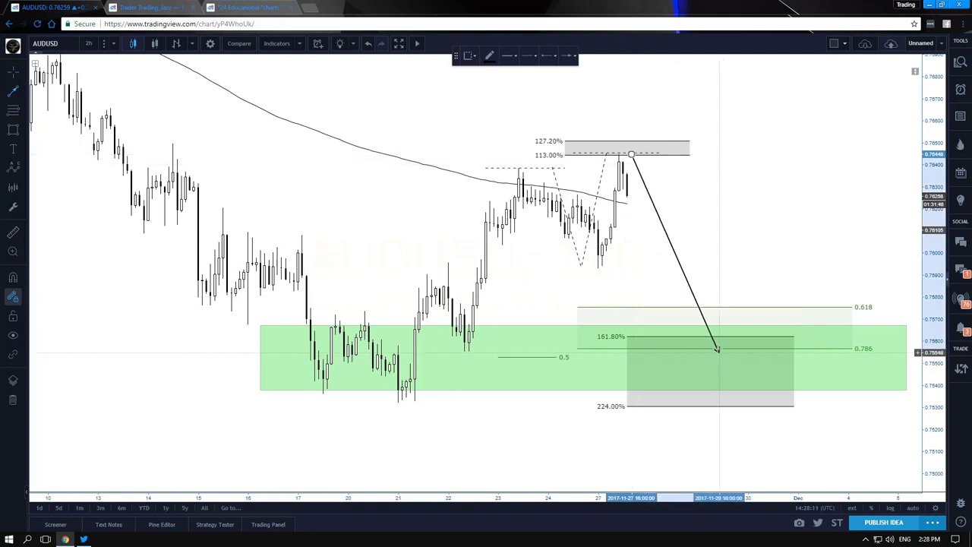
left_click(750, 353)
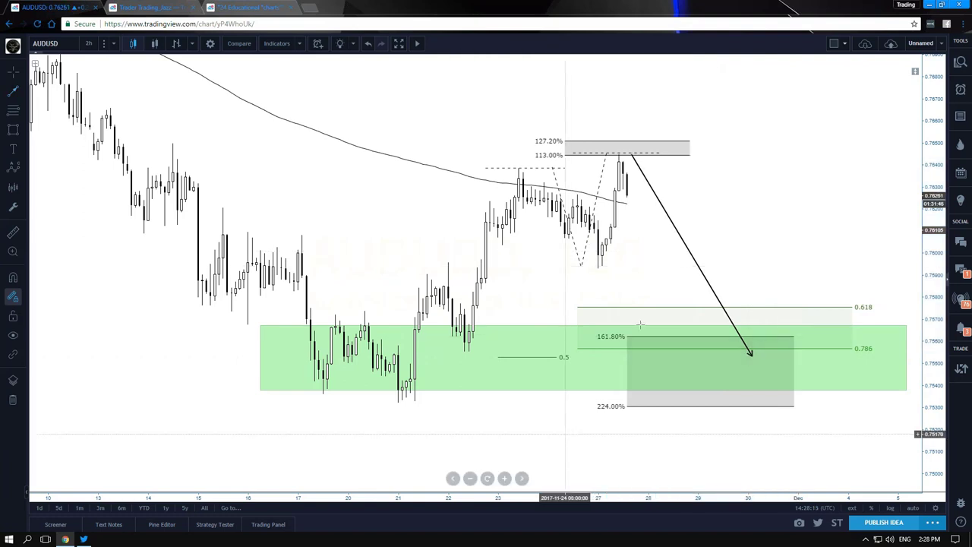
left_click(309, 8)
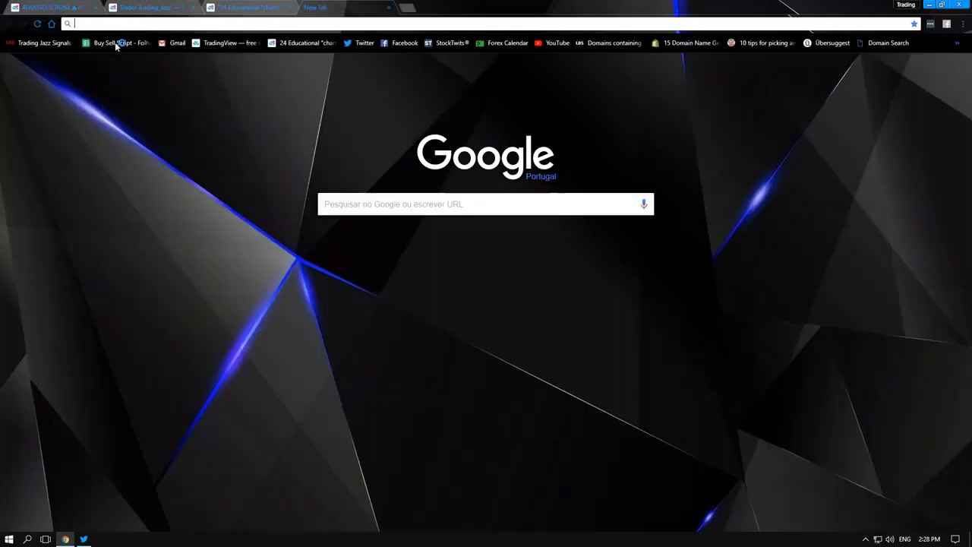
- Load tradingjazzfx.com in the new tab and return to the published-charts tab
left_click(116, 44)
left_click(245, 10)
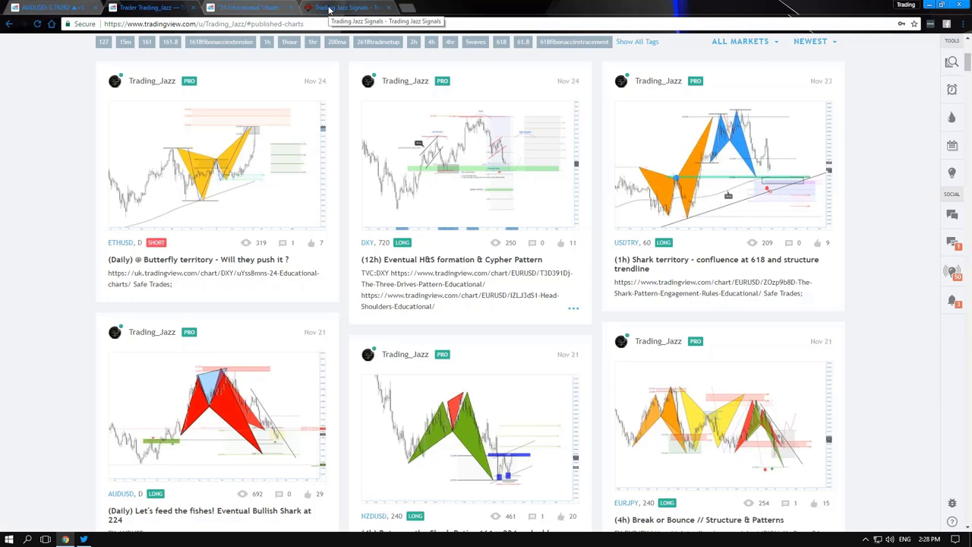
- Browse the Trading Jazz Signals homepage and view its subscription plan choices
left_click(329, 9)
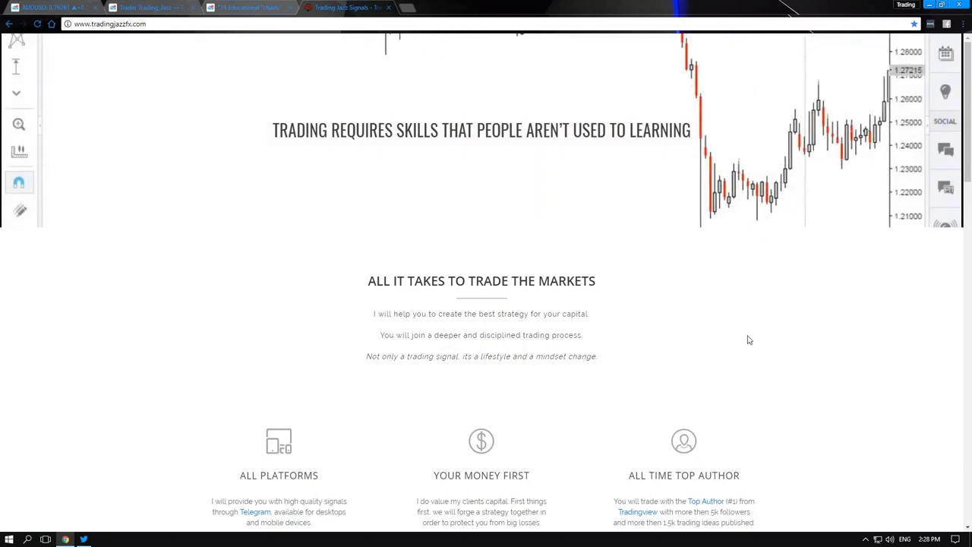
scroll(752, 327, "down", 15)
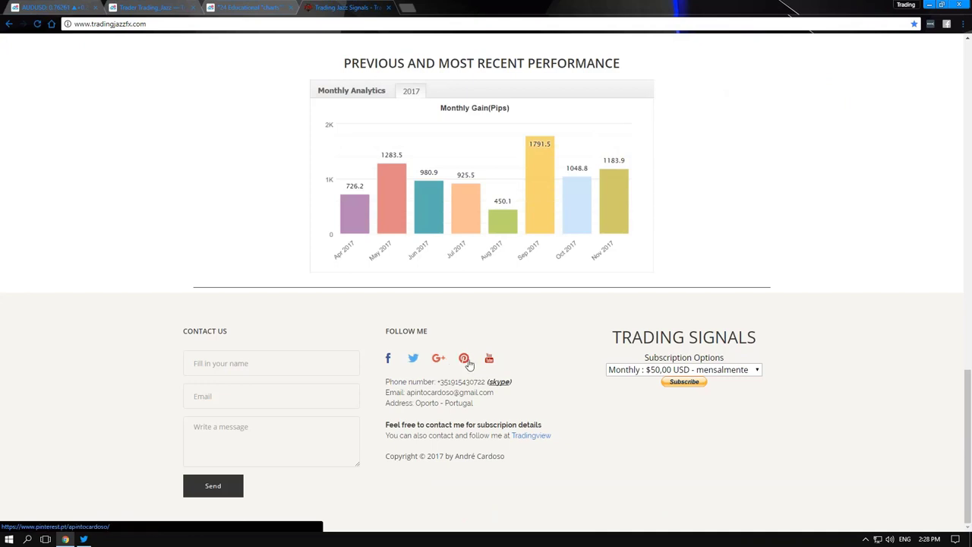
left_click(684, 370)
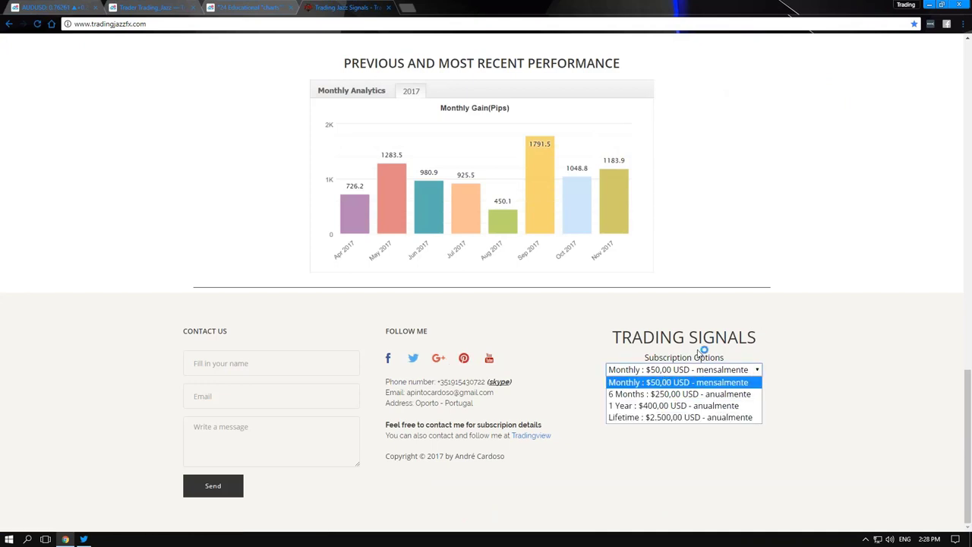
scroll(703, 350, "up", 4)
scroll(486, 281, "up", 10)
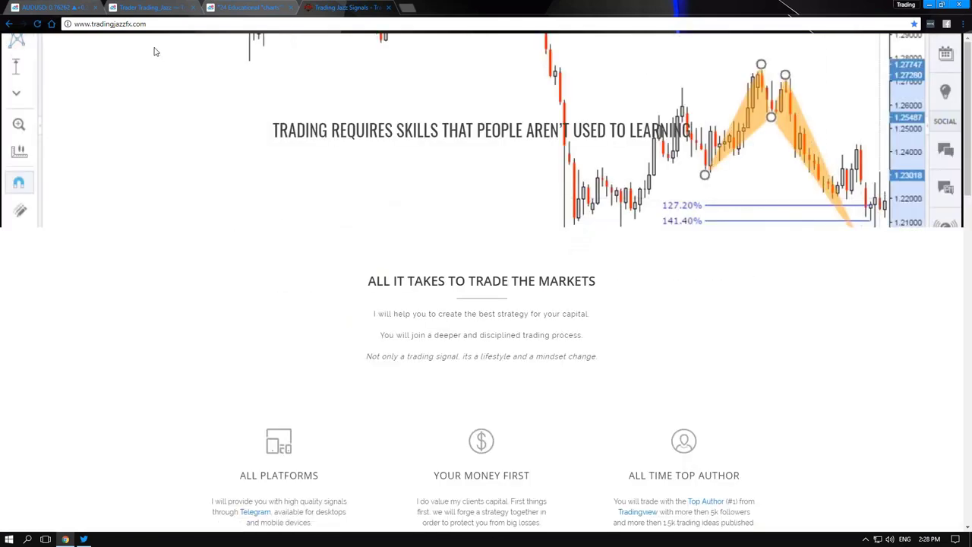
scroll(728, 315, "down", 8)
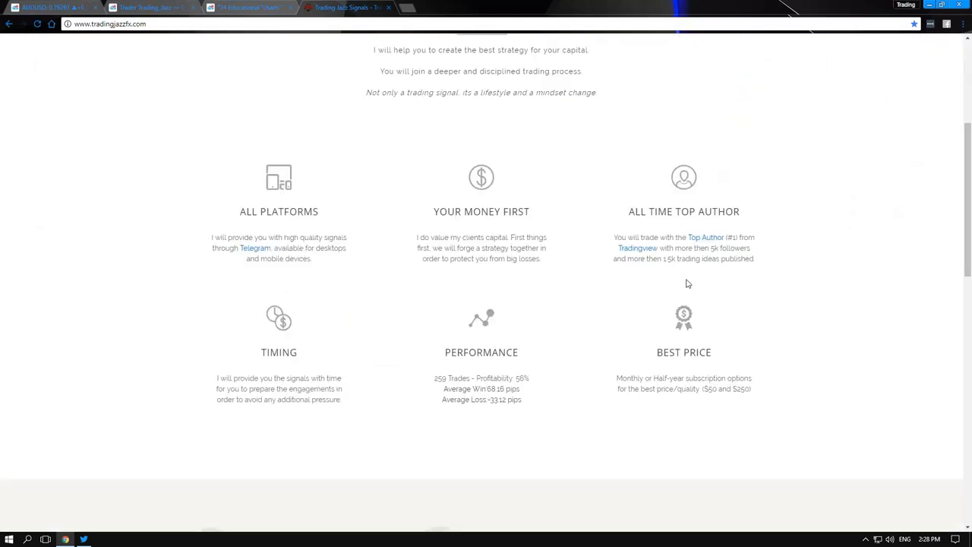
scroll(479, 327, "down", 6)
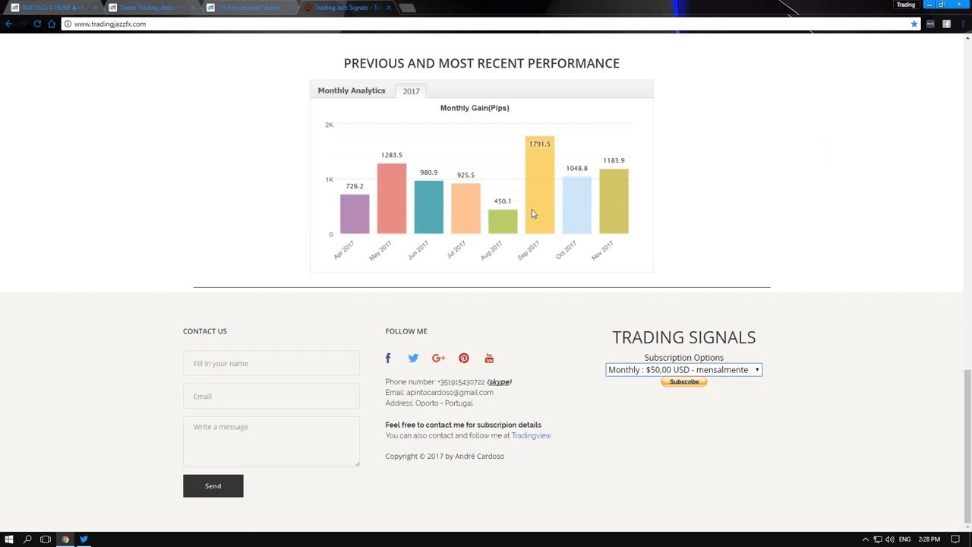
- Scroll through the rest of the signals site, then return to the 24 Educational charts idea
scroll(699, 240, "up", 2)
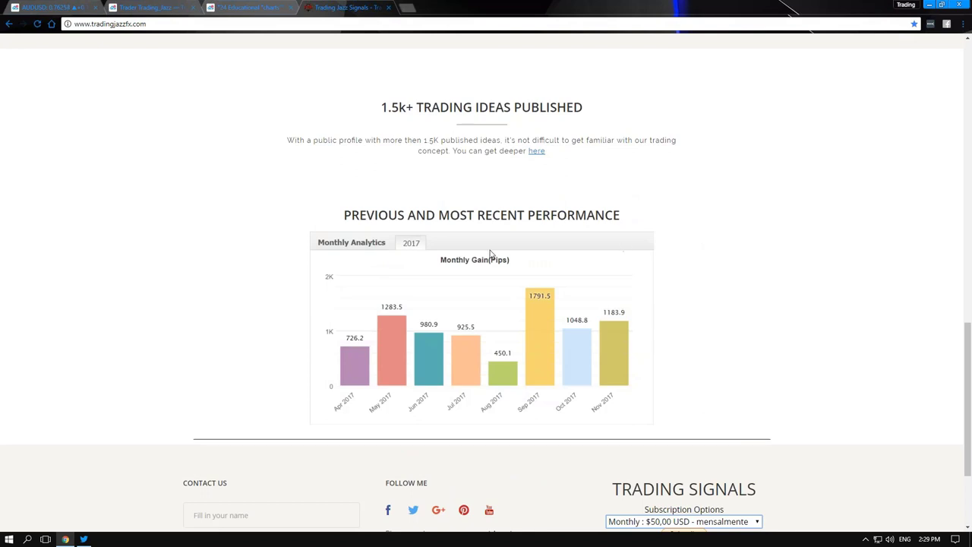
scroll(490, 254, "up", 2)
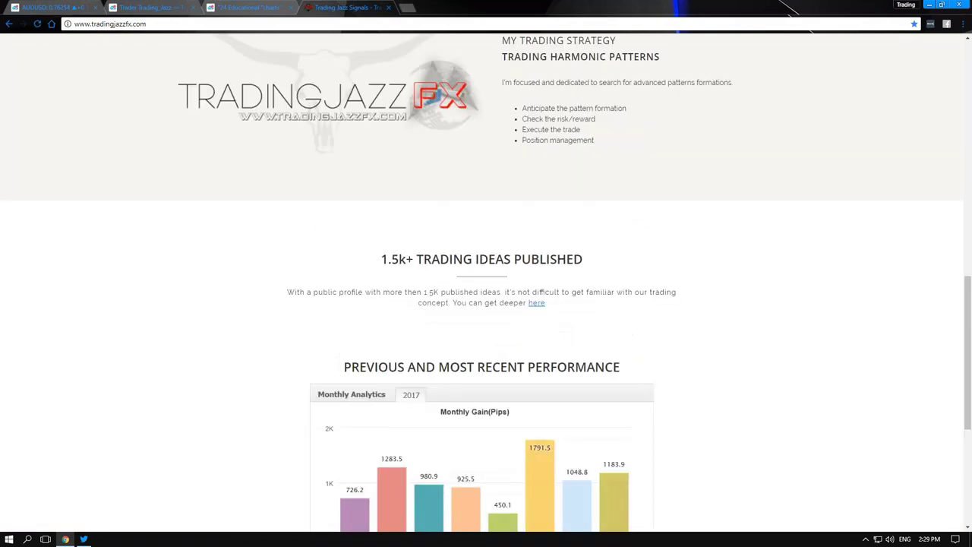
scroll(486, 295, "down", 3)
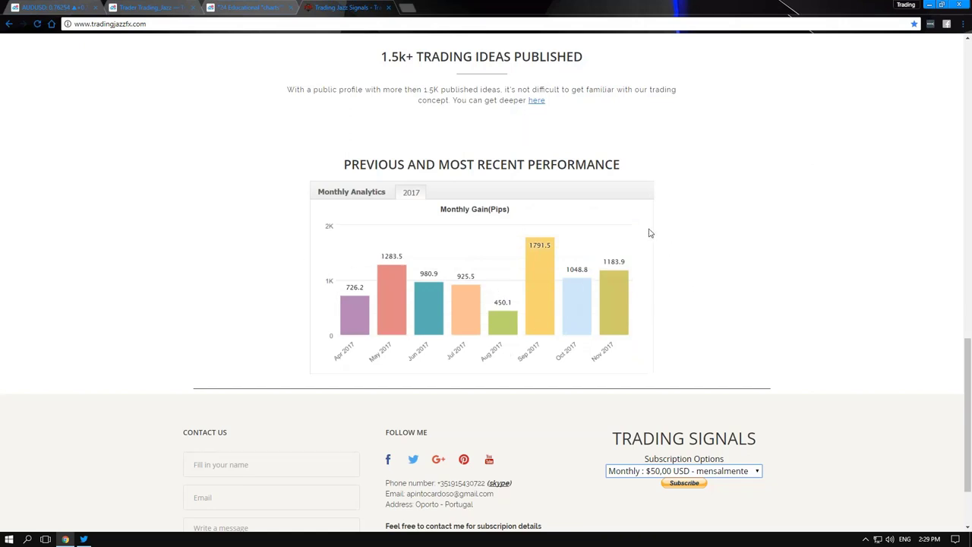
scroll(649, 233, "up", 10)
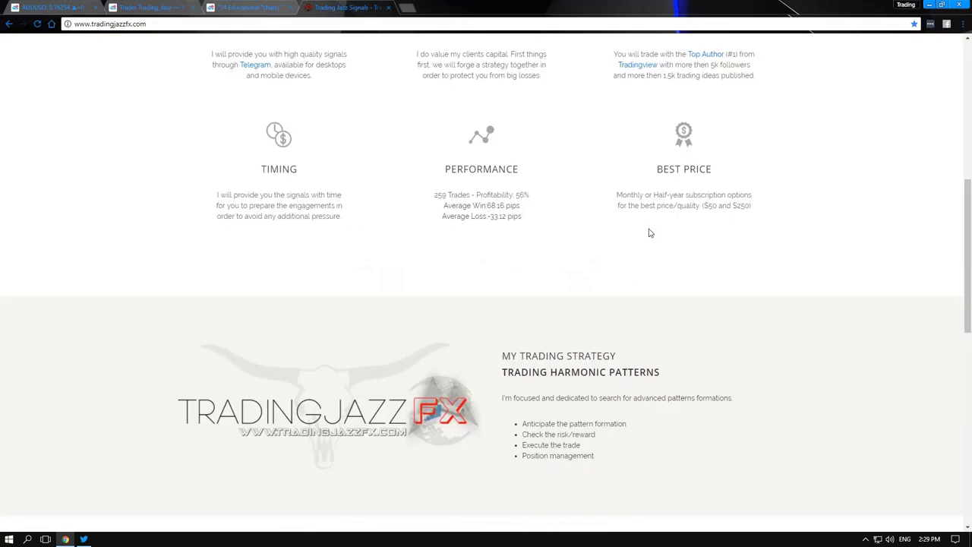
scroll(650, 233, "up", 1)
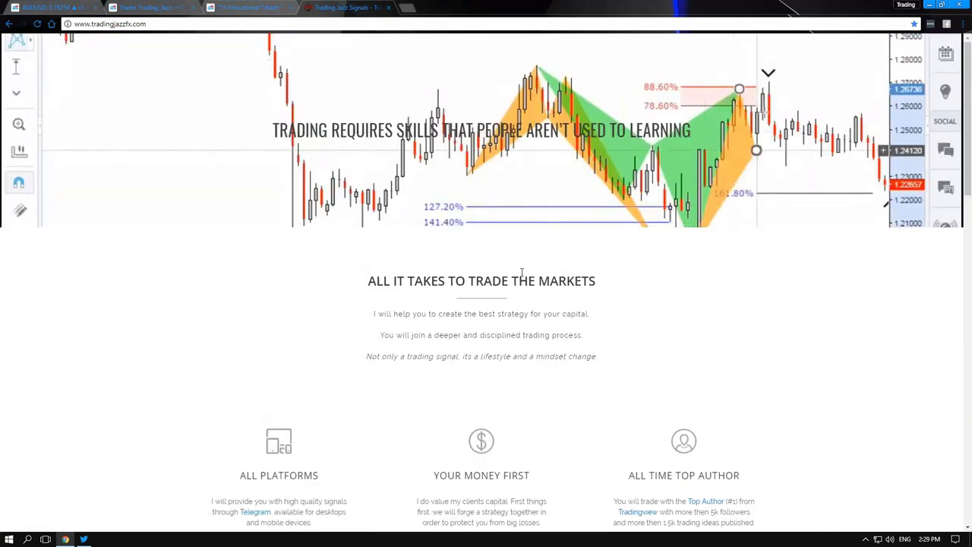
scroll(233, 274, "down", 1)
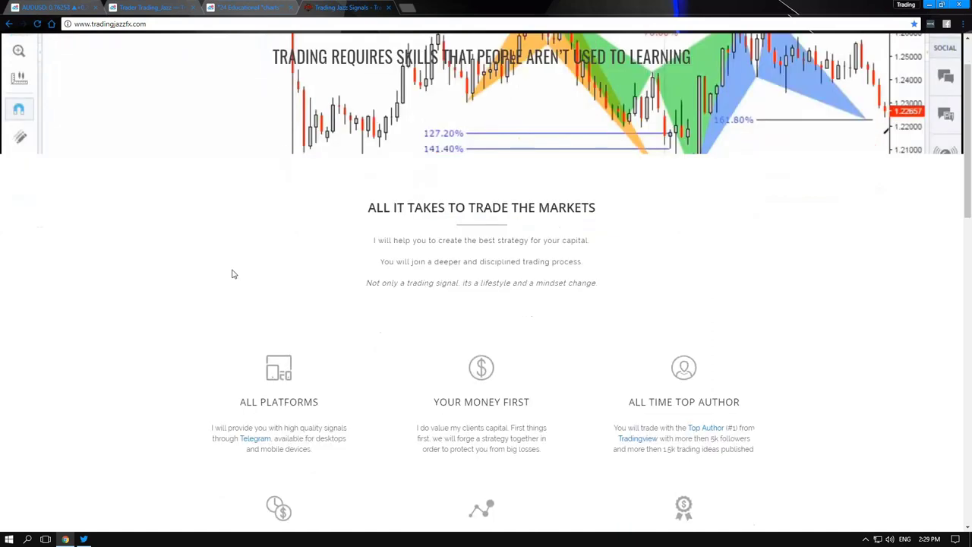
scroll(233, 274, "down", 5)
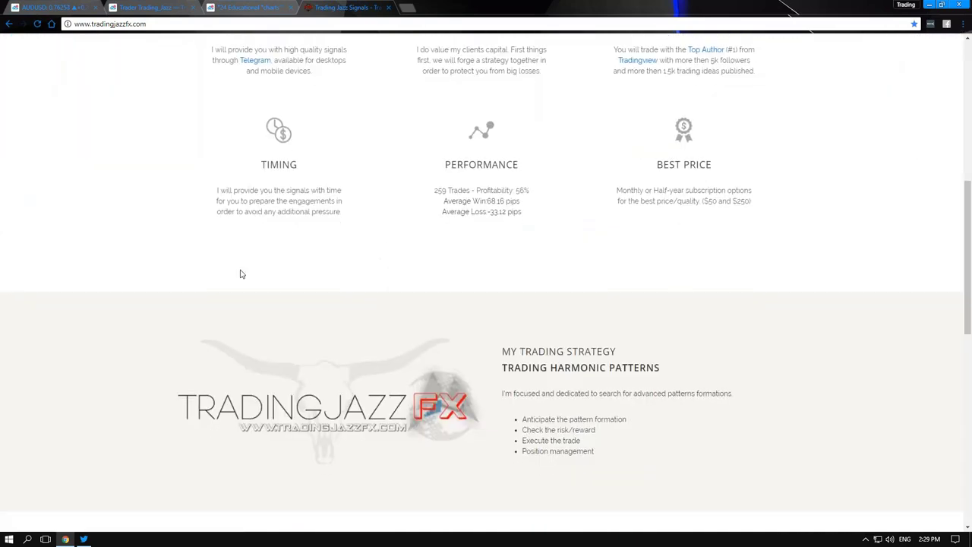
scroll(240, 274, "up", 5)
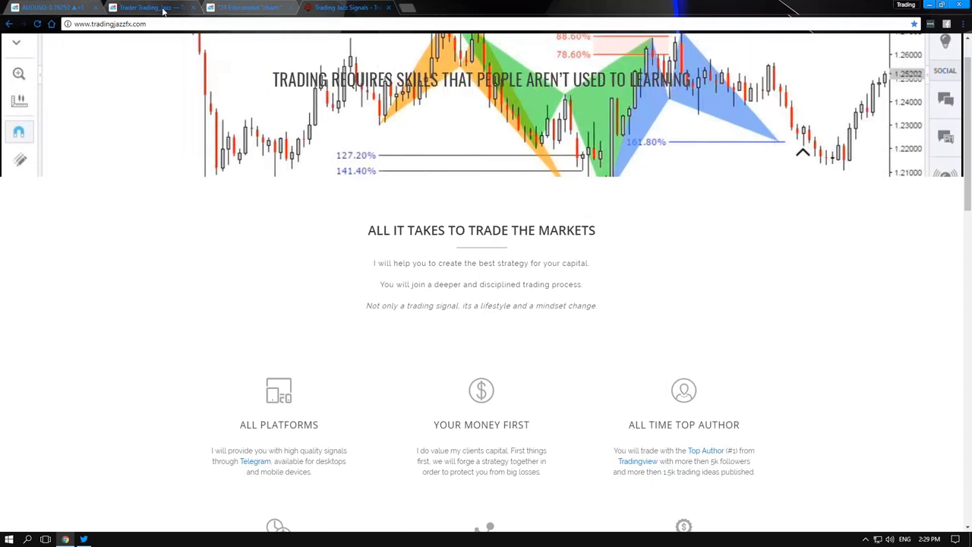
scroll(522, 318, "up", 1)
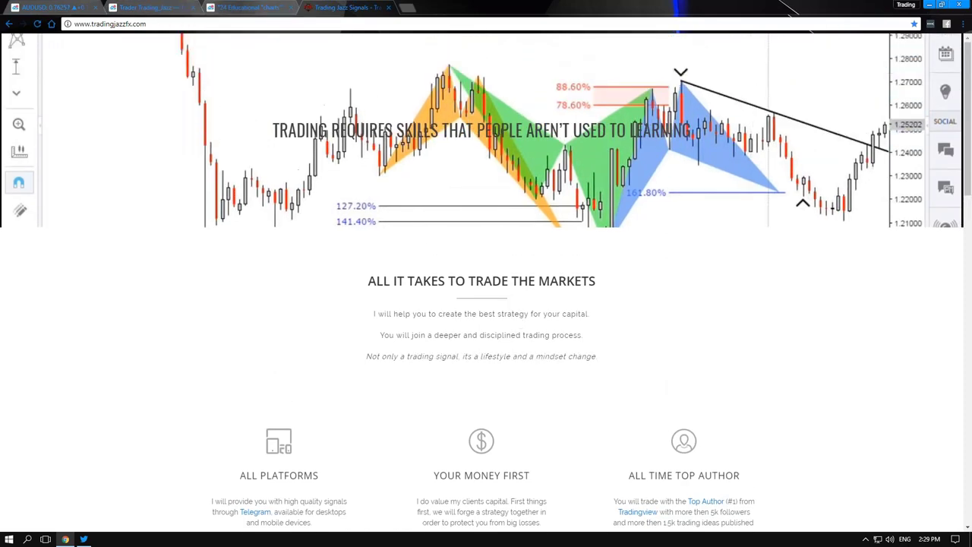
key("ctrl+shift+Tab")
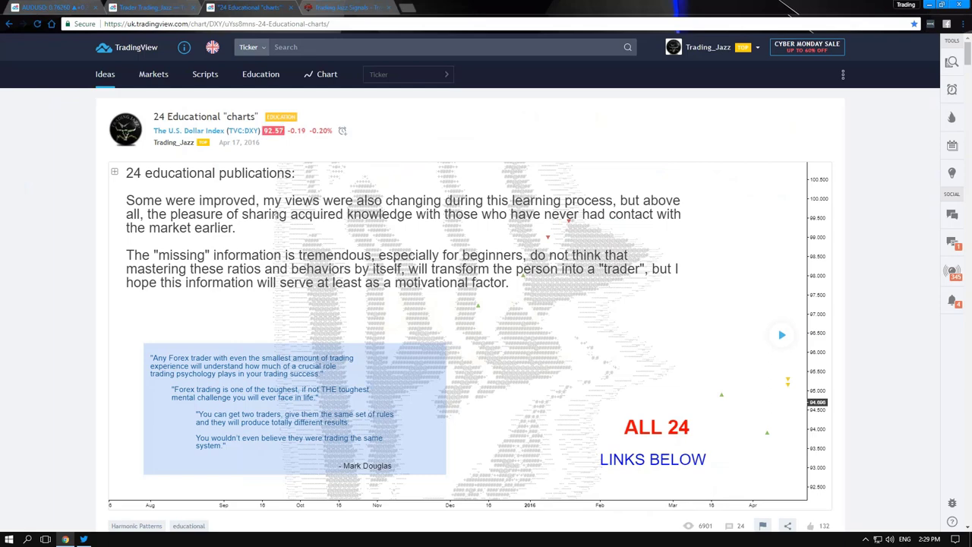
- Highlight the educational idea's title and skim its opening pattern posts
left_click_drag(166, 115, 243, 119)
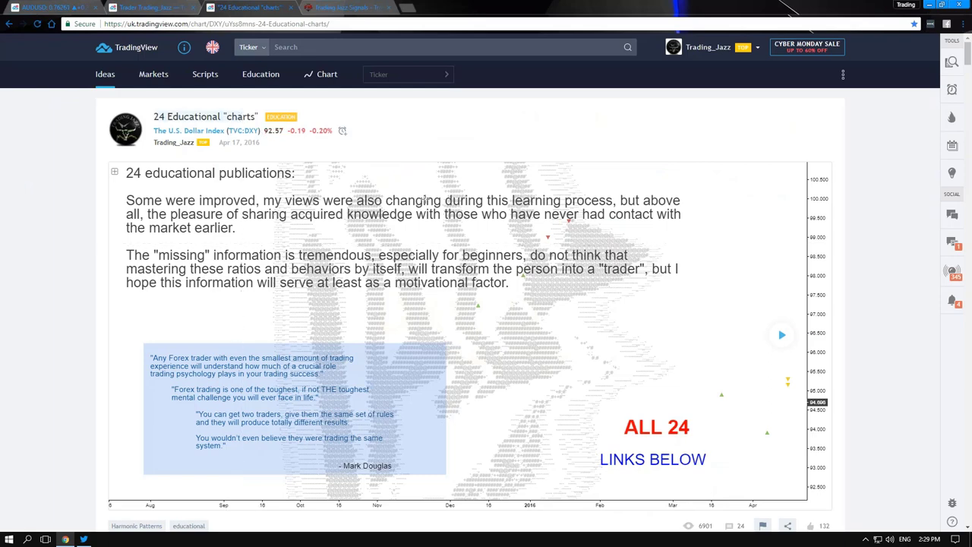
scroll(612, 222, "down", 3)
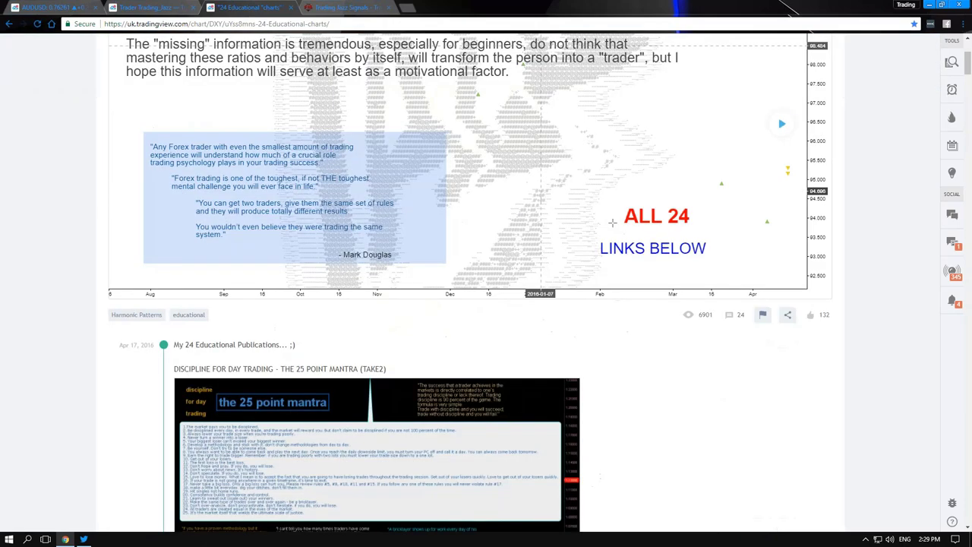
scroll(612, 222, "down", 15)
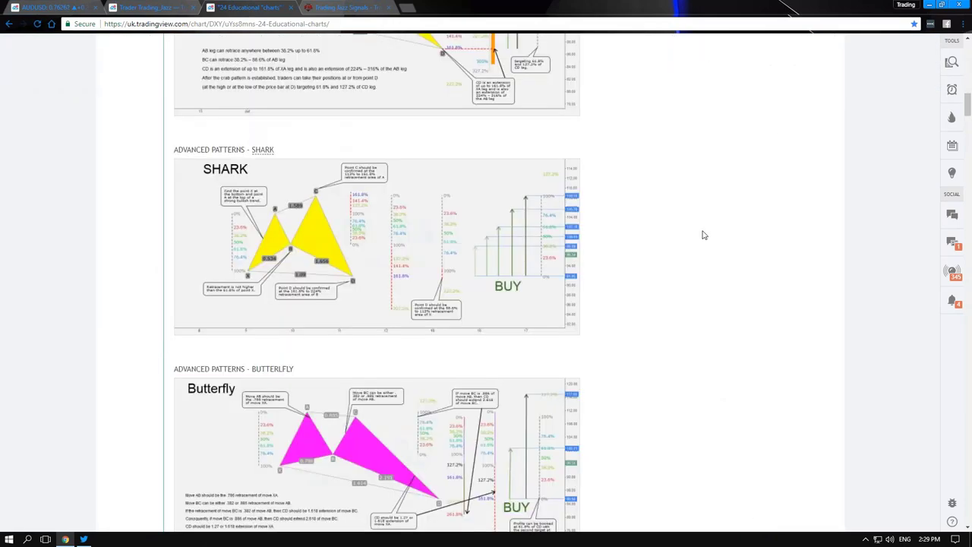
scroll(703, 235, "down", 15)
scroll(430, 238, "up", 2)
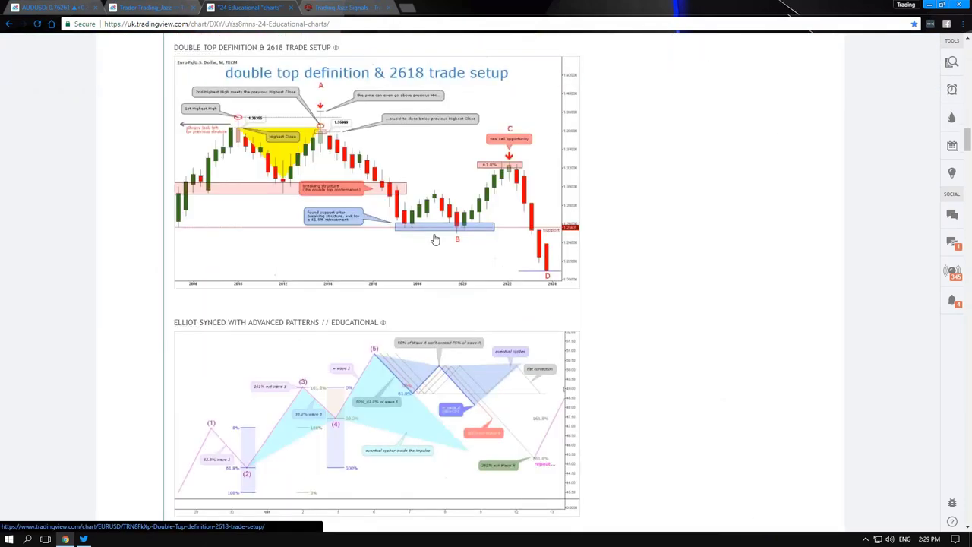
scroll(434, 239, "down", 3)
scroll(434, 232, "up", 4)
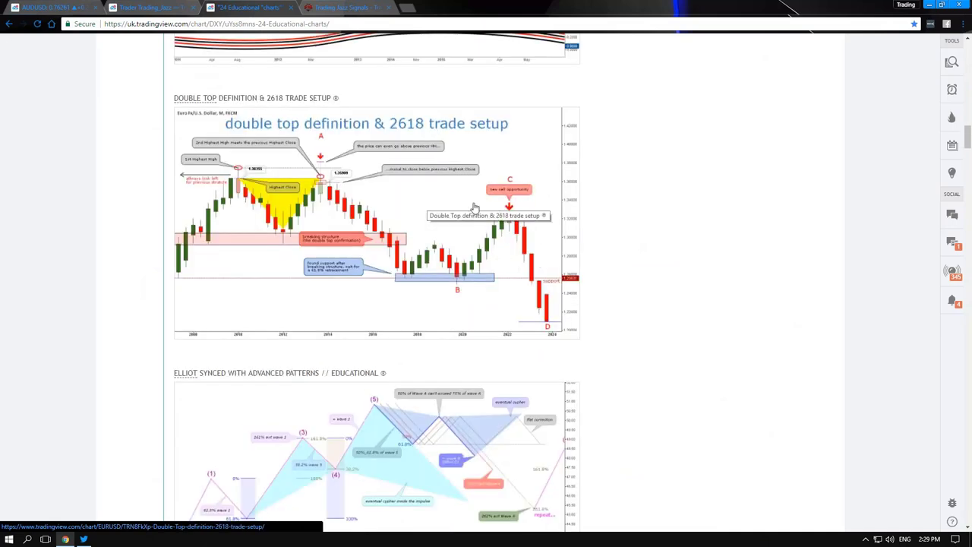
scroll(471, 220, "down", 6)
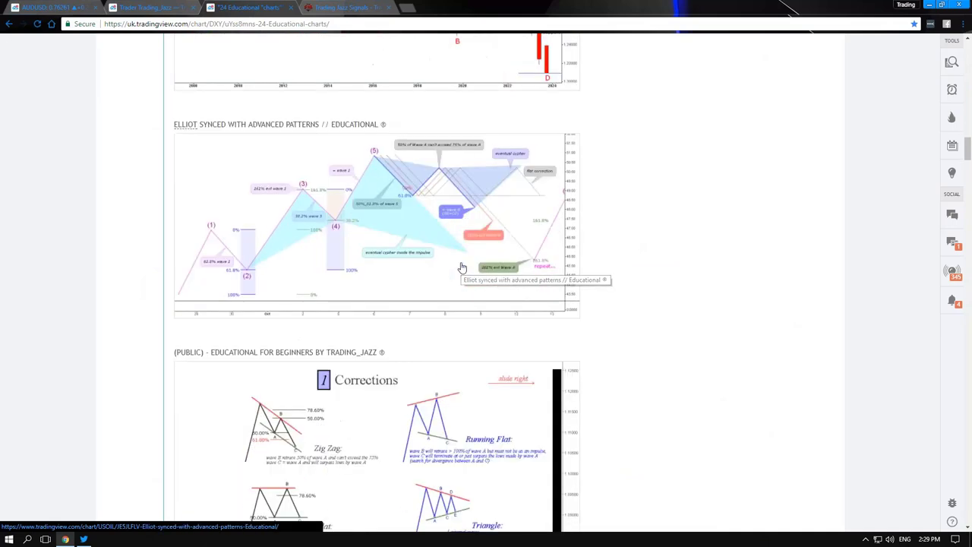
scroll(440, 255, "up", 3)
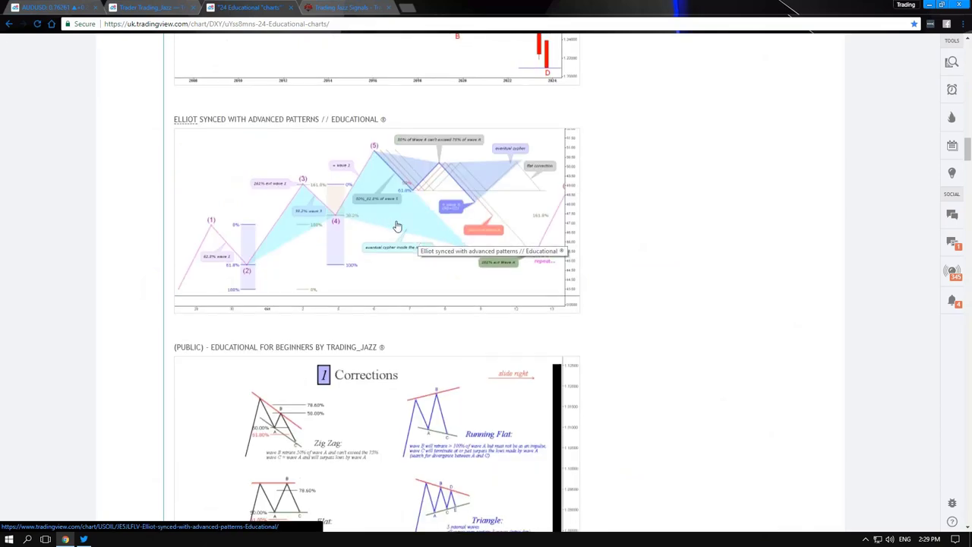
- Scroll down to the Cypher and Shark pattern guides and the 2016 harmonic ratios table
scroll(410, 228, "down", 3)
scroll(422, 232, "down", 2)
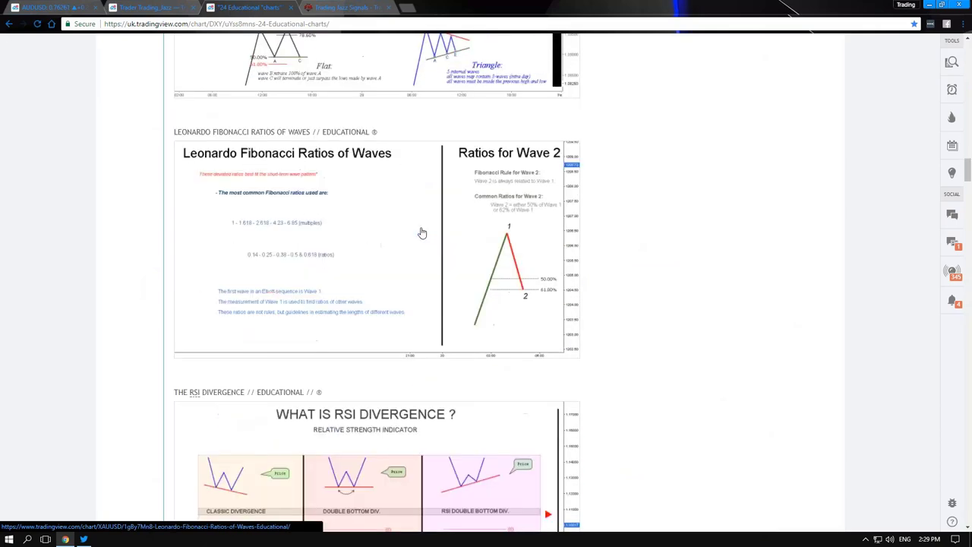
scroll(423, 233, "down", 5)
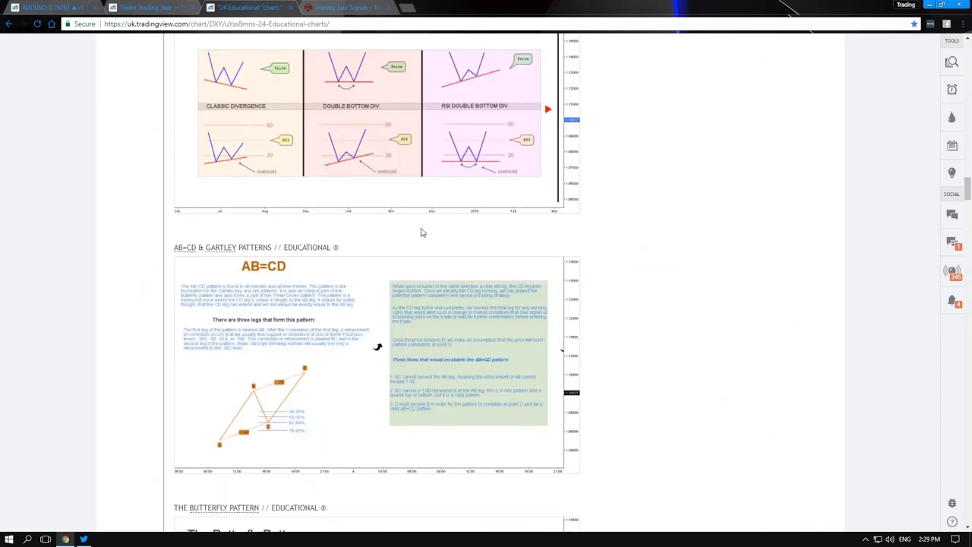
scroll(422, 233, "down", 3)
scroll(578, 280, "down", 3)
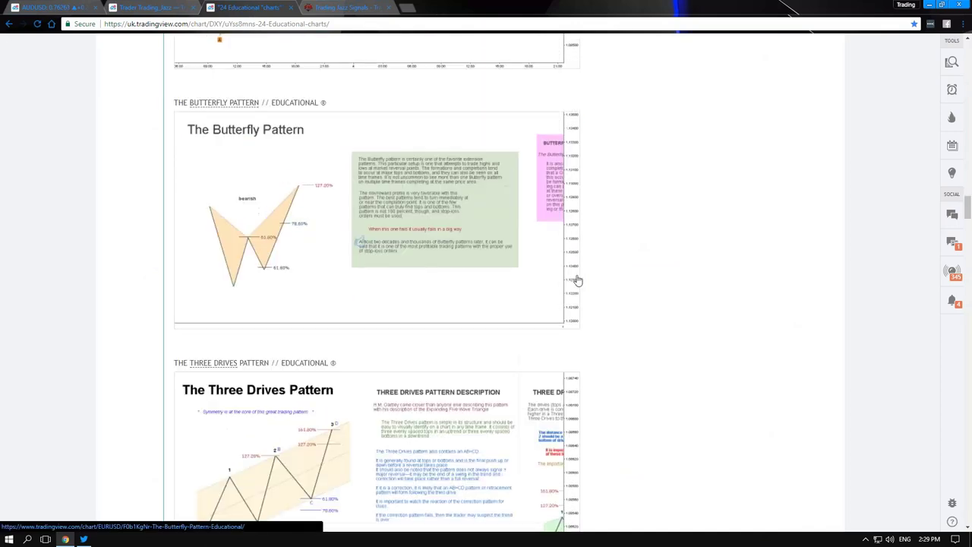
scroll(577, 281, "down", 4)
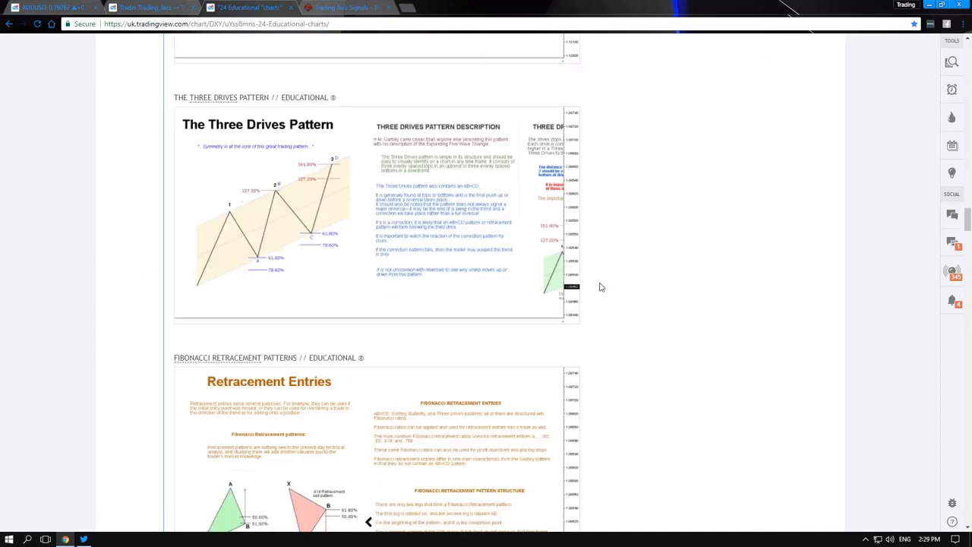
scroll(600, 287, "down", 3)
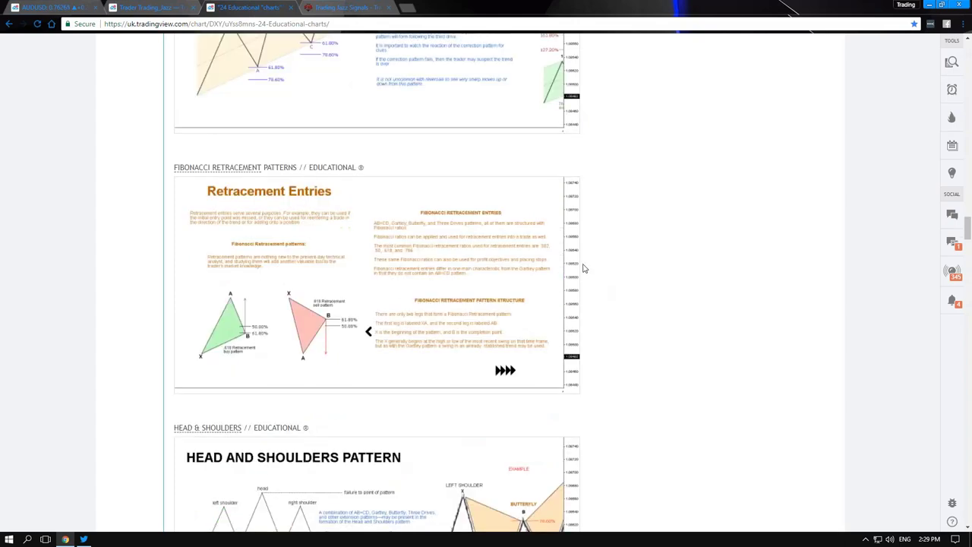
scroll(584, 267, "up", 4)
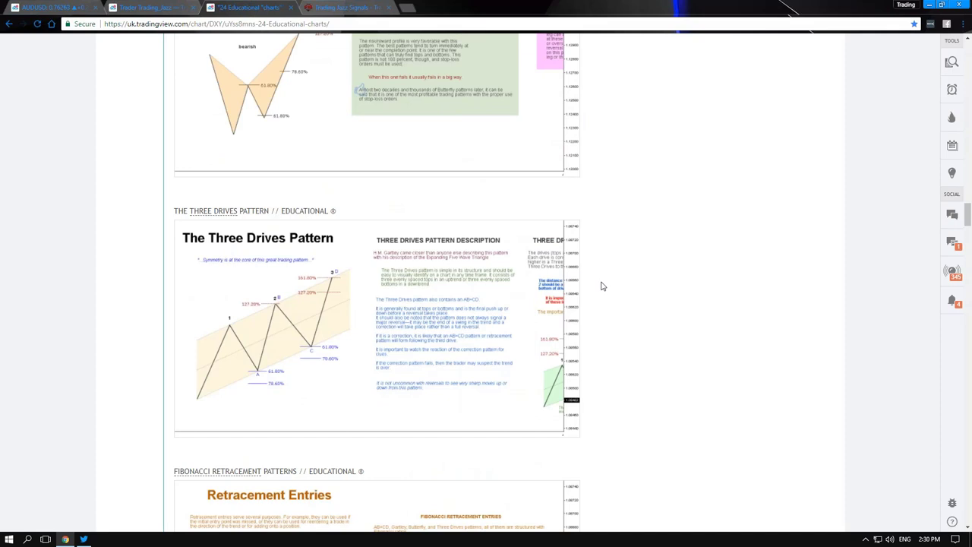
scroll(601, 285, "down", 3)
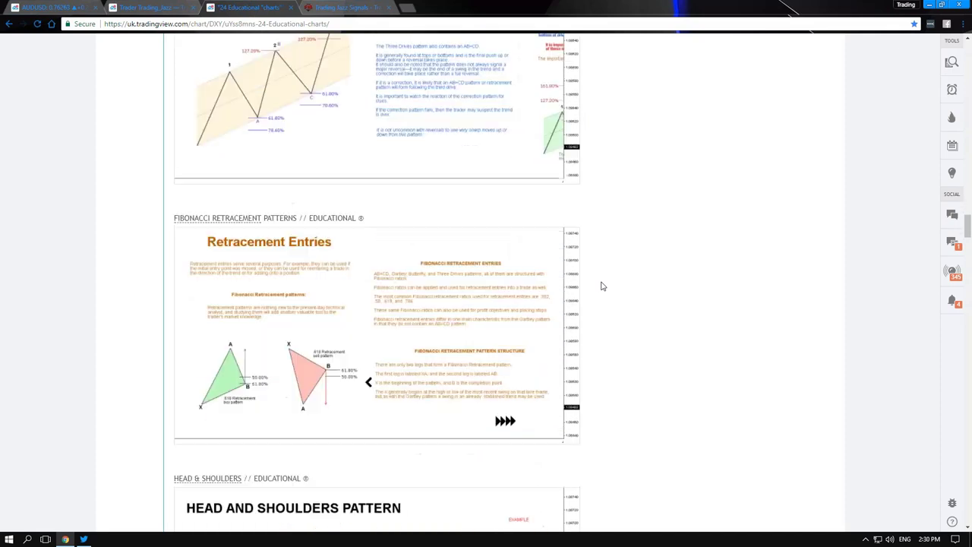
scroll(617, 297, "down", 9)
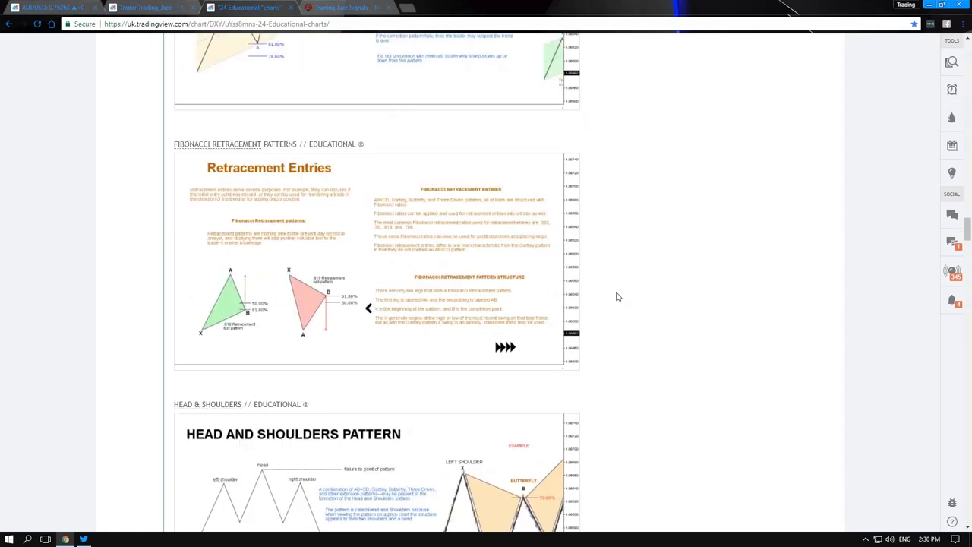
scroll(617, 297, "down", 5)
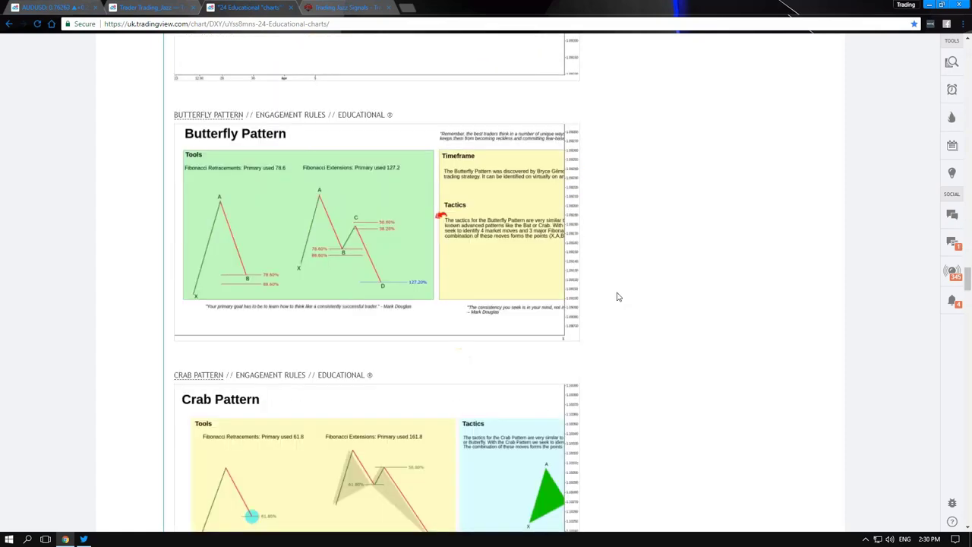
scroll(617, 297, "down", 10)
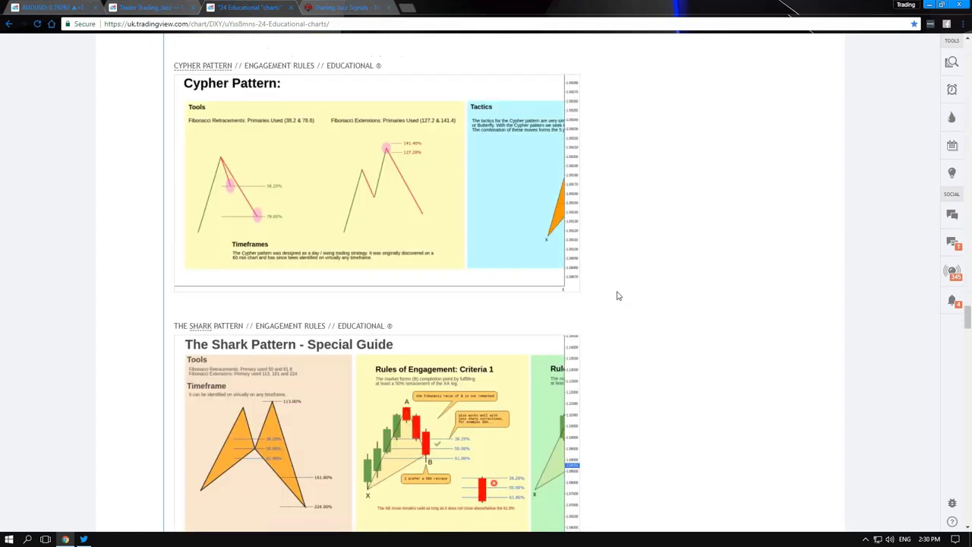
scroll(617, 296, "down", 2)
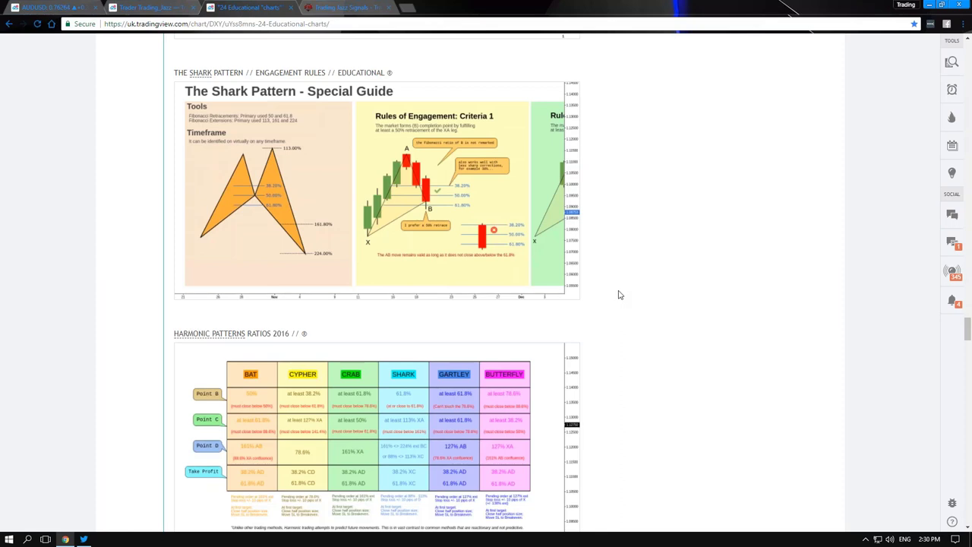
- Go back from the Shark guide to the AUDUSD 2h chart and zoom out its time axis
scroll(620, 295, "up", 1)
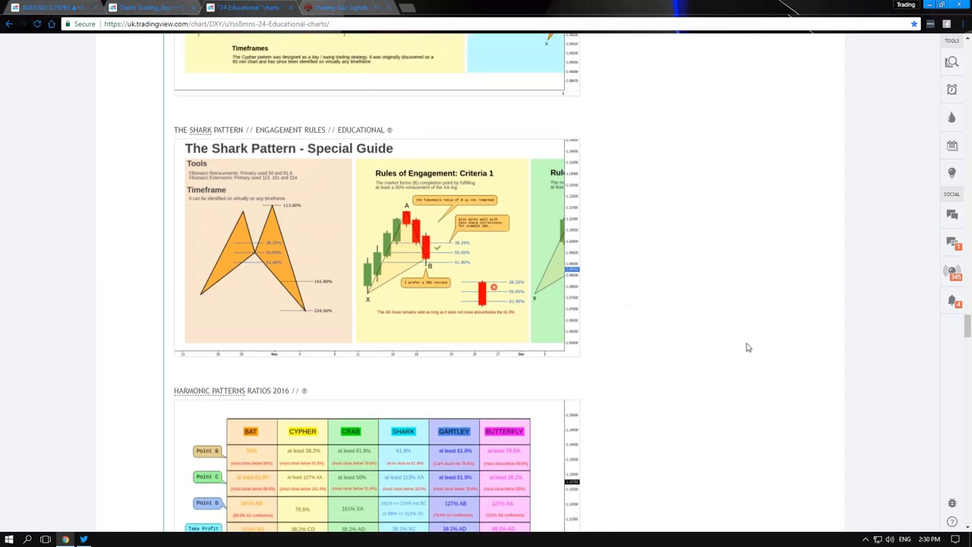
scroll(748, 347, "up", 2)
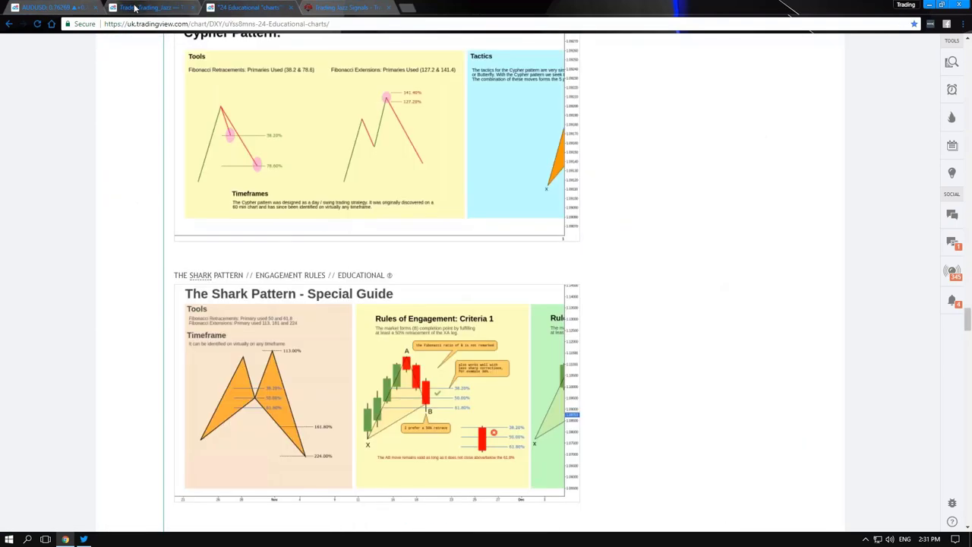
left_click(156, 8)
left_click(56, 9)
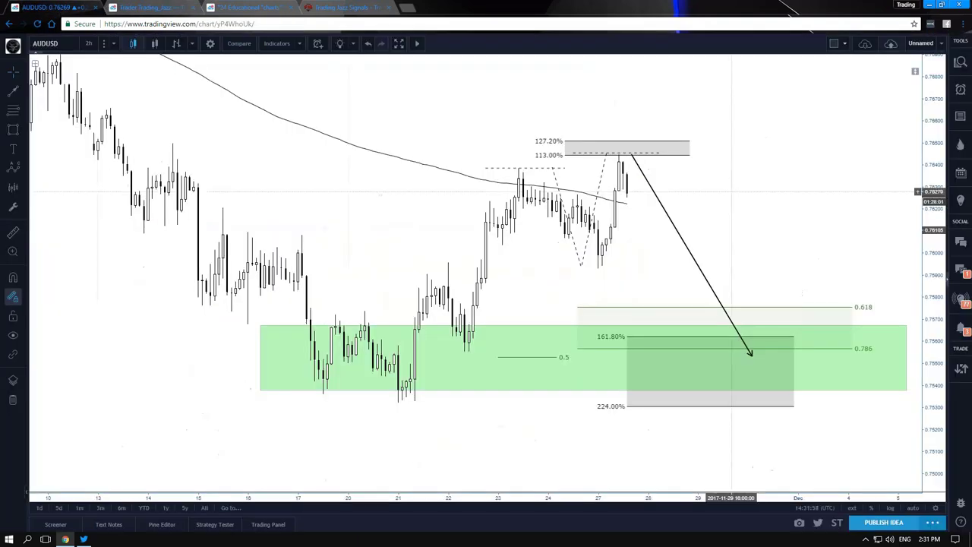
scroll(732, 187, "down", 3)
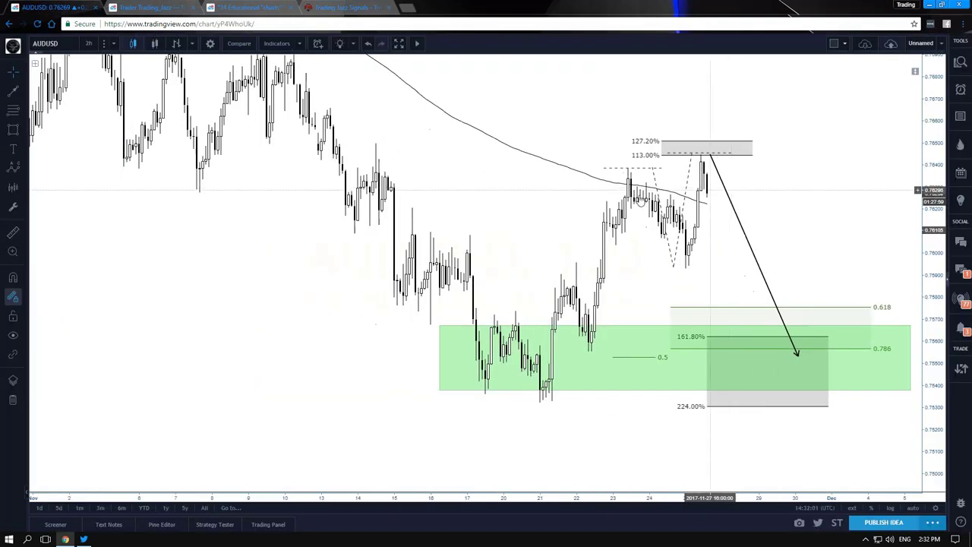